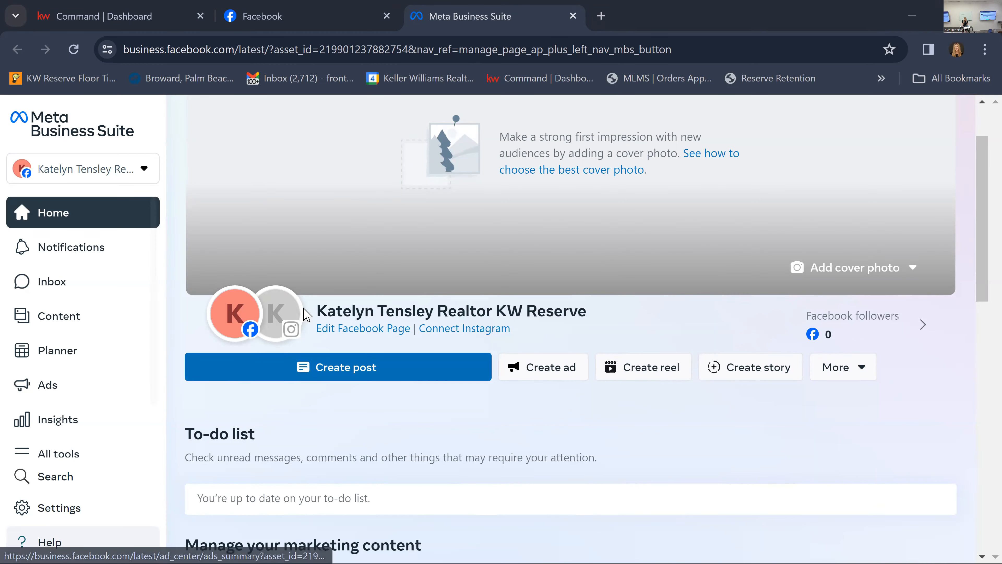
Examine the Facebook Page's Connect to Instagram dialog, close it without connecting, and look over the Page's marketing content overview.
{"action": "mouse_move", "coordinate": [278, 300]}
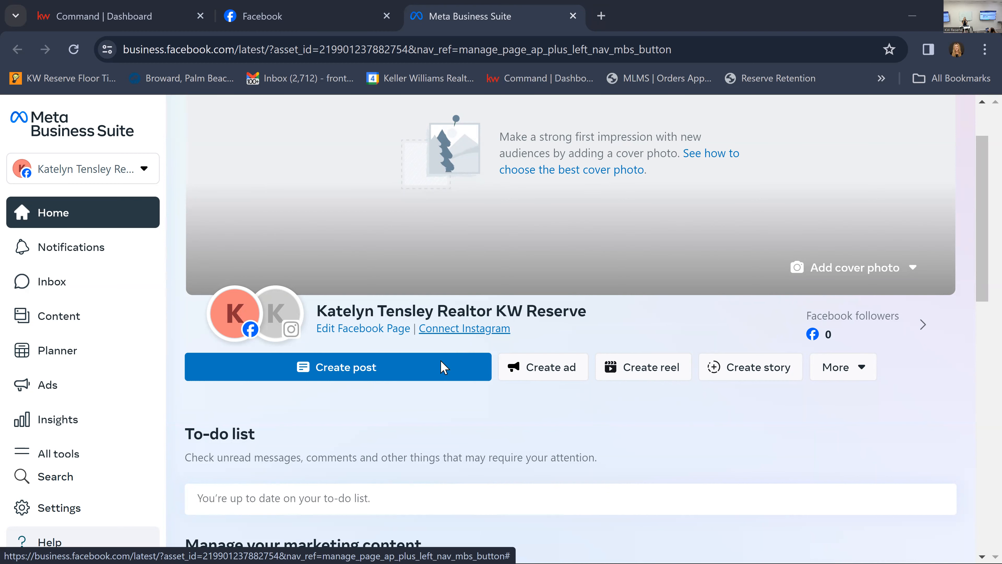
{"action": "left_click", "coordinate": [463, 329]}
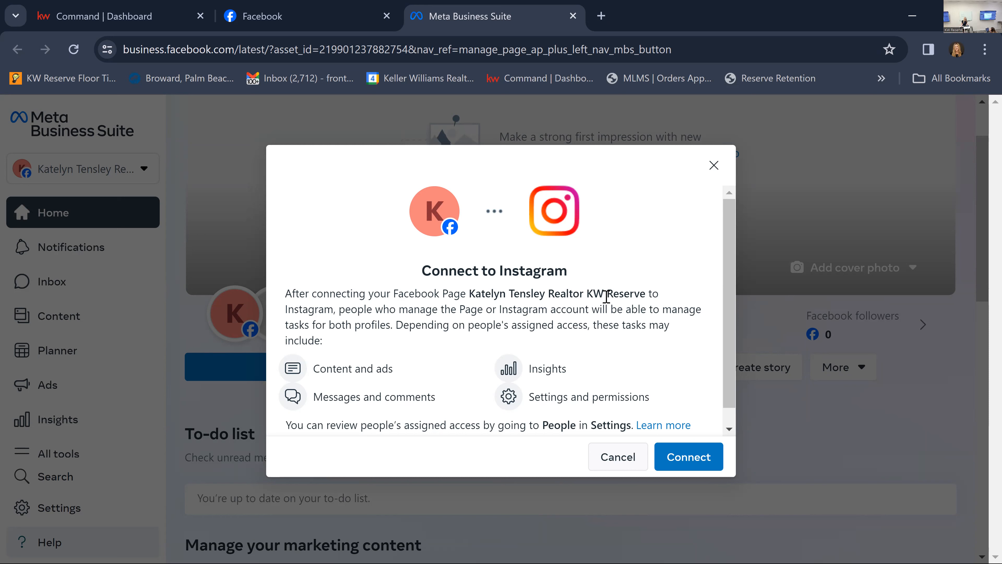
{"action": "left_click", "coordinate": [714, 165]}
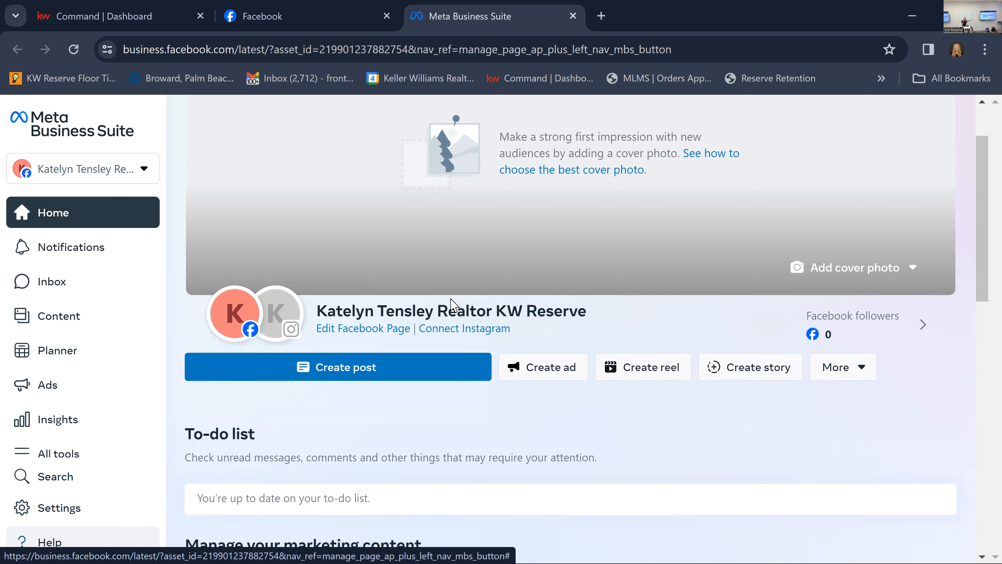
{"action": "scroll", "coordinate": [451, 305], "scroll_direction": "down", "scroll_amount": 8}
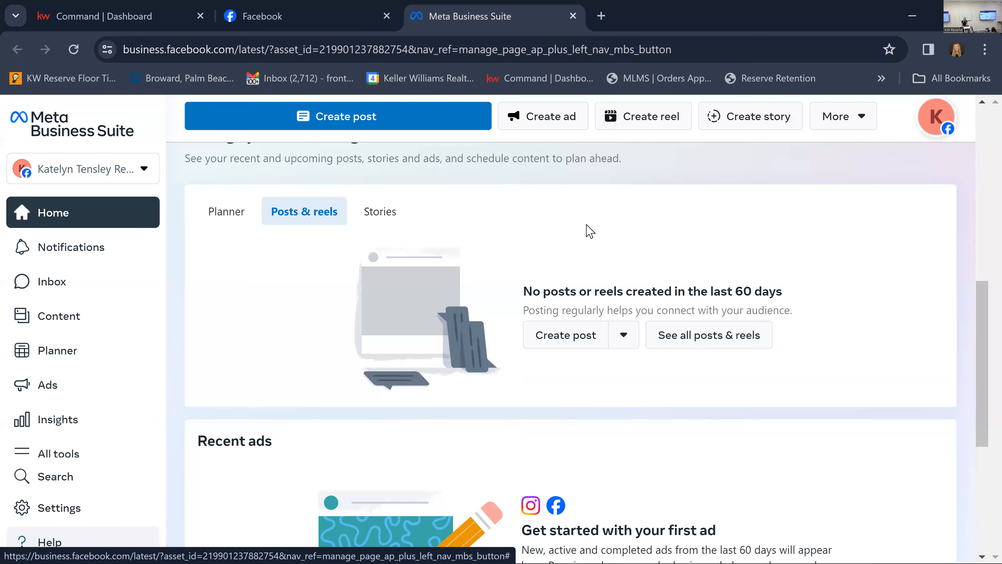
{"action": "scroll", "coordinate": [409, 244], "scroll_direction": "up", "scroll_amount": 10}
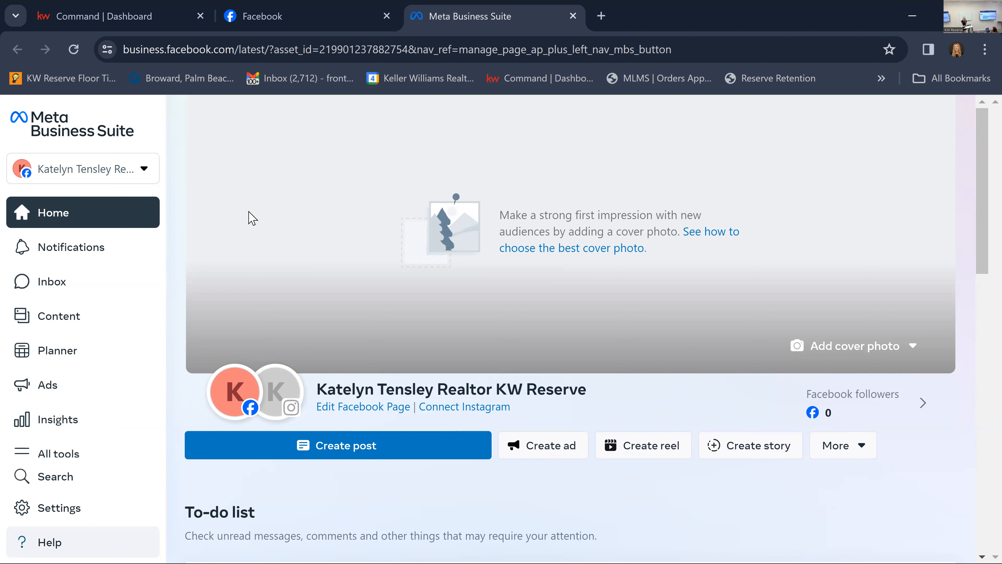
Close the Meta Business Suite and Facebook pages, and open SmartPlans in KW Command.
{"action": "left_click", "coordinate": [573, 16]}
{"action": "left_click", "coordinate": [387, 16]}
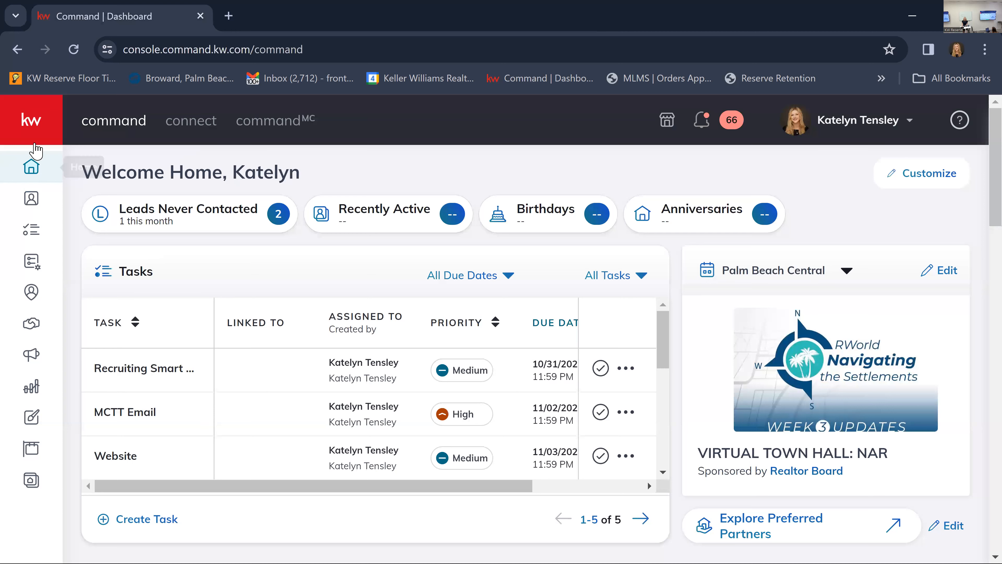
{"action": "left_click", "coordinate": [39, 123]}
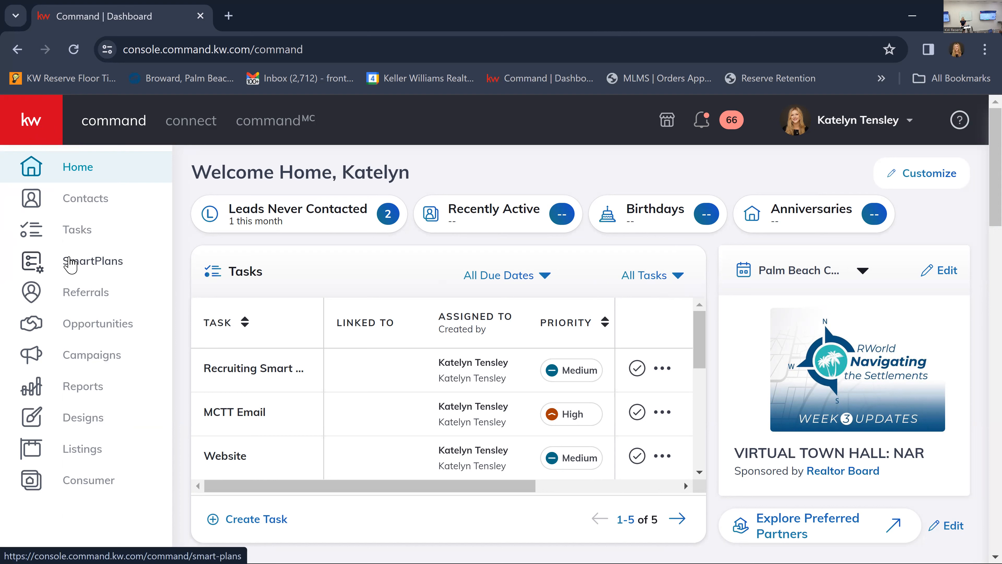
{"action": "left_click", "coordinate": [81, 268]}
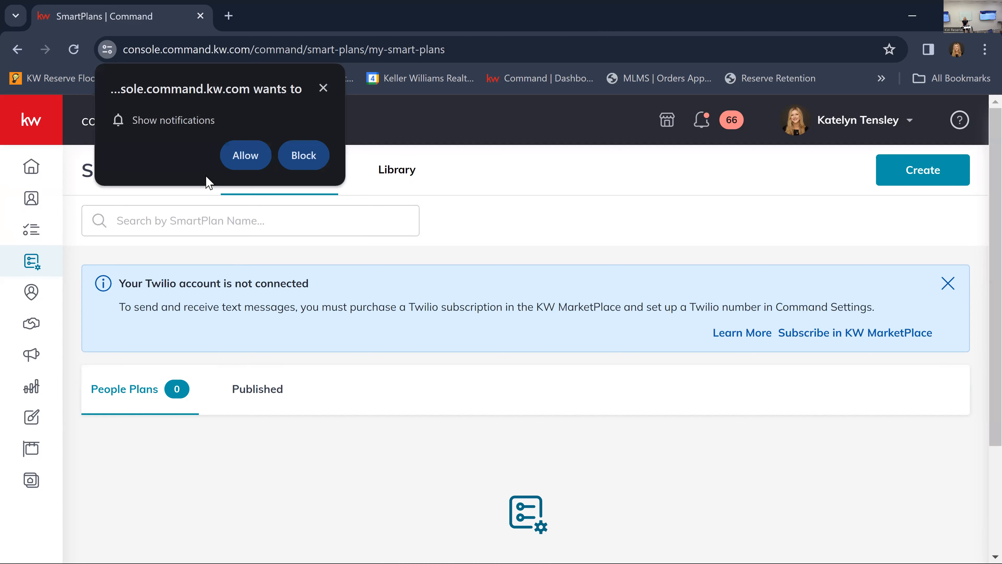
Allow the site to show notifications and dismiss the Twilio account notice.
{"action": "left_click", "coordinate": [245, 155]}
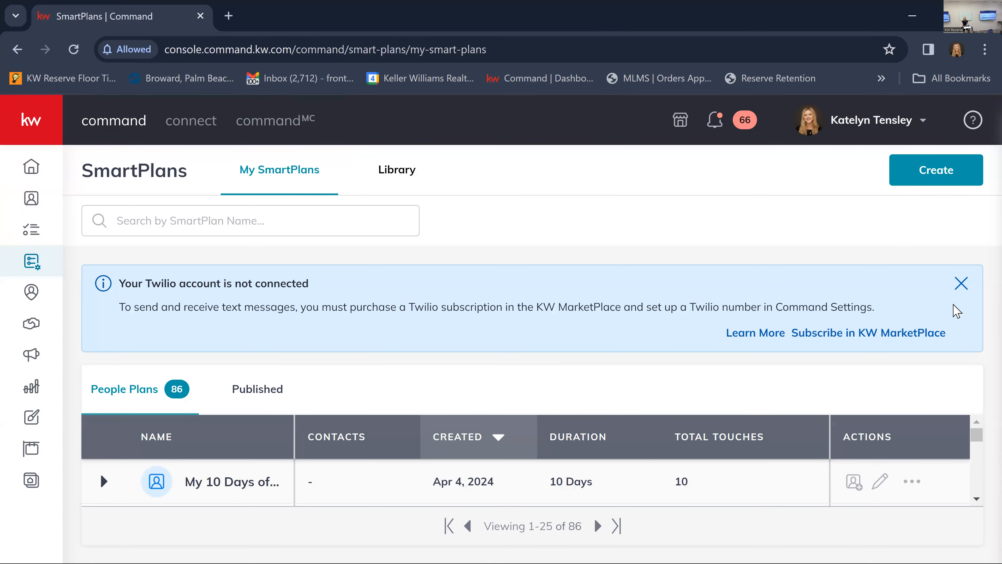
{"action": "left_click", "coordinate": [961, 283]}
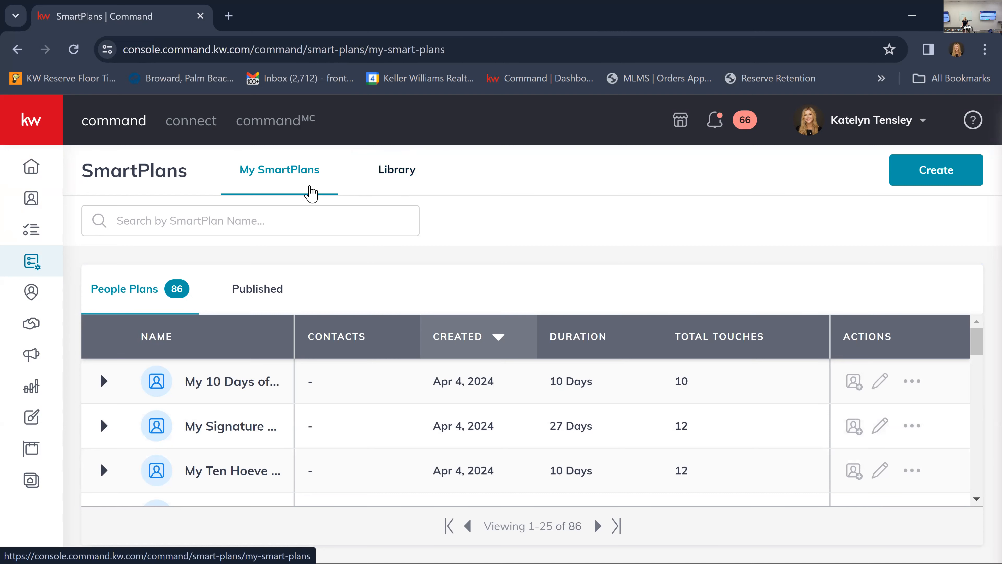
Search the SmartPlans library for "facebook" by SmartPlan name.
{"action": "left_click", "coordinate": [409, 183]}
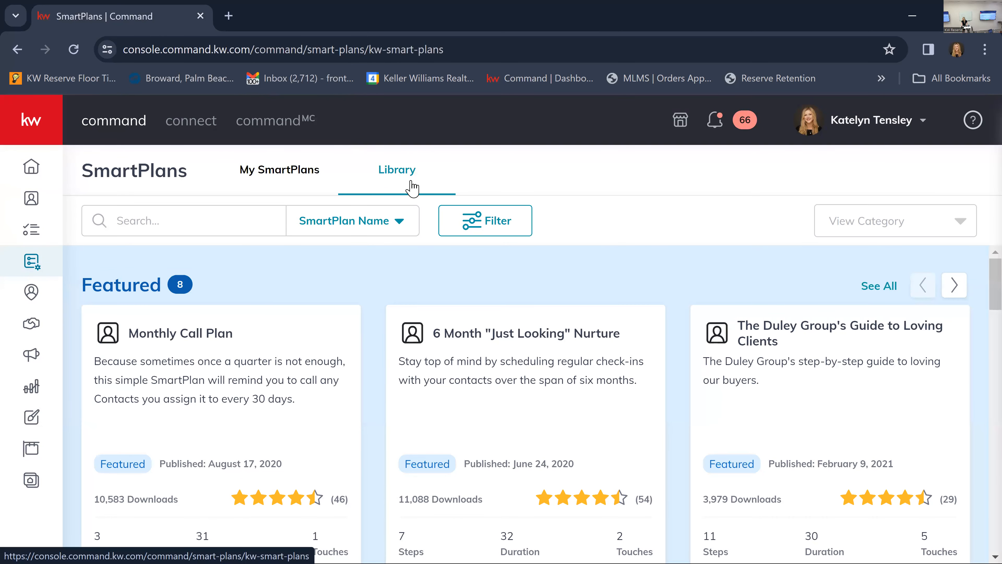
{"action": "left_click", "coordinate": [178, 228]}
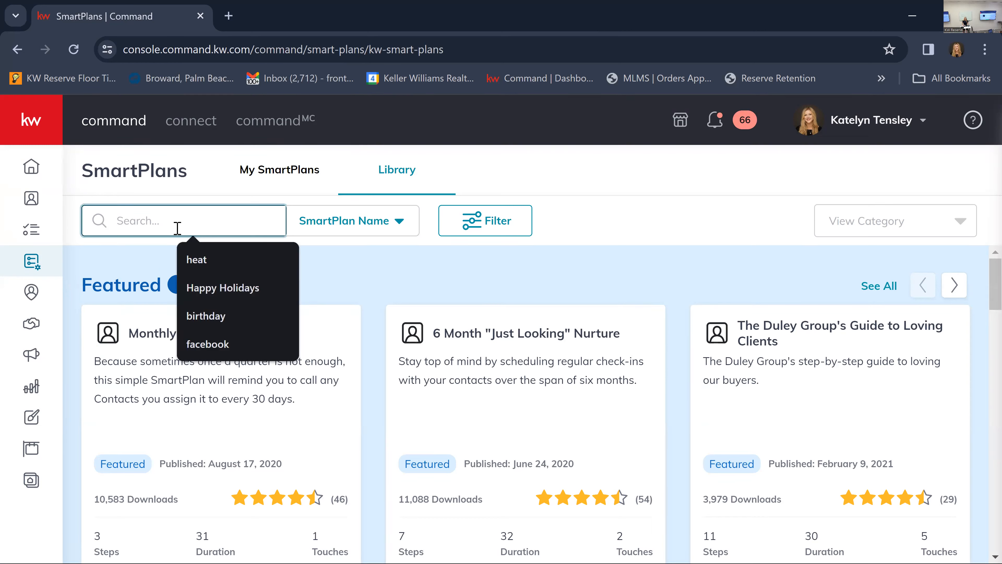
{"action": "type", "text": "facebook"}
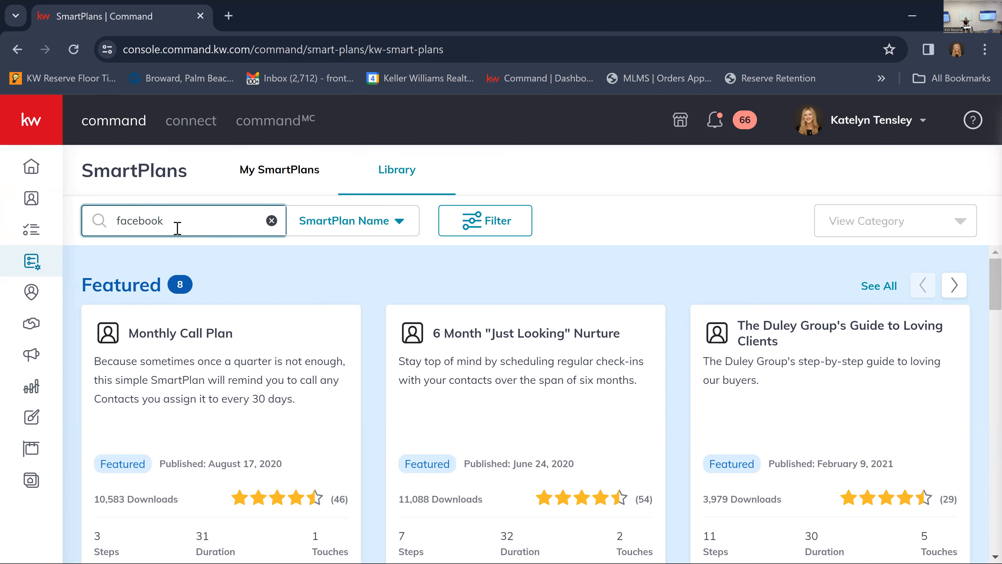
{"action": "key", "text": "Return"}
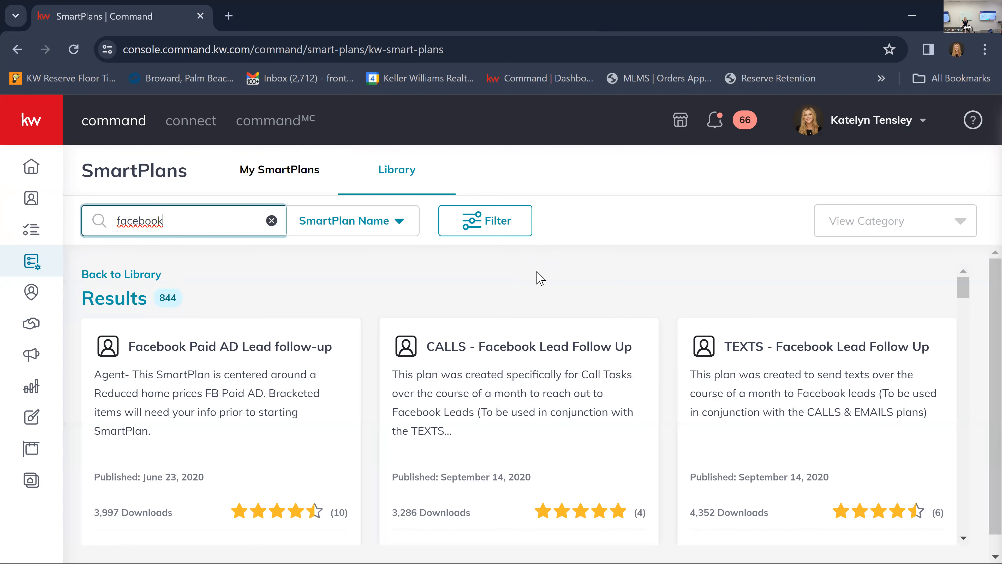
Compare the Facebook lead follow-up plans in the results, examining their descriptions, ratings, steps and durations.
{"action": "scroll", "coordinate": [577, 324], "scroll_direction": "down", "scroll_amount": 1}
{"action": "scroll", "coordinate": [577, 323], "scroll_direction": "down", "scroll_amount": 10}
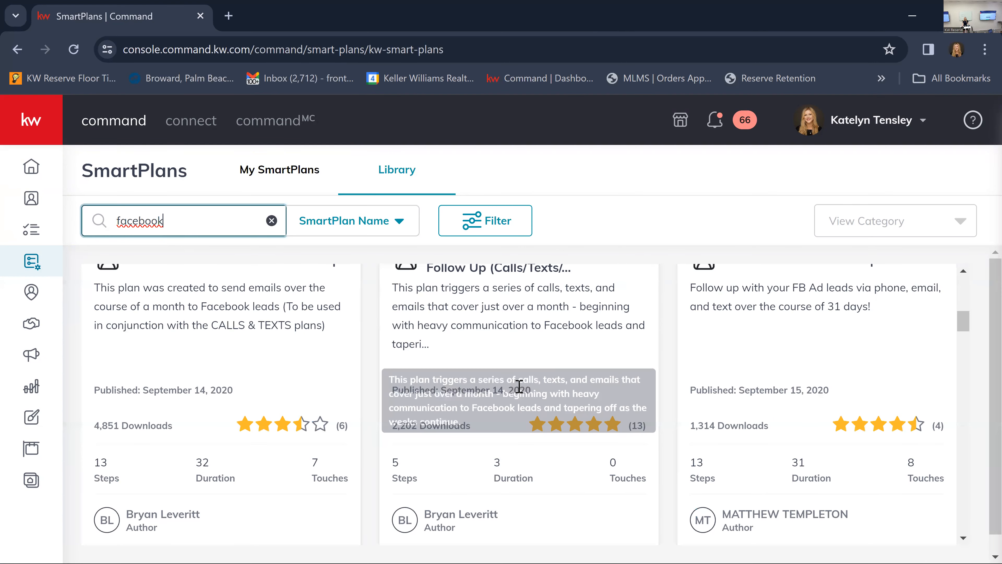
{"action": "scroll", "coordinate": [457, 447], "scroll_direction": "up", "scroll_amount": 4}
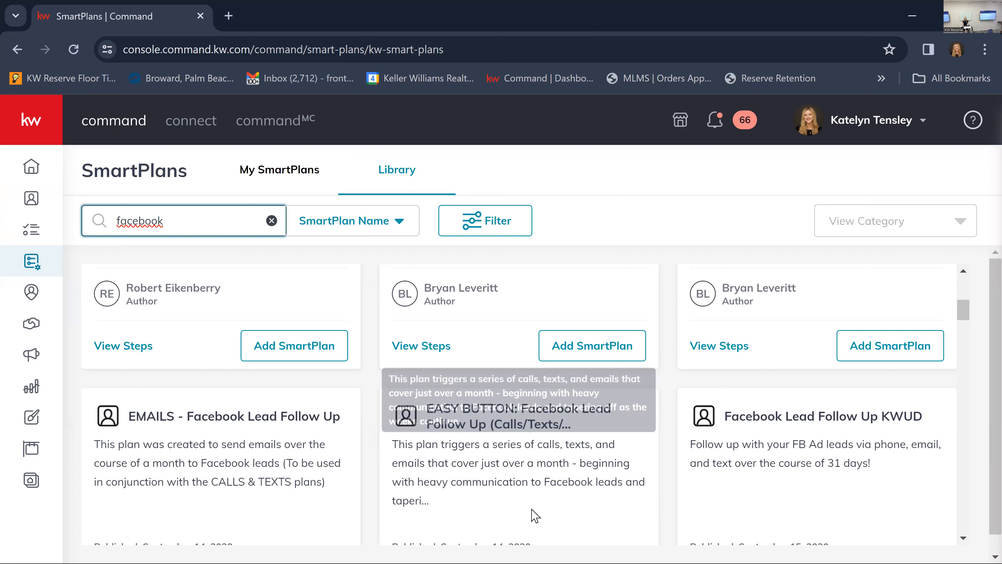
{"action": "scroll", "coordinate": [533, 511], "scroll_direction": "down", "scroll_amount": 1}
{"action": "scroll", "coordinate": [533, 513], "scroll_direction": "down", "scroll_amount": 7}
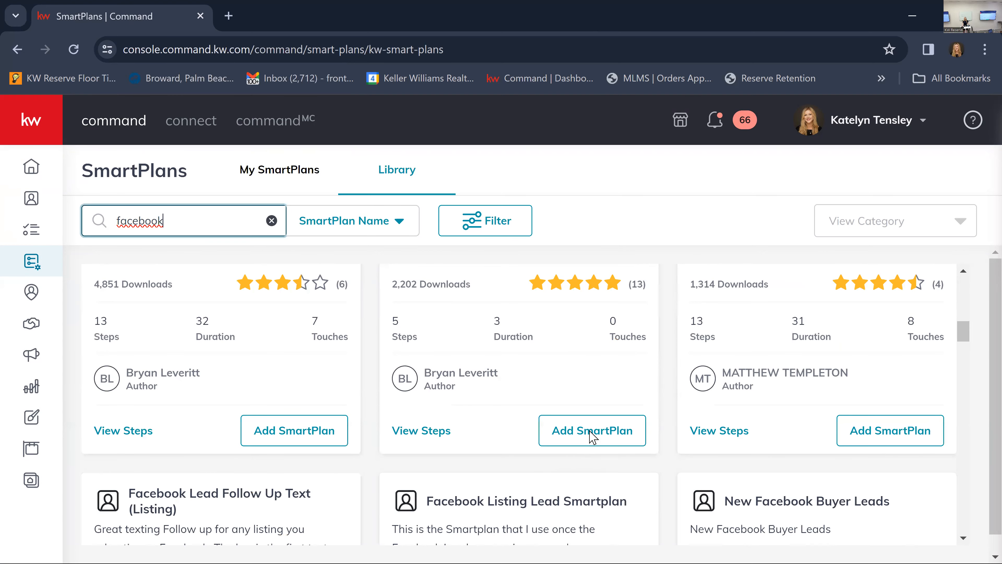
{"action": "scroll", "coordinate": [588, 427], "scroll_direction": "down", "scroll_amount": 1}
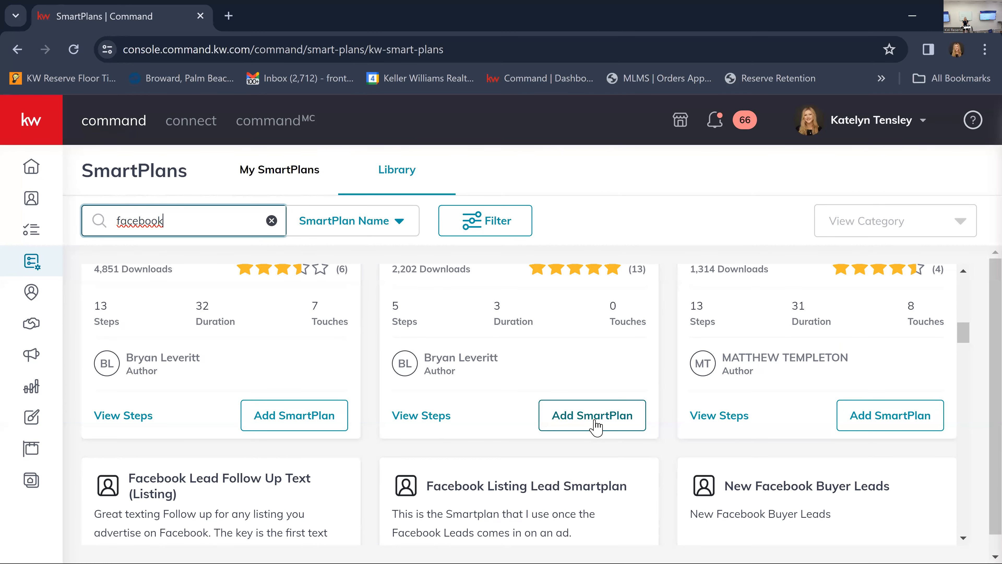
{"action": "scroll", "coordinate": [592, 430], "scroll_direction": "up", "scroll_amount": 6}
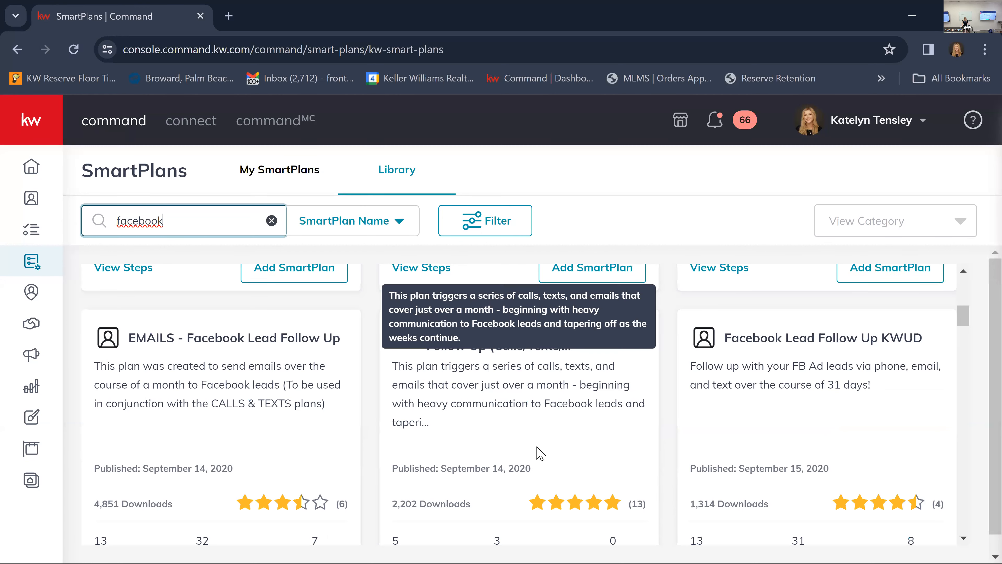
{"action": "scroll", "coordinate": [560, 465], "scroll_direction": "down", "scroll_amount": 2}
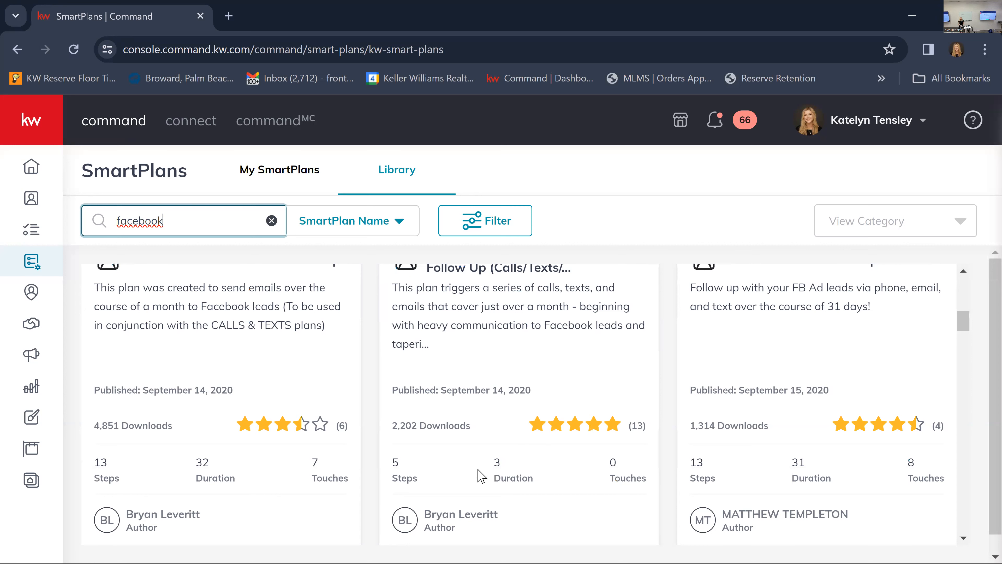
{"action": "scroll", "coordinate": [478, 425], "scroll_direction": "up", "scroll_amount": 2}
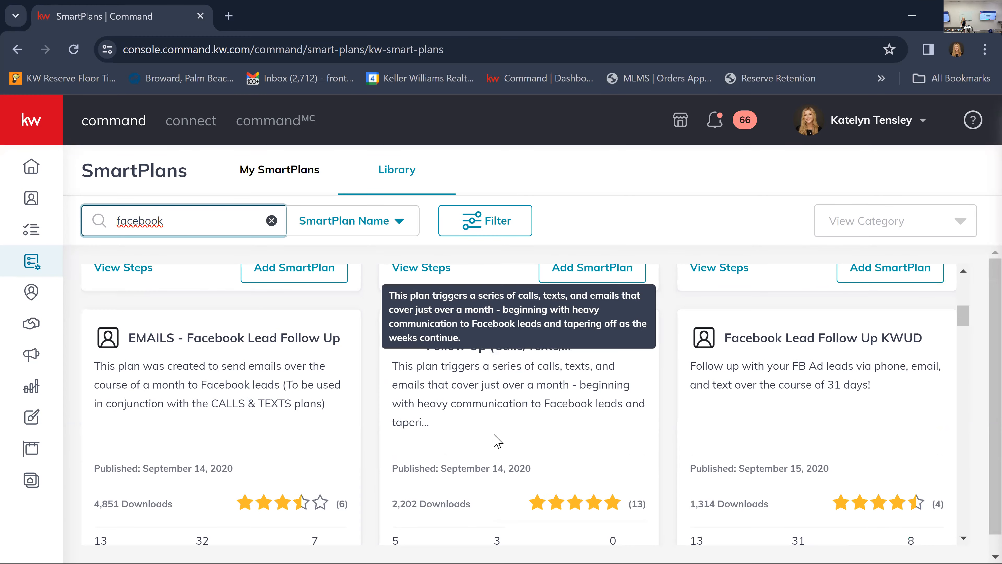
{"action": "scroll", "coordinate": [552, 477], "scroll_direction": "up", "scroll_amount": 6}
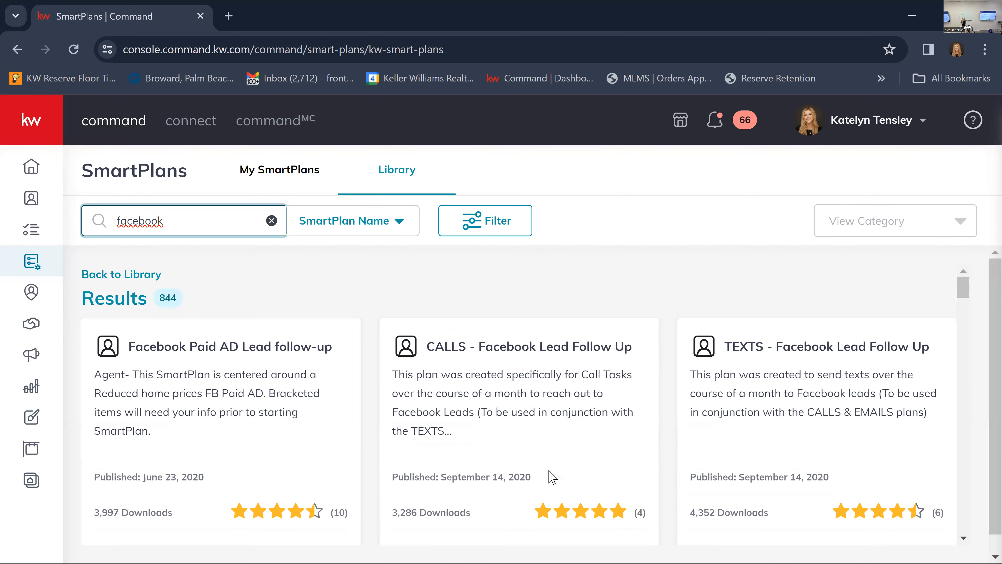
{"action": "scroll", "coordinate": [552, 477], "scroll_direction": "down", "scroll_amount": 5}
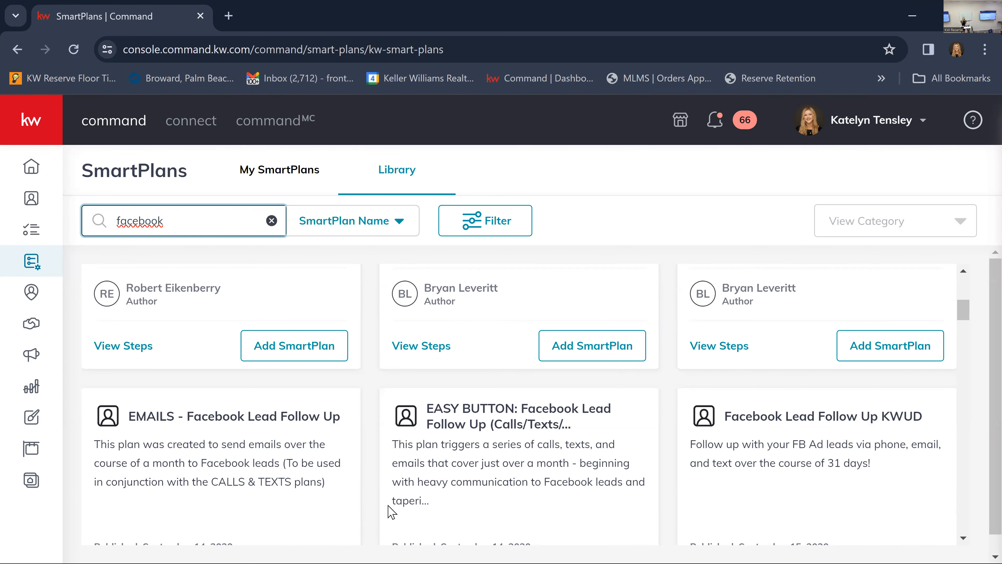
{"action": "scroll", "coordinate": [393, 511], "scroll_direction": "up", "scroll_amount": 5}
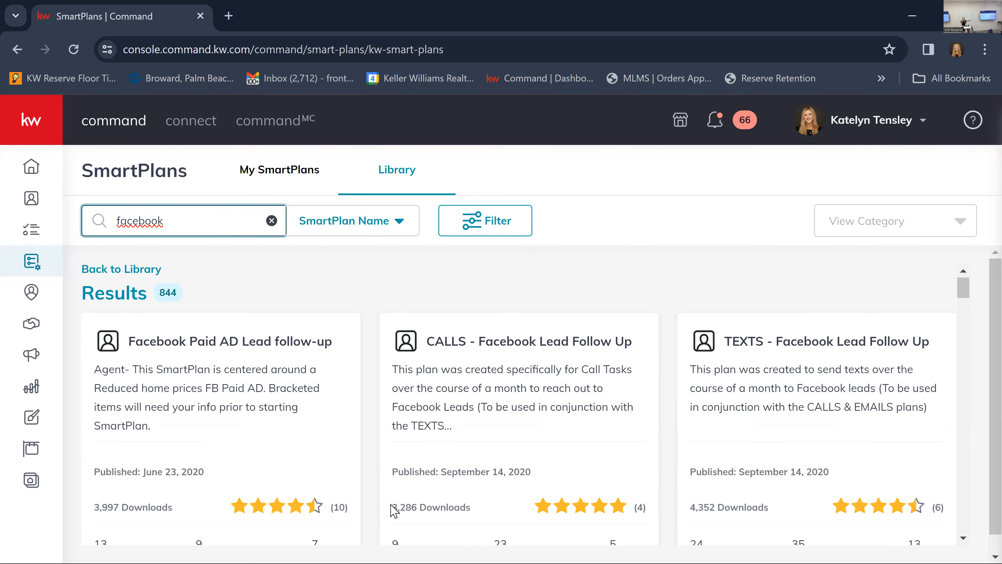
Add the "EASY BUTTON: Facebook Lead Follow Up (Calls/Texts/Emails)" bundle, downloading its CALLS, TEXTS and EMAILS plans and the main plan.
{"action": "scroll", "coordinate": [393, 510], "scroll_direction": "down", "scroll_amount": 5}
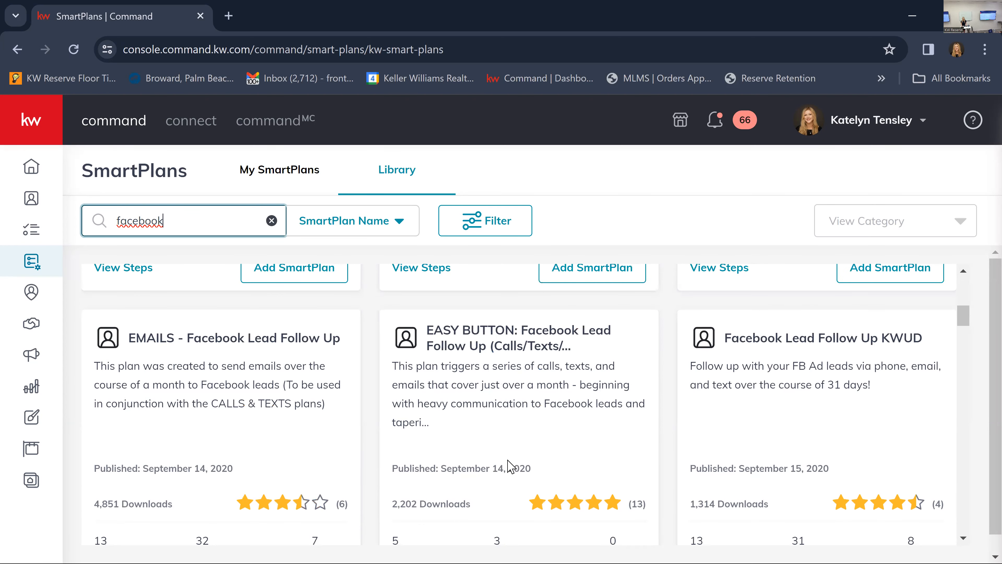
{"action": "scroll", "coordinate": [509, 465], "scroll_direction": "down", "scroll_amount": 3}
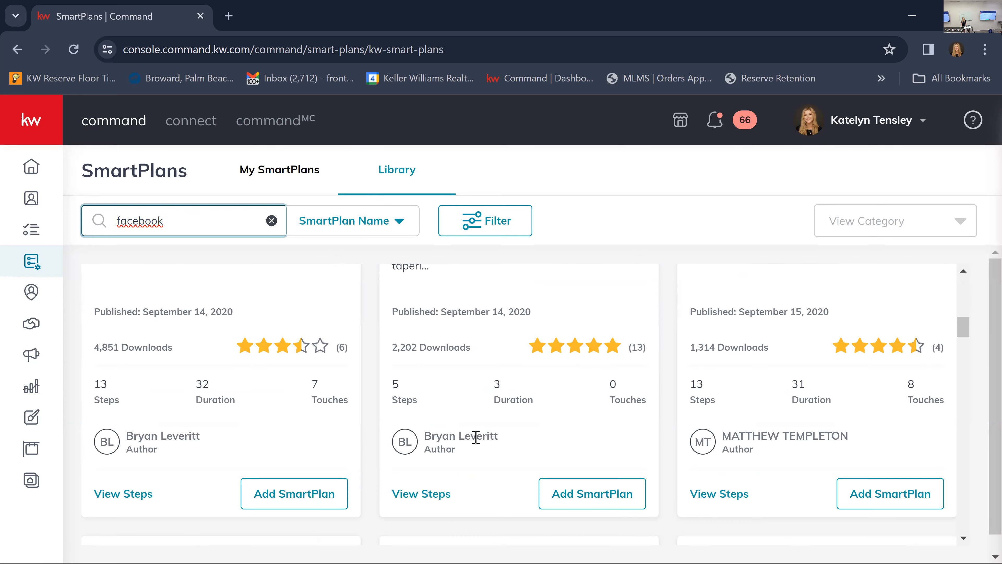
{"action": "left_click", "coordinate": [597, 498]}
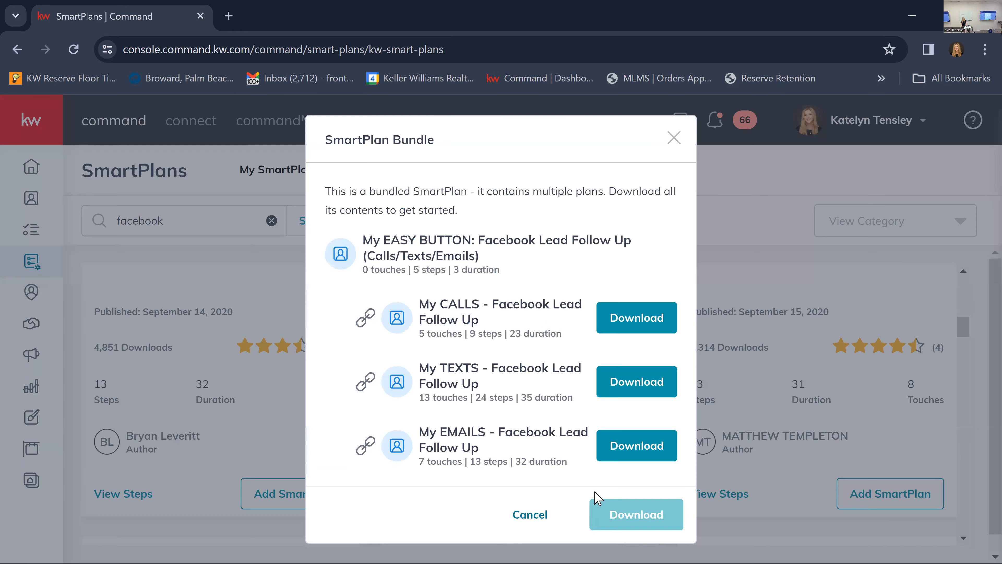
{"action": "left_click", "coordinate": [643, 326]}
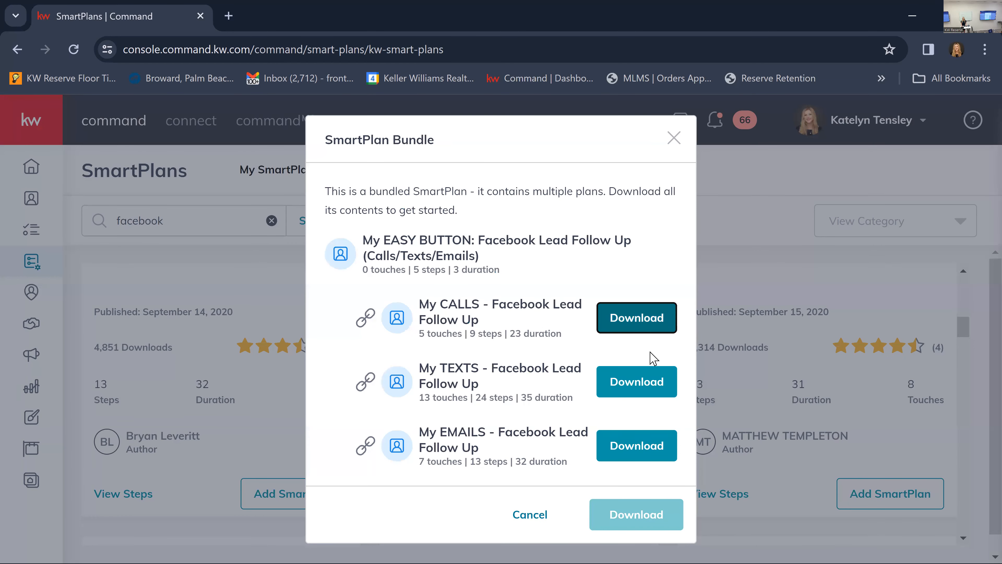
{"action": "left_click", "coordinate": [655, 389]}
{"action": "left_click", "coordinate": [670, 444]}
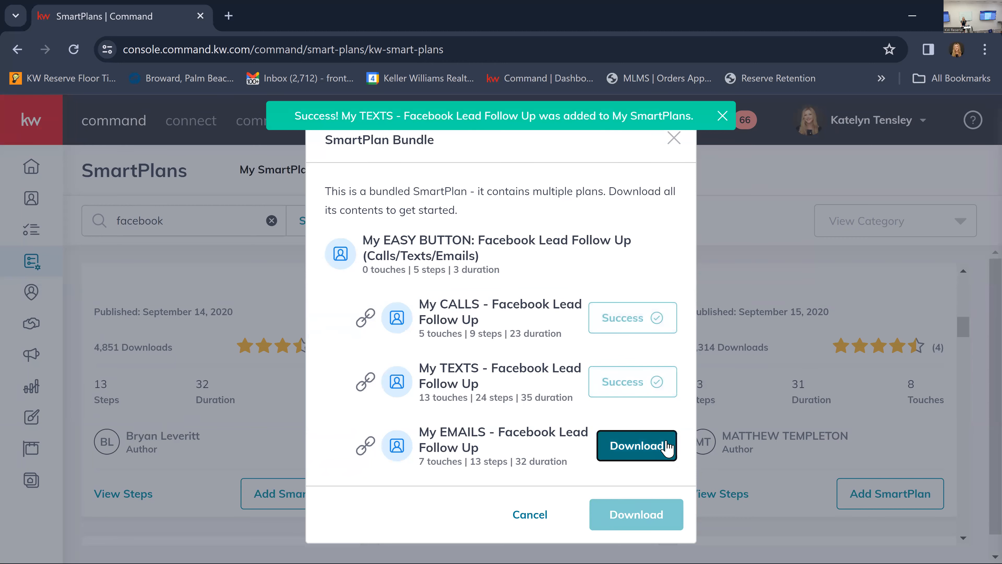
{"action": "left_click", "coordinate": [644, 522]}
{"action": "left_click", "coordinate": [644, 522]}
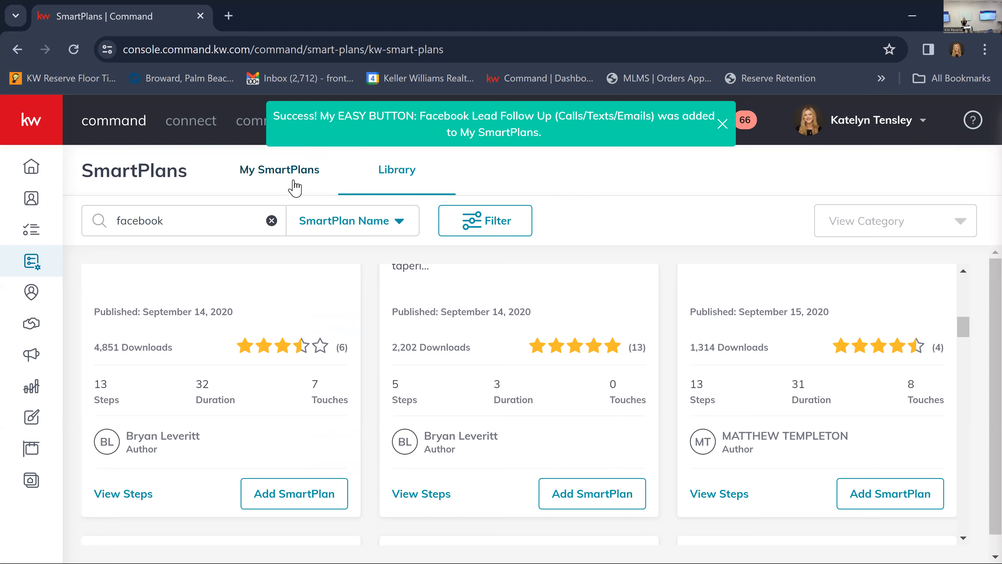
Open My SmartPlans, dismiss the Twilio notice, and check the list for the added Facebook lead follow-up plans.
{"action": "left_click", "coordinate": [270, 169]}
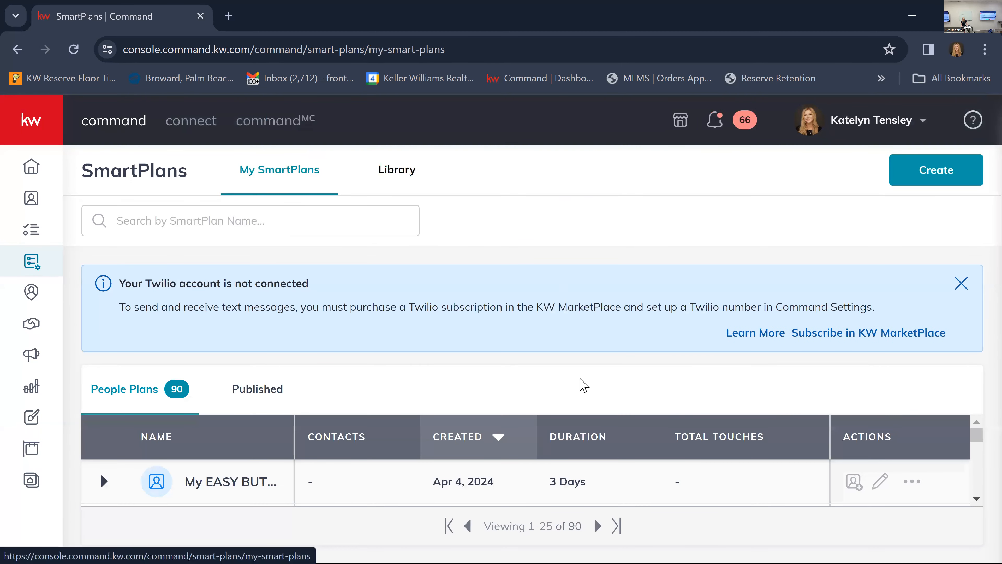
{"action": "scroll", "coordinate": [398, 458], "scroll_direction": "down", "scroll_amount": 1}
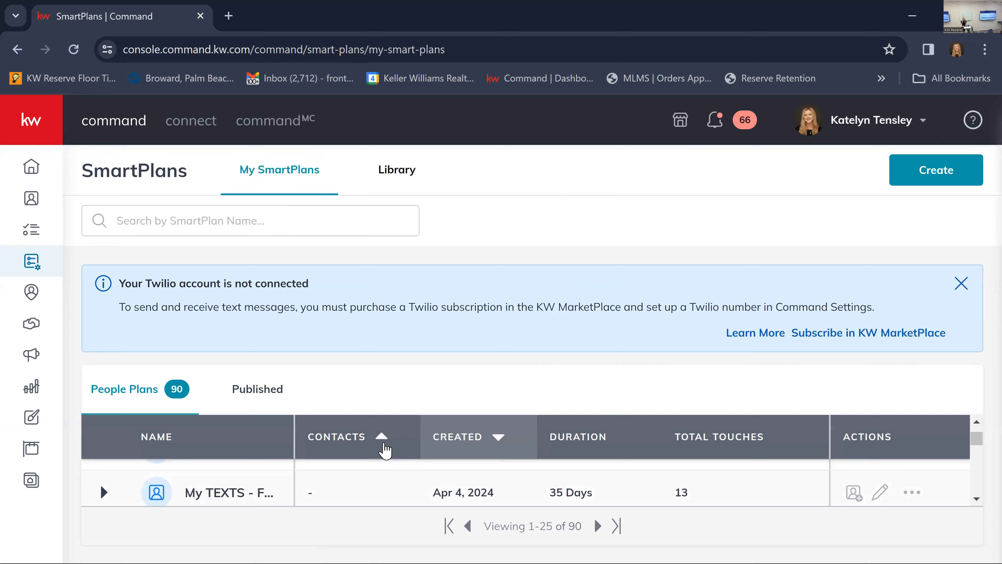
{"action": "left_click", "coordinate": [965, 290]}
{"action": "scroll", "coordinate": [352, 445], "scroll_direction": "up", "scroll_amount": 2}
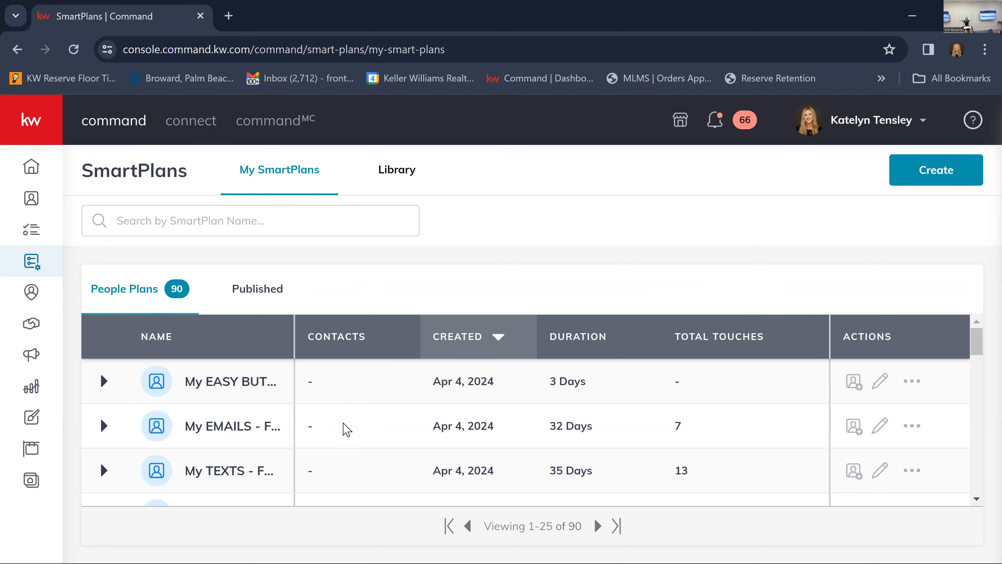
{"action": "scroll", "coordinate": [221, 420], "scroll_direction": "down", "scroll_amount": 1}
{"action": "scroll", "coordinate": [201, 420], "scroll_direction": "up", "scroll_amount": 1}
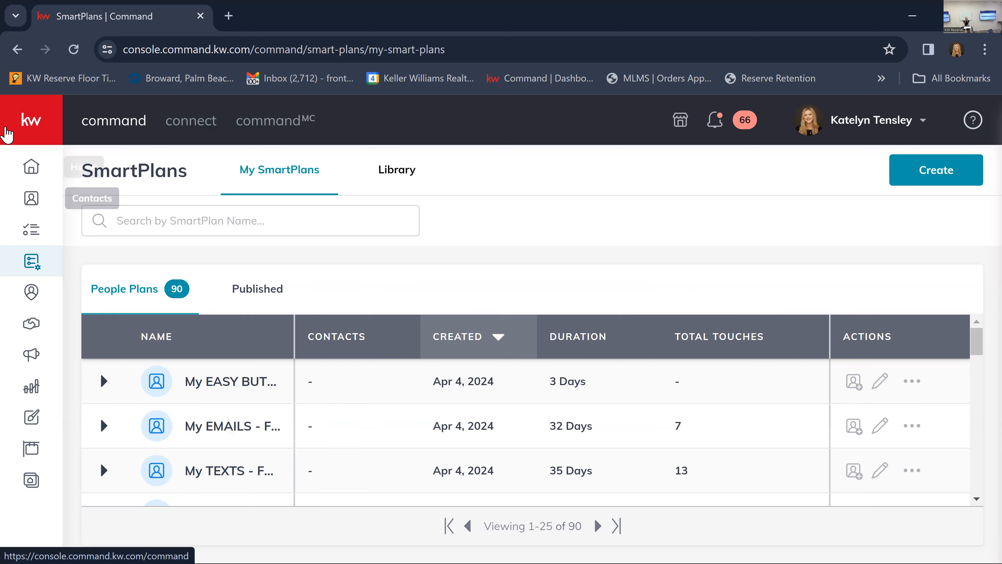
Go to the Paid Ads area of Campaigns and launch its Quick Start dashboard.
{"action": "left_click", "coordinate": [29, 123]}
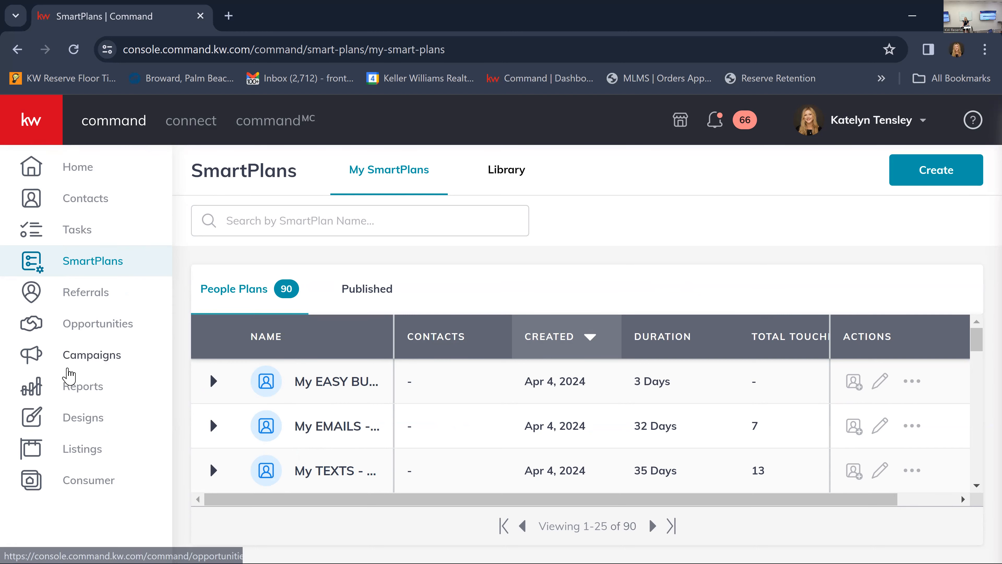
{"action": "left_click", "coordinate": [91, 358]}
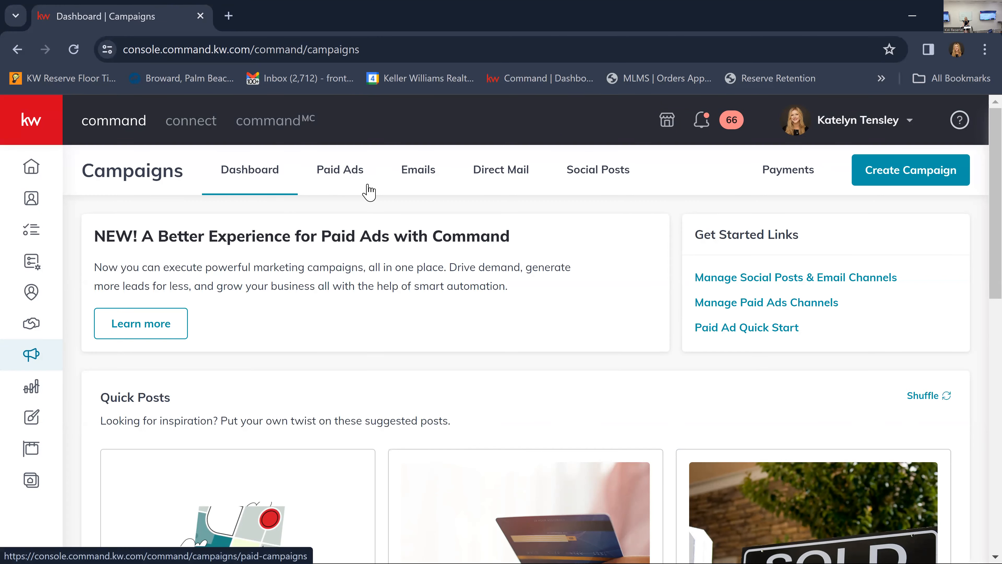
{"action": "left_click", "coordinate": [351, 177]}
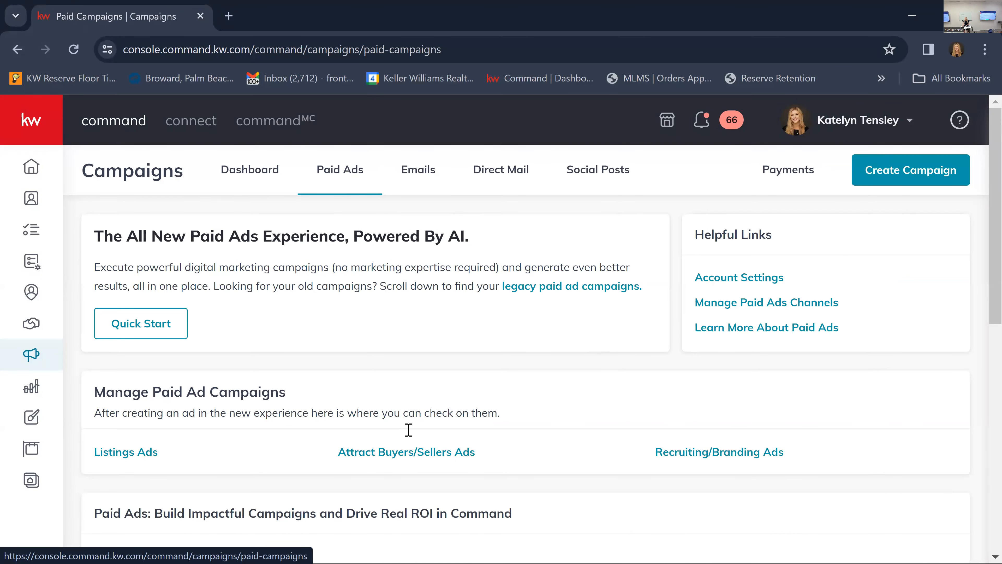
{"action": "left_click", "coordinate": [164, 334]}
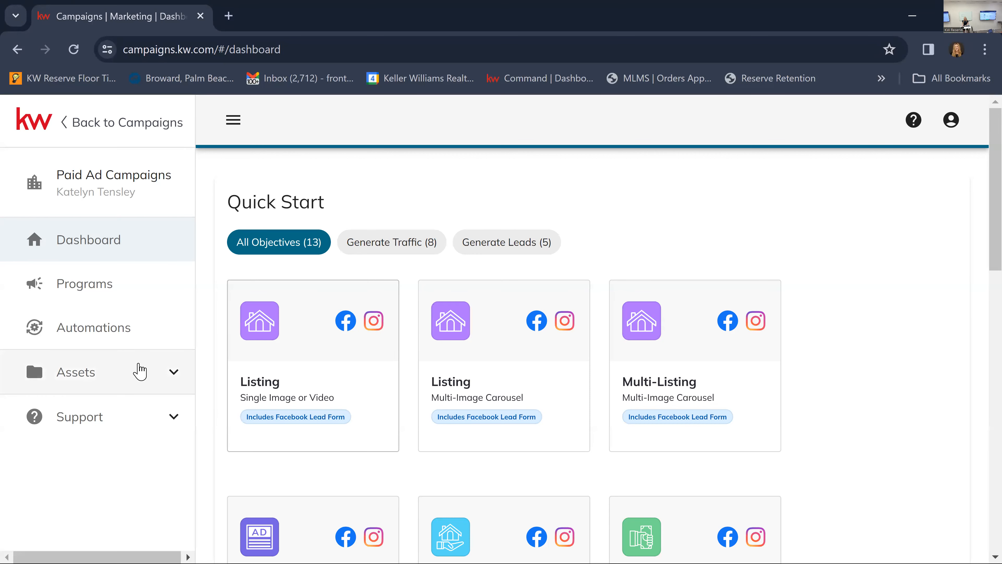
Open the Facebook Pages in the campaign assets and check which pages are linked for ads.
{"action": "left_click", "coordinate": [140, 372]}
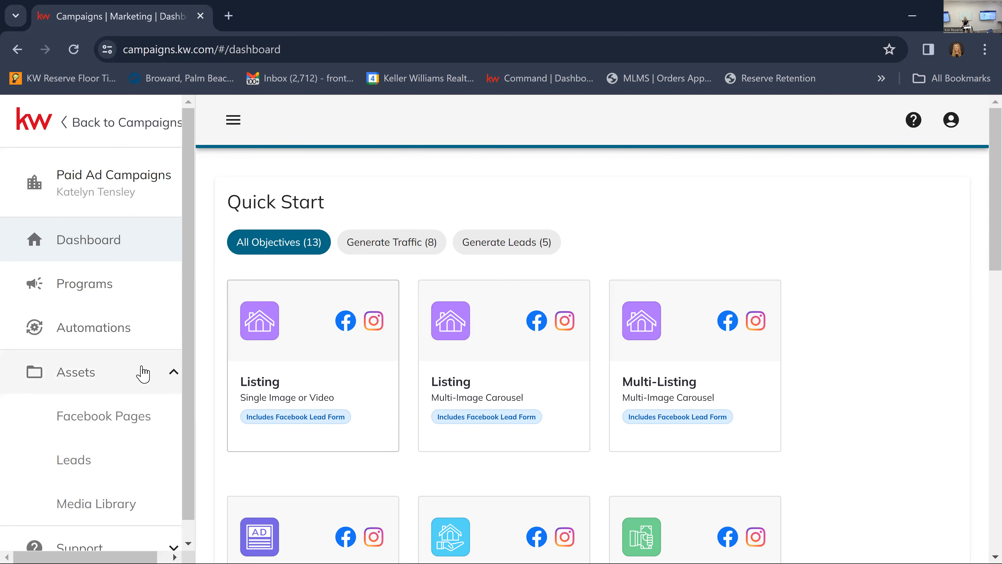
{"action": "left_click", "coordinate": [142, 373]}
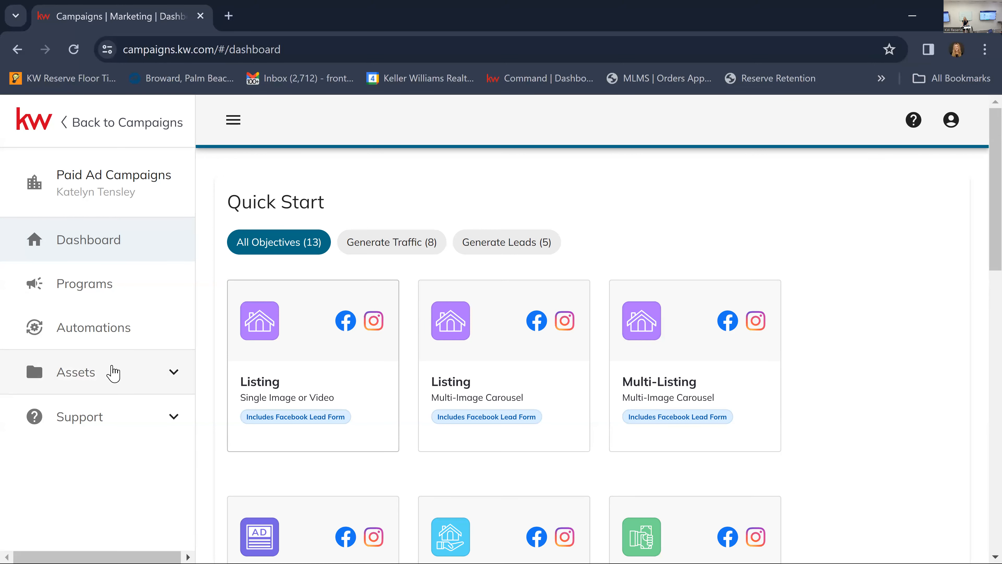
{"action": "left_click", "coordinate": [127, 390]}
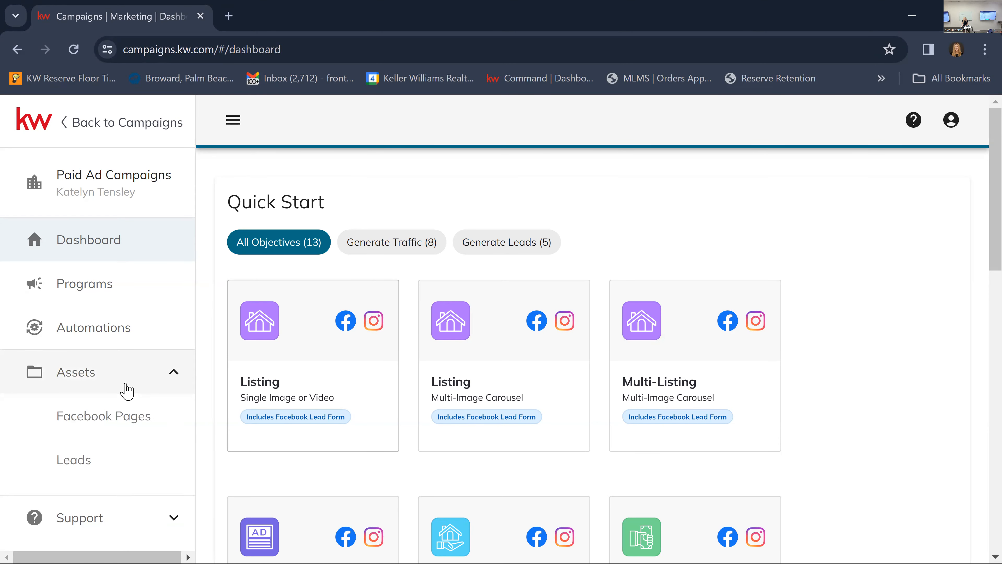
{"action": "left_click", "coordinate": [118, 424]}
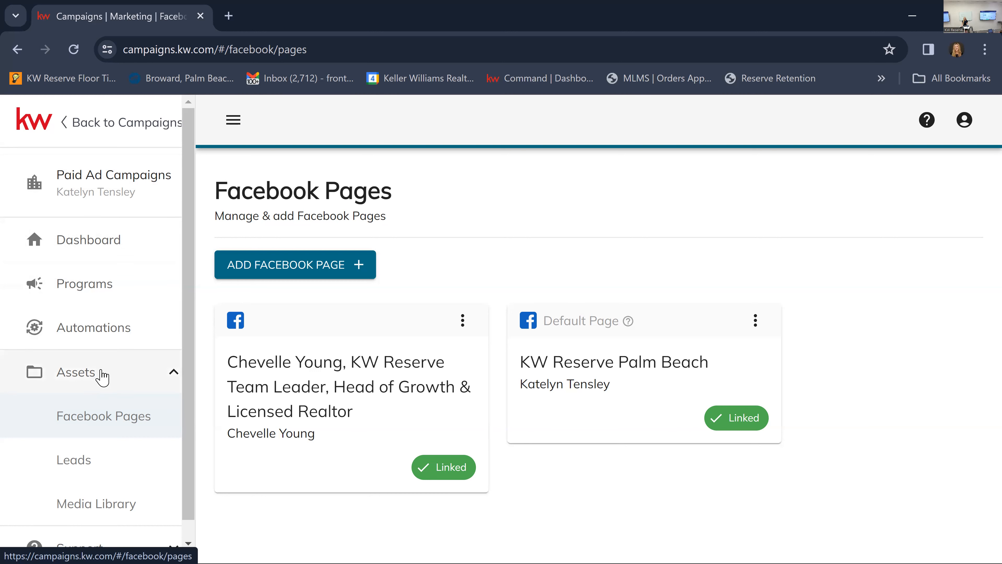
Return to the dashboard and compare the Quick Start ad types by channel, format and Facebook or landing page lead form.
{"action": "left_click", "coordinate": [103, 255]}
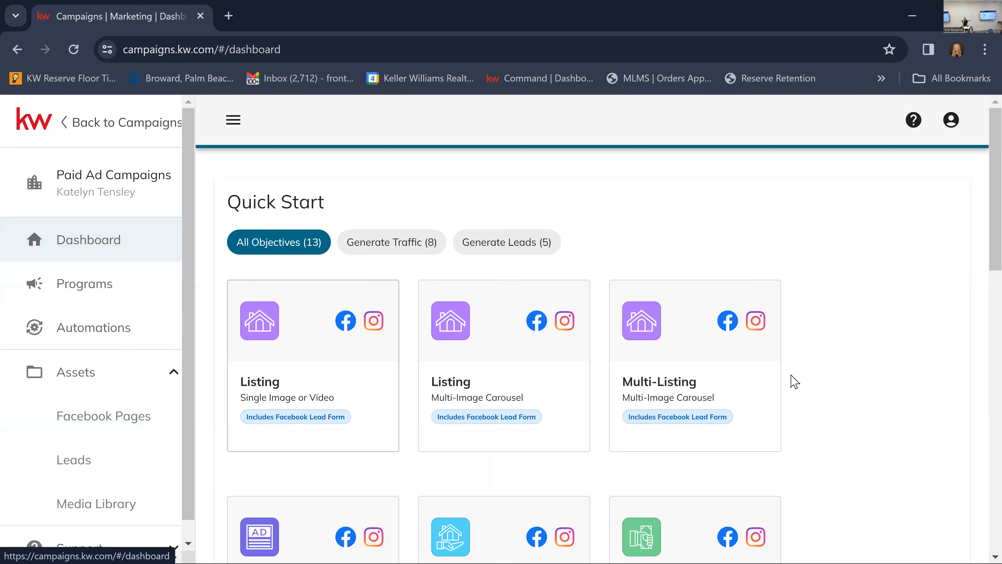
{"action": "scroll", "coordinate": [754, 365], "scroll_direction": "down", "scroll_amount": 7}
{"action": "scroll", "coordinate": [755, 366], "scroll_direction": "up", "scroll_amount": 7}
{"action": "scroll", "coordinate": [622, 457], "scroll_direction": "down", "scroll_amount": 6}
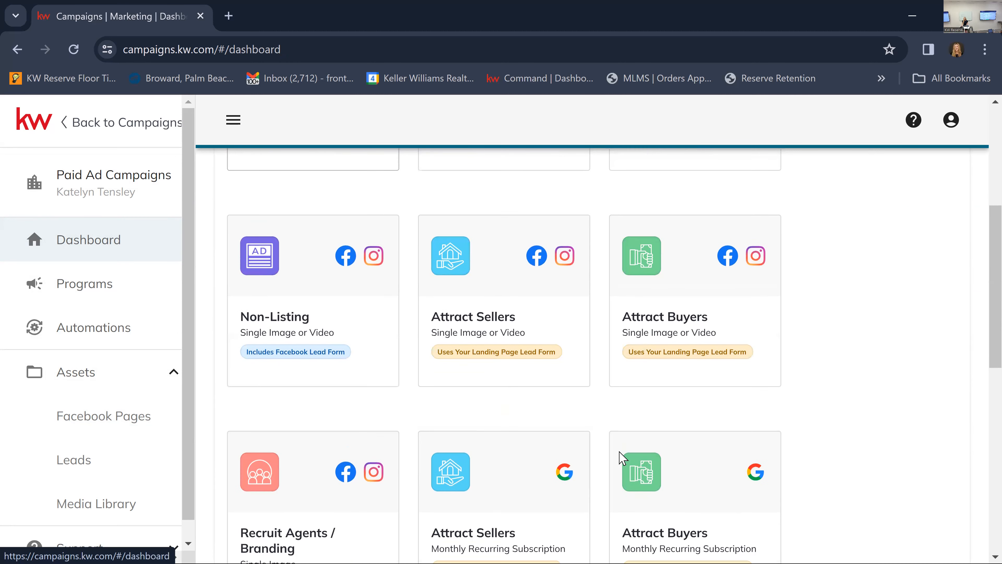
{"action": "scroll", "coordinate": [622, 457], "scroll_direction": "up", "scroll_amount": 3}
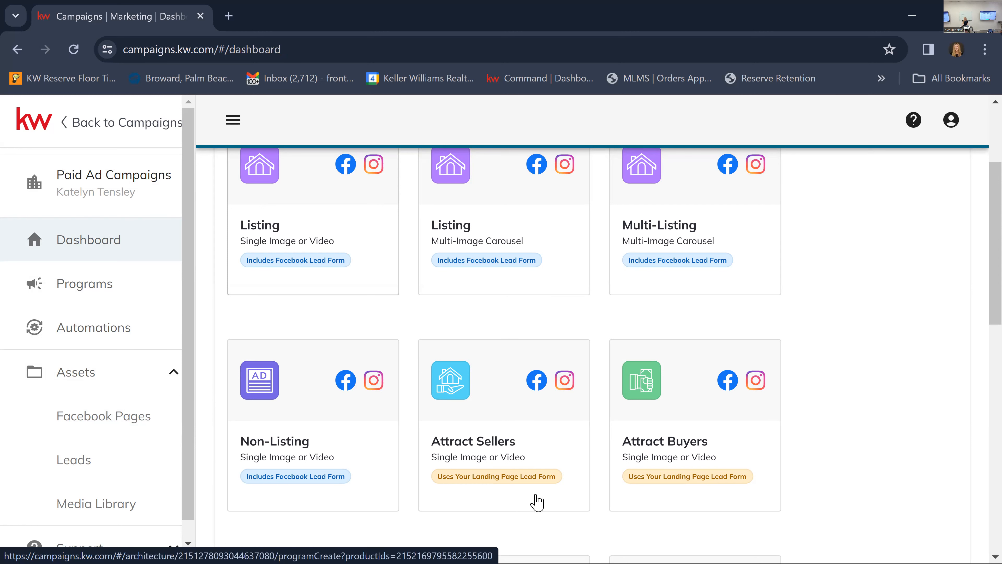
{"action": "scroll", "coordinate": [539, 500], "scroll_direction": "up", "scroll_amount": 4}
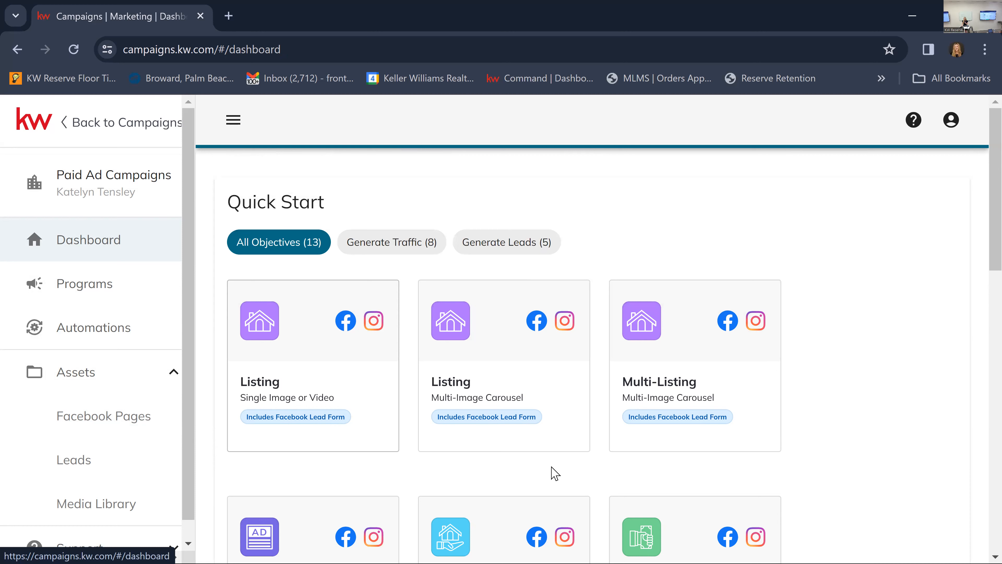
{"action": "scroll", "coordinate": [548, 464], "scroll_direction": "down", "scroll_amount": 2}
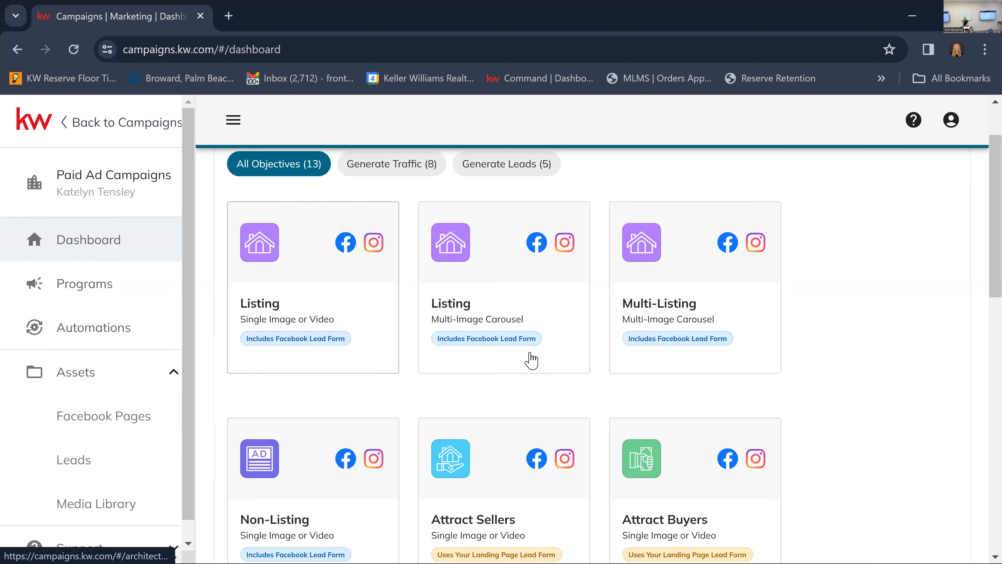
{"action": "scroll", "coordinate": [530, 358], "scroll_direction": "down", "scroll_amount": 5}
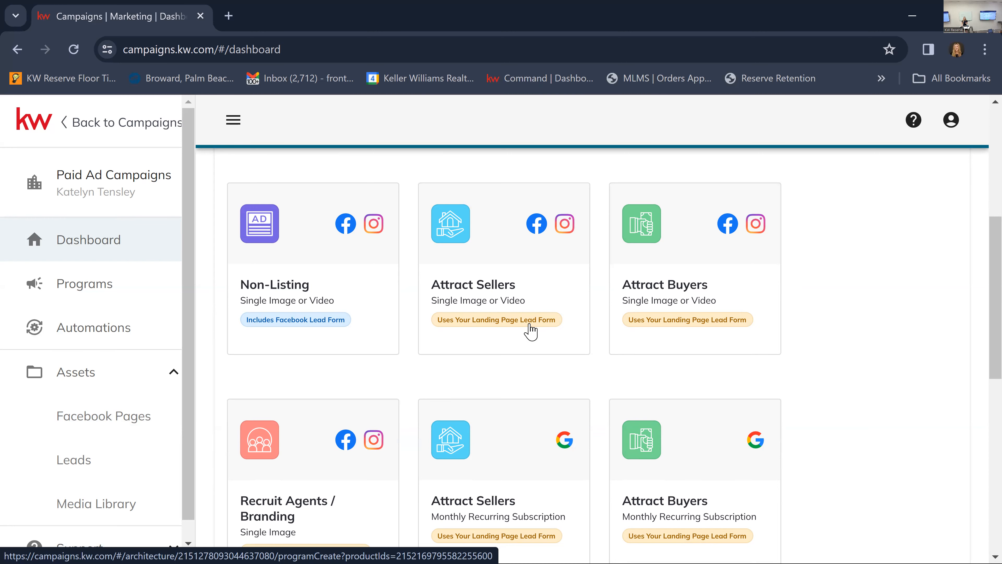
{"action": "scroll", "coordinate": [528, 330], "scroll_direction": "down", "scroll_amount": 5}
{"action": "scroll", "coordinate": [530, 334], "scroll_direction": "down", "scroll_amount": 5}
{"action": "scroll", "coordinate": [529, 336], "scroll_direction": "up", "scroll_amount": 3}
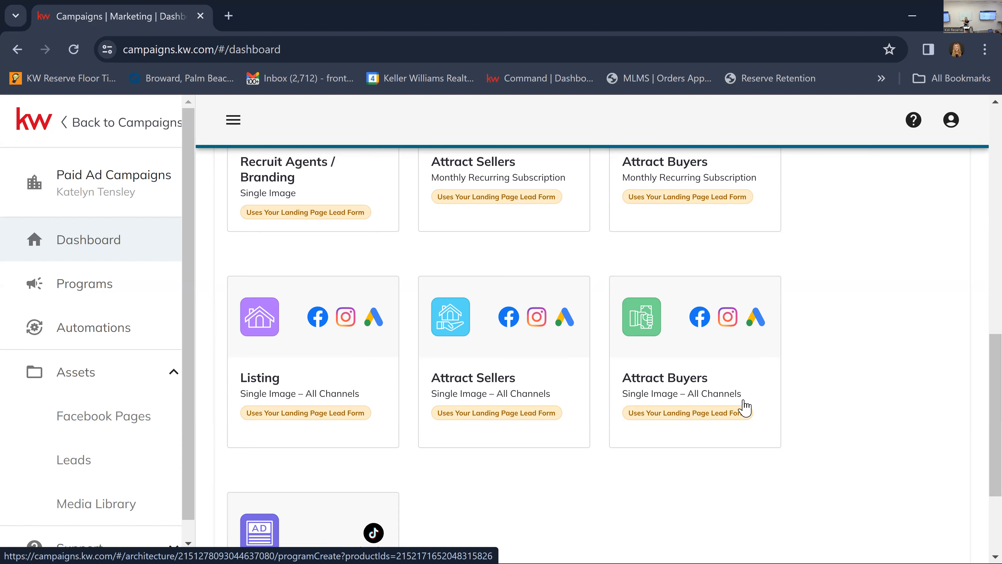
{"action": "scroll", "coordinate": [743, 407], "scroll_direction": "up", "scroll_amount": 6}
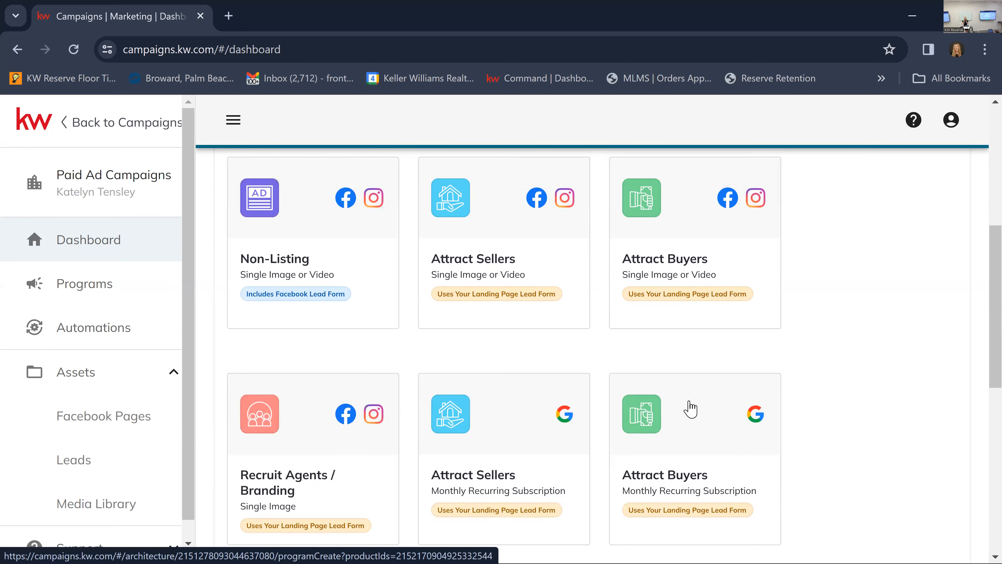
{"action": "scroll", "coordinate": [691, 409], "scroll_direction": "up", "scroll_amount": 7}
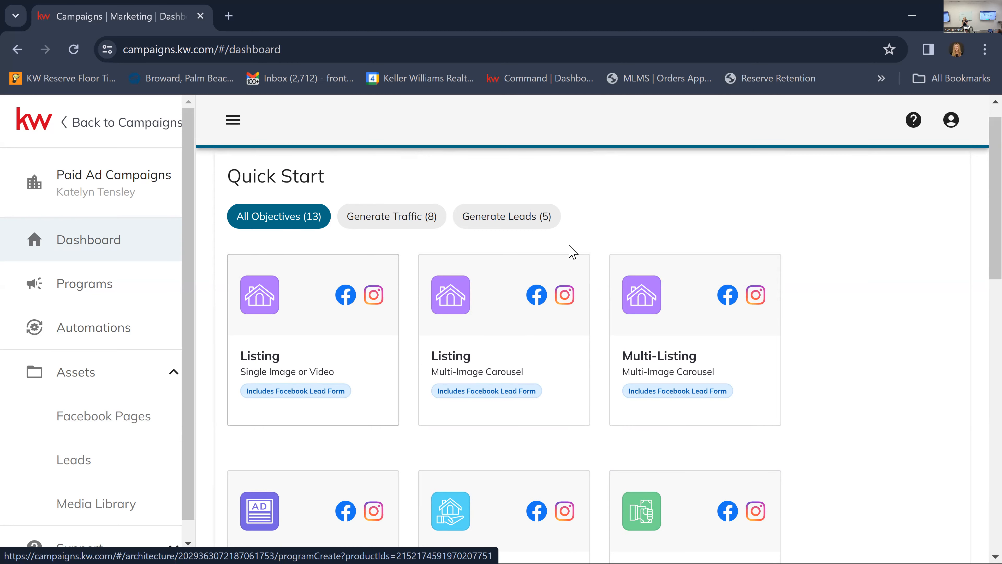
{"action": "scroll", "coordinate": [671, 400], "scroll_direction": "down", "scroll_amount": 4}
{"action": "scroll", "coordinate": [671, 401], "scroll_direction": "down", "scroll_amount": 2}
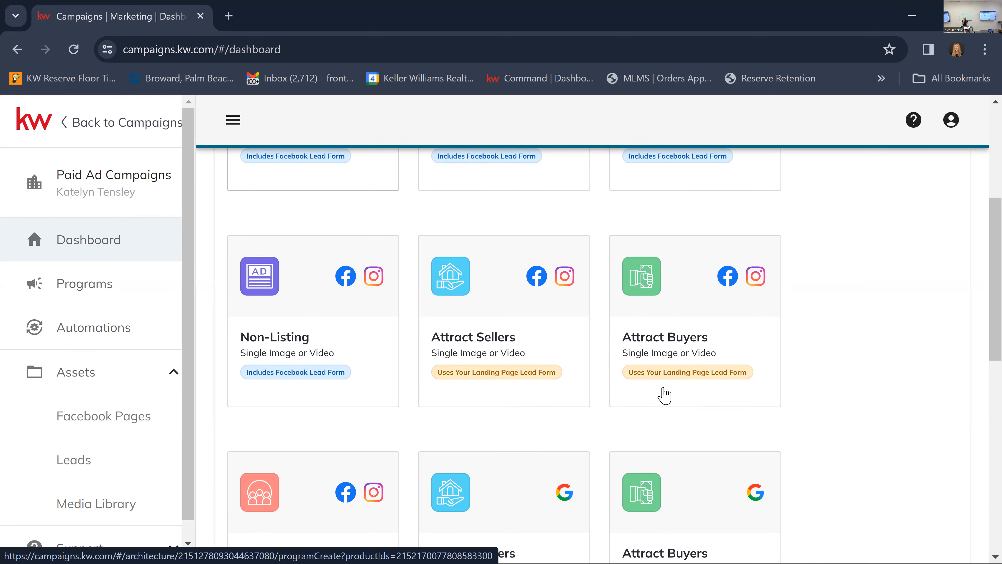
{"action": "scroll", "coordinate": [670, 399], "scroll_direction": "up", "scroll_amount": 6}
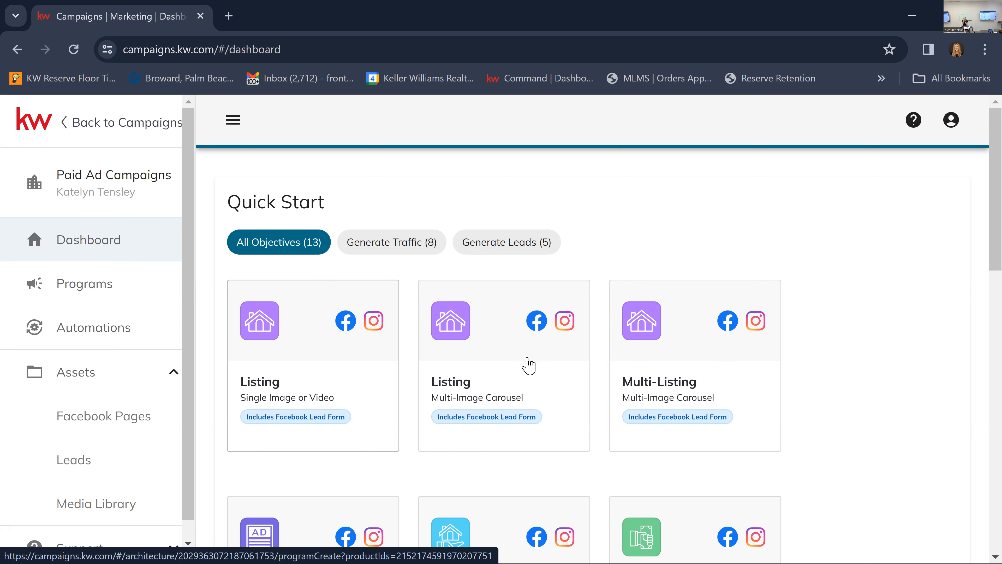
{"action": "scroll", "coordinate": [520, 371], "scroll_direction": "down", "scroll_amount": 5}
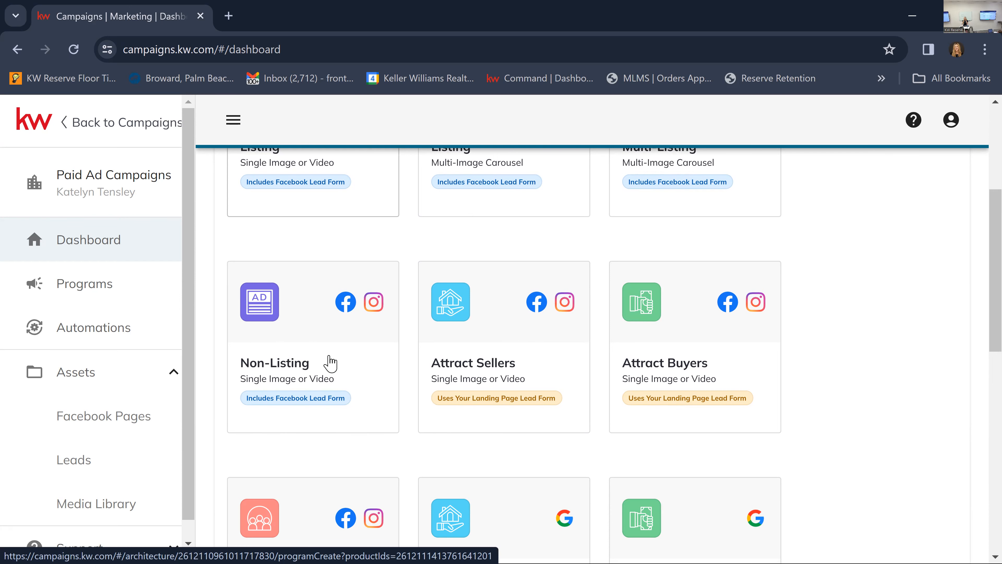
{"action": "scroll", "coordinate": [410, 335], "scroll_direction": "up", "scroll_amount": 3}
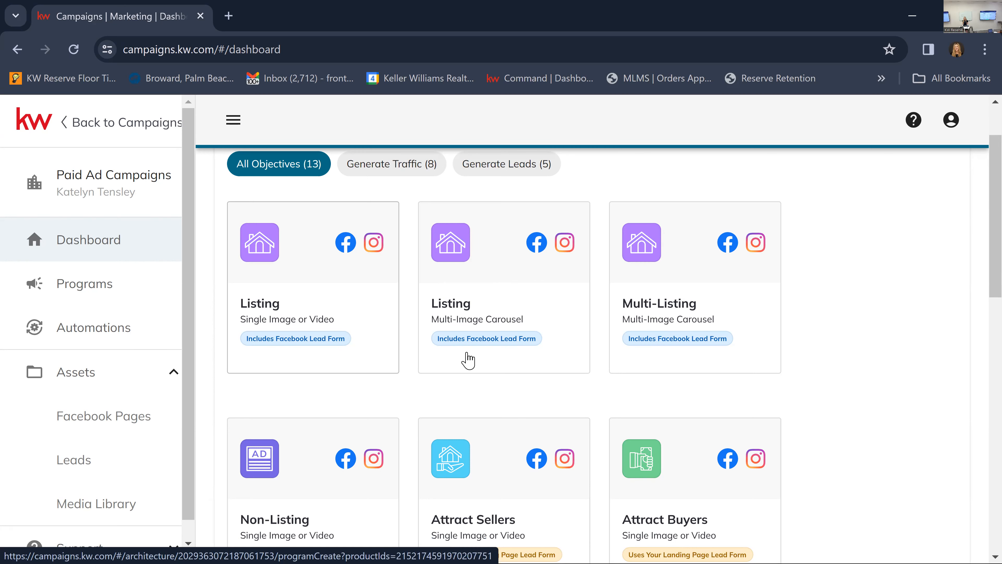
{"action": "scroll", "coordinate": [469, 357], "scroll_direction": "down", "scroll_amount": 2}
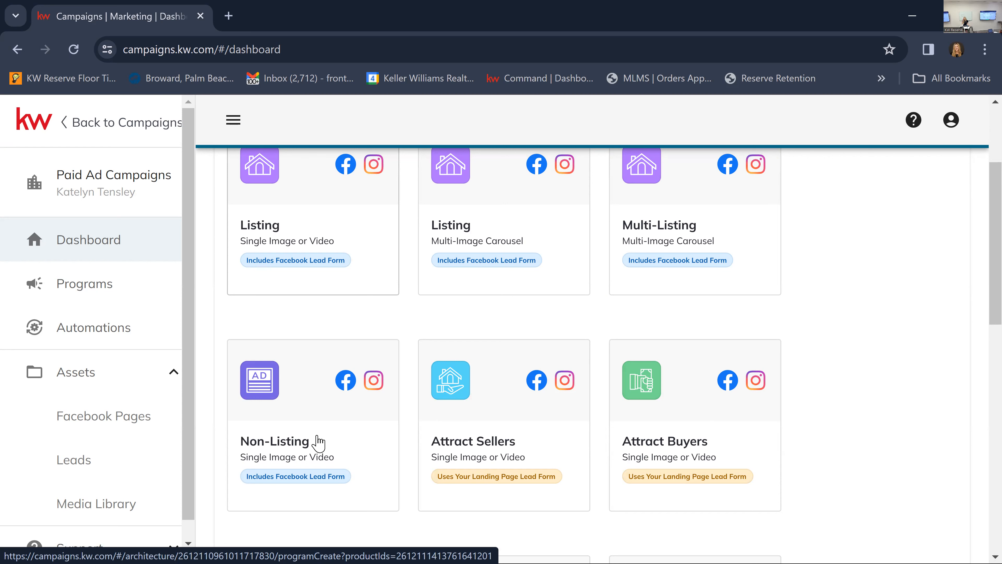
{"action": "scroll", "coordinate": [367, 441], "scroll_direction": "up", "scroll_amount": 4}
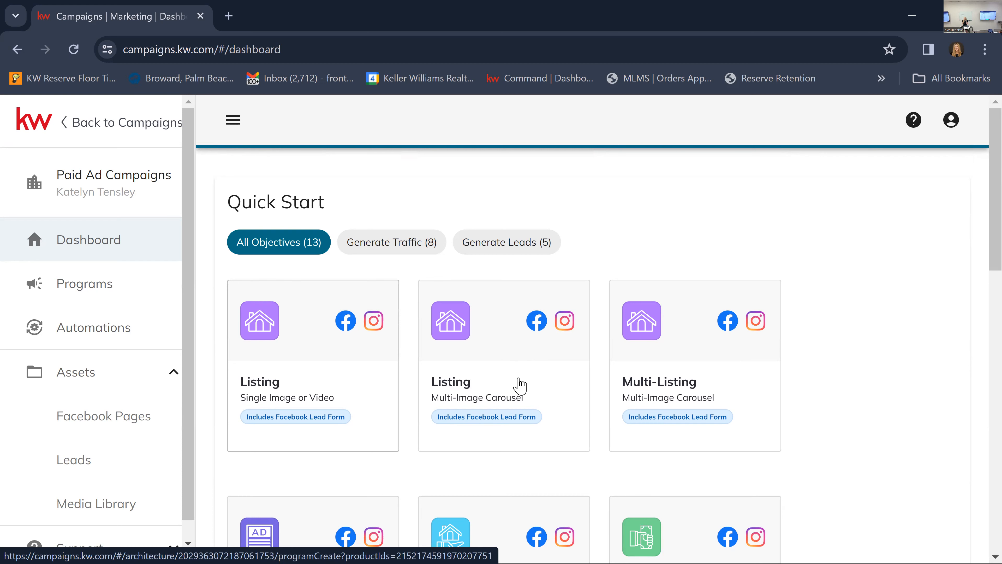
{"action": "scroll", "coordinate": [519, 385], "scroll_direction": "down", "scroll_amount": 6}
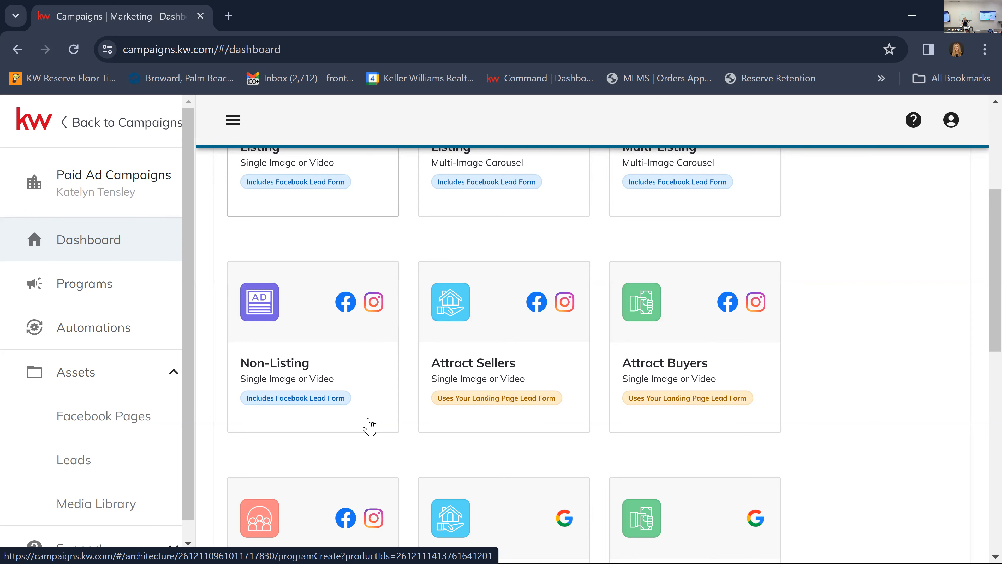
{"action": "scroll", "coordinate": [357, 420], "scroll_direction": "up", "scroll_amount": 4}
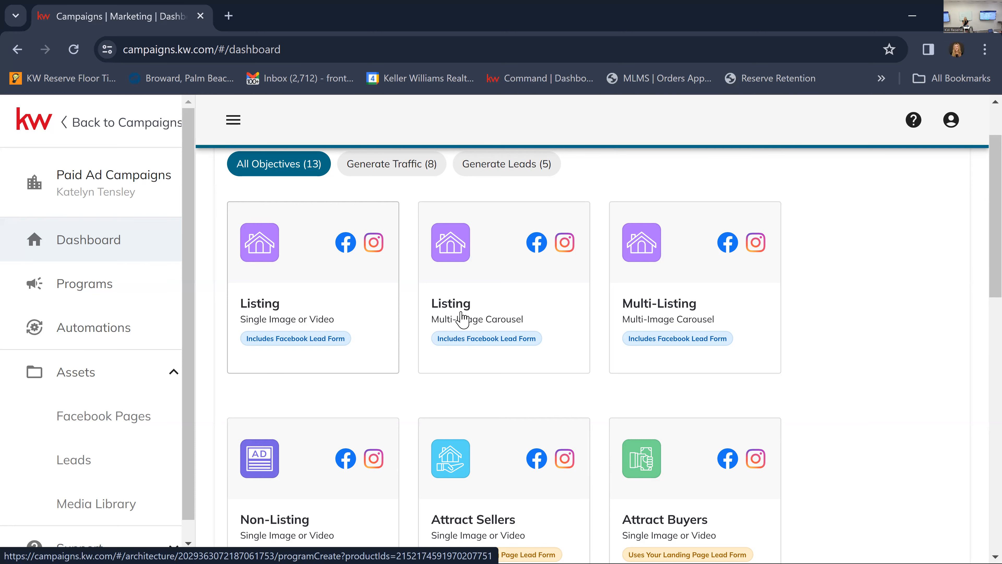
{"action": "scroll", "coordinate": [478, 372], "scroll_direction": "down", "scroll_amount": 3}
{"action": "scroll", "coordinate": [477, 377], "scroll_direction": "down", "scroll_amount": 6}
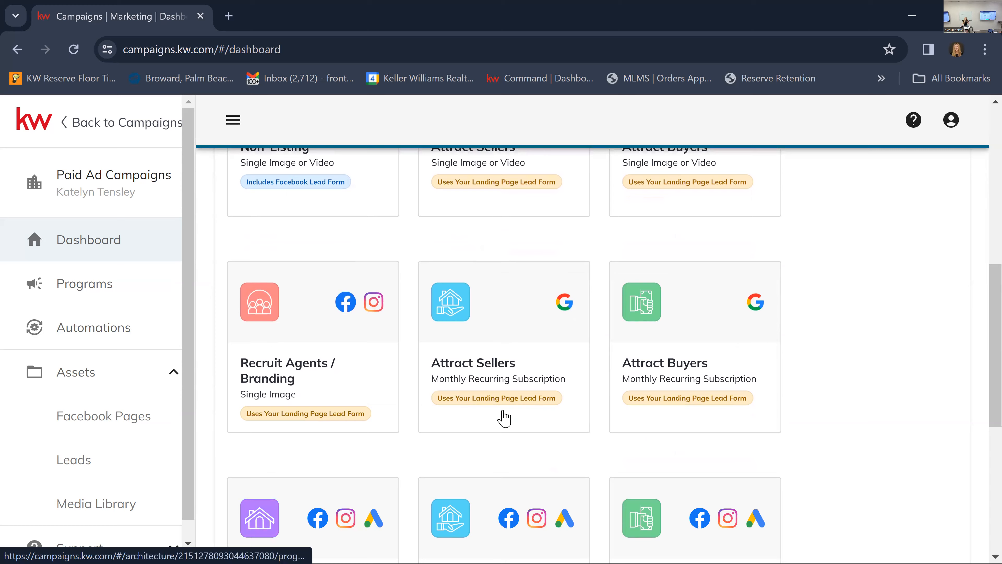
{"action": "scroll", "coordinate": [512, 419], "scroll_direction": "up", "scroll_amount": 10}
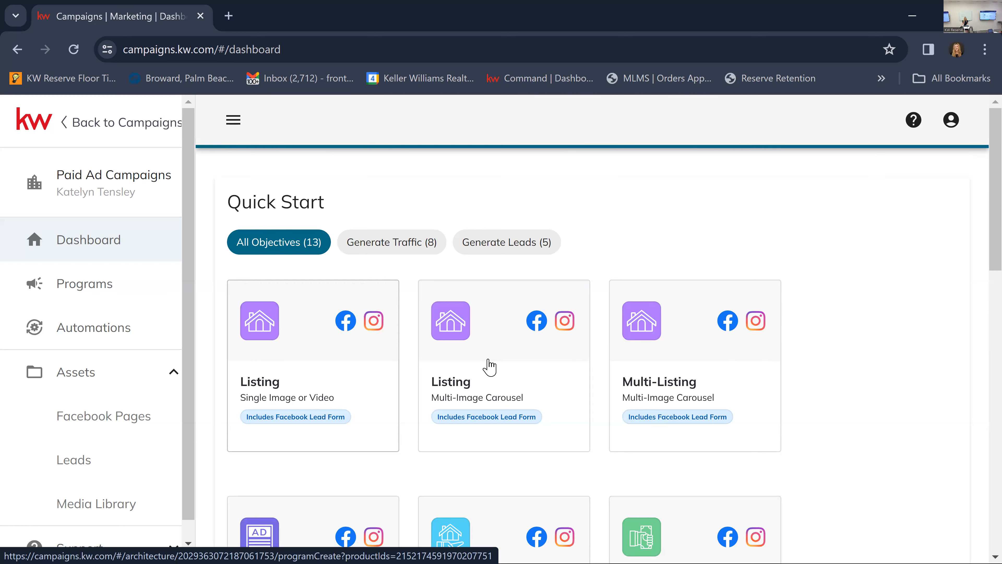
Start a new Multi-Image Carousel Listing program for Facebook and Instagram that includes the Facebook lead form.
{"action": "left_click", "coordinate": [501, 393]}
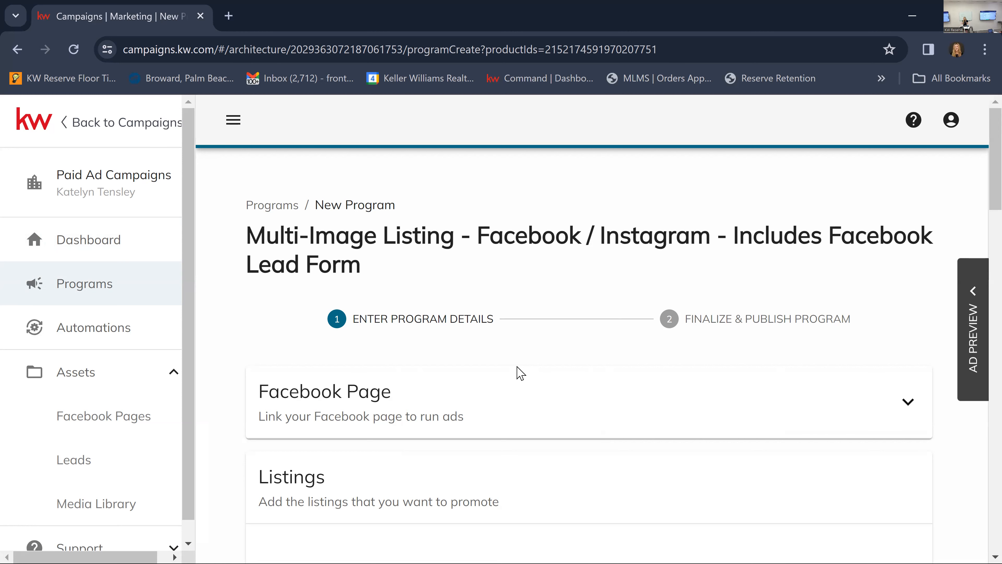
{"action": "scroll", "coordinate": [497, 351], "scroll_direction": "down", "scroll_amount": 5}
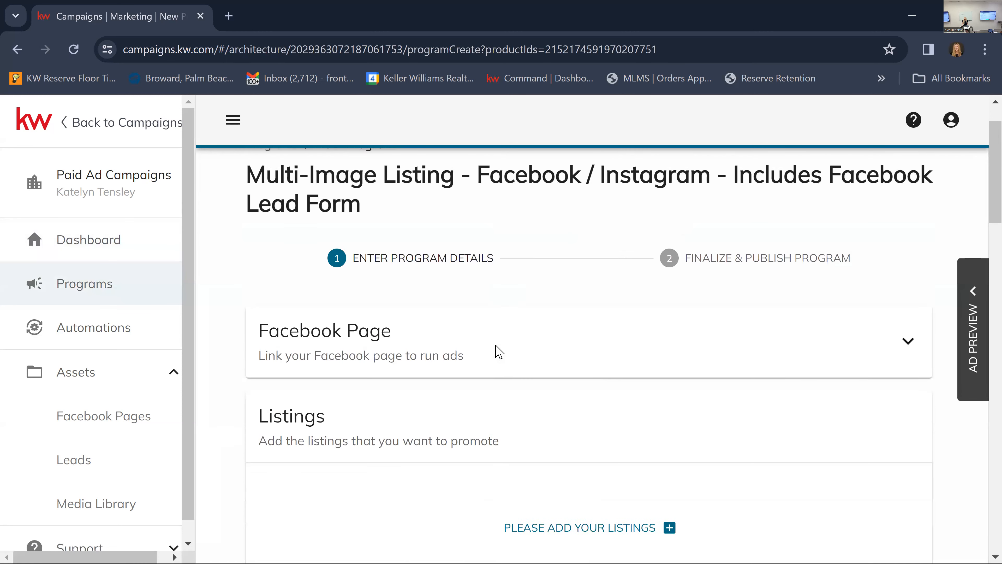
{"action": "scroll", "coordinate": [450, 267], "scroll_direction": "up", "scroll_amount": 2}
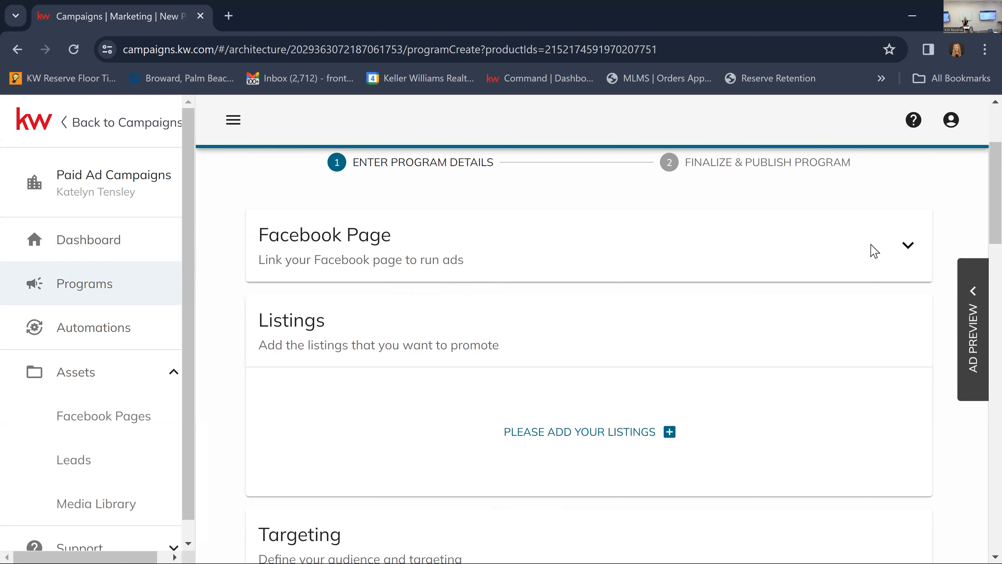
Set the program's linked Facebook page to KW Reserve Palm Beach and collapse the Facebook Page section.
{"action": "left_click", "coordinate": [908, 246]}
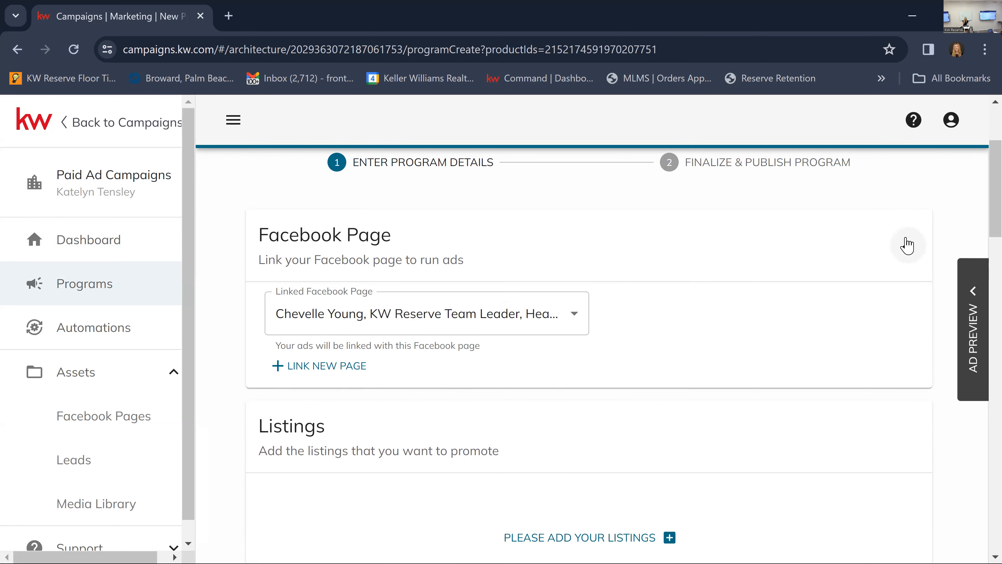
{"action": "left_click", "coordinate": [908, 245]}
{"action": "left_click", "coordinate": [907, 244]}
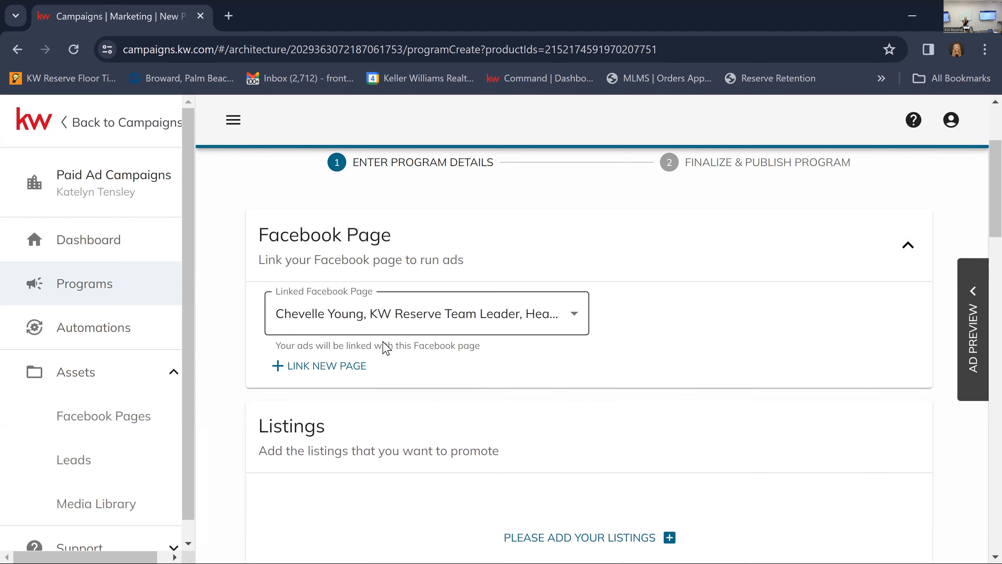
{"action": "left_click", "coordinate": [416, 326]}
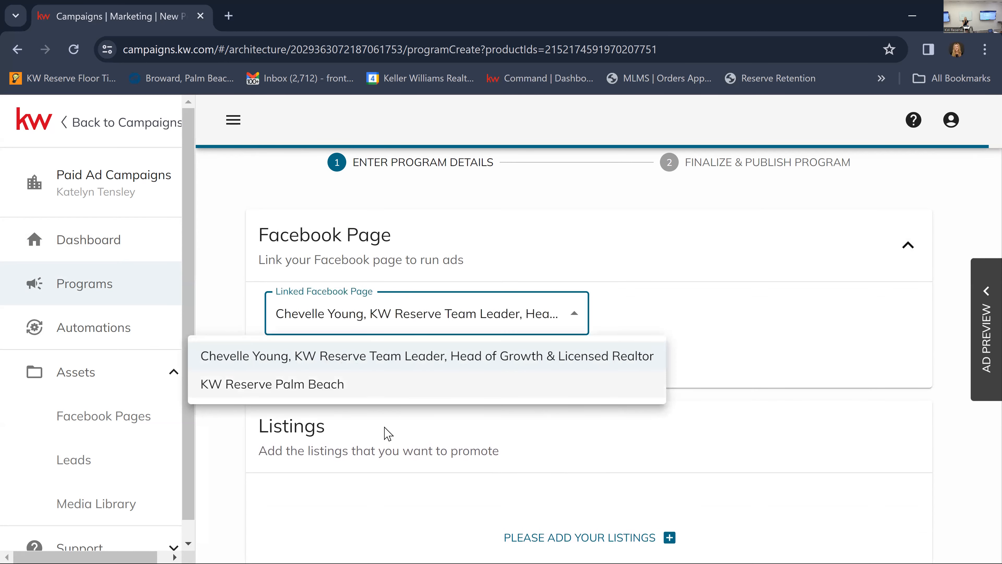
{"action": "left_click", "coordinate": [369, 393]}
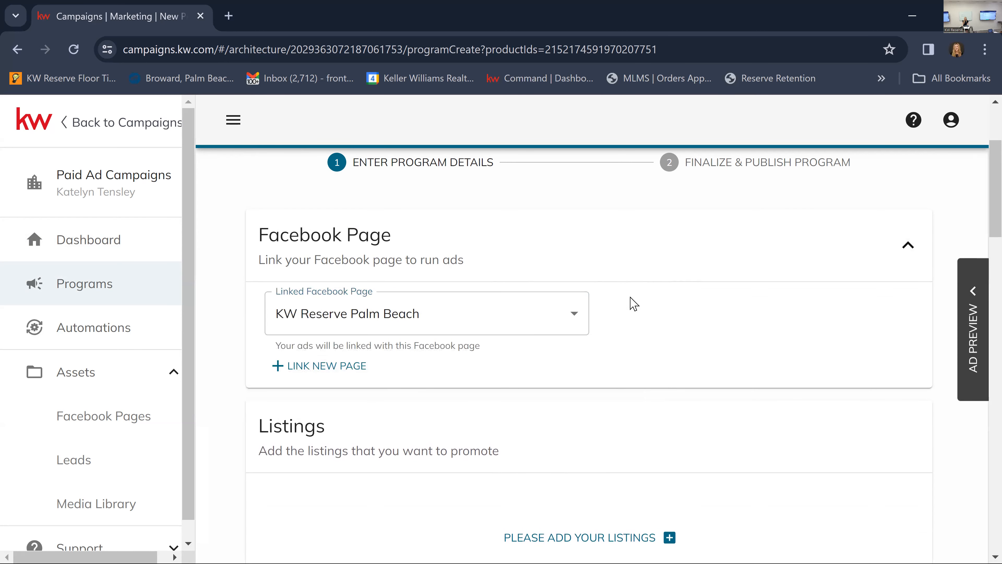
{"action": "left_click", "coordinate": [908, 245]}
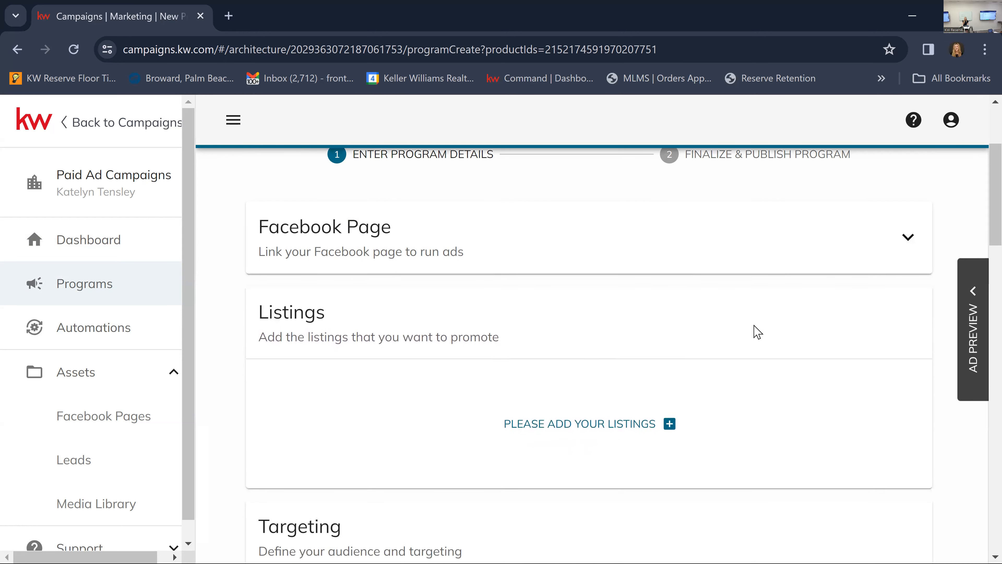
Open the listing selection for the program and set the column to filter on to Street Address.
{"action": "scroll", "coordinate": [757, 332], "scroll_direction": "down", "scroll_amount": 2}
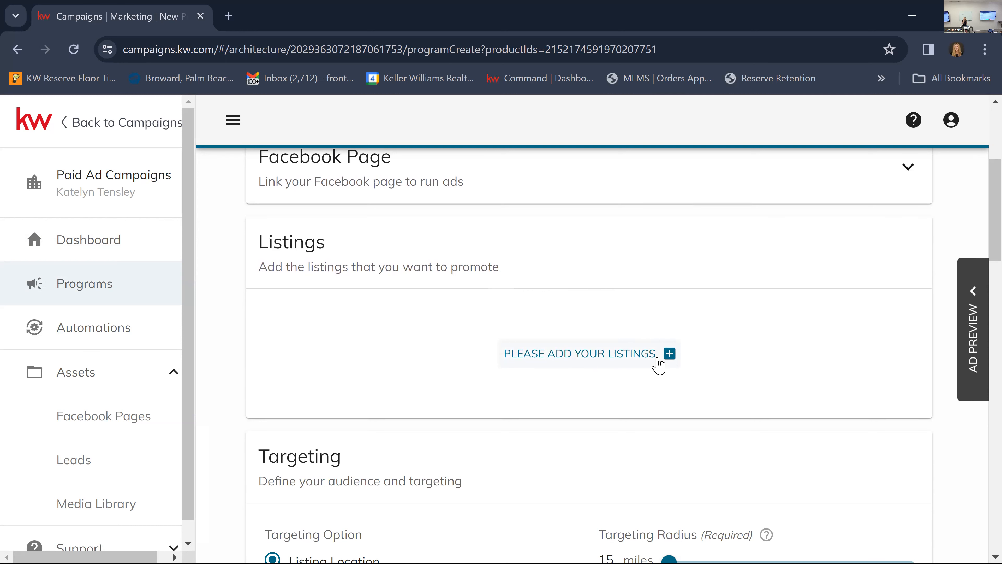
{"action": "left_click", "coordinate": [591, 365]}
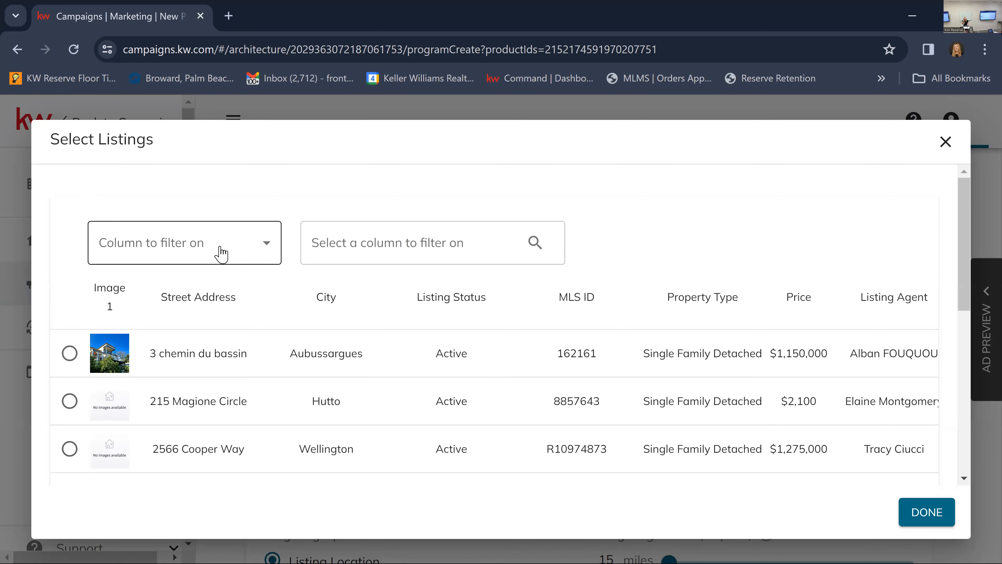
{"action": "left_click", "coordinate": [206, 246]}
{"action": "scroll", "coordinate": [173, 414], "scroll_direction": "down", "scroll_amount": 1}
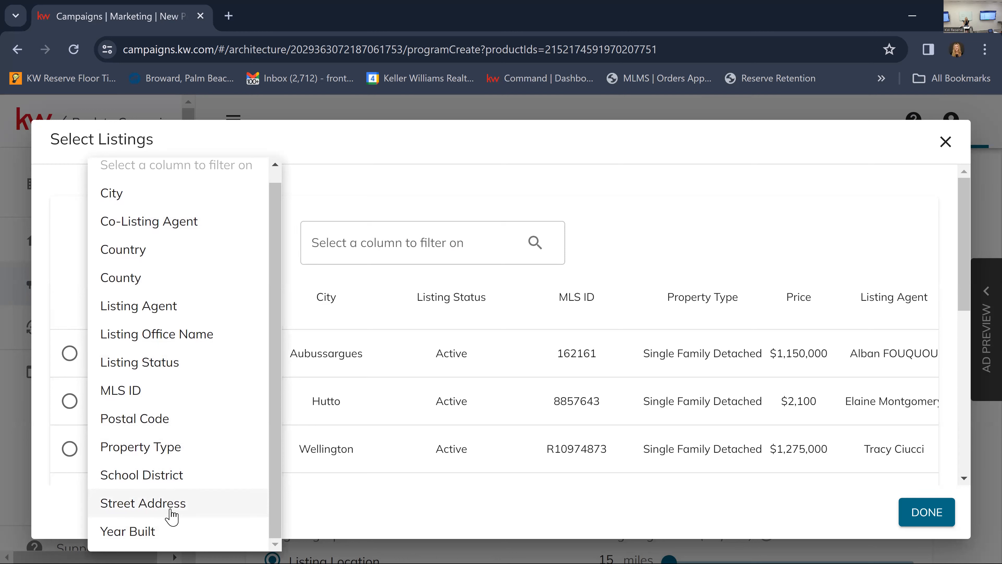
{"action": "left_click", "coordinate": [191, 512]}
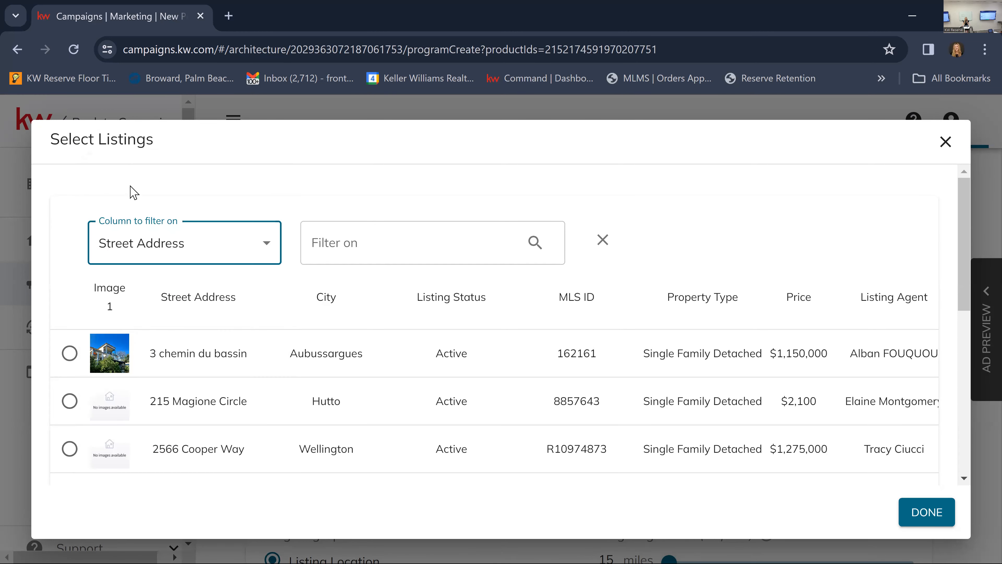
Filter the listings by the property's street address and add the active Lake Worth condominium priced at $1,900 to the program.
{"action": "left_click", "coordinate": [376, 242]}
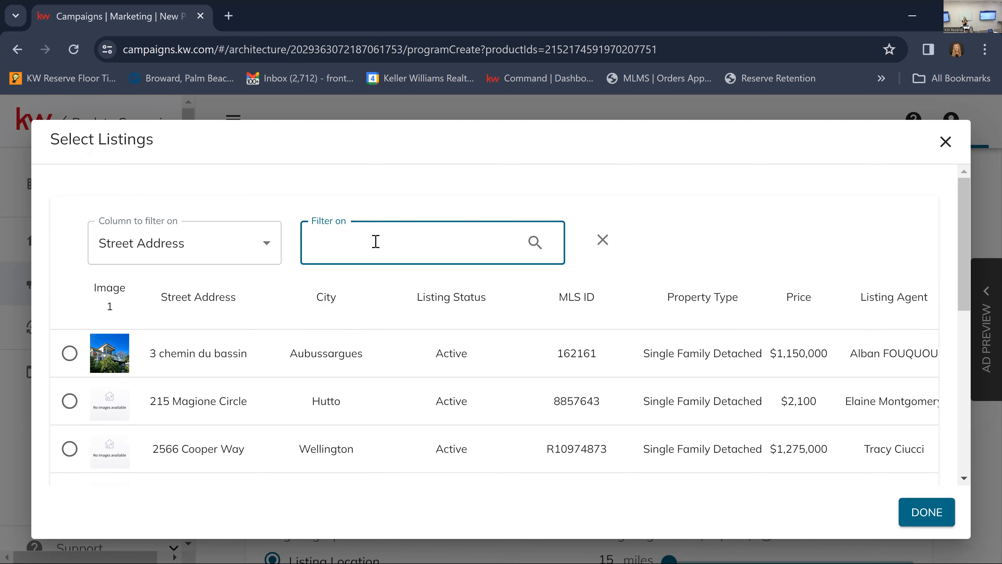
{"action": "key", "text": "Return"}
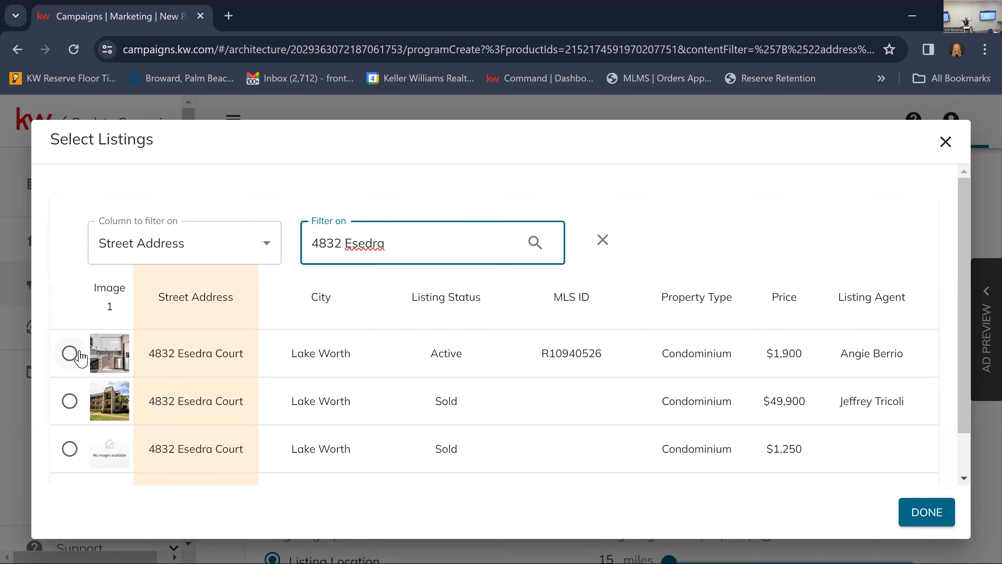
{"action": "left_click", "coordinate": [70, 353]}
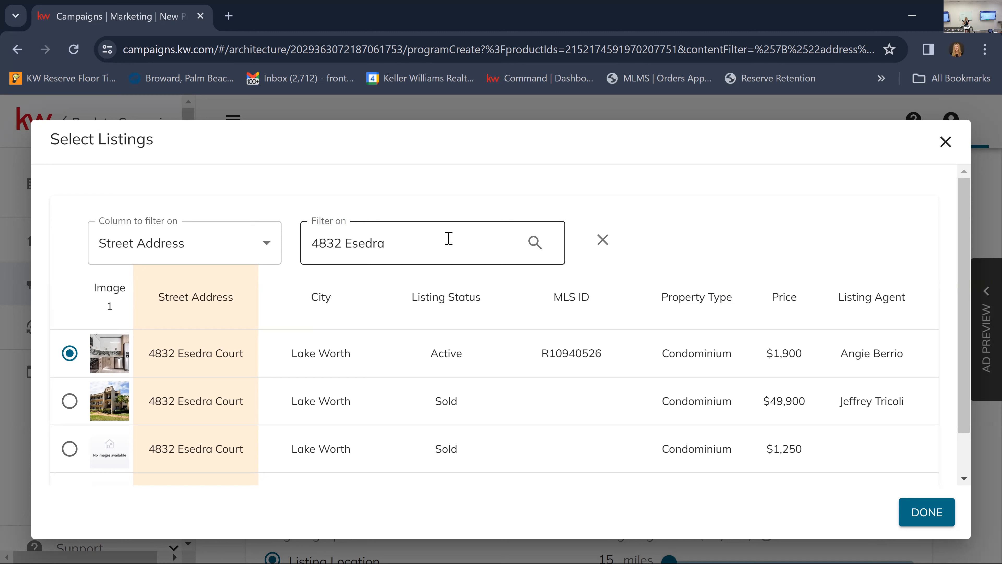
{"action": "left_click", "coordinate": [915, 524]}
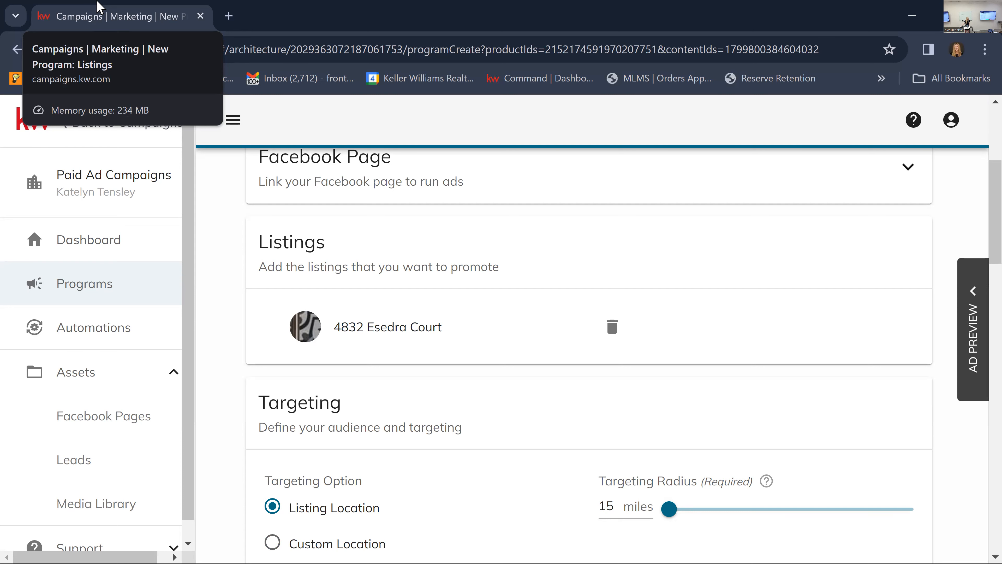
Review the ad's targeting, text, image and post-lead destination settings, including the listing photos available for Image 1.
{"action": "scroll", "coordinate": [635, 480], "scroll_direction": "down", "scroll_amount": 4}
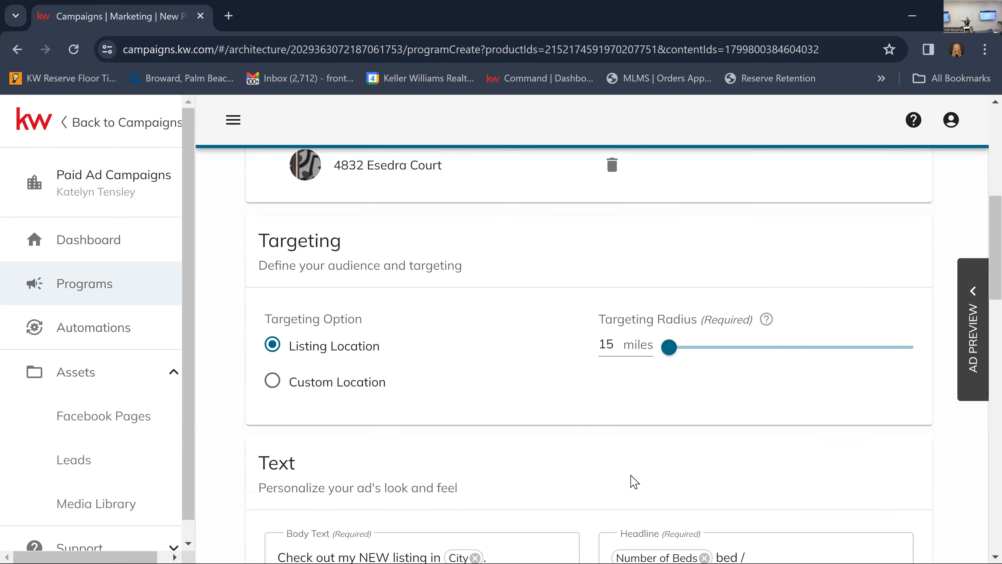
{"action": "scroll", "coordinate": [634, 482], "scroll_direction": "down", "scroll_amount": 15}
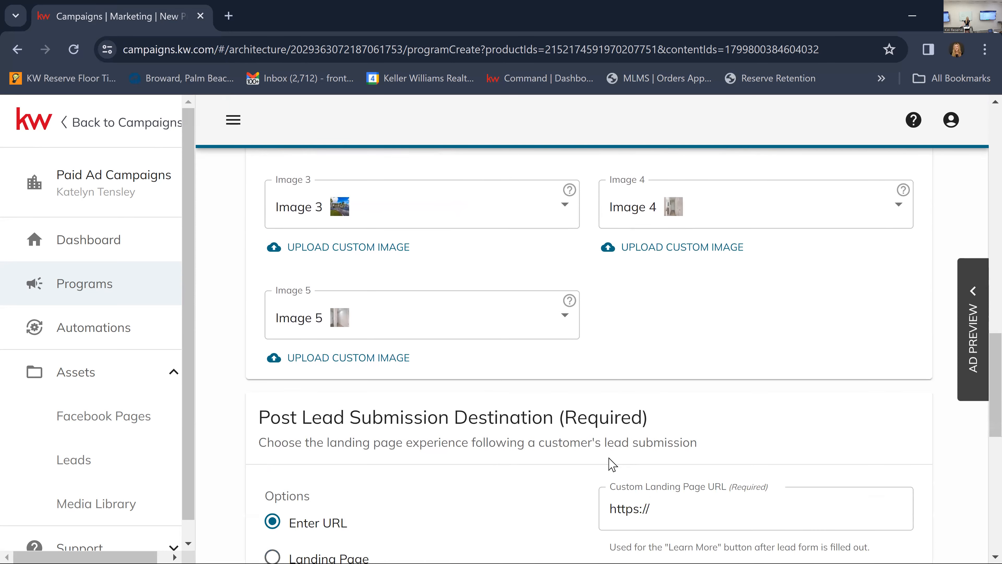
{"action": "scroll", "coordinate": [631, 474], "scroll_direction": "up", "scroll_amount": 10}
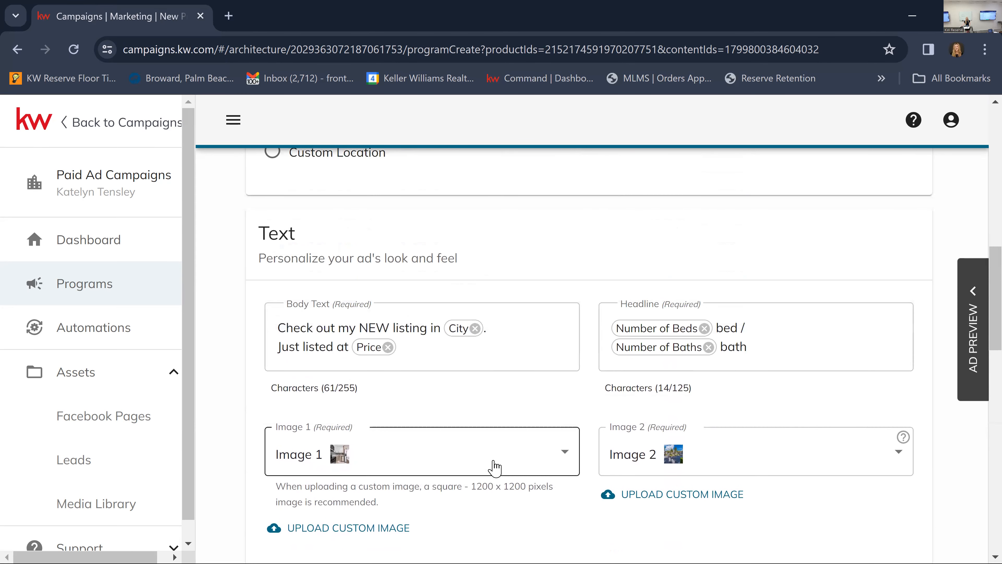
{"action": "left_click", "coordinate": [482, 466]}
{"action": "mouse_move", "coordinate": [342, 221]}
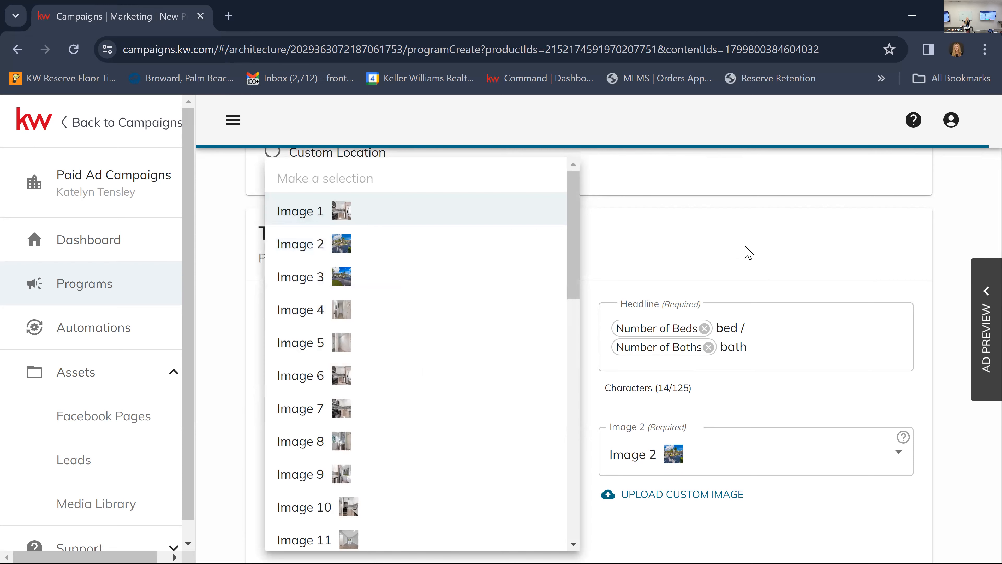
{"action": "left_click", "coordinate": [649, 331]}
{"action": "scroll", "coordinate": [649, 385], "scroll_direction": "up", "scroll_amount": 7}
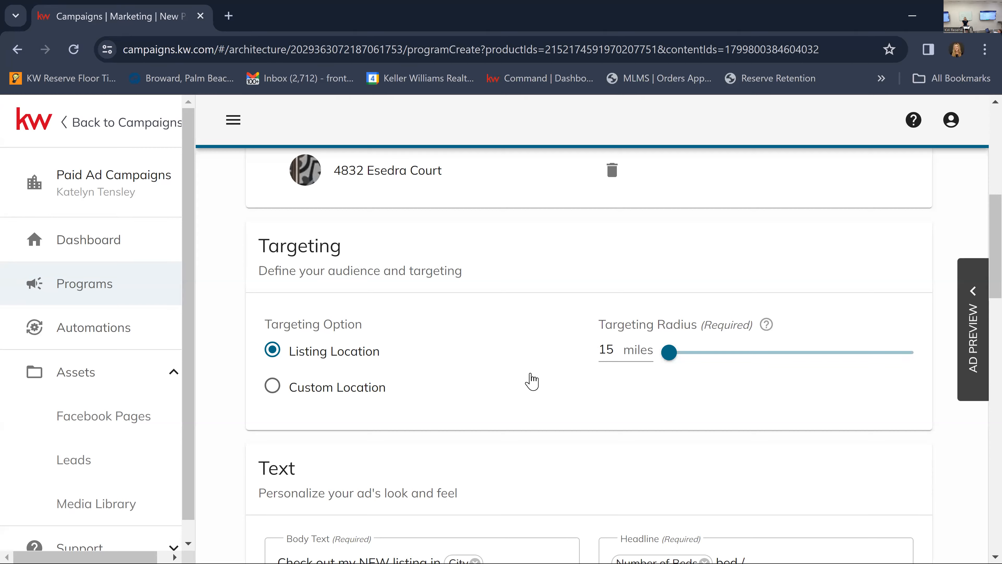
Review the program's Listings, Targeting, Text and image sections.
{"action": "scroll", "coordinate": [531, 381], "scroll_direction": "up", "scroll_amount": 2}
{"action": "scroll", "coordinate": [539, 376], "scroll_direction": "down", "scroll_amount": 1}
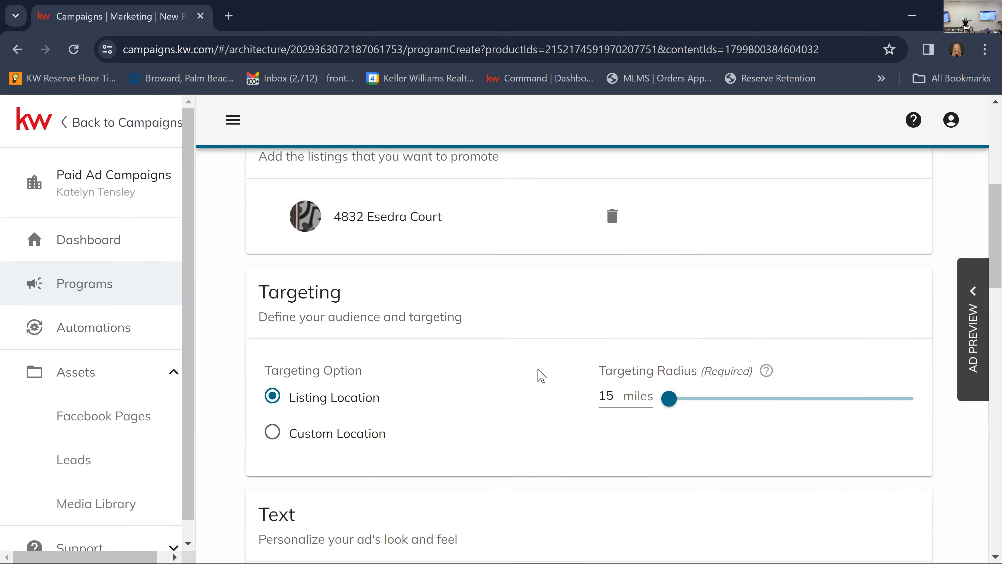
{"action": "scroll", "coordinate": [541, 376], "scroll_direction": "down", "scroll_amount": 1}
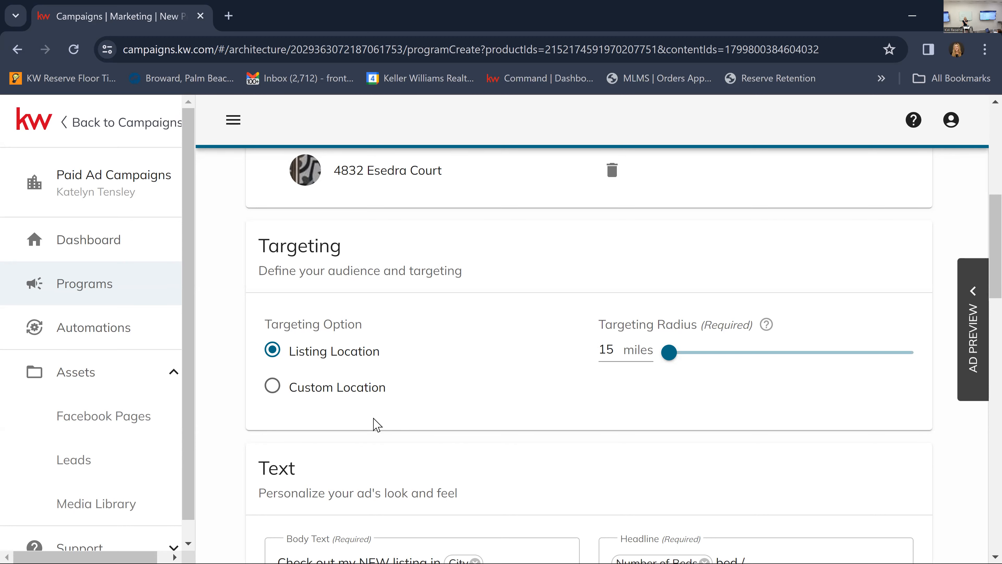
{"action": "scroll", "coordinate": [541, 347], "scroll_direction": "up", "scroll_amount": 1}
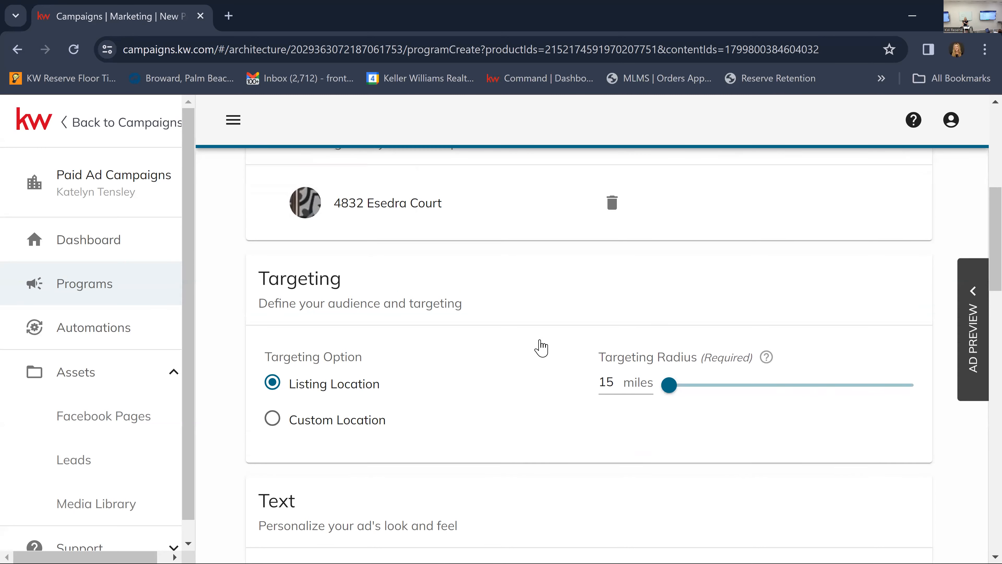
{"action": "scroll", "coordinate": [541, 347], "scroll_direction": "up", "scroll_amount": 3}
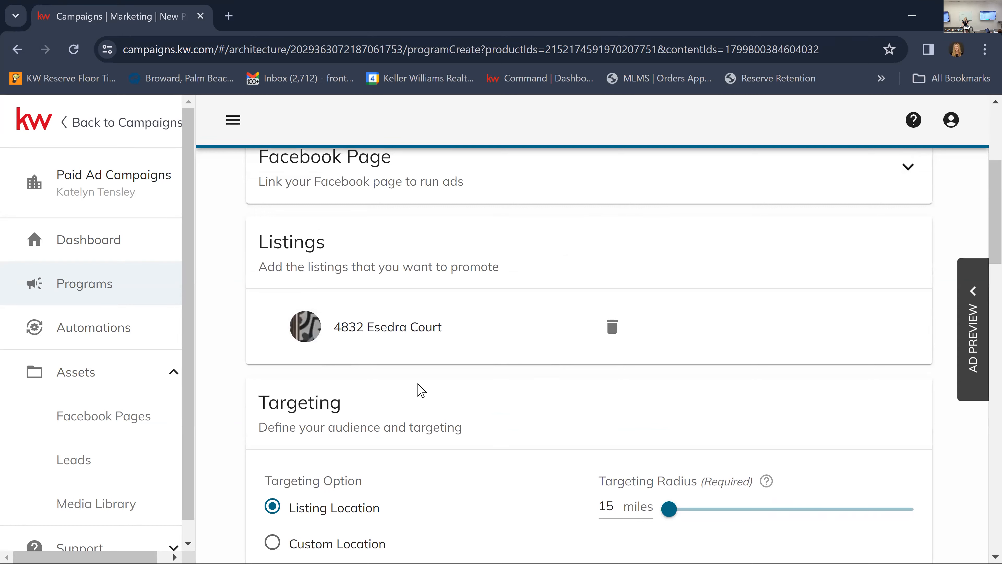
{"action": "scroll", "coordinate": [420, 387], "scroll_direction": "down", "scroll_amount": 13}
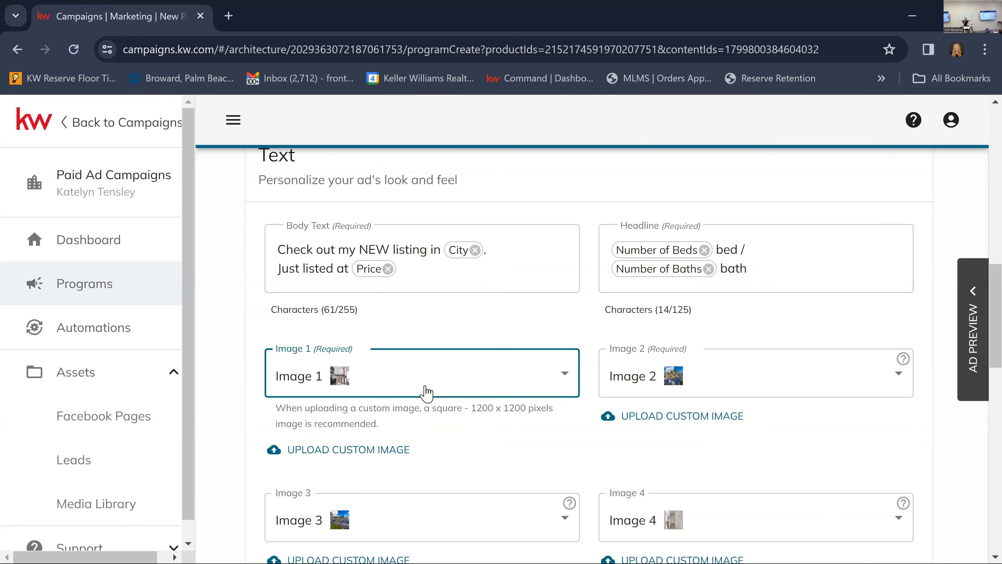
{"action": "scroll", "coordinate": [424, 389], "scroll_direction": "down", "scroll_amount": 6}
{"action": "scroll", "coordinate": [426, 394], "scroll_direction": "up", "scroll_amount": 12}
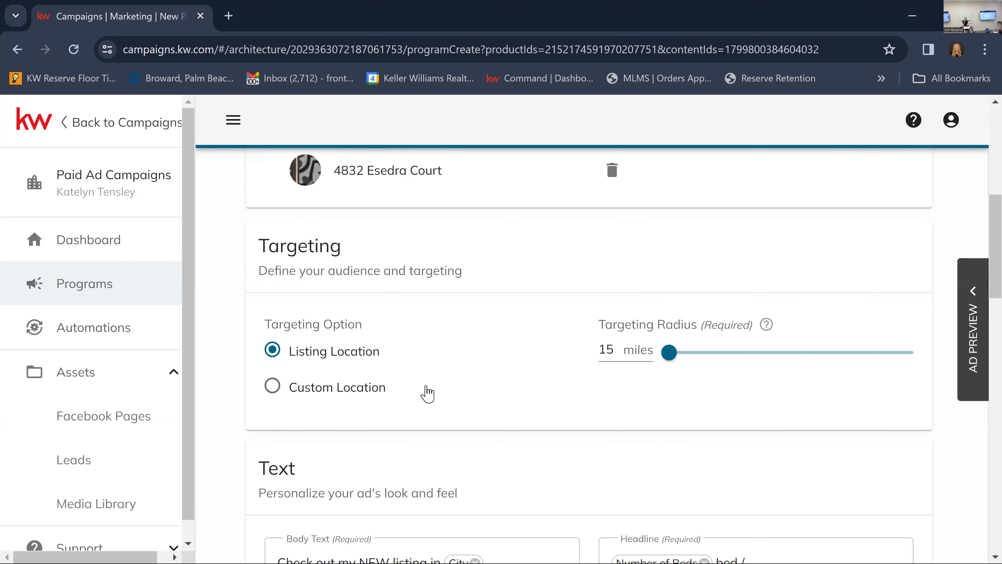
Set the targeting radius around the listing location to 20 miles.
{"action": "scroll", "coordinate": [427, 393], "scroll_direction": "up", "scroll_amount": 5}
{"action": "scroll", "coordinate": [430, 390], "scroll_direction": "down", "scroll_amount": 3}
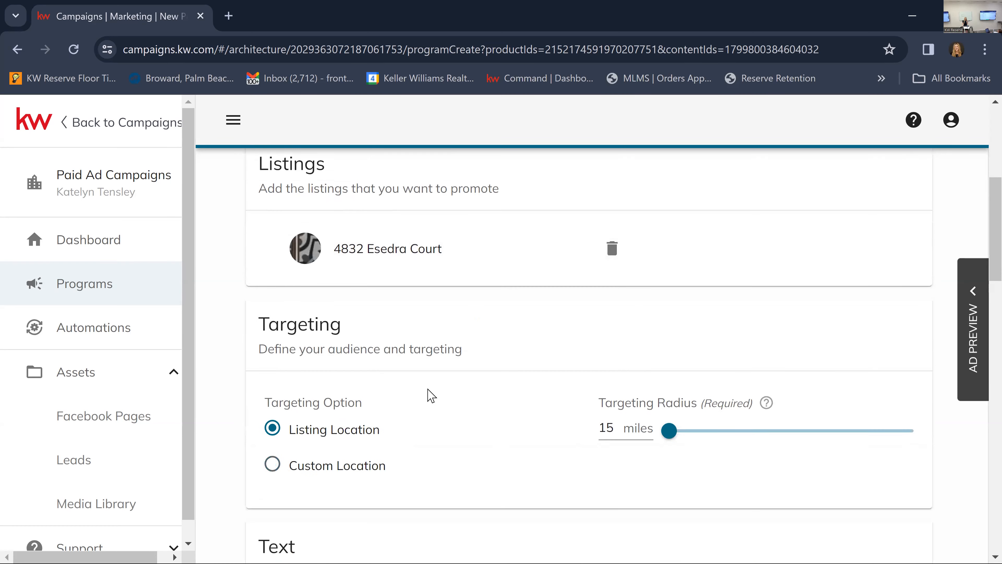
{"action": "scroll", "coordinate": [332, 376], "scroll_direction": "down", "scroll_amount": 2}
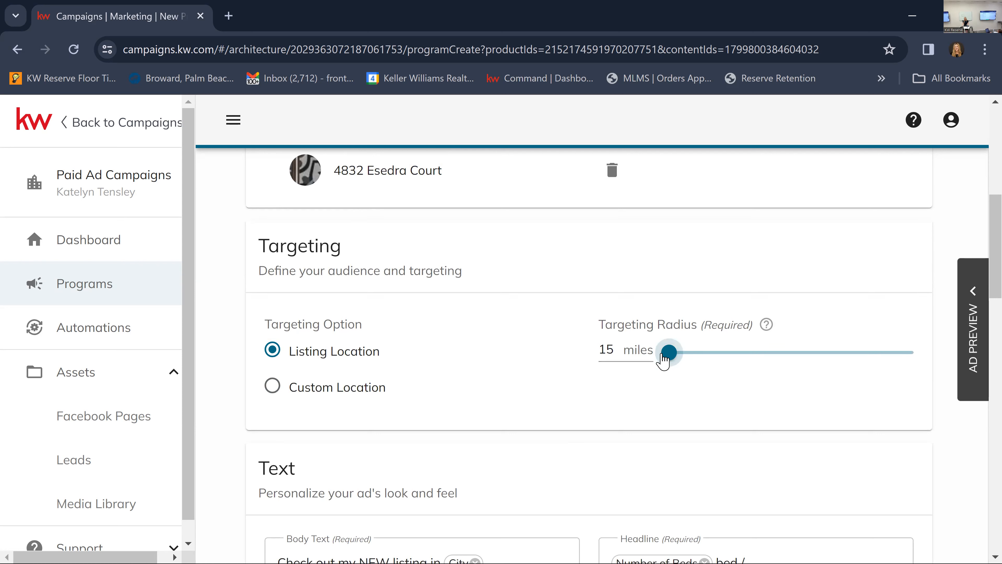
{"action": "left_click_drag", "start_coordinate": [665, 359], "coordinate": [703, 358]}
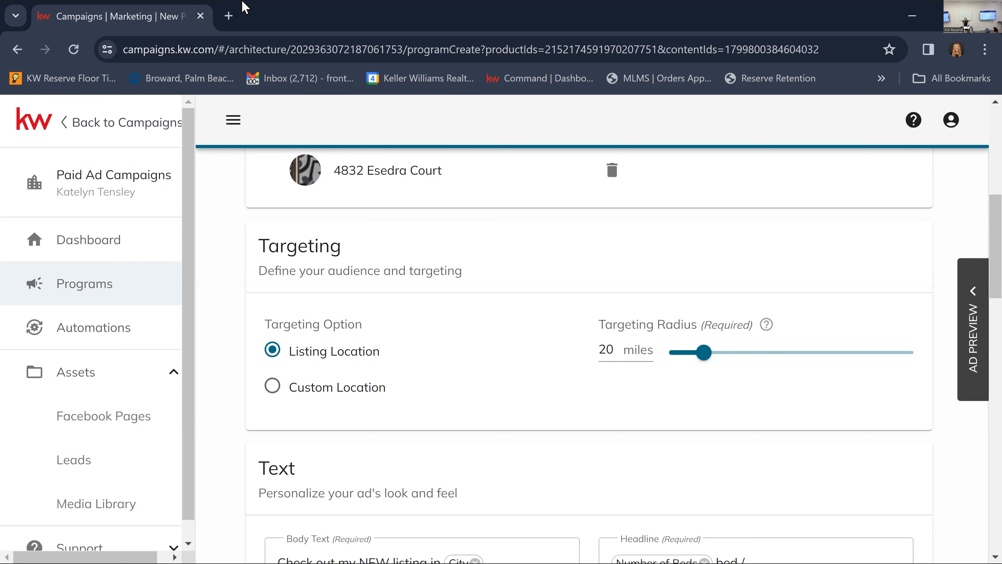
Open the Command dashboard in a new browser tab and return to the ad program page.
{"action": "left_click", "coordinate": [228, 17]}
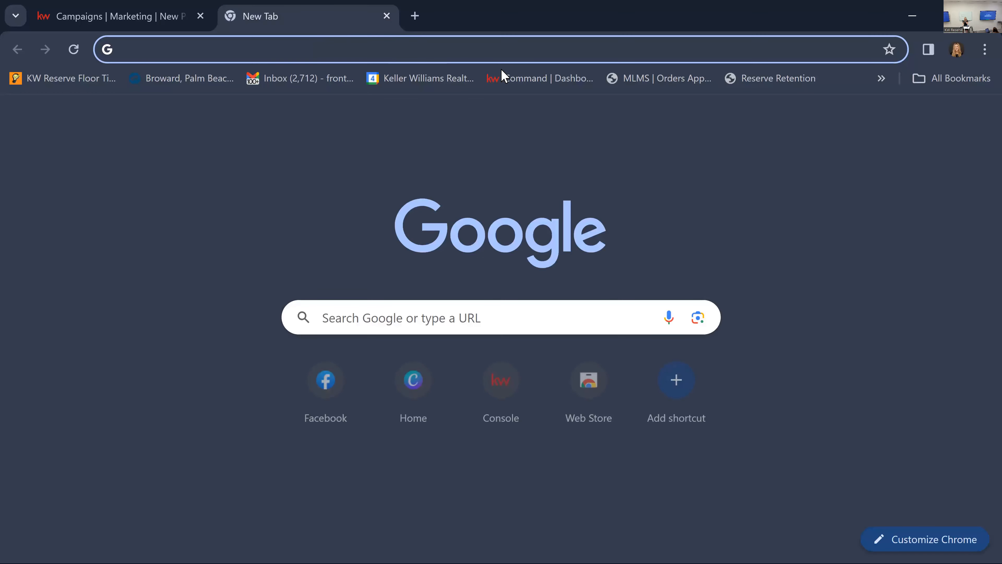
{"action": "left_click", "coordinate": [511, 79]}
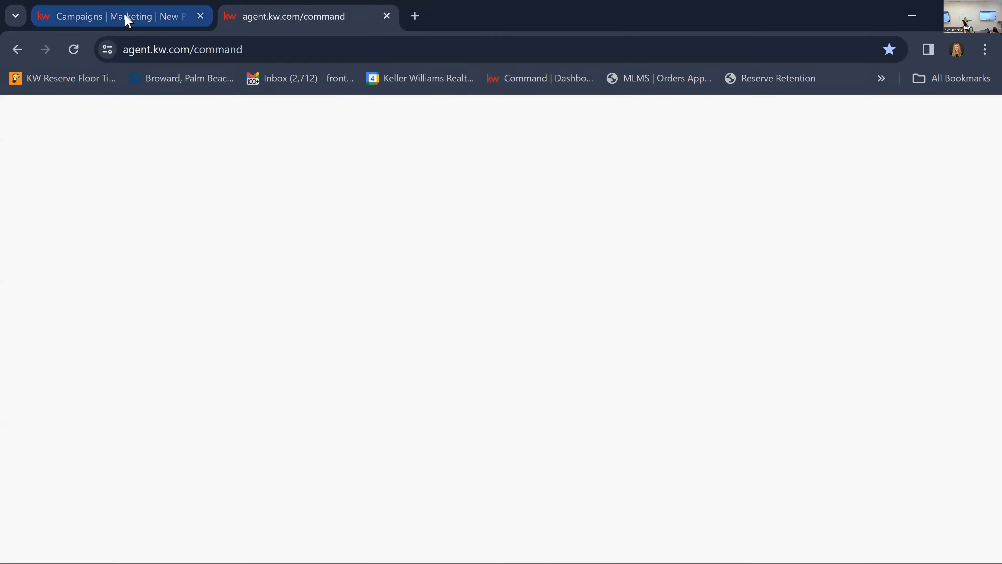
{"action": "left_click", "coordinate": [123, 17]}
Try the Custom Location targeting option to display its postal code or city field, and switch back to Listing Location.
{"action": "scroll", "coordinate": [349, 382], "scroll_direction": "down", "scroll_amount": 2}
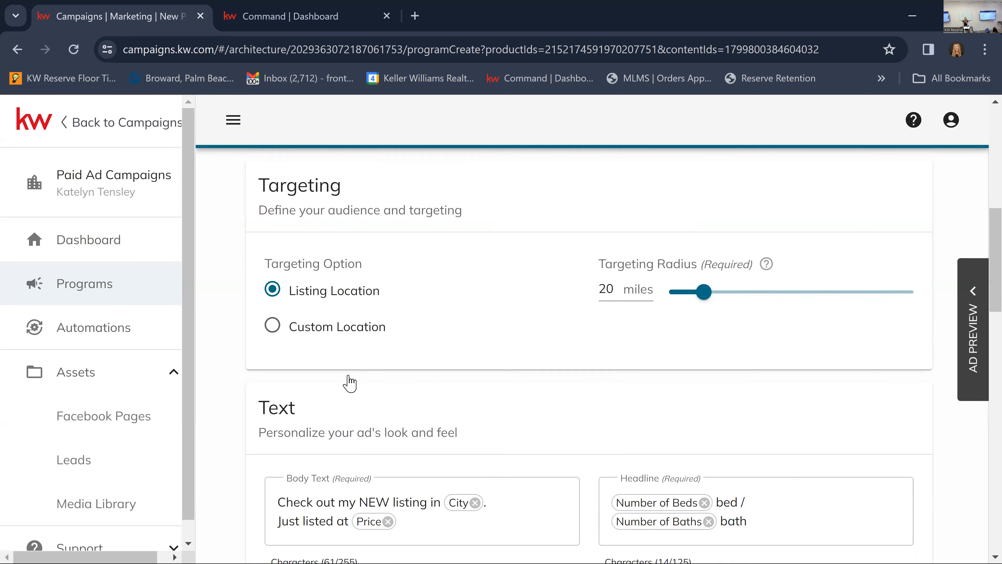
{"action": "left_click", "coordinate": [272, 312]}
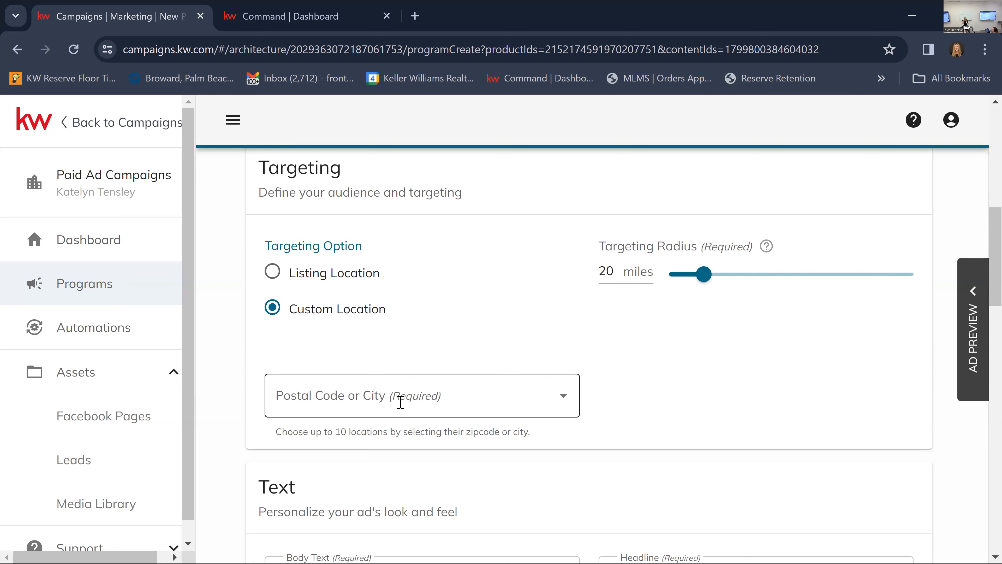
{"action": "left_click", "coordinate": [273, 271]}
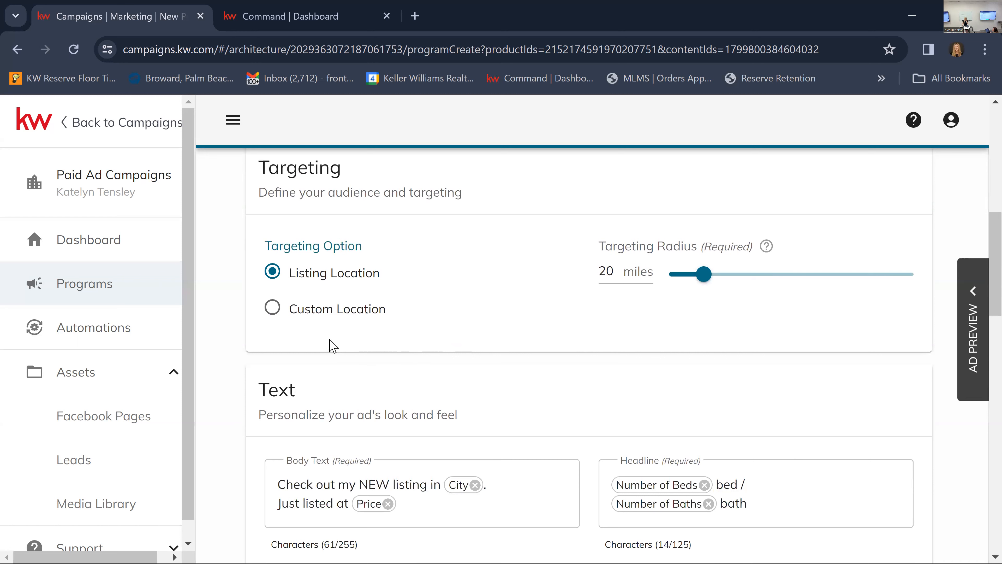
{"action": "left_click", "coordinate": [278, 314]}
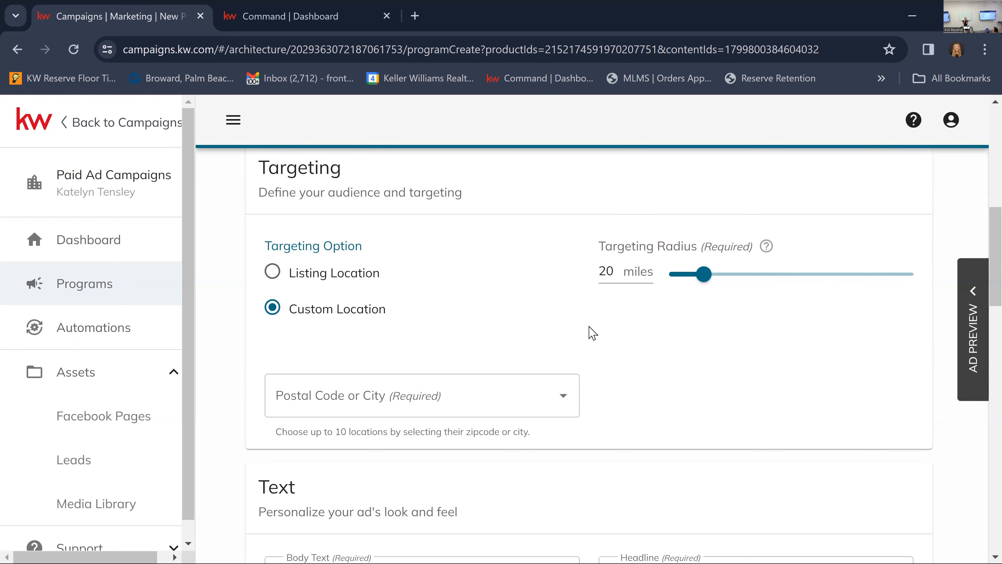
{"action": "left_click", "coordinate": [282, 277]}
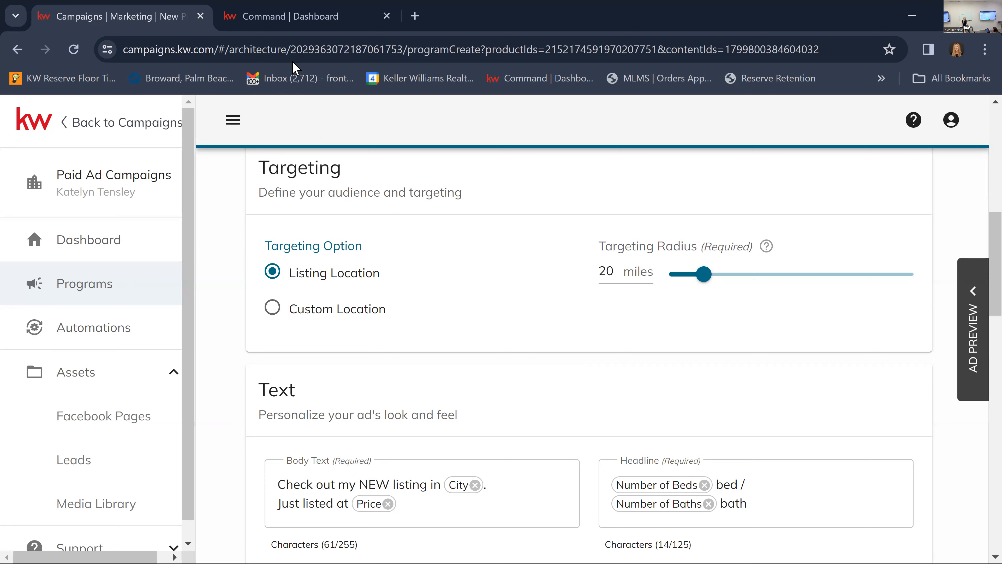
Open the Referrals section of the Command dashboard, allow the site's notifications and review the referrals overview.
{"action": "left_click", "coordinate": [313, 21]}
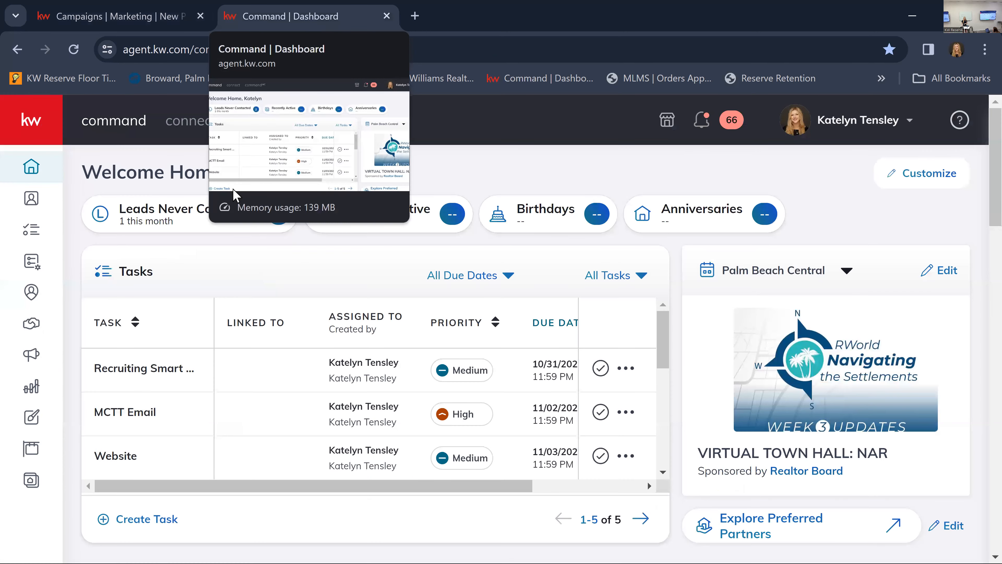
{"action": "left_click", "coordinate": [30, 303]}
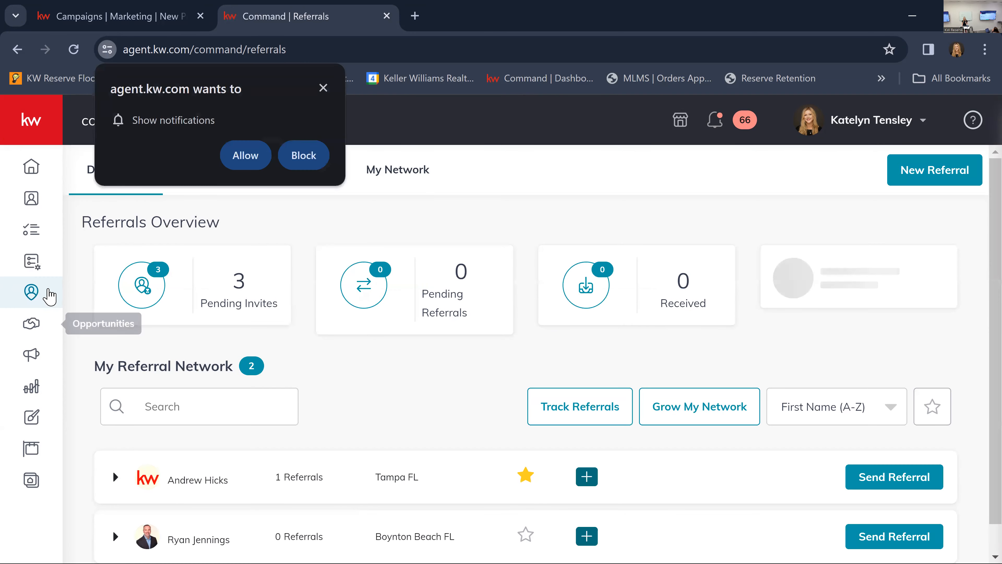
{"action": "left_click", "coordinate": [253, 159]}
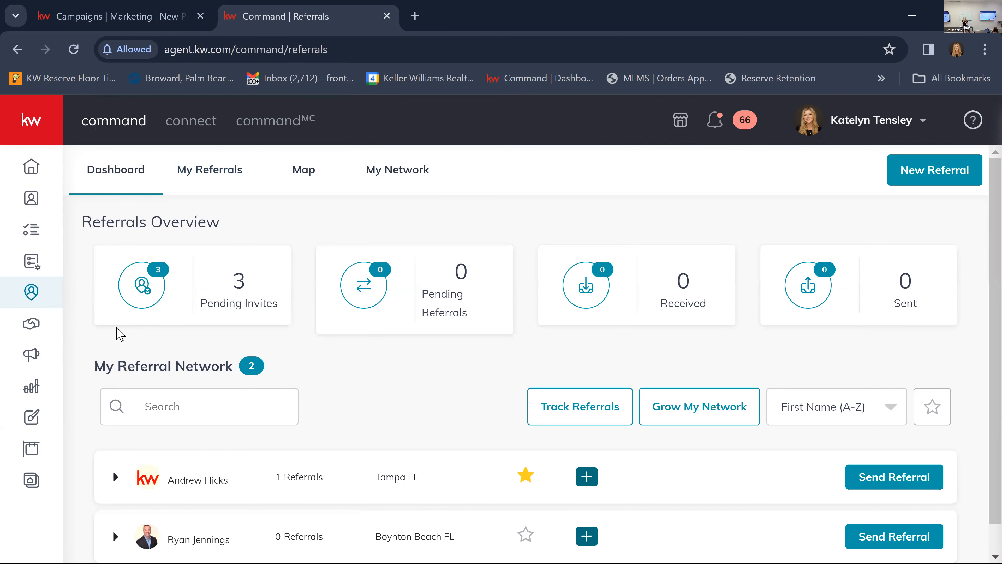
{"action": "scroll", "coordinate": [444, 404], "scroll_direction": "down", "scroll_amount": 1}
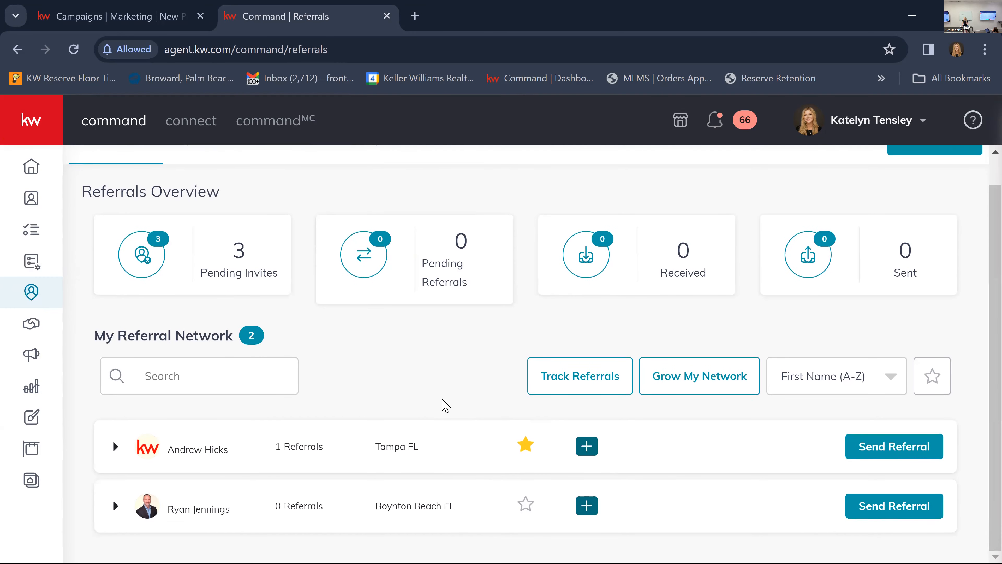
{"action": "scroll", "coordinate": [444, 405], "scroll_direction": "up", "scroll_amount": 1}
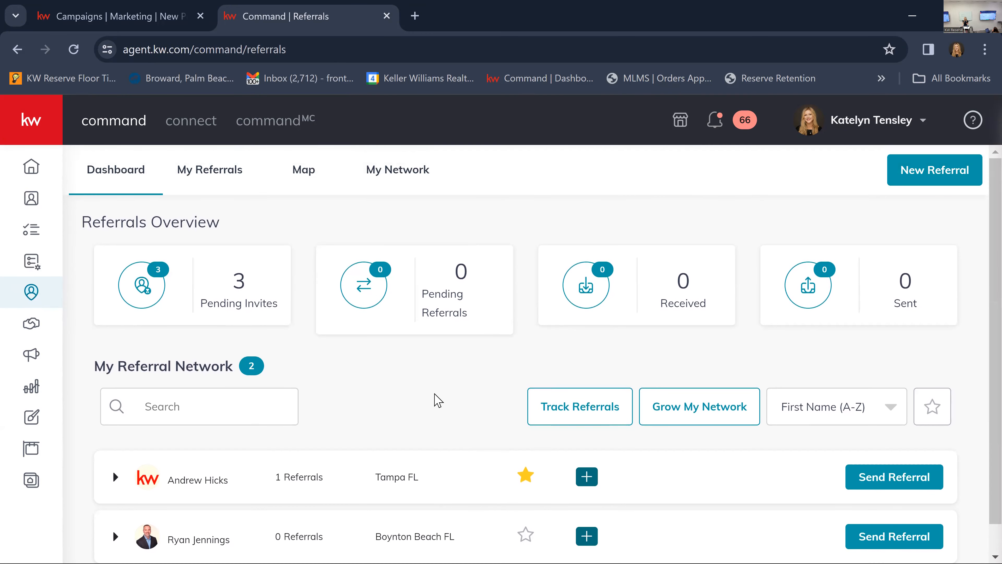
Open the referral map, allow location access for this visit and switch the map layer to Referral Patterns.
{"action": "left_click", "coordinate": [311, 174]}
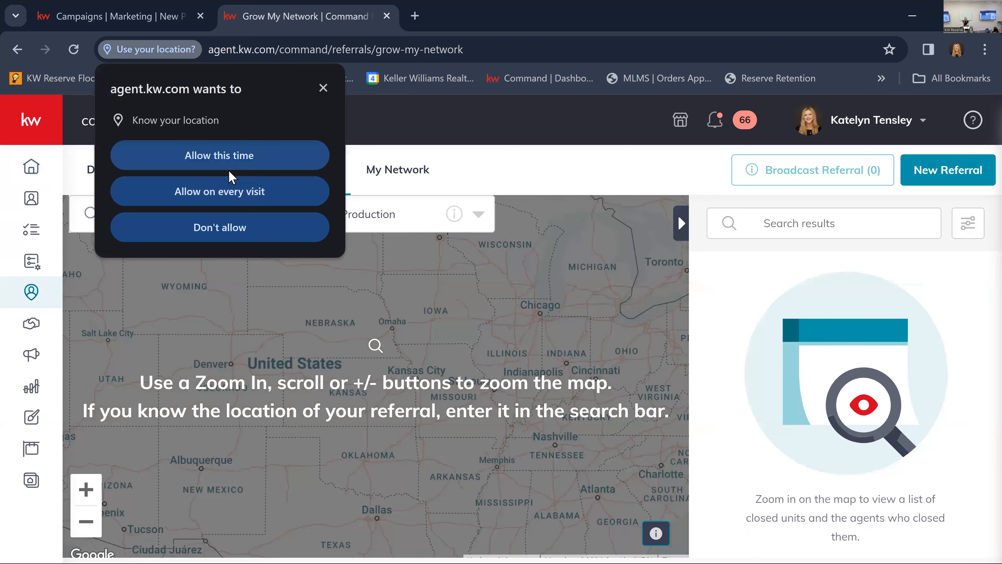
{"action": "left_click", "coordinate": [232, 163]}
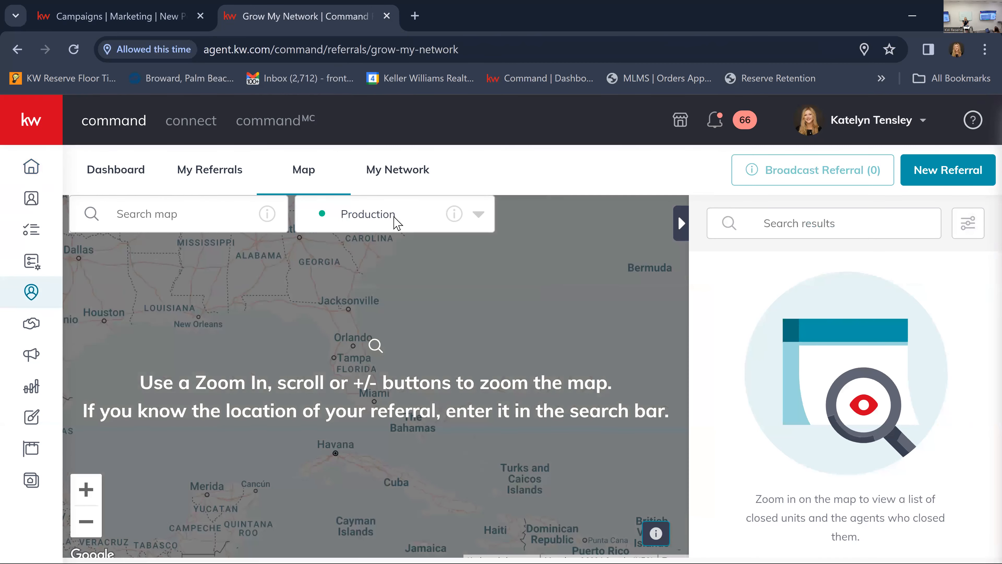
{"action": "left_click", "coordinate": [396, 222]}
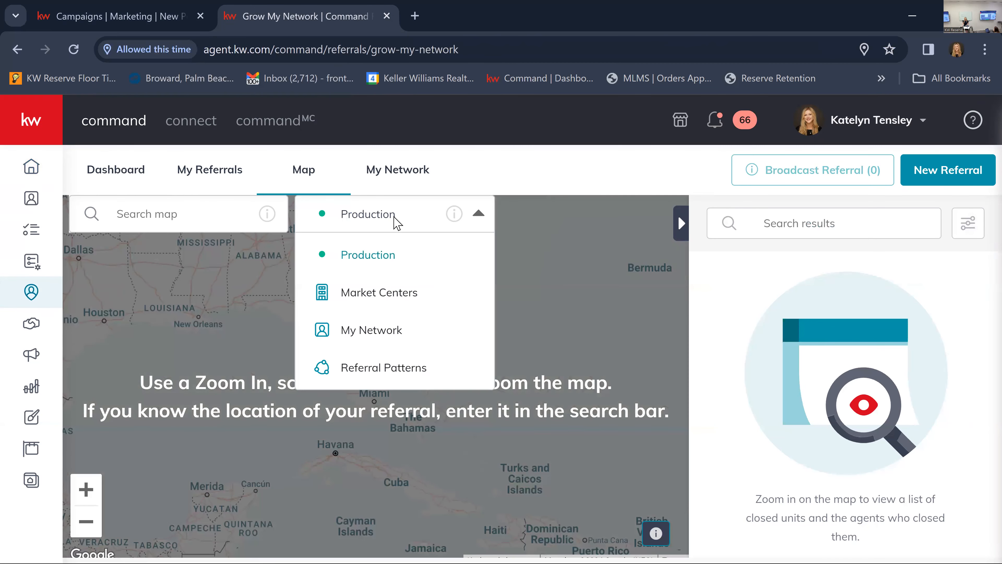
{"action": "left_click", "coordinate": [397, 369]}
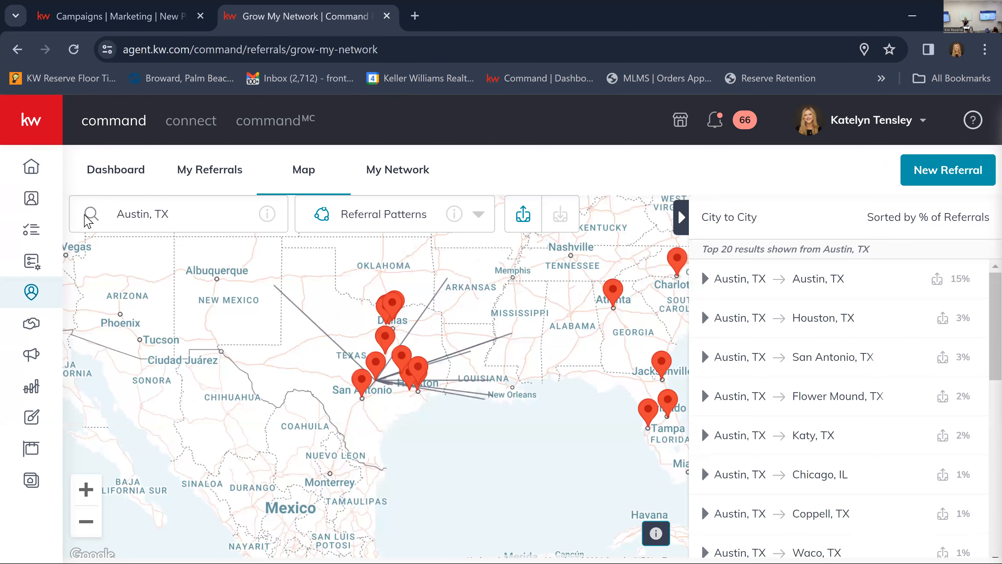
Search the referral patterns map for Lake Worth, FL in place of Austin, TX.
{"action": "left_click", "coordinate": [74, 221]}
{"action": "key", "text": "BackSpace"}
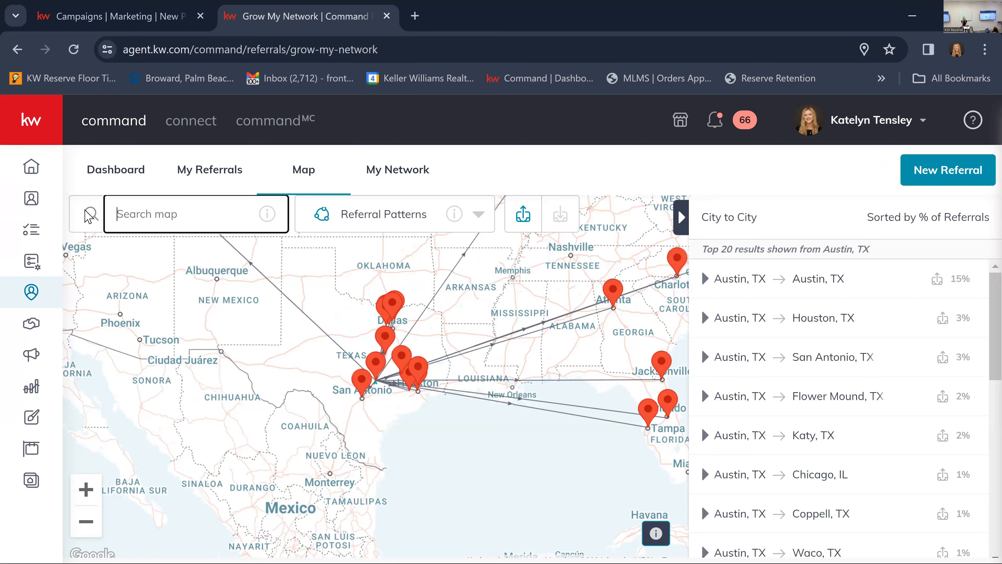
{"action": "type", "text": "La"}
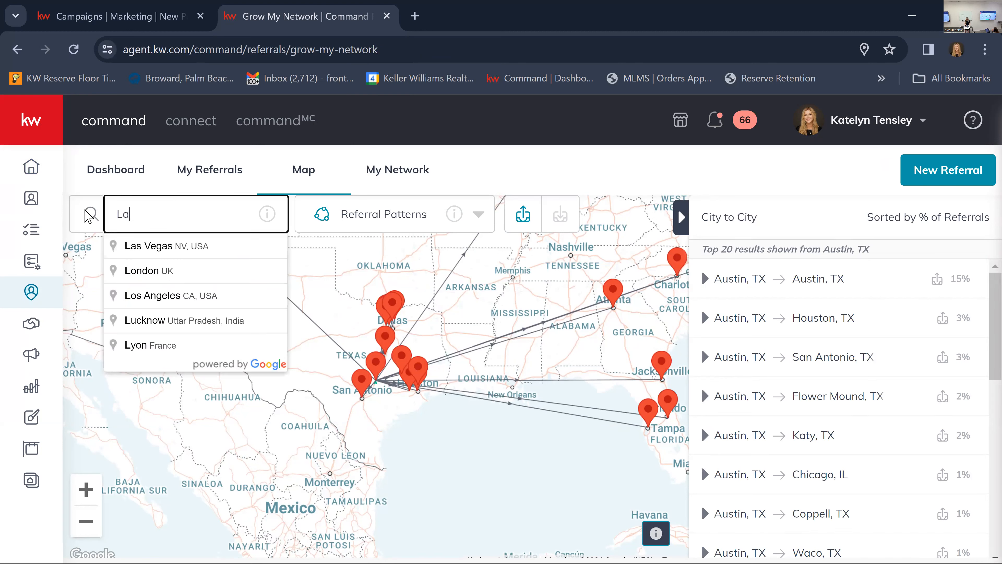
{"action": "type", "text": "ke worth"}
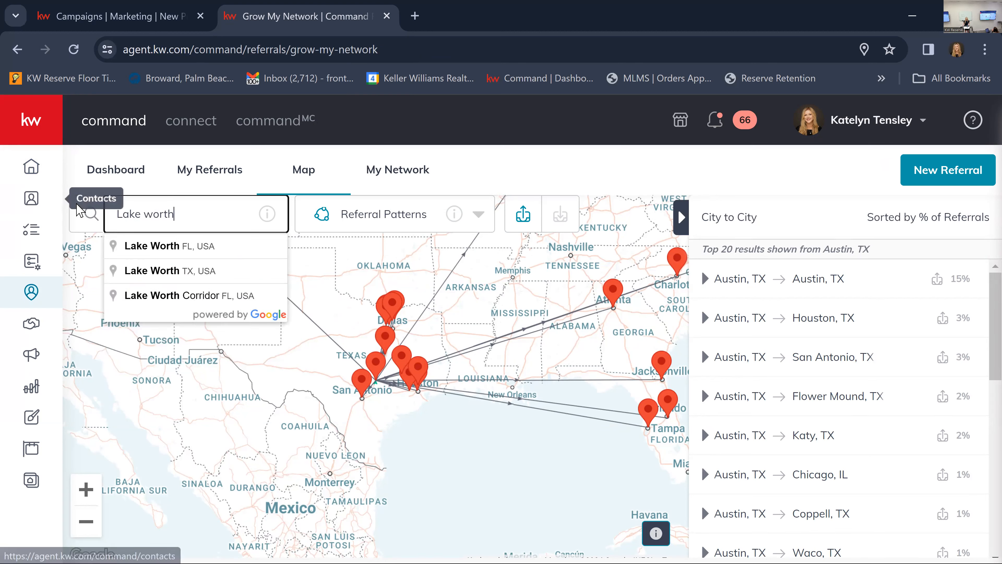
{"action": "left_click", "coordinate": [180, 246]}
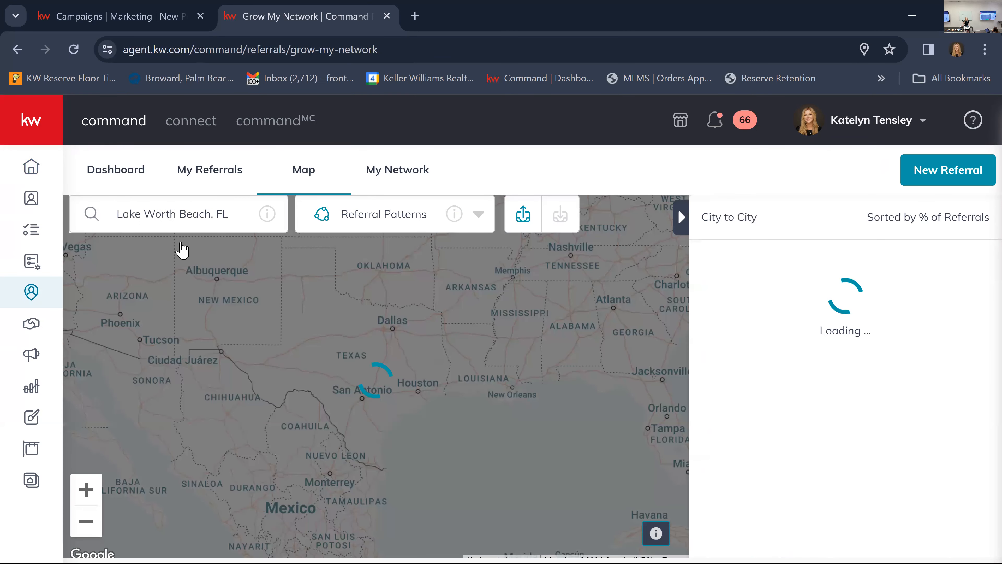
Search the referral patterns map for Boynton Beach, FL and switch from sent to received referrals.
{"action": "left_click_drag", "start_coordinate": [222, 211], "coordinate": [90, 190]}
{"action": "key", "text": "BackSpace"}
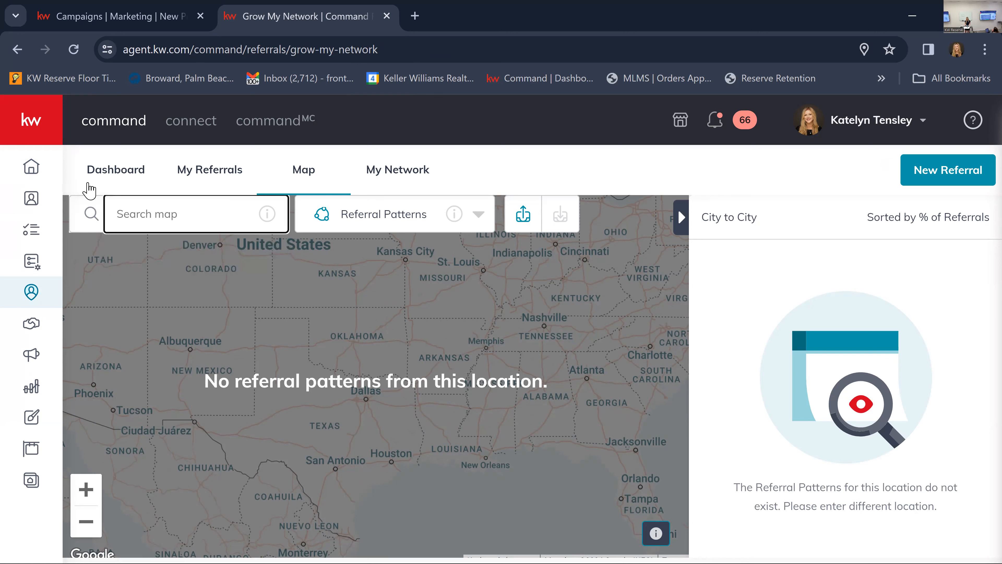
{"action": "type", "text": "Boyton"}
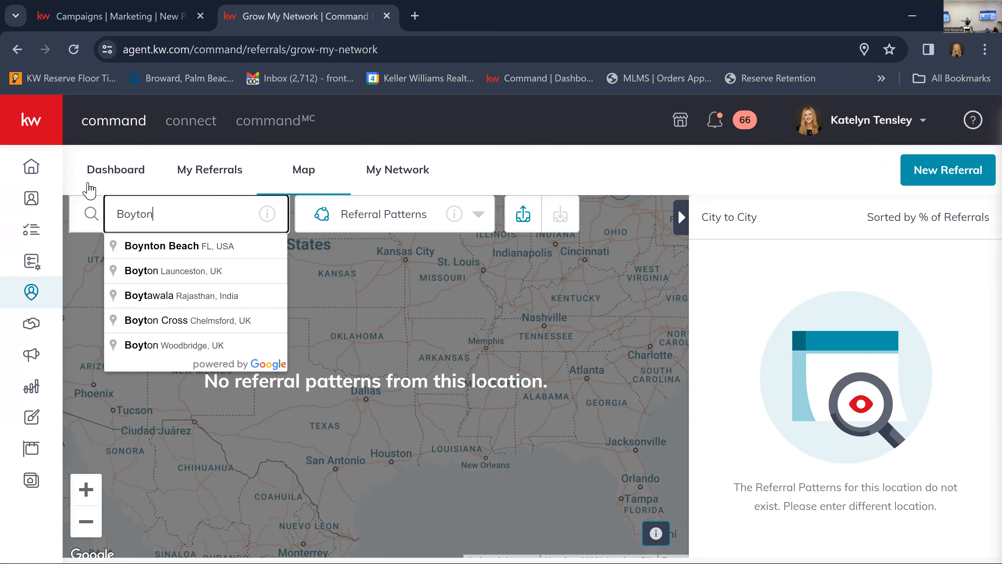
{"action": "left_click", "coordinate": [179, 248]}
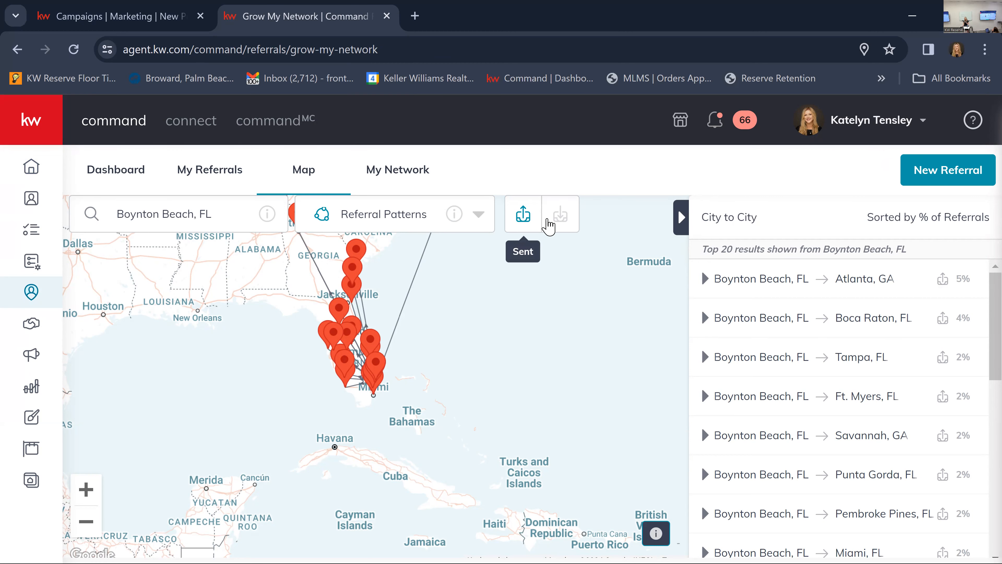
{"action": "left_click", "coordinate": [560, 217]}
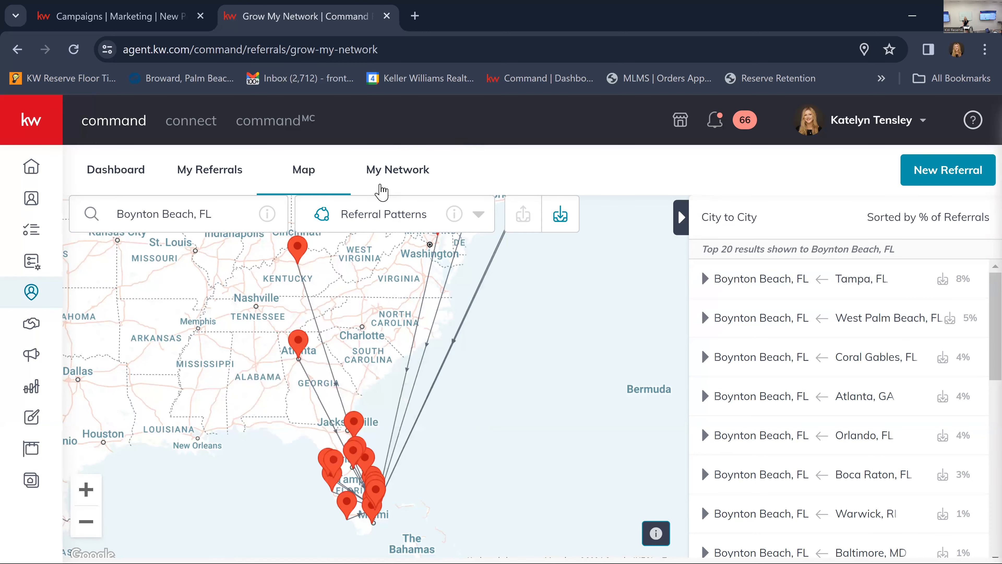
Return to the ad campaign draft, check the Custom Location targeting option and set the targeting back to Listing Location.
{"action": "left_click", "coordinate": [127, 16]}
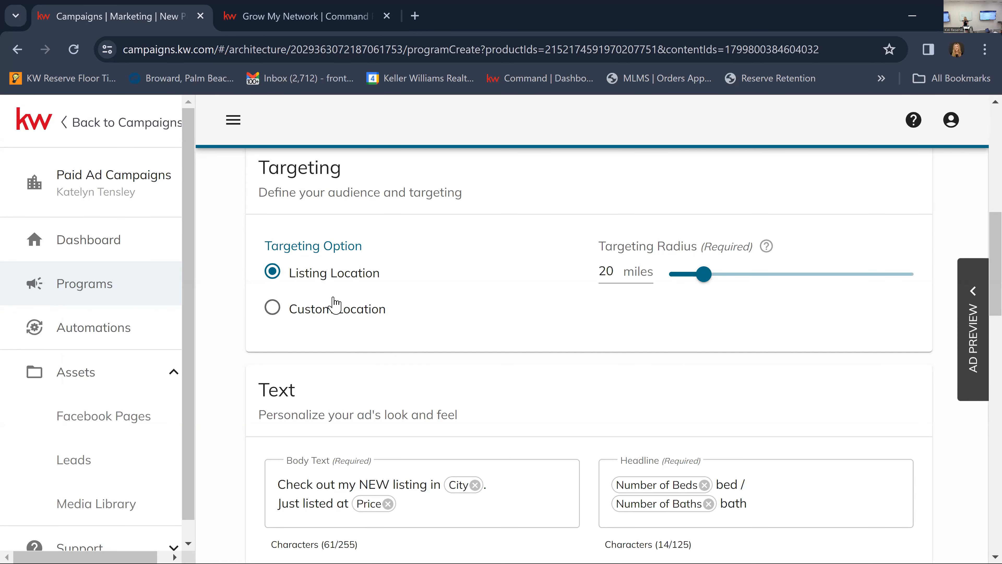
{"action": "left_click", "coordinate": [271, 315]}
{"action": "left_click", "coordinate": [361, 396]}
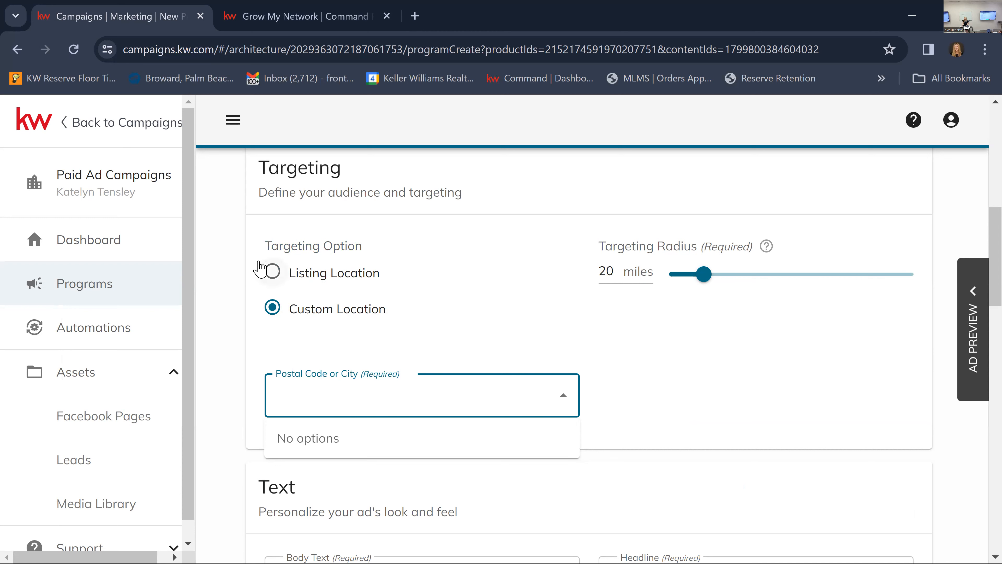
{"action": "left_click", "coordinate": [271, 281]}
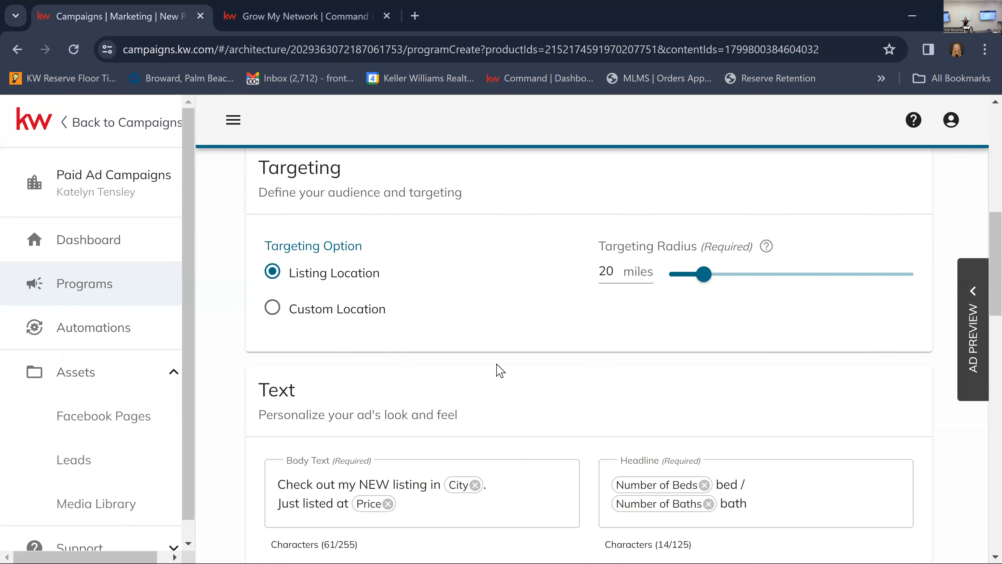
Try rewriting the ad's body text with AI in the Vibrant style and discard the suggestion.
{"action": "scroll", "coordinate": [421, 300], "scroll_direction": "down", "scroll_amount": 1}
{"action": "scroll", "coordinate": [422, 300], "scroll_direction": "down", "scroll_amount": 4}
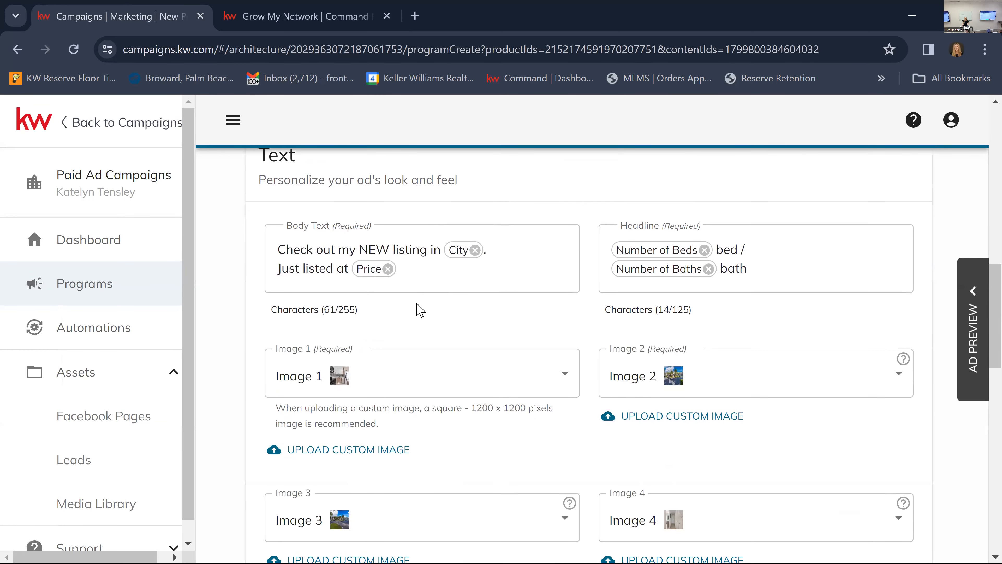
{"action": "scroll", "coordinate": [510, 318], "scroll_direction": "up", "scroll_amount": 4}
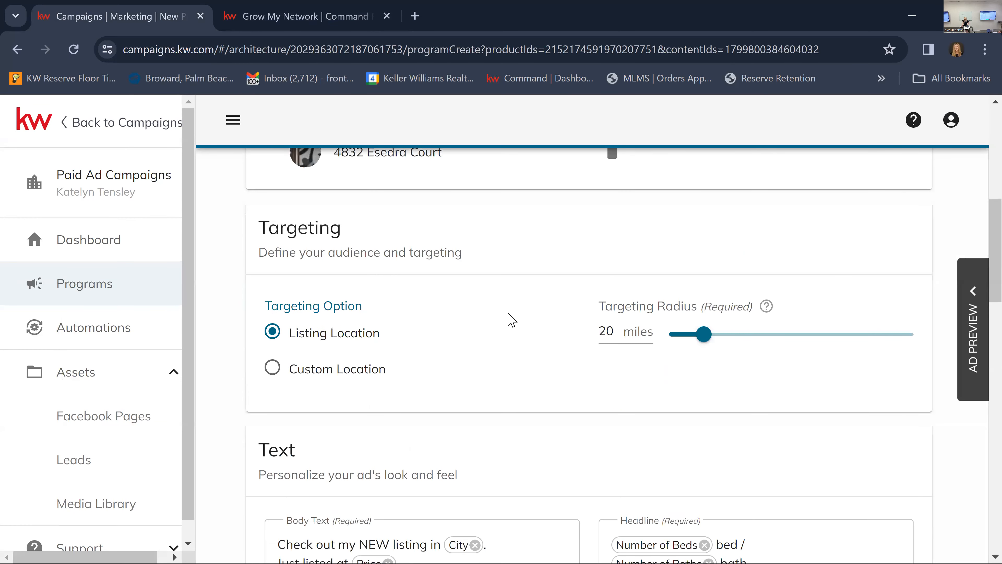
{"action": "scroll", "coordinate": [510, 318], "scroll_direction": "down", "scroll_amount": 4}
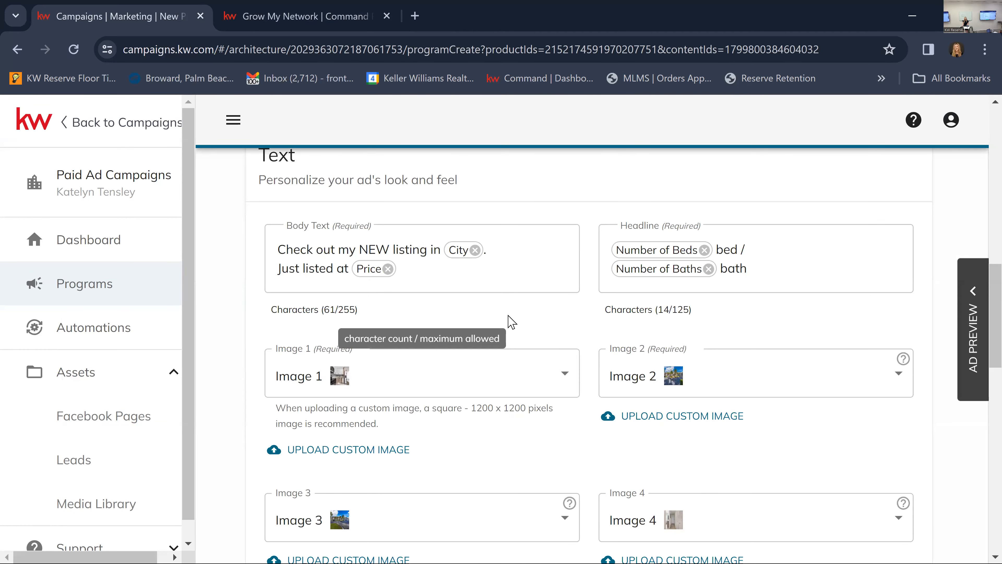
{"action": "left_click", "coordinate": [475, 281]}
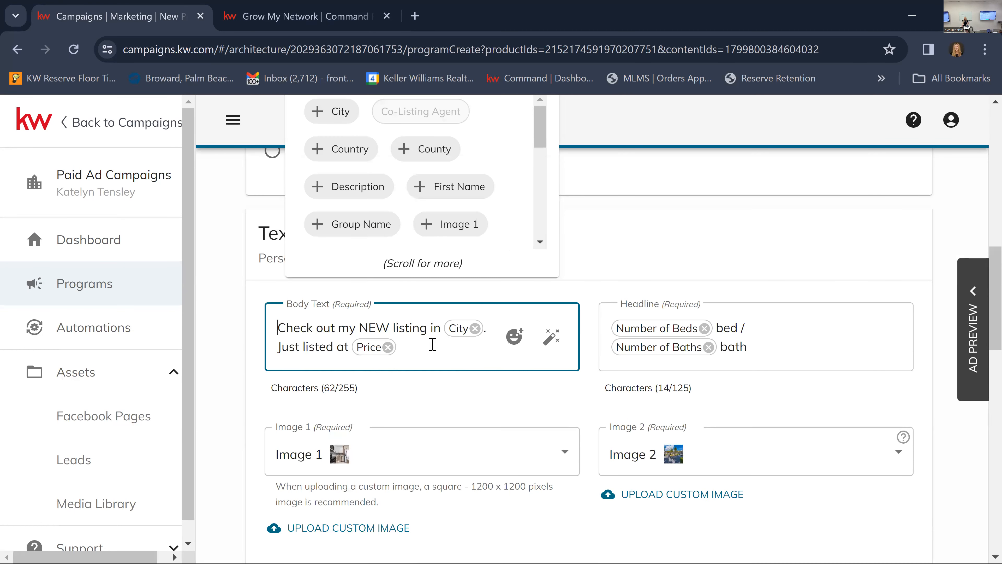
{"action": "left_click_drag", "start_coordinate": [427, 348], "coordinate": [226, 340]}
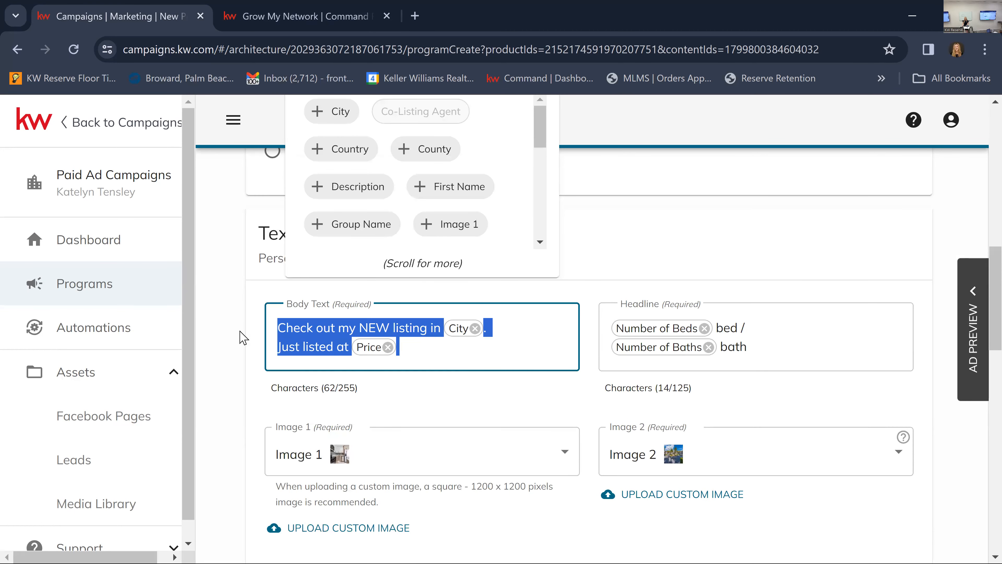
{"action": "left_click", "coordinate": [428, 350]}
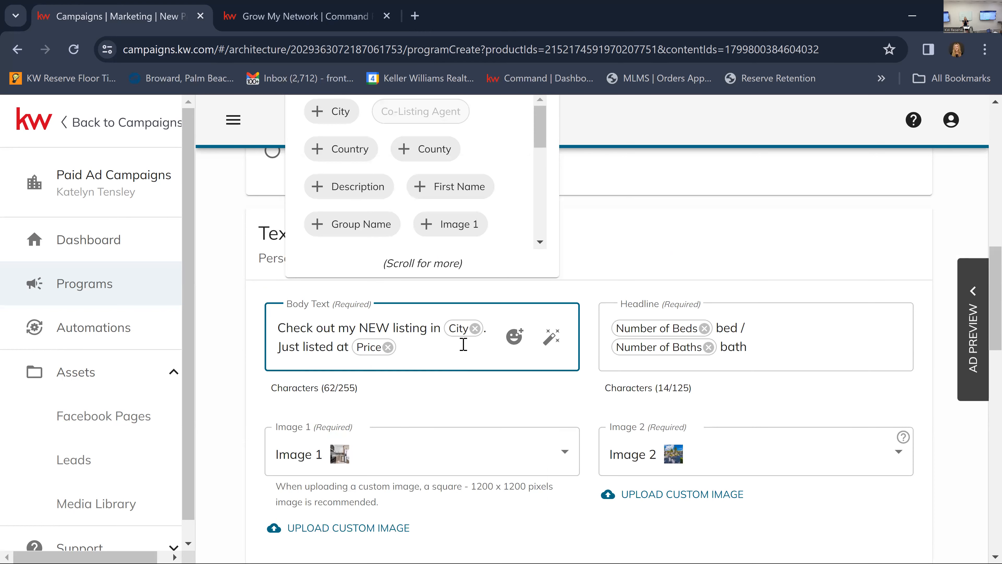
{"action": "left_click", "coordinate": [552, 338]}
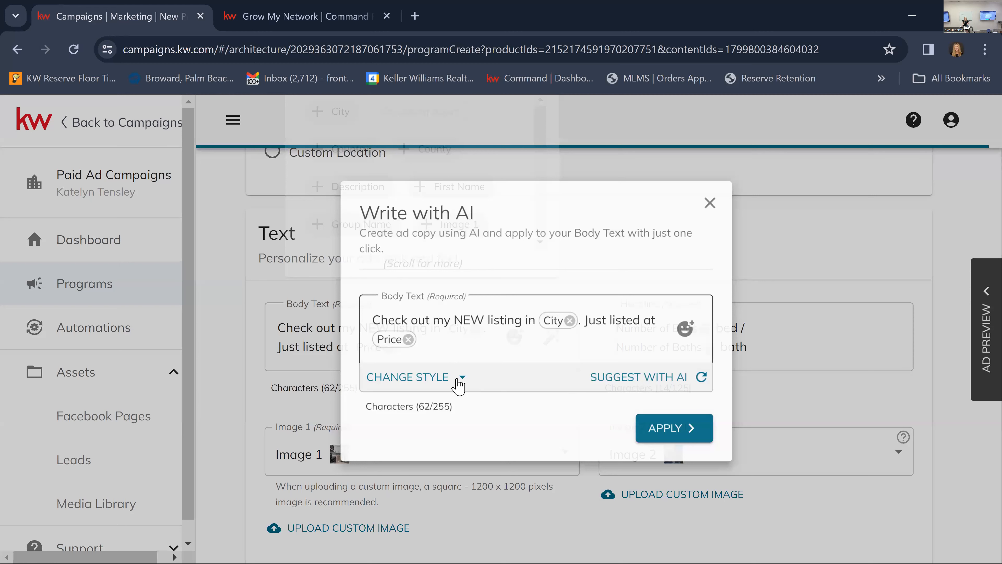
{"action": "left_click", "coordinate": [397, 377]}
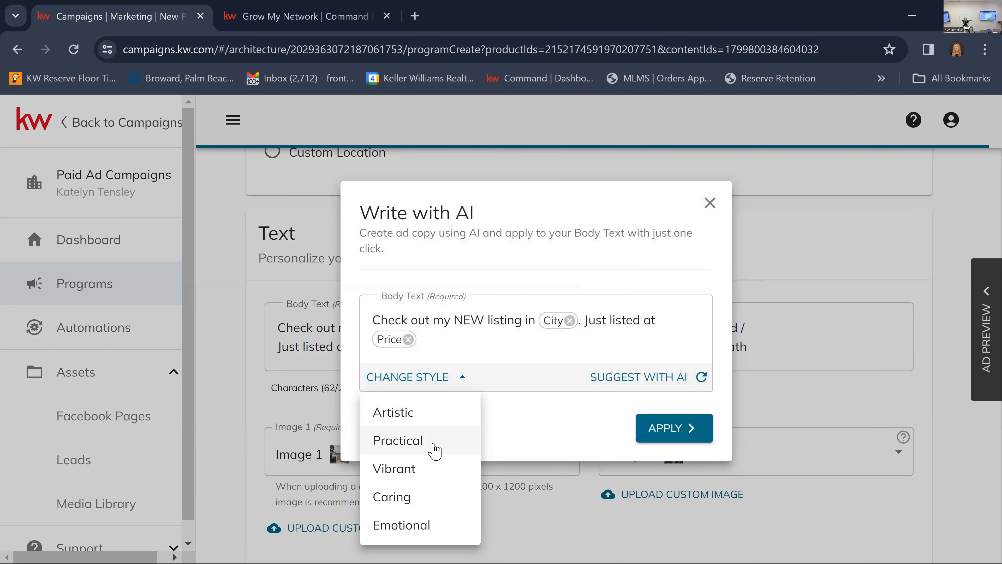
{"action": "left_click", "coordinate": [425, 475]}
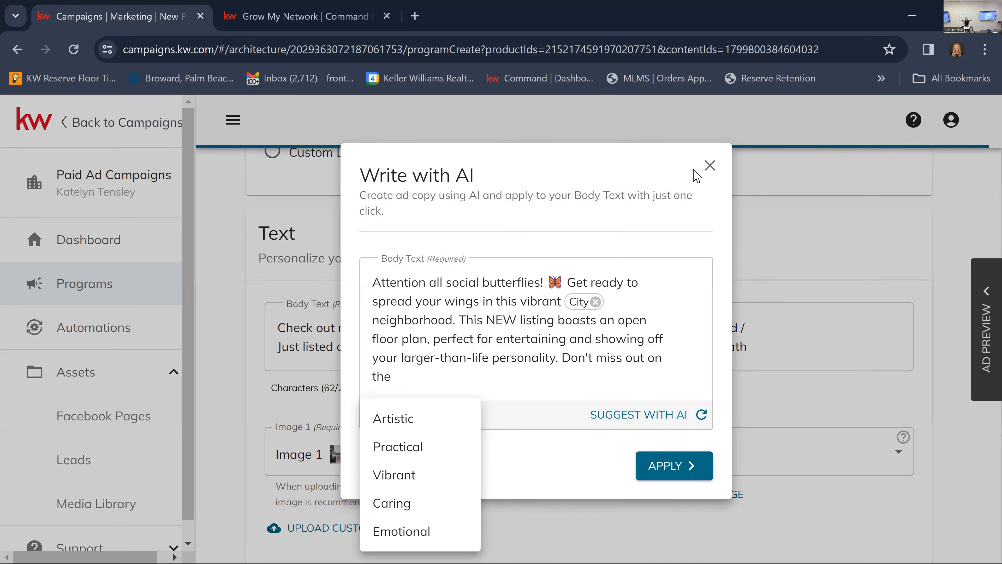
{"action": "left_click", "coordinate": [709, 167]}
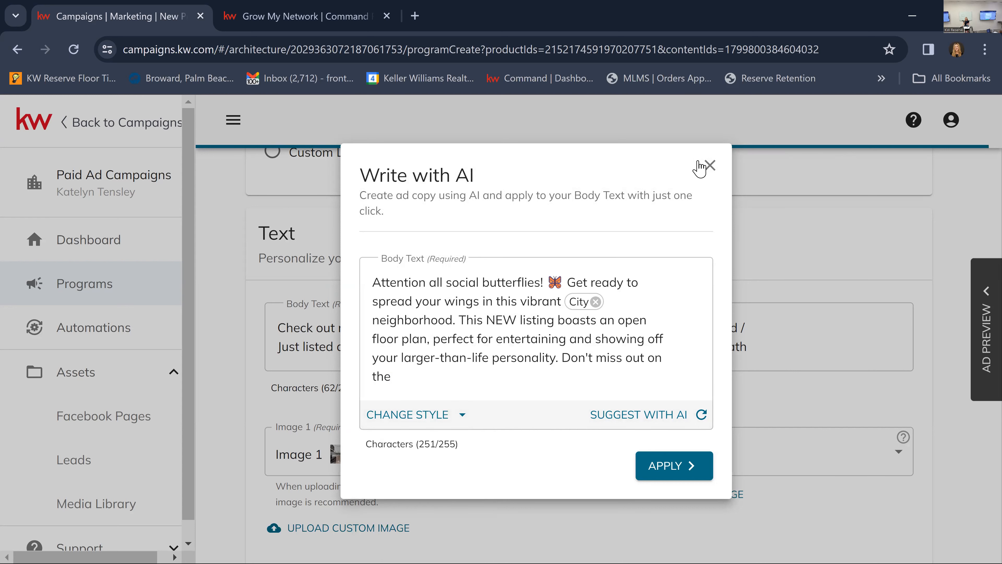
{"action": "left_click", "coordinate": [702, 170]}
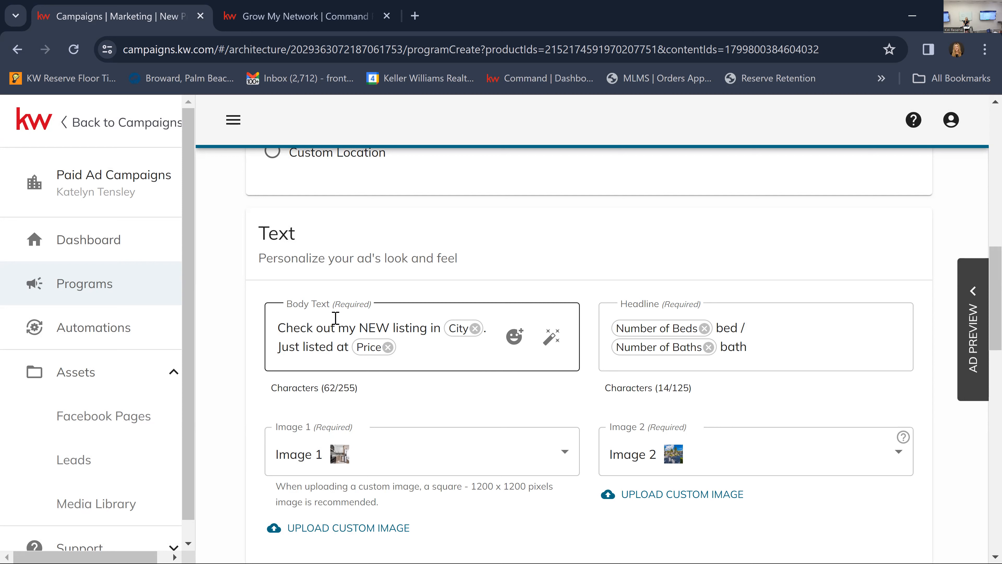
Replace the word "listing" in the ad's body text with "rental 55+".
{"action": "left_click", "coordinate": [291, 328]}
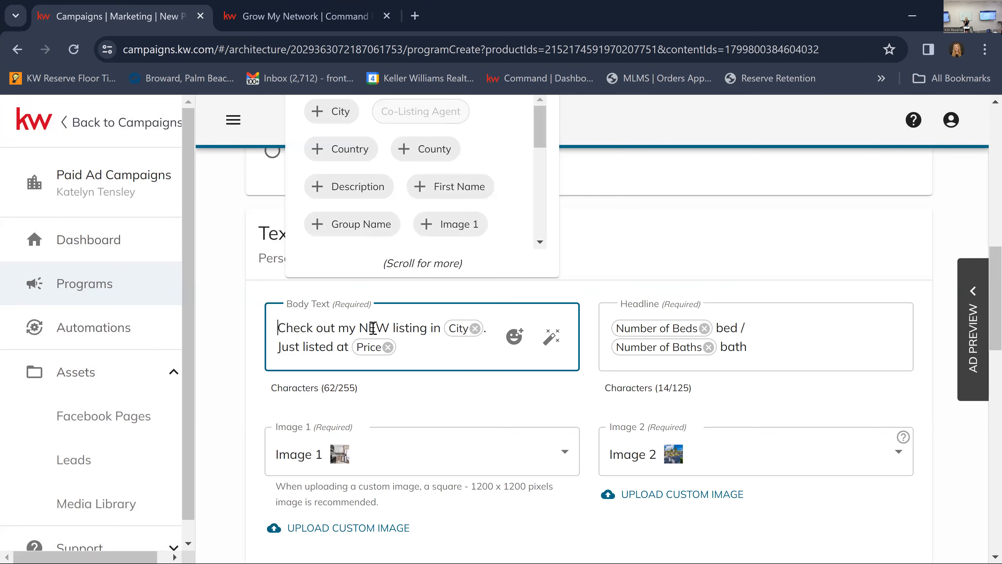
{"action": "left_click_drag", "start_coordinate": [394, 328], "coordinate": [428, 333]}
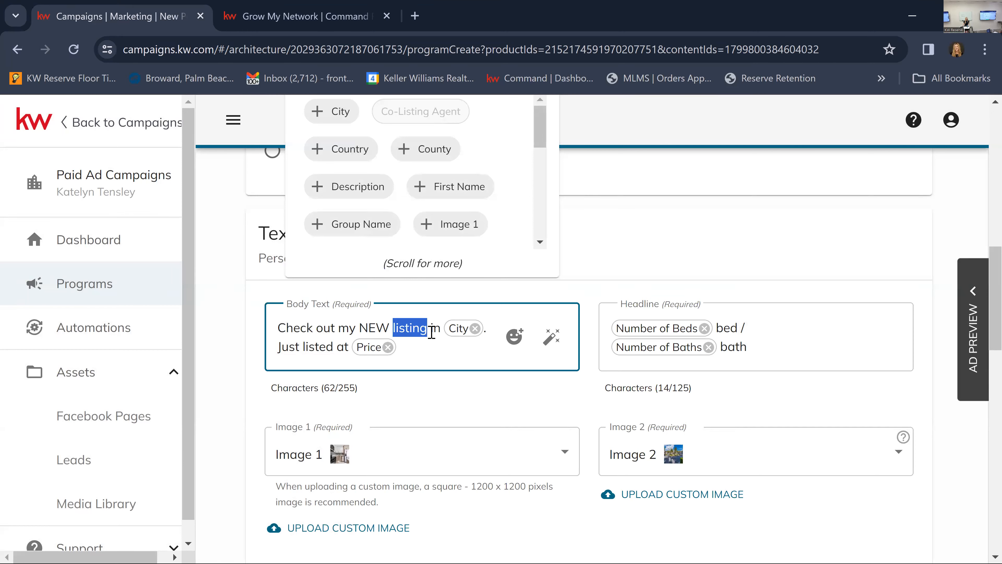
{"action": "key", "text": "BackSpace"}
{"action": "type", "text": "rental "}
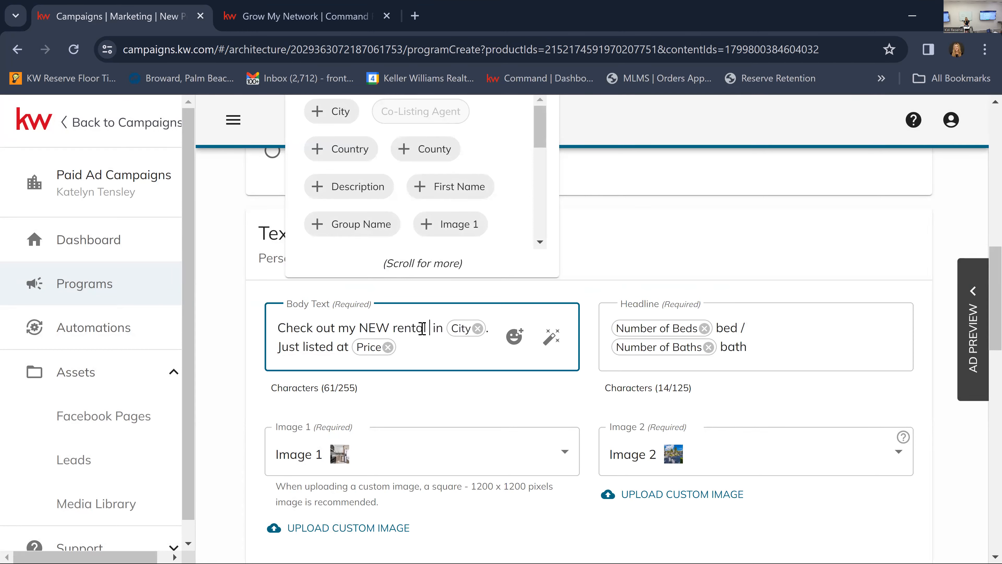
{"action": "type", "text": "55+"}
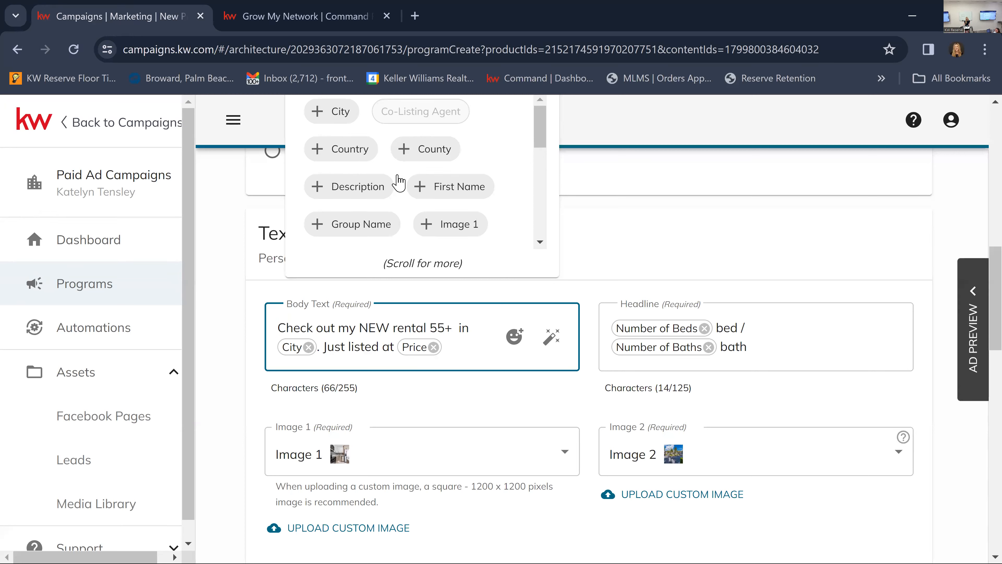
Replace the "Just listed at" sentence and its Price field in the body text with "First floor, Fully renovated!".
{"action": "left_click", "coordinate": [317, 344]}
{"action": "type", "text": "."}
{"action": "left_click", "coordinate": [458, 349], "text": "shift"}
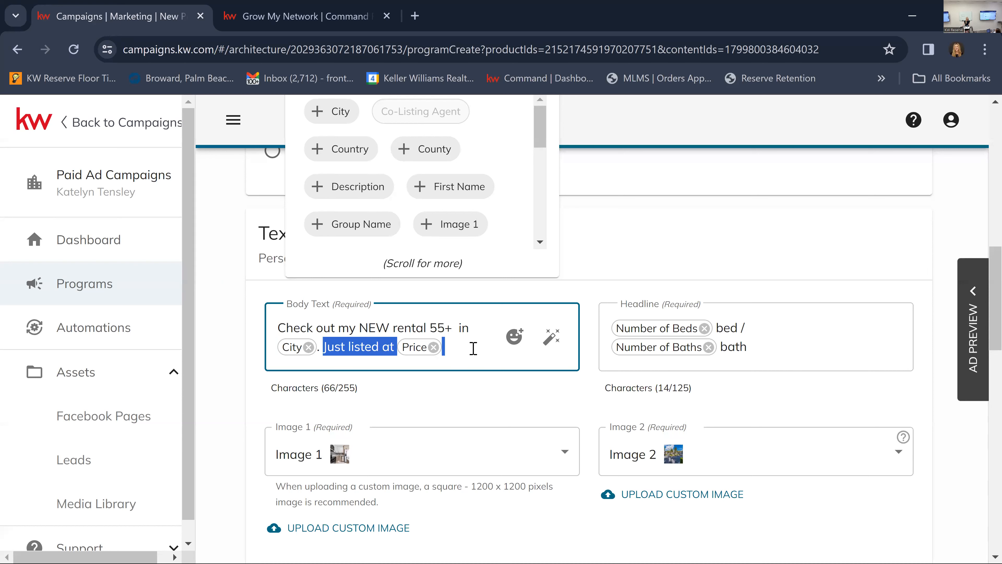
{"action": "key", "text": "BackSpace"}
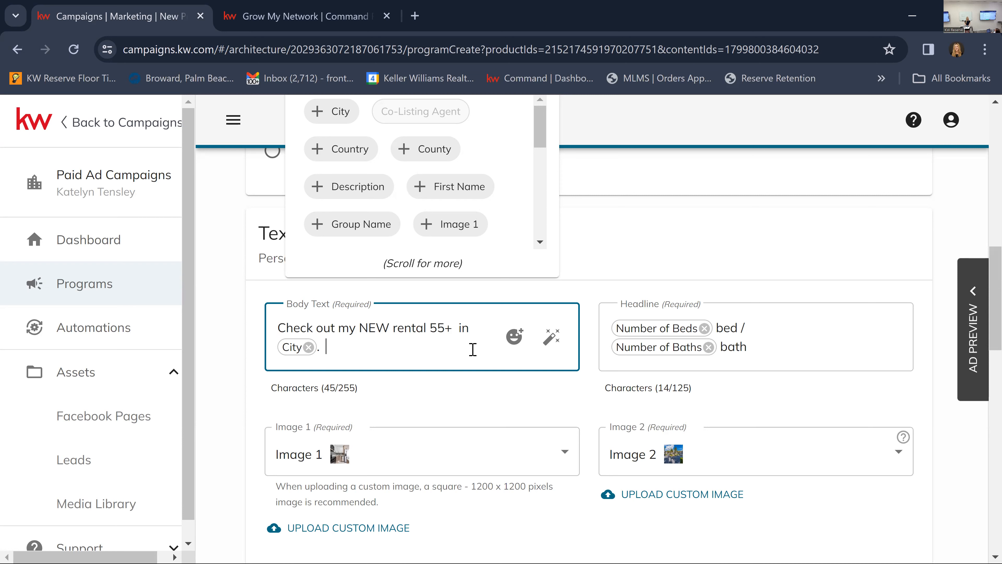
{"action": "type", "text": "F"}
{"action": "key", "text": "BackSpace"}
{"action": "type", "text": "First floor, Fully "}
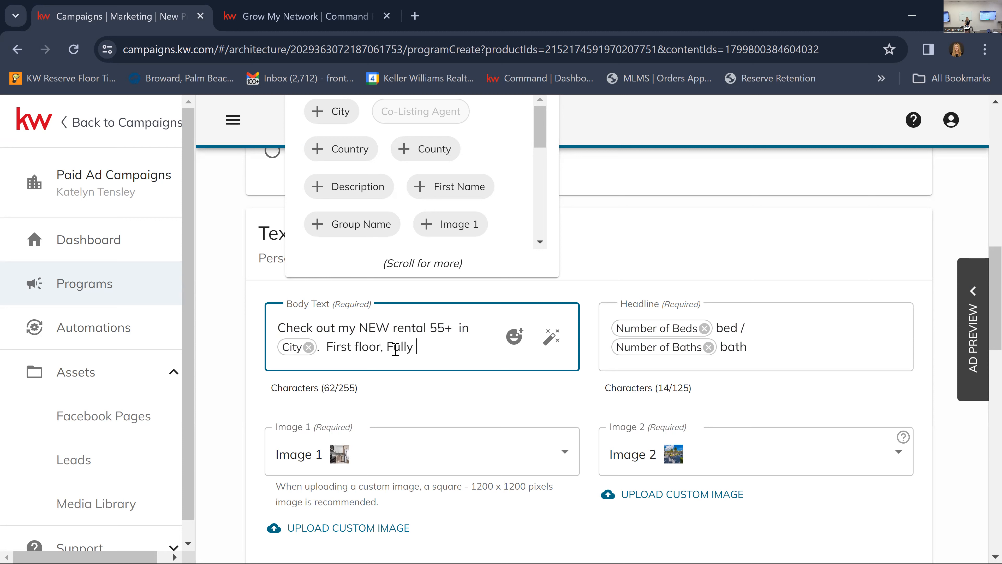
{"action": "type", "text": "renovated"}
{"action": "left_click", "coordinate": [660, 341]}
{"action": "type", "text": "!"}
Insert the star-eyed smiley emoji directly after "First floor" in the body text.
{"action": "left_click", "coordinate": [381, 347]}
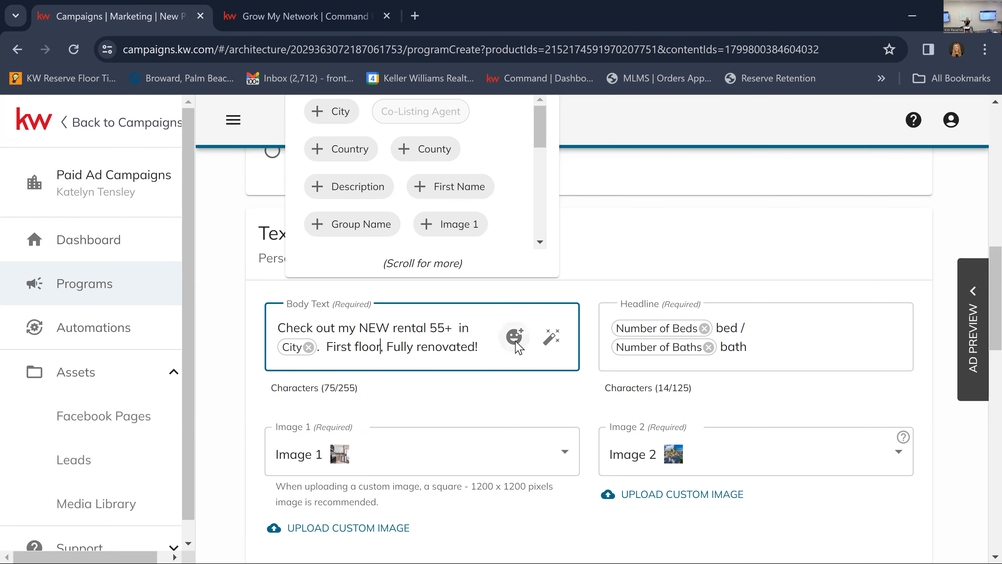
{"action": "left_click", "coordinate": [515, 338]}
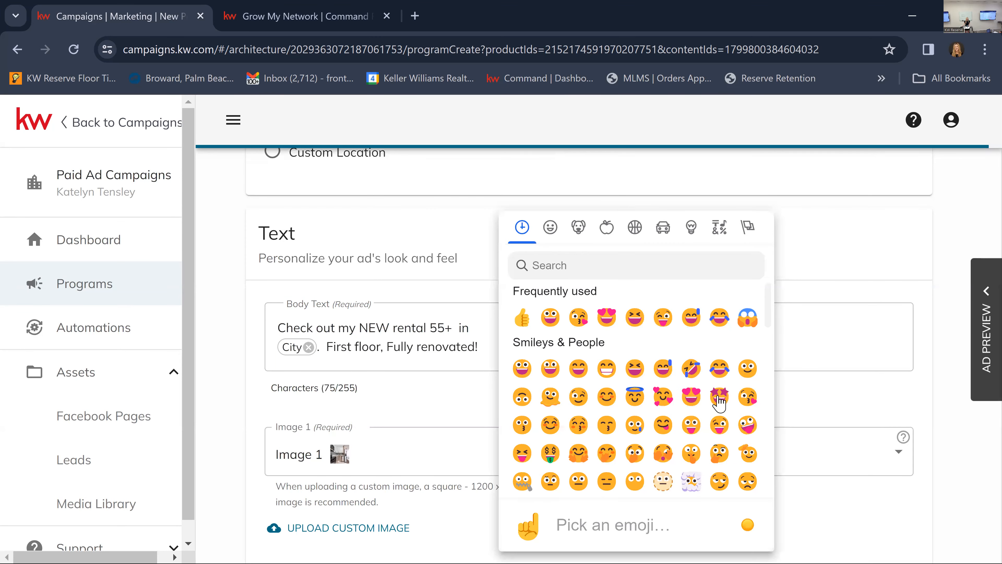
{"action": "left_click", "coordinate": [718, 398]}
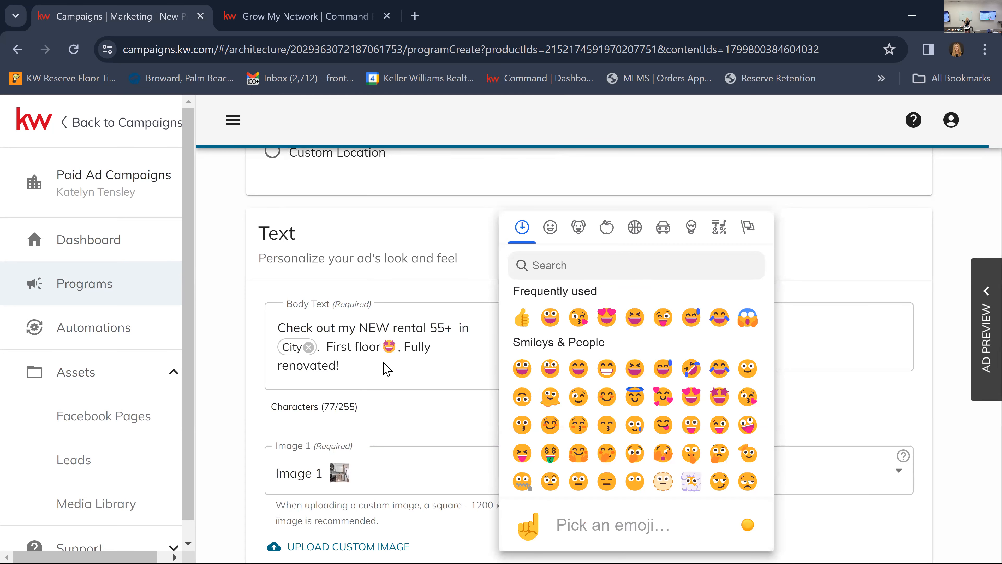
Find the house emoji by searching for "house" and add it at the end of the body text.
{"action": "left_click", "coordinate": [372, 370]}
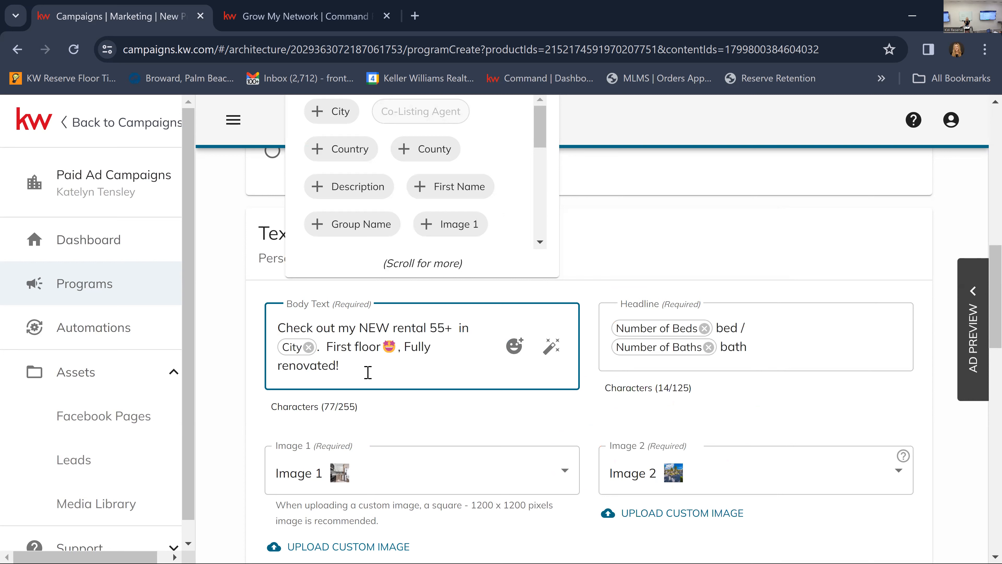
{"action": "left_click", "coordinate": [509, 352]}
{"action": "left_click", "coordinate": [562, 274]}
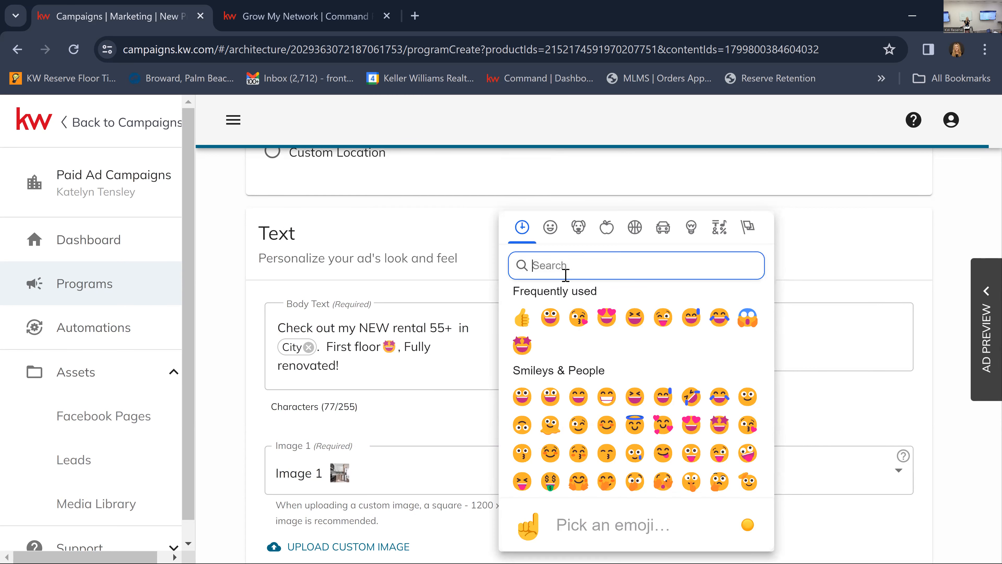
{"action": "type", "text": "house"}
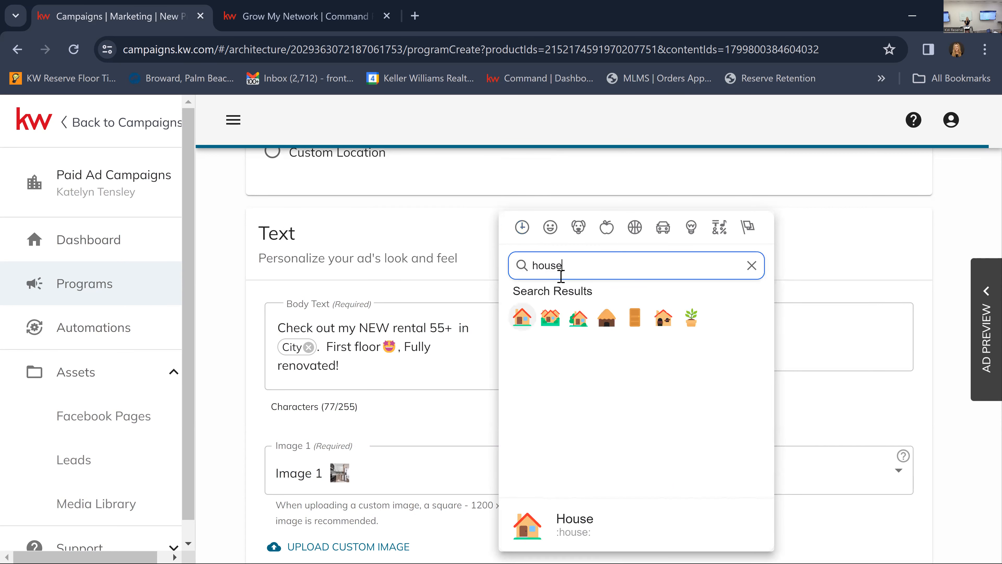
{"action": "left_click", "coordinate": [522, 318]}
{"action": "left_click", "coordinate": [375, 370]}
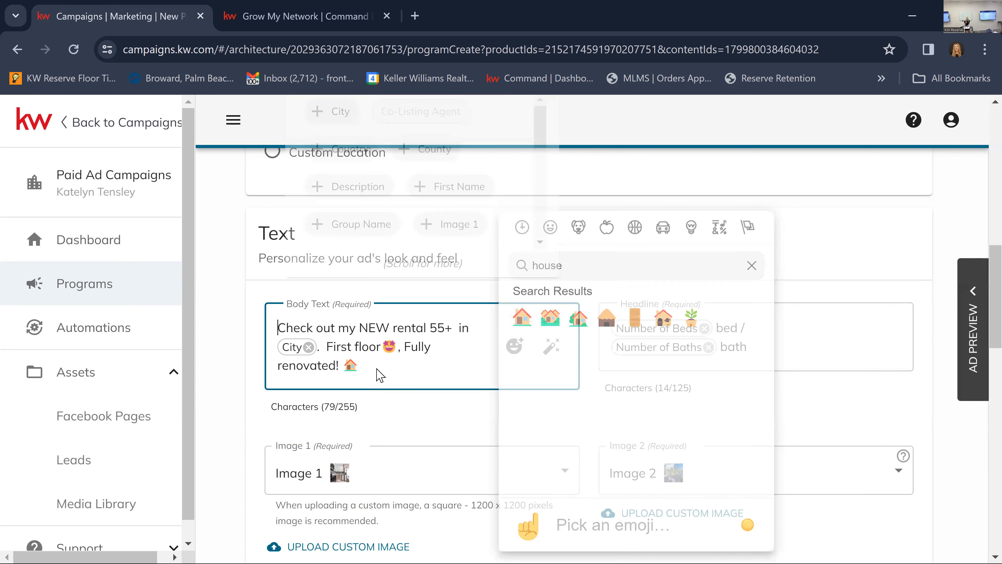
Find the palm tree emoji by searching for "tre" and add it after the house emoji in the body text.
{"action": "left_click", "coordinate": [514, 346]}
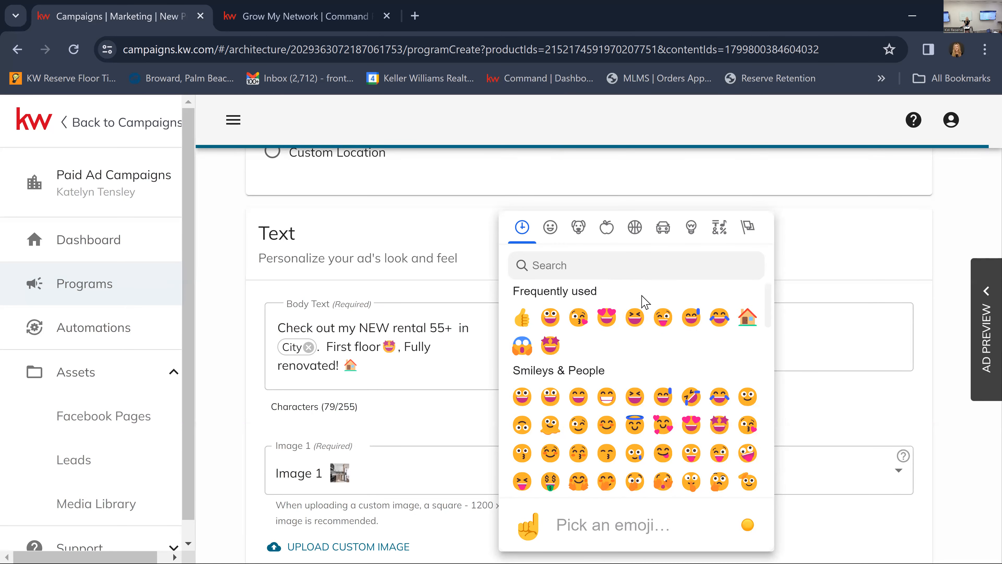
{"action": "left_click", "coordinate": [658, 267]}
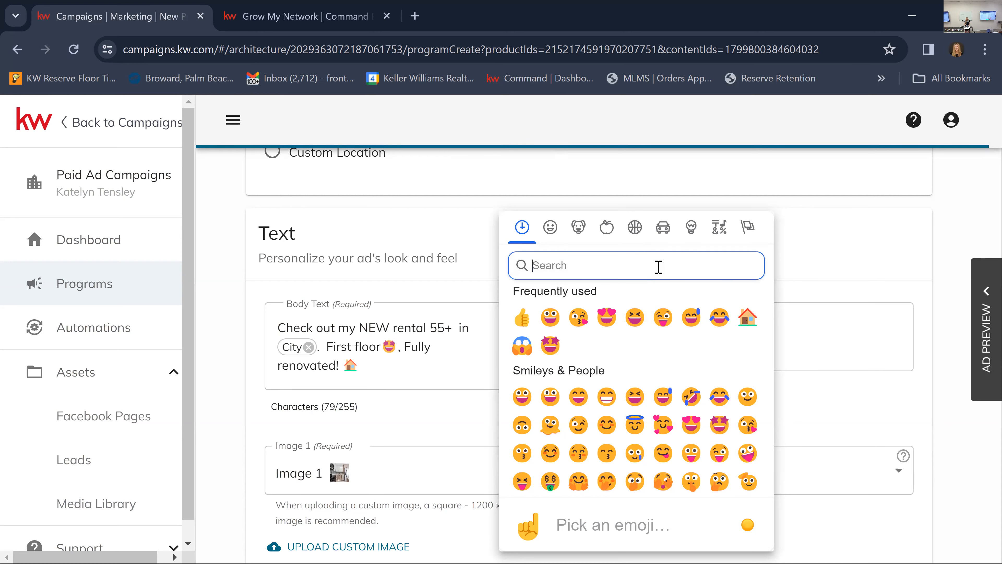
{"action": "type", "text": "tre"}
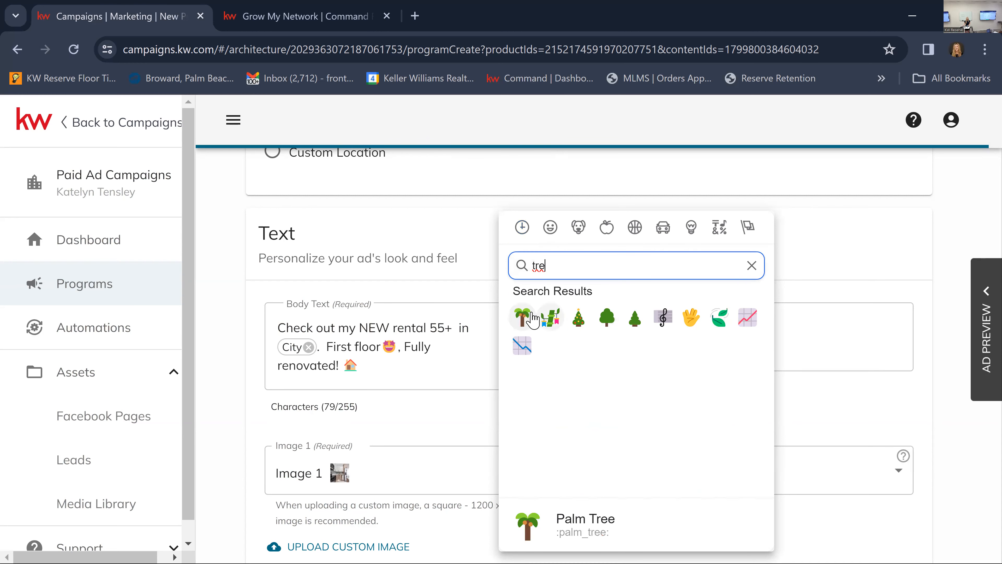
{"action": "left_click", "coordinate": [532, 318]}
{"action": "left_click", "coordinate": [403, 371]}
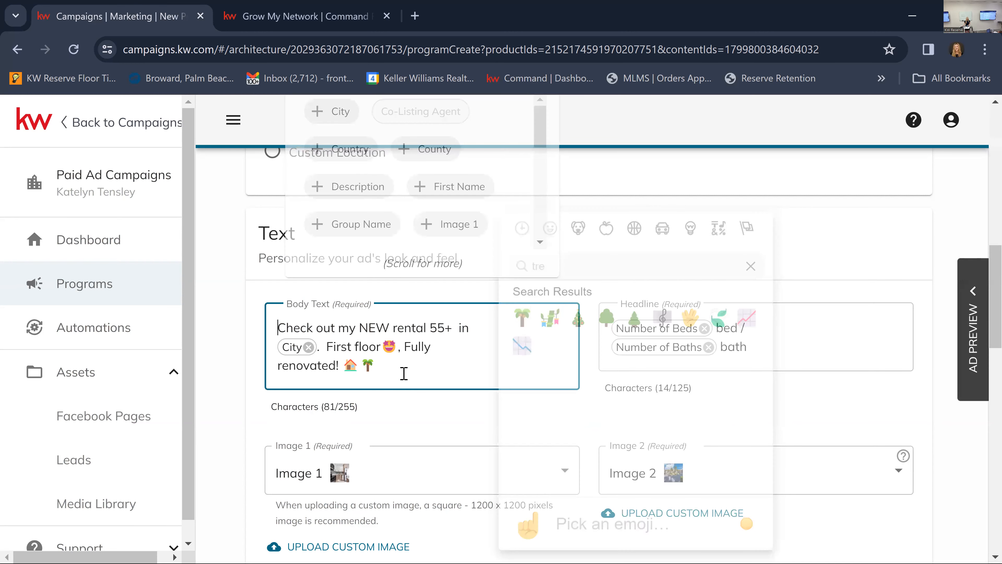
Move the house and palm tree emojis from the end of the body text to its beginning, before "Check out".
{"action": "left_click_drag", "start_coordinate": [377, 371], "coordinate": [350, 373]}
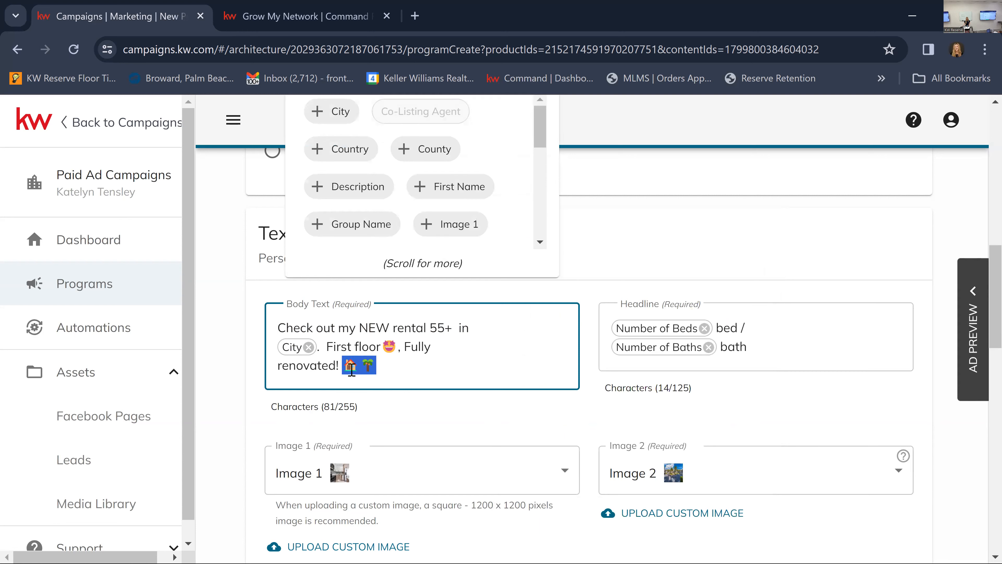
{"action": "key", "text": "BackSpace"}
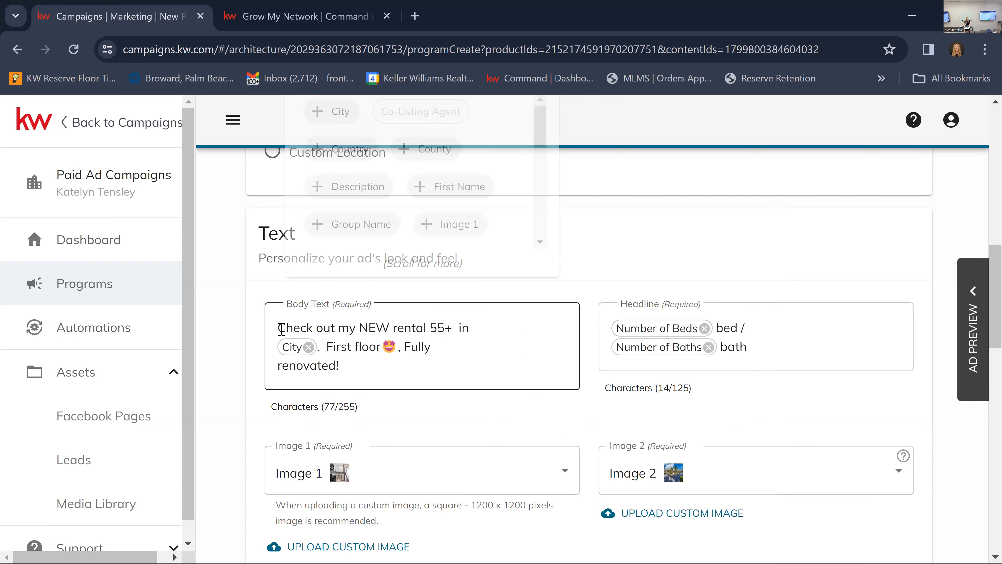
{"action": "type", "text": "🏠🌴"}
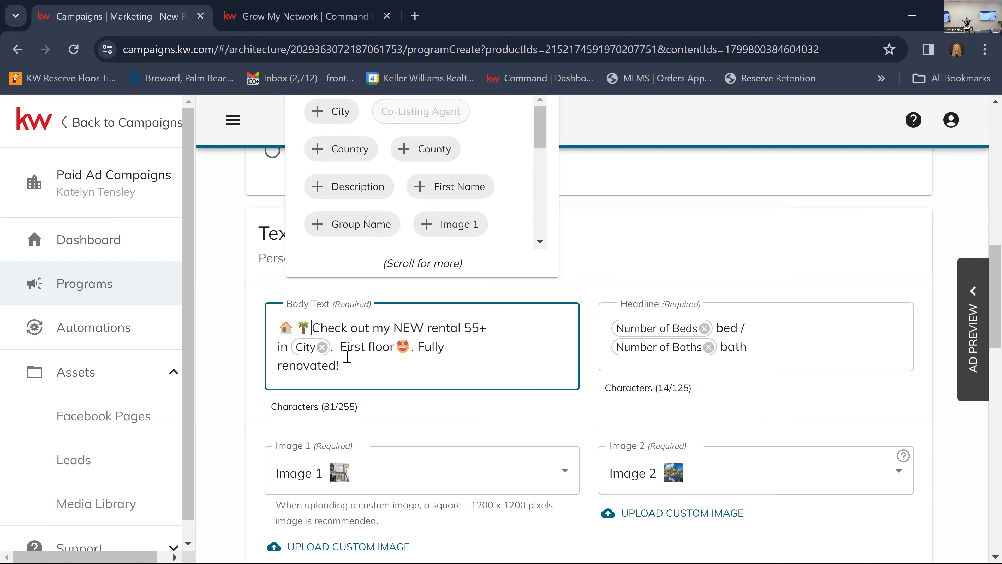
Add "Country club community" at the end of the body text, after "Fully renovated!".
{"action": "left_click", "coordinate": [366, 362]}
{"action": "type", "text": "Country club community"}
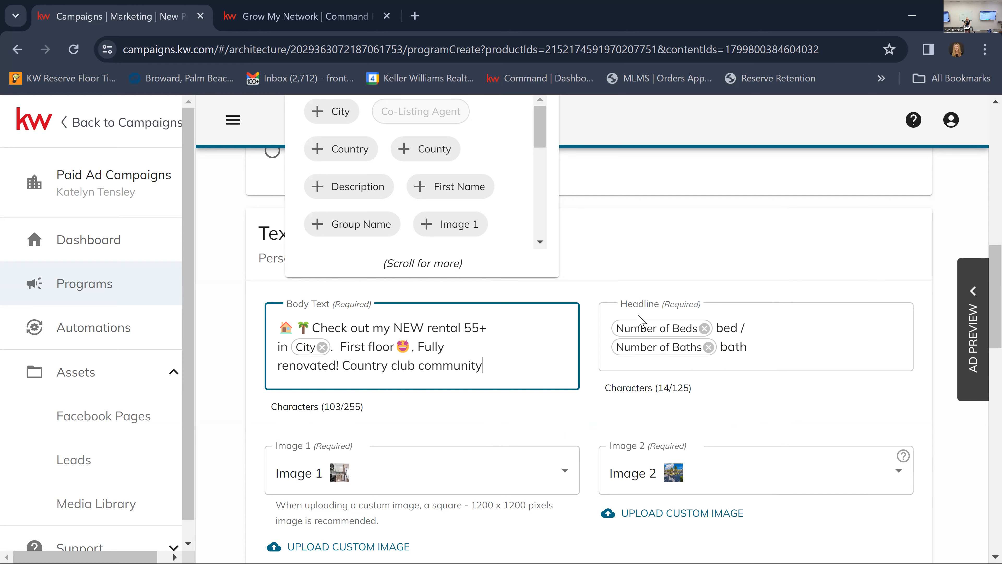
Find the golf flag-in-hole emoji by searching for "golf" and add it after "Country club community" in the body text.
{"action": "left_click", "coordinate": [516, 347]}
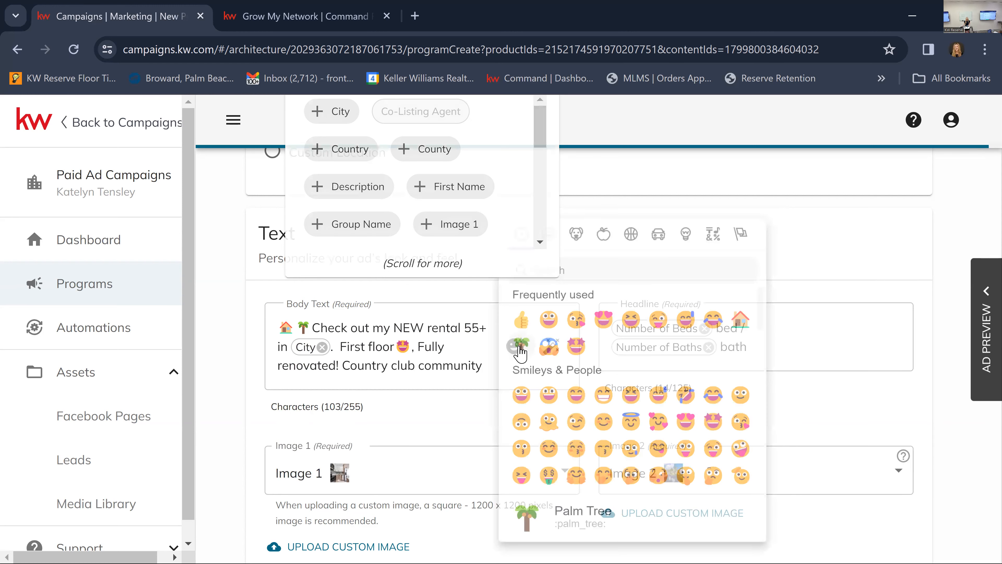
{"action": "left_click", "coordinate": [572, 269]}
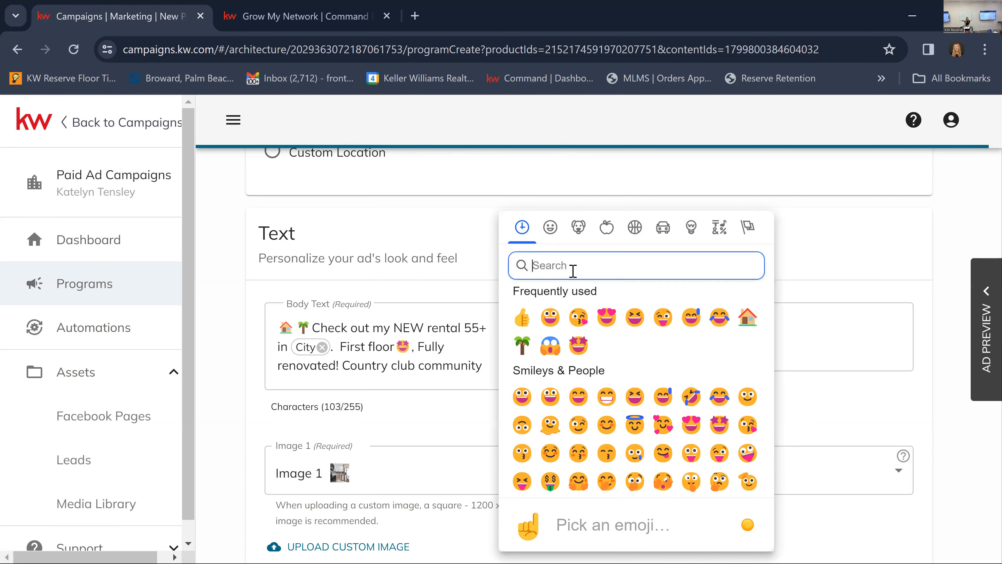
{"action": "type", "text": "golf"}
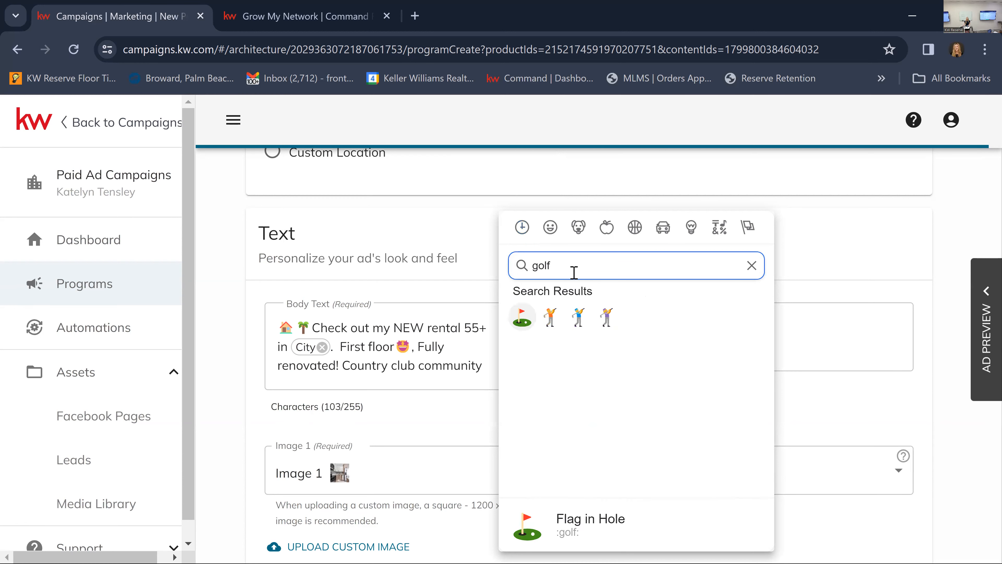
{"action": "left_click", "coordinate": [522, 317]}
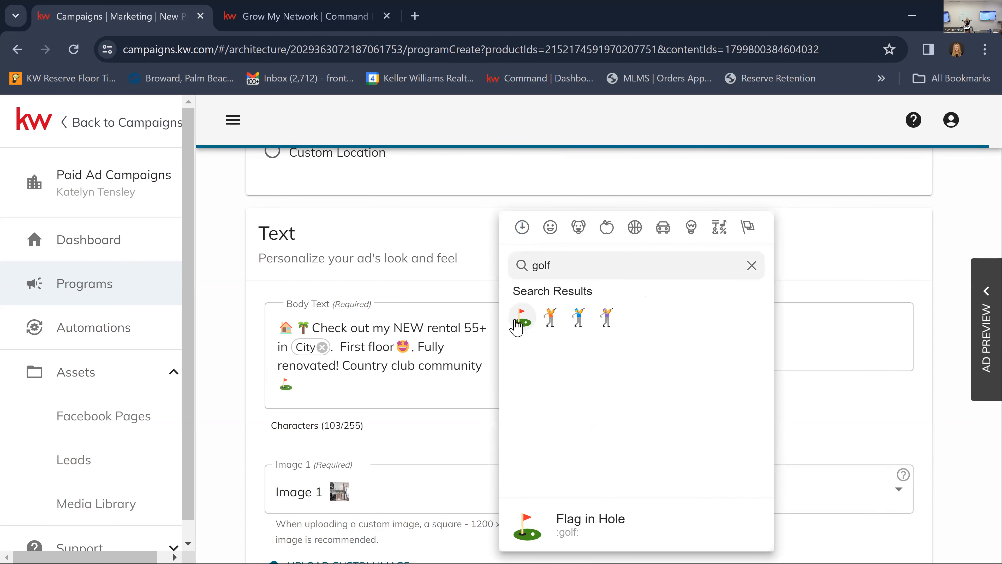
{"action": "left_click", "coordinate": [381, 388]}
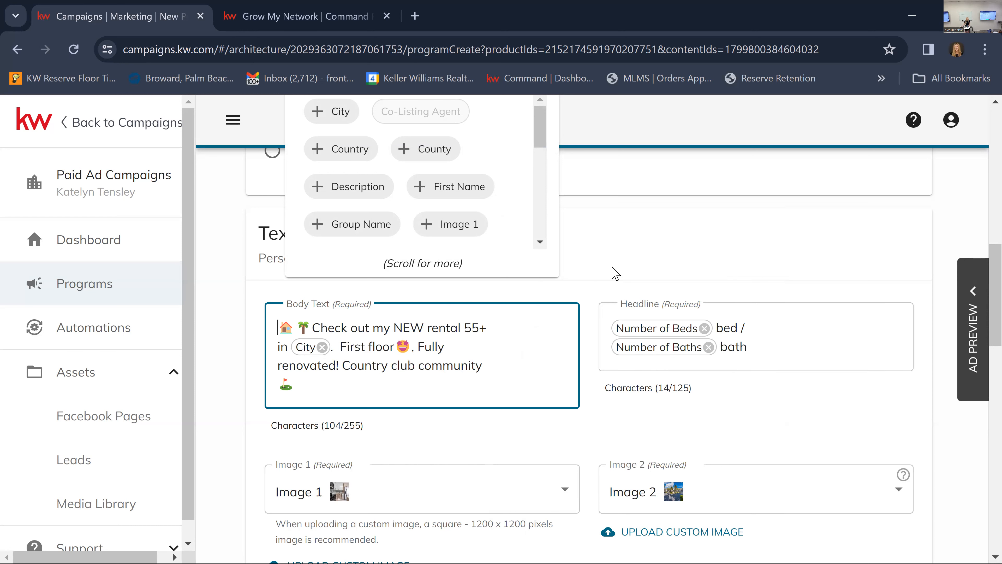
{"action": "left_click", "coordinate": [609, 238]}
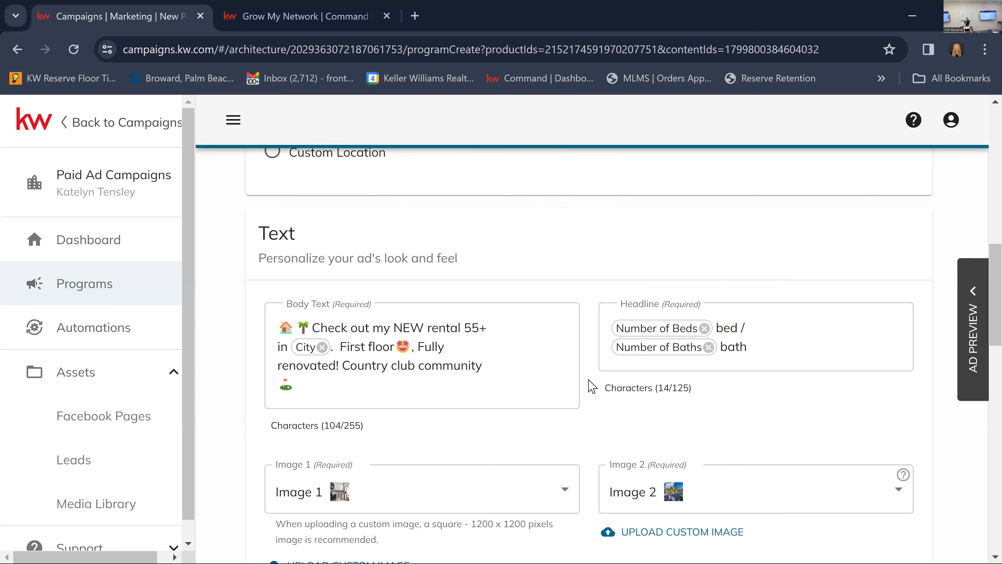
Remove "Check out my" from the body text so that "NEW rental" directly follows the palm tree emoji.
{"action": "mouse_move", "coordinate": [578, 373]}
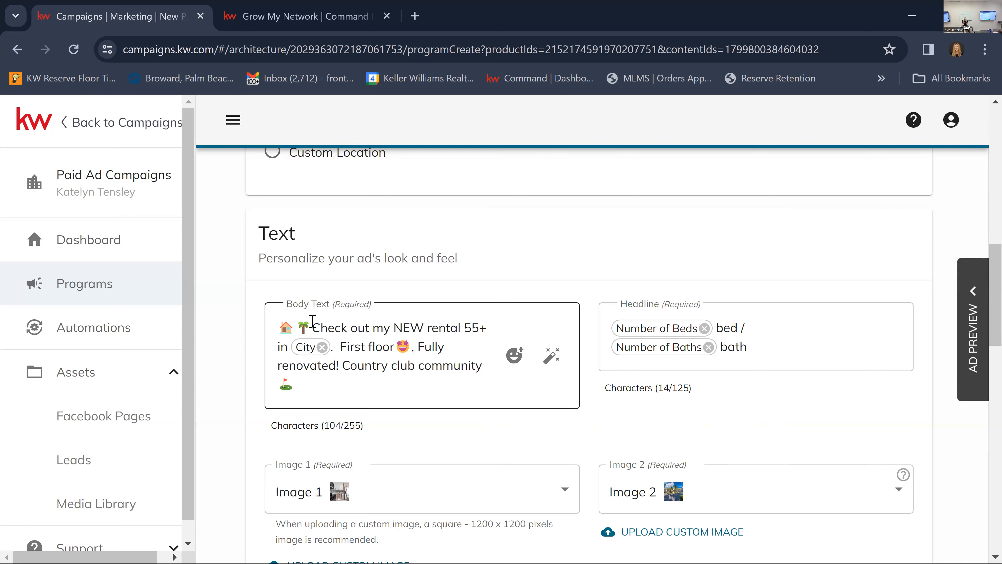
{"action": "left_click_drag", "start_coordinate": [310, 327], "coordinate": [424, 321]}
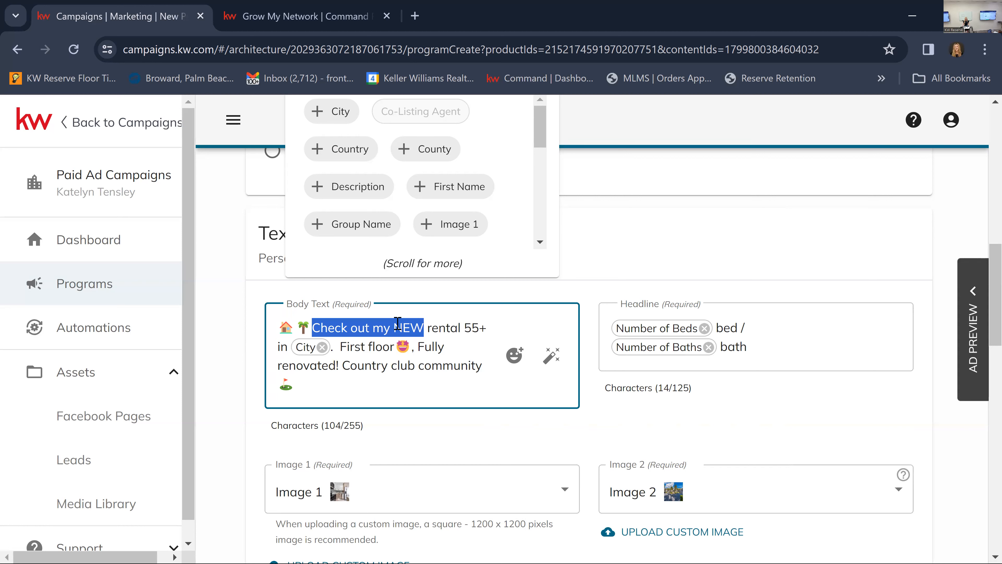
{"action": "left_click", "coordinate": [444, 325]}
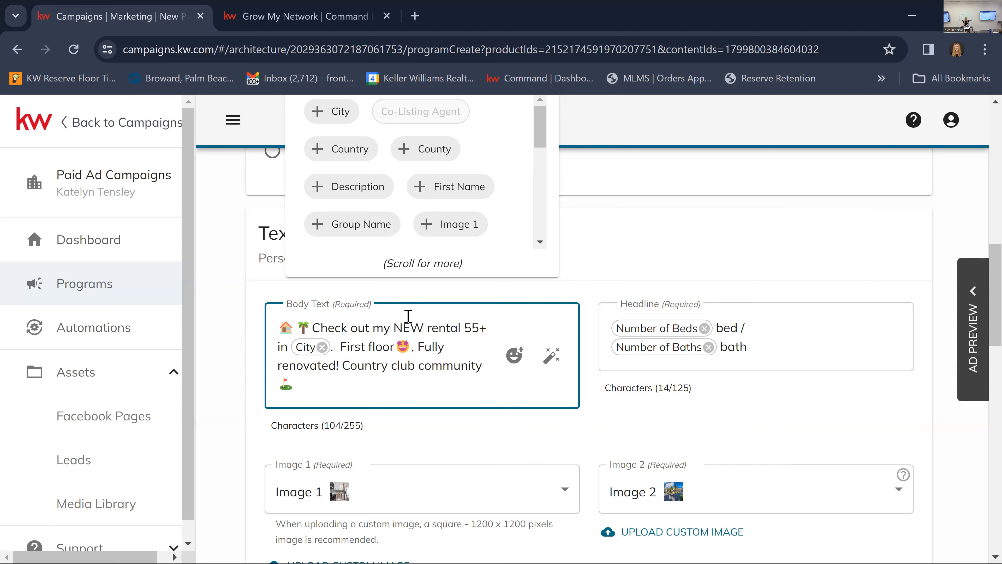
{"action": "key", "text": "BackSpace"}
{"action": "key", "text": "BackSpace"}
{"action": "key", "text": "BackSpace"}
{"action": "key", "text": "BackSpace"}
{"action": "key", "text": "BackSpace"}
{"action": "key", "text": "BackSpace"}
{"action": "key", "text": "BackSpace"}
{"action": "key", "text": "BackSpace"}
{"action": "key", "text": "BackSpace"}
{"action": "key", "text": "BackSpace"}
{"action": "key", "text": "BackSpace"}
{"action": "key", "text": "BackSpace"}
{"action": "key", "text": "BackSpace"}
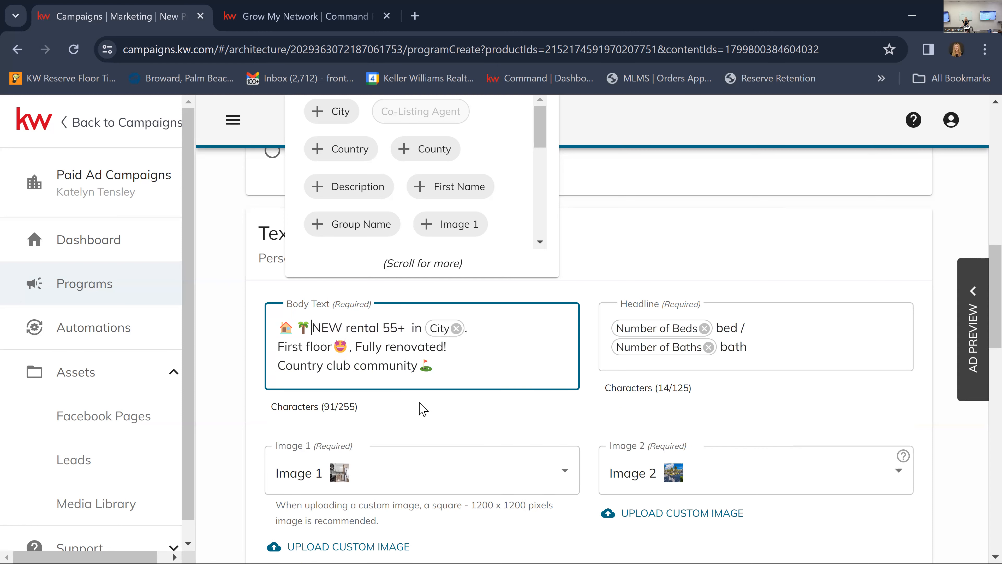
Review the shortened body text in the ad preview and return to the text settings.
{"action": "left_click", "coordinate": [439, 367]}
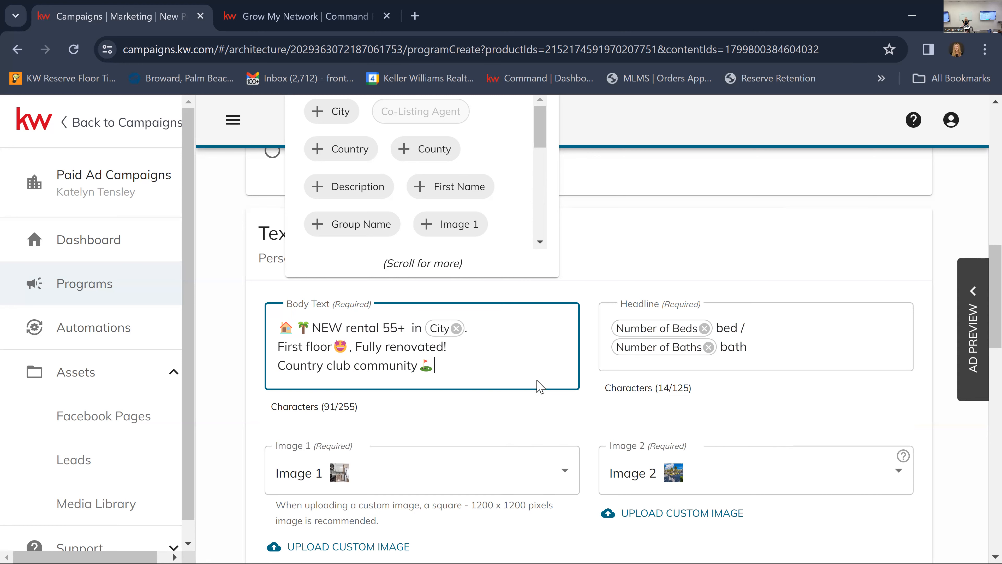
{"action": "left_click", "coordinate": [488, 419]}
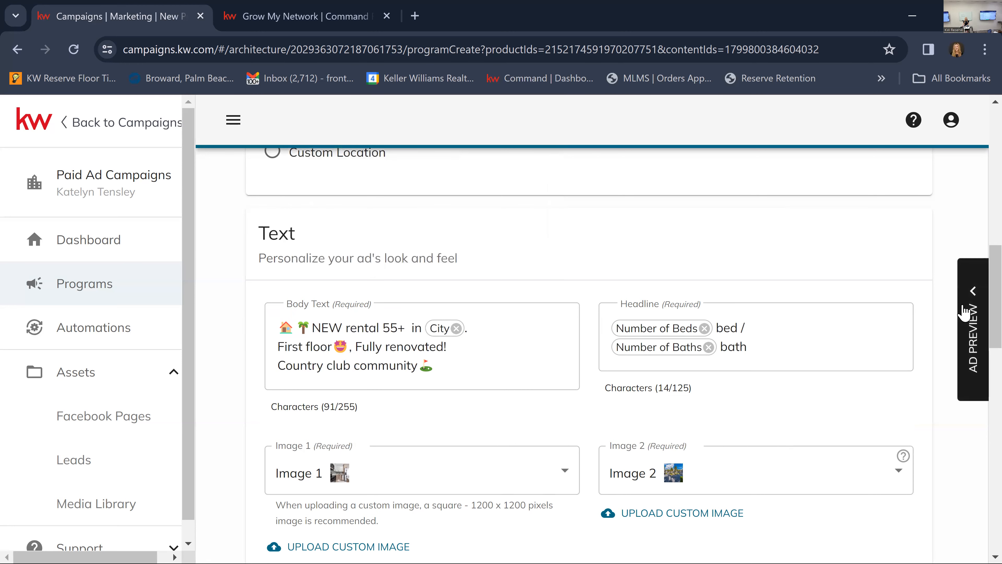
{"action": "left_click", "coordinate": [962, 314]}
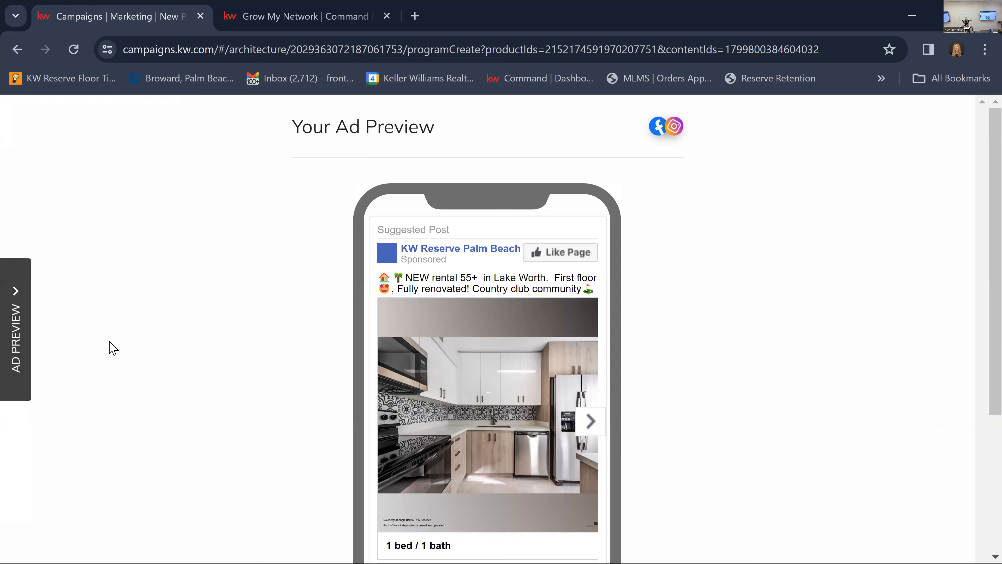
{"action": "left_click", "coordinate": [16, 305]}
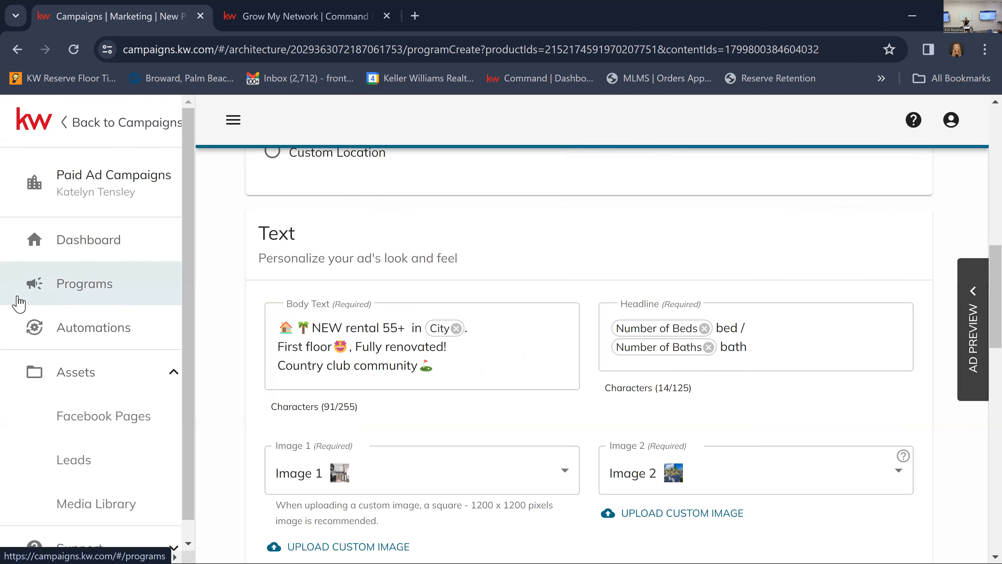
Move "Fully renovated" from after "First floor" to directly before "NEW rental" in the body text.
{"action": "left_click", "coordinate": [312, 327]}
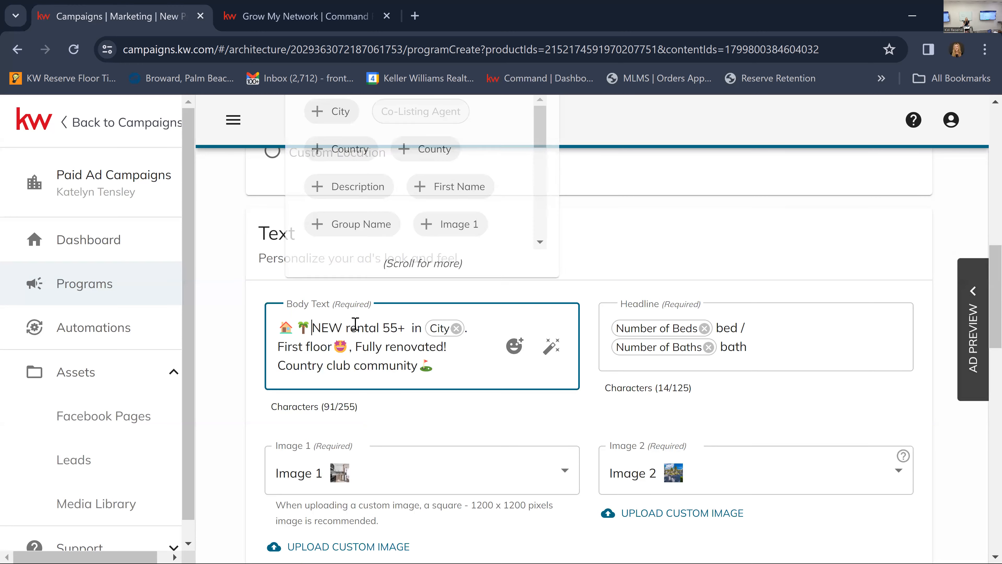
{"action": "left_click_drag", "start_coordinate": [353, 345], "coordinate": [444, 345]}
{"action": "key", "text": "ctrl+c"}
{"action": "key", "text": "BackSpace"}
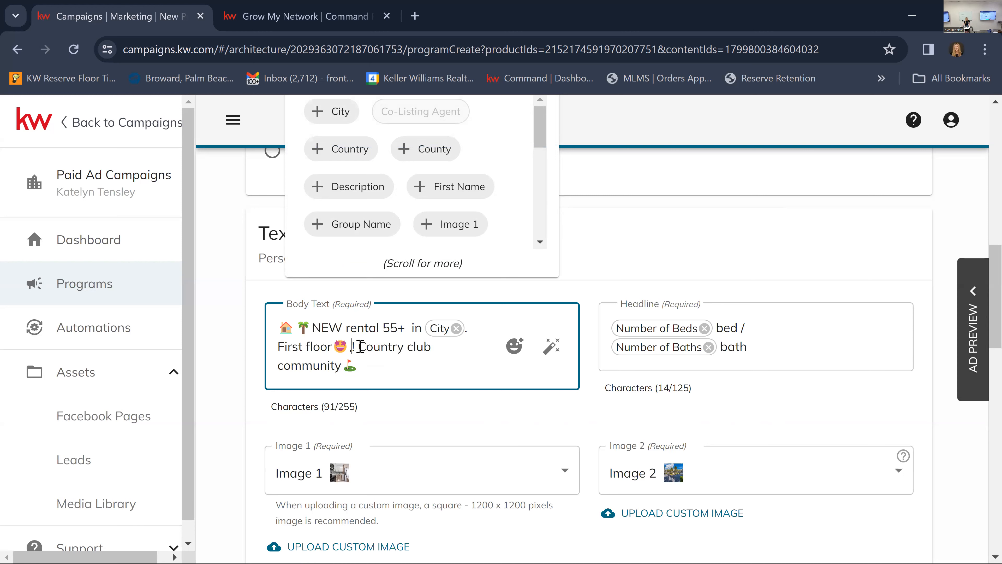
{"action": "left_click", "coordinate": [312, 328]}
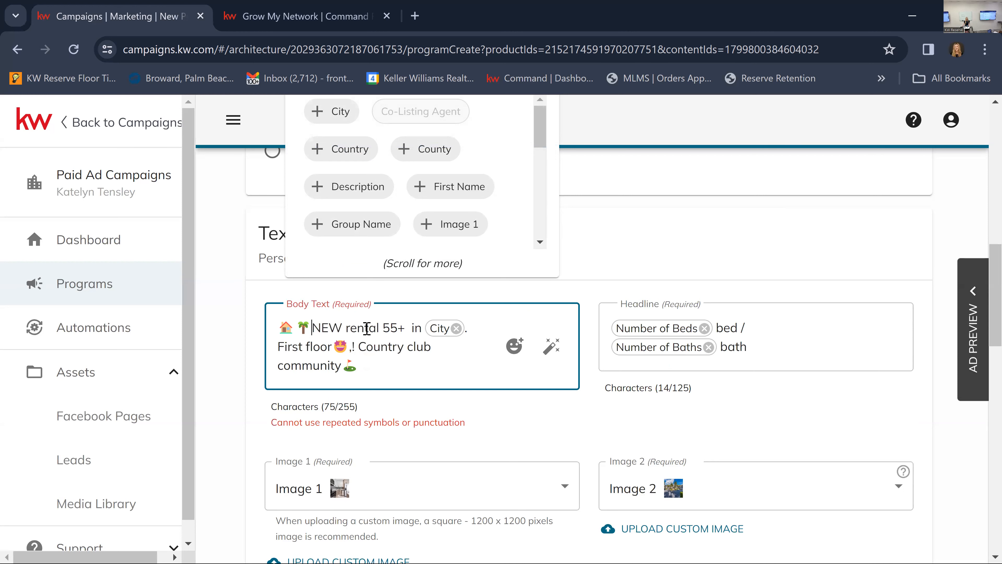
{"action": "key", "text": "ctrl+v"}
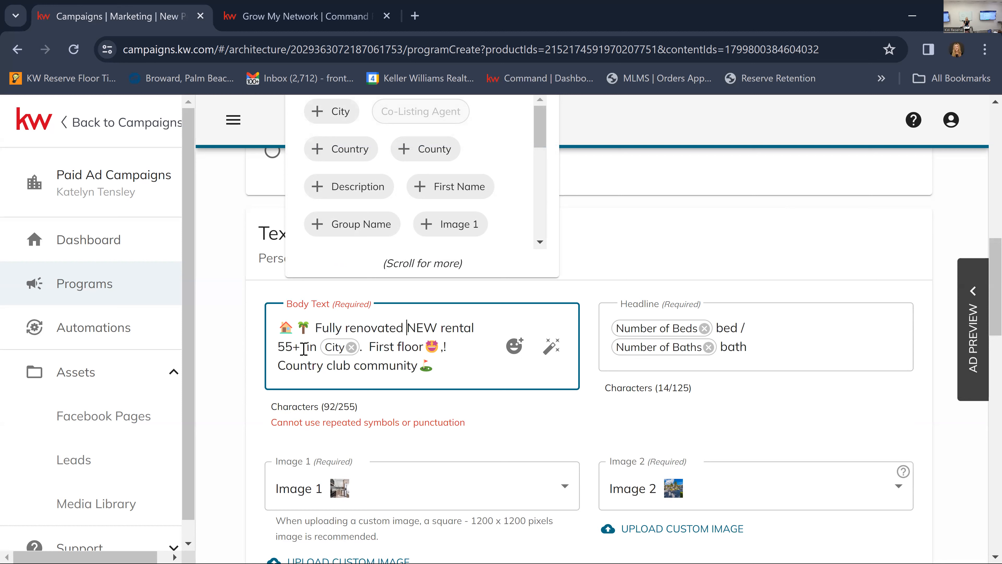
Move "55+" from after "NEW rental" to directly before "Country club community" in the body text.
{"action": "left_click_drag", "start_coordinate": [299, 347], "coordinate": [274, 349]}
{"action": "key", "text": "BackSpace"}
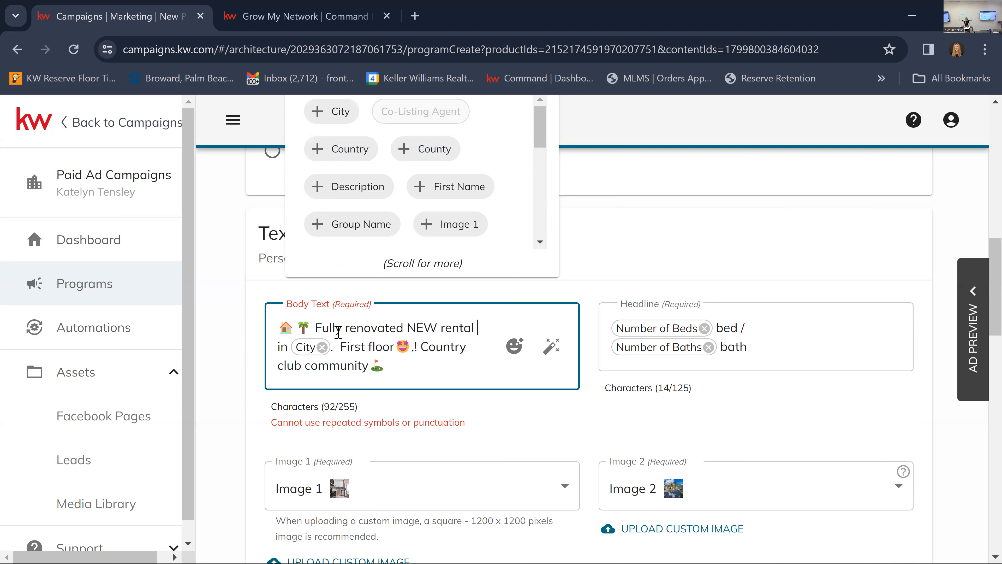
{"action": "double_click", "coordinate": [406, 328]}
{"action": "left_click", "coordinate": [420, 348]}
{"action": "type", "text": "55+"}
Move "First floor" with its star-eyed emoji to the end of the body text, after the golf flag emoji.
{"action": "left_click_drag", "start_coordinate": [415, 347], "coordinate": [344, 346]}
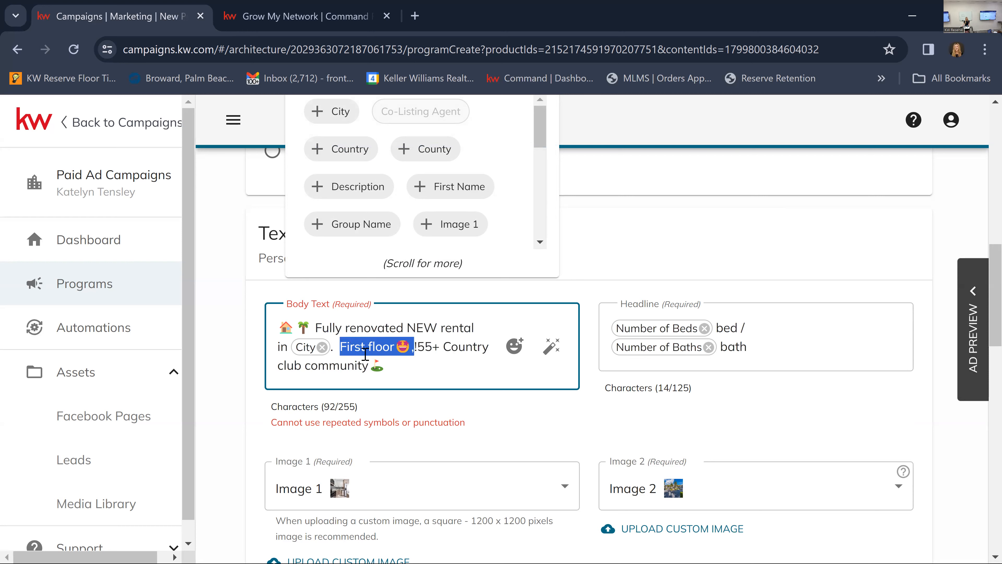
{"action": "key", "text": "BackSpace"}
{"action": "left_click", "coordinate": [374, 366]}
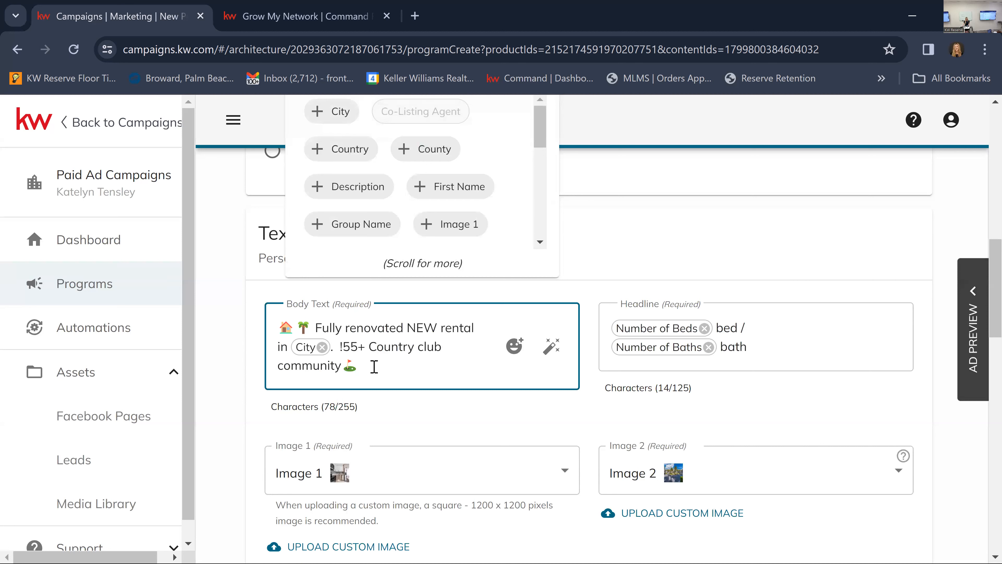
{"action": "key", "text": "ctrl+z"}
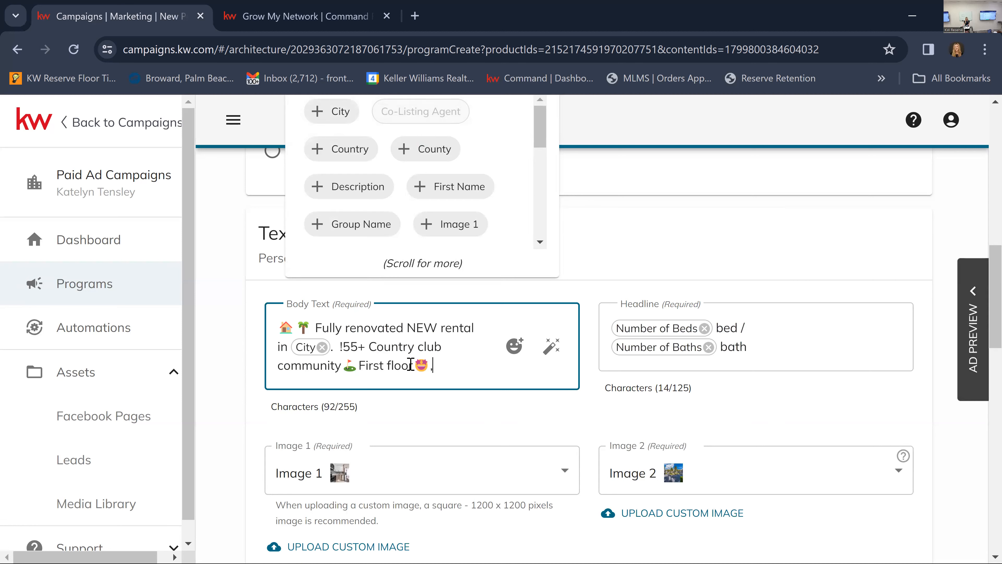
Extend "First floor" to "First floor unit!" and clean up the punctuation so that only an exclamation mark follows the City field.
{"action": "left_click", "coordinate": [413, 365]}
{"action": "type", "text": "unit!"}
{"action": "left_click", "coordinate": [343, 346]}
{"action": "key", "text": "BackSpace"}
{"action": "key", "text": "BackSpace"}
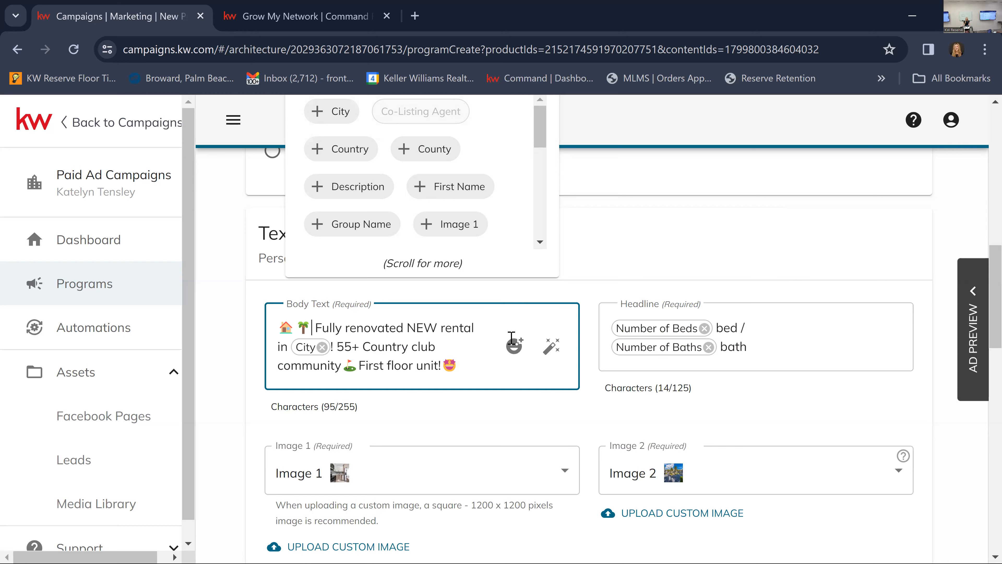
{"action": "left_click", "coordinate": [666, 256]}
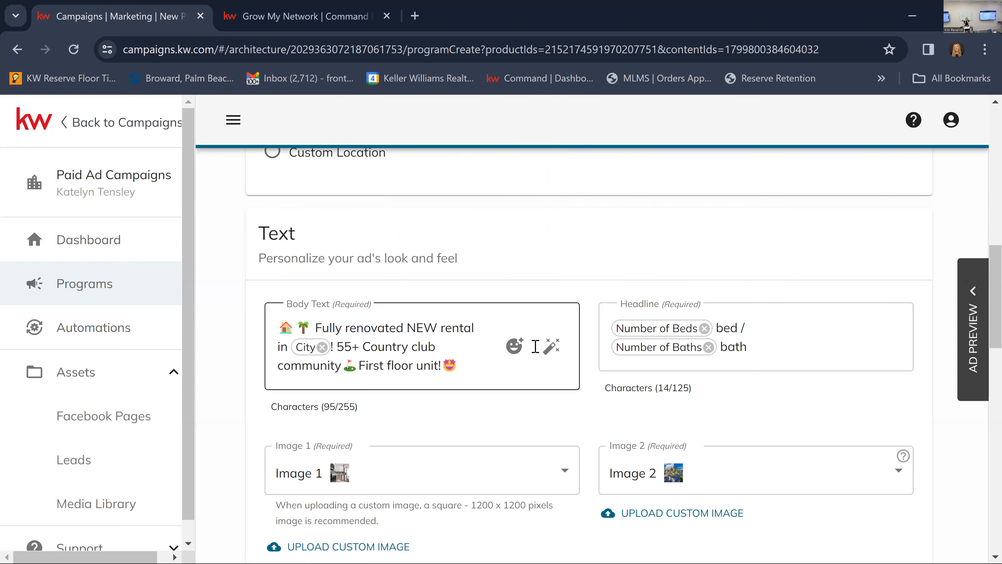
{"action": "left_click", "coordinate": [460, 365]}
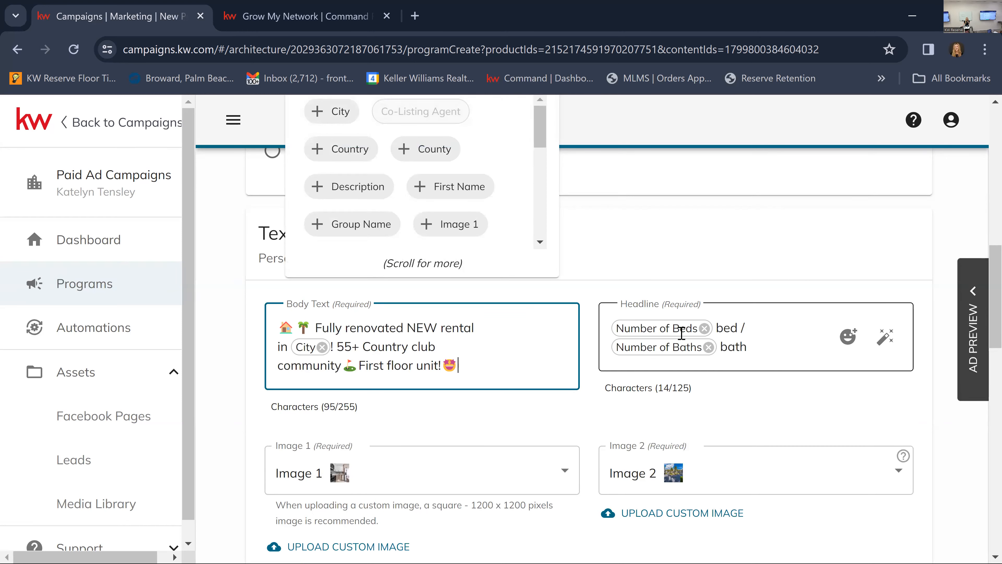
{"action": "left_click", "coordinate": [631, 342]}
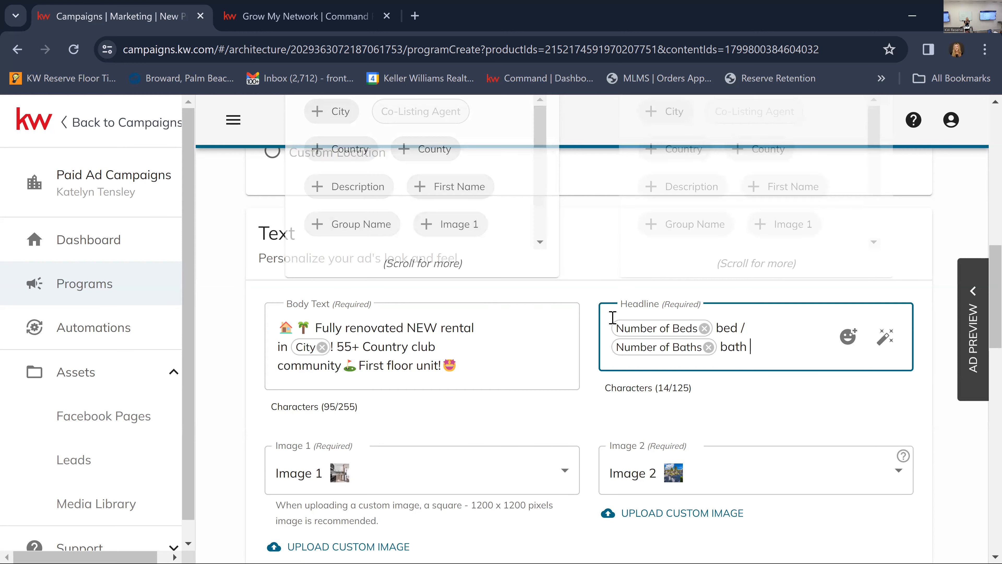
{"action": "left_click", "coordinate": [476, 365]}
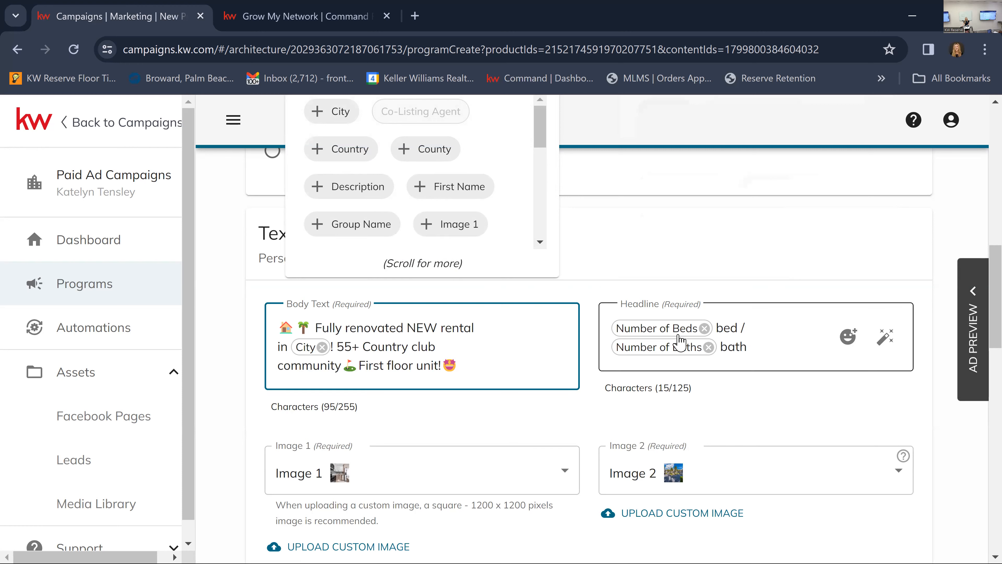
Replace the bed and bath headline with "$1,900 / month".
{"action": "left_click_drag", "start_coordinate": [734, 338], "coordinate": [626, 337]}
{"action": "key", "text": "BackSpace"}
{"action": "key", "text": "BackSpace"}
{"action": "key", "text": "BackSpace"}
{"action": "key", "text": "BackSpace"}
{"action": "key", "text": "BackSpace"}
{"action": "key", "text": "BackSpace"}
{"action": "key", "text": "BackSpace"}
{"action": "key", "text": "BackSpace"}
{"action": "key", "text": "BackSpace"}
{"action": "key", "text": "BackSpace"}
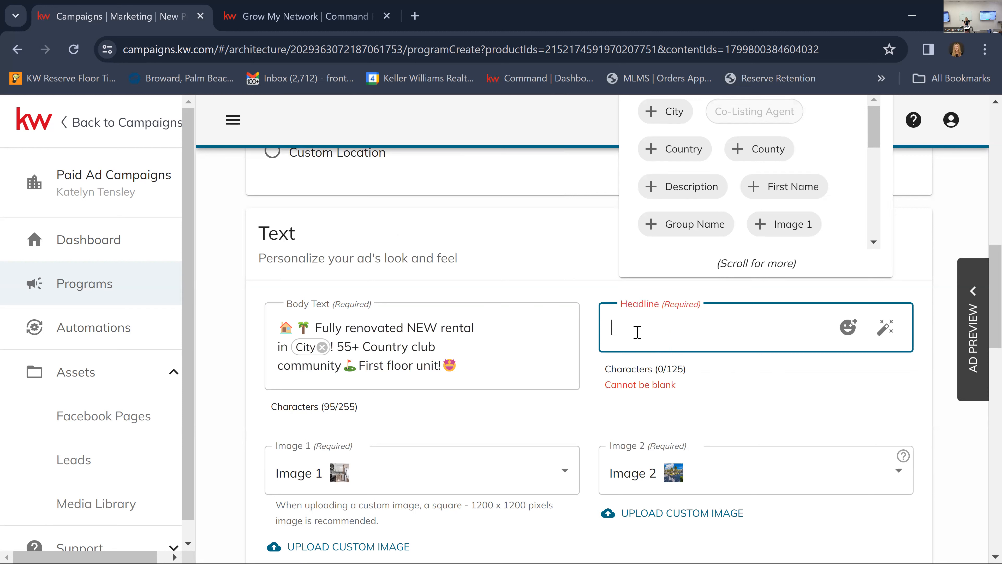
{"action": "type", "text": "$1,900 / month"}
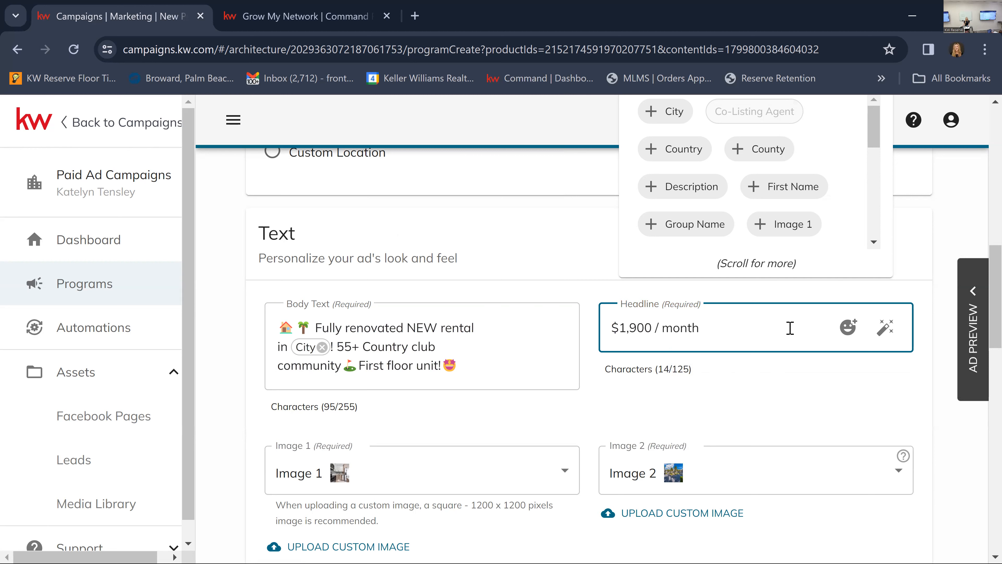
Find the exploding head emoji by searching for "mind" and add it at the end of the headline.
{"action": "left_click", "coordinate": [848, 334]}
{"action": "left_click", "coordinate": [848, 332]}
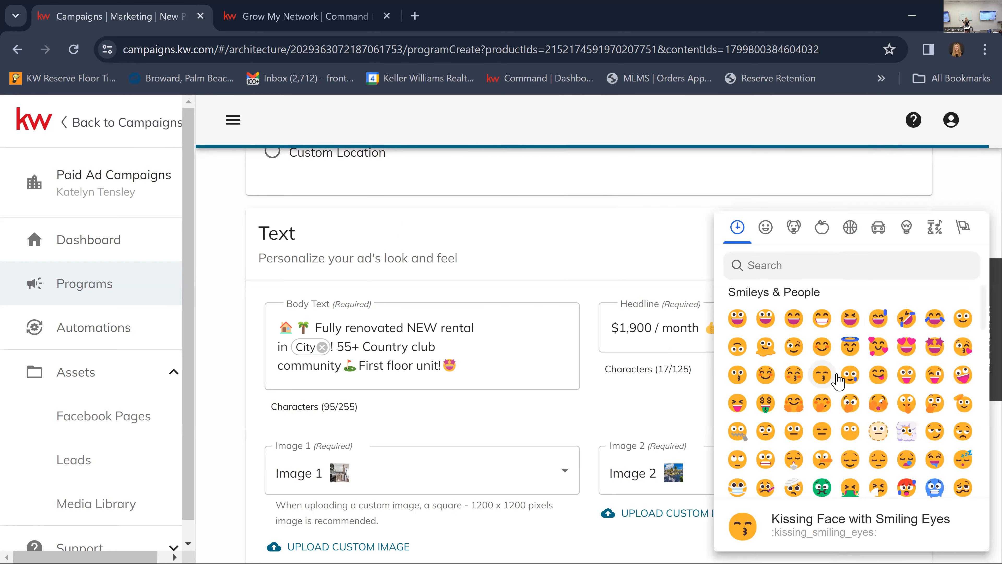
{"action": "left_click", "coordinate": [844, 264]}
{"action": "type", "text": "mind"}
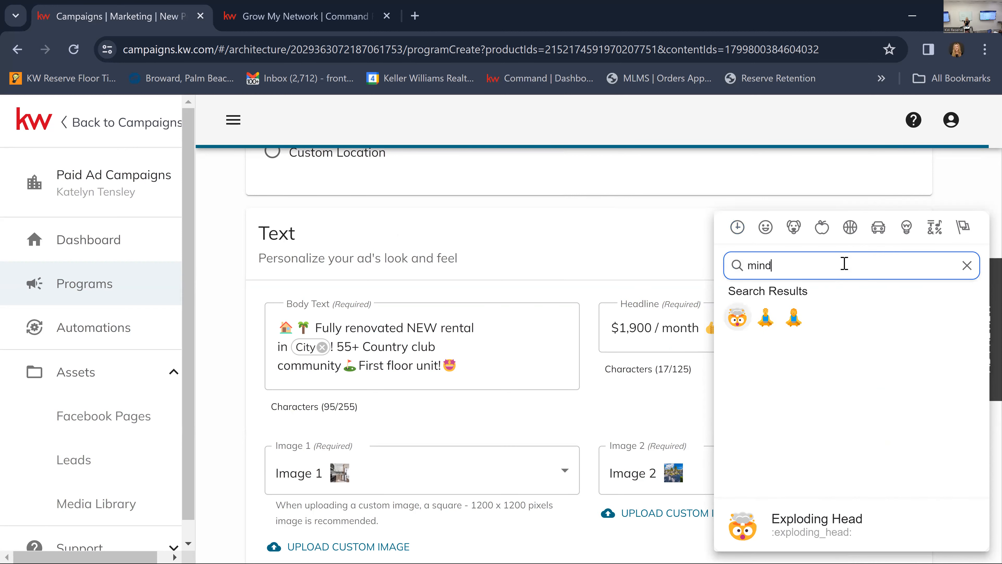
{"action": "left_click", "coordinate": [746, 317]}
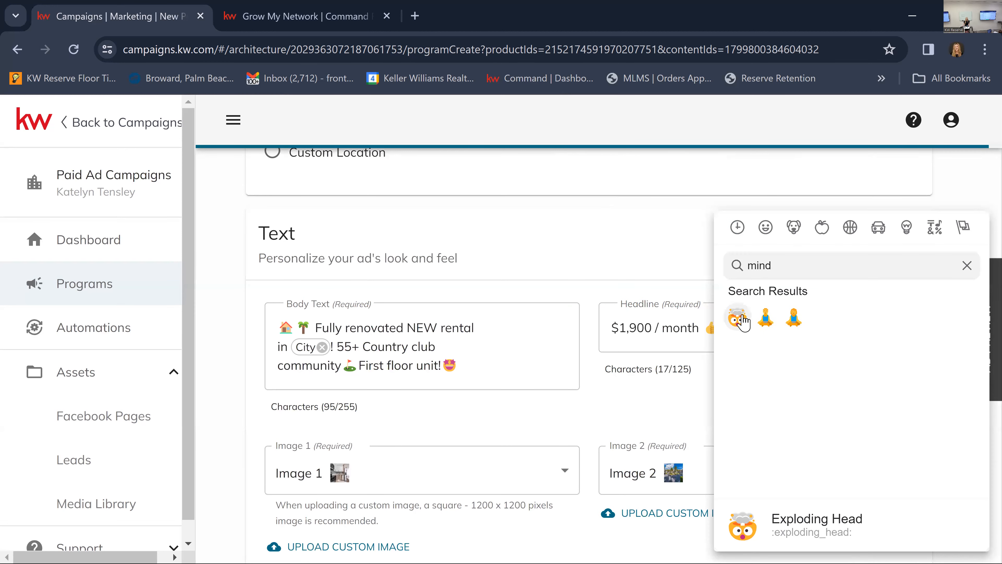
{"action": "left_click", "coordinate": [737, 328]}
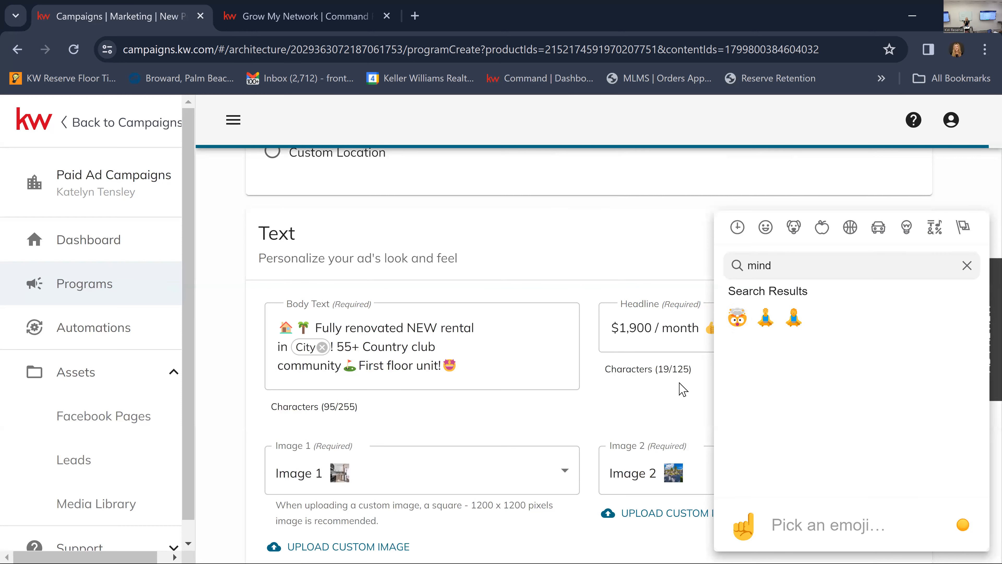
Delete the thumbs-up and the duplicate exploding head emoji from the headline, keeping one exploding head after "$1,900 / month".
{"action": "left_click", "coordinate": [713, 380]}
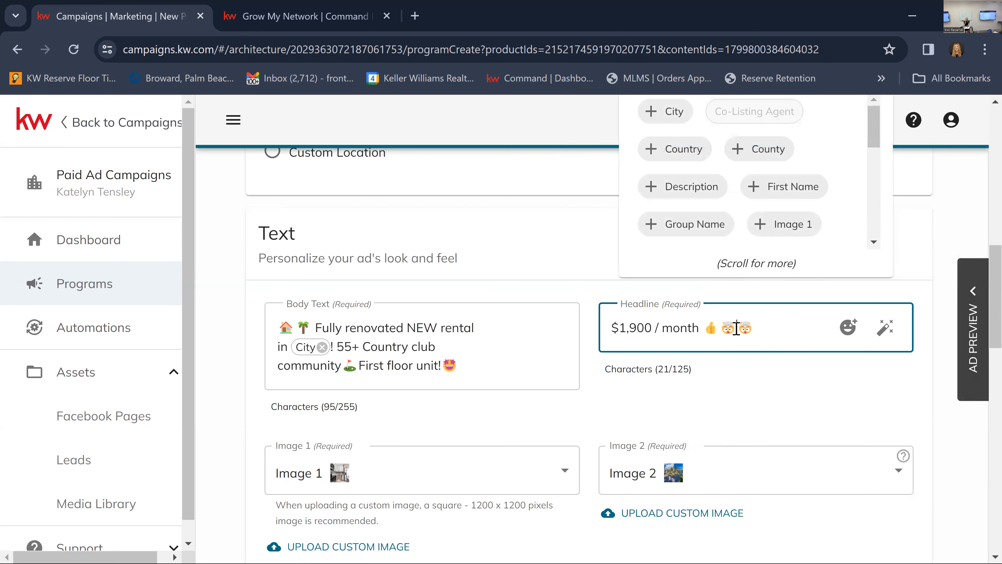
{"action": "key", "text": "BackSpace"}
{"action": "key", "text": "BackSpace"}
{"action": "left_click", "coordinate": [814, 395]}
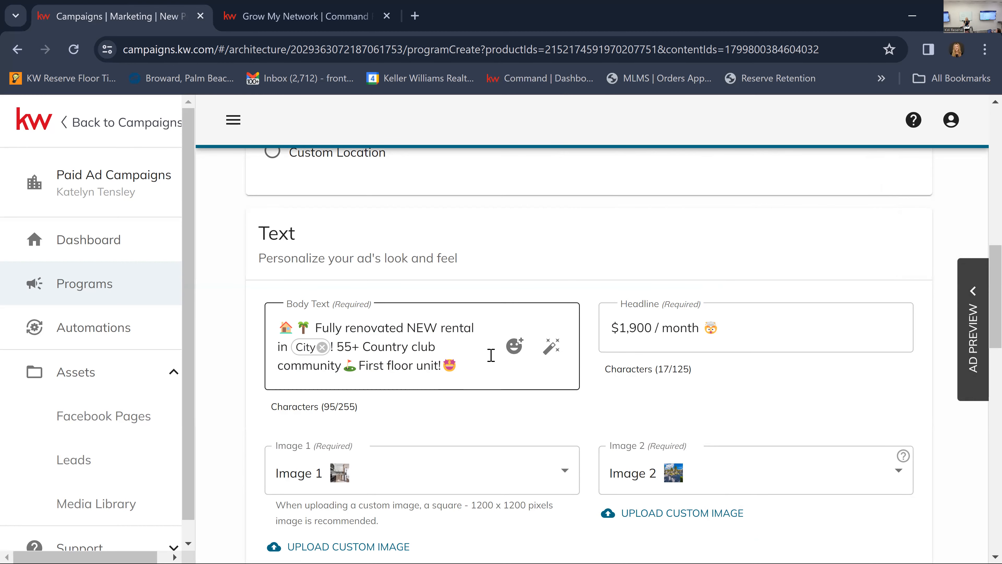
Check the revised headline in the ad preview and return to the form.
{"action": "left_click", "coordinate": [959, 295]}
{"action": "scroll", "coordinate": [466, 341], "scroll_direction": "down", "scroll_amount": 5}
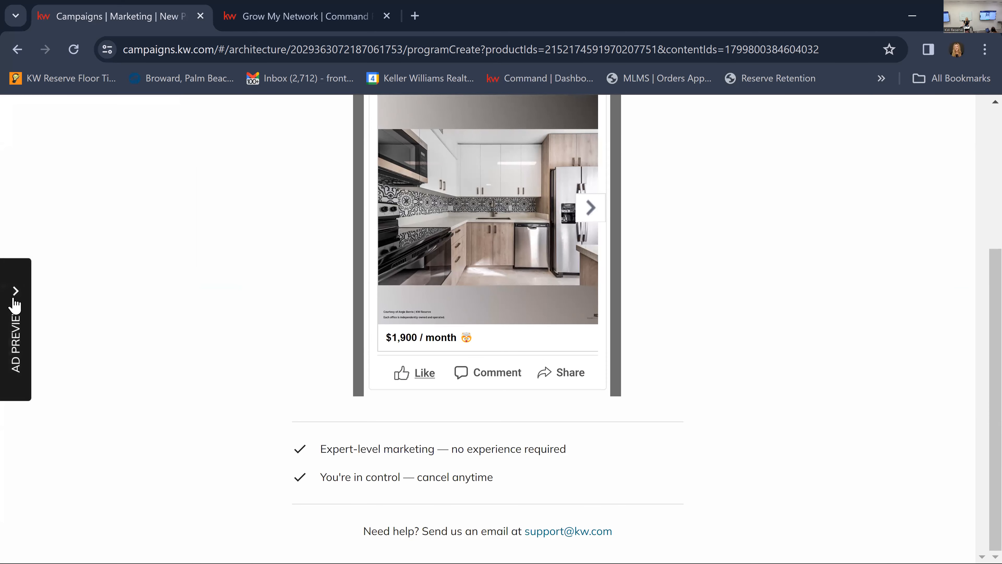
{"action": "left_click", "coordinate": [31, 299]}
Find the right-pointing hand emoji by searching for "point" and add it at the end of the headline.
{"action": "left_click", "coordinate": [735, 321]}
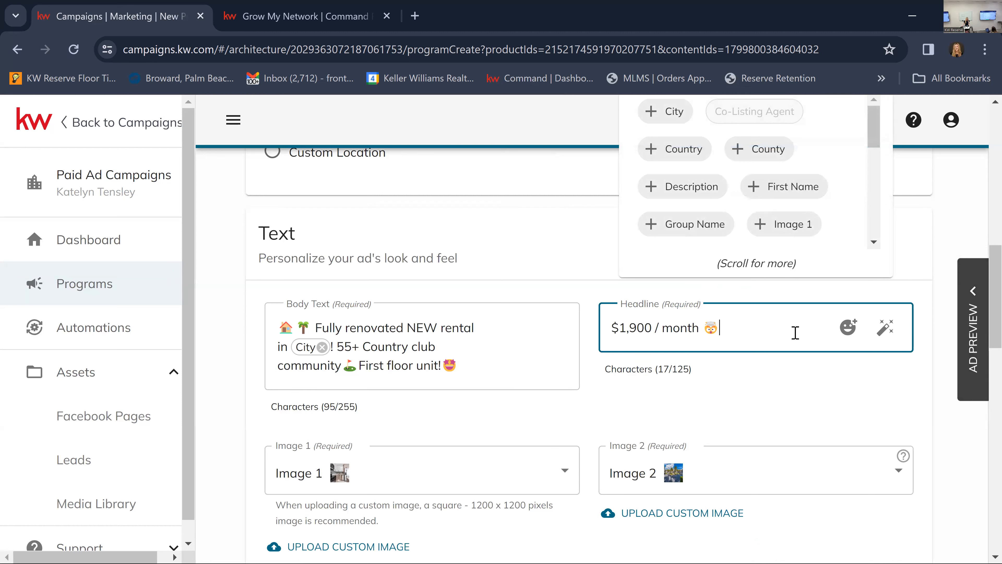
{"action": "left_click", "coordinate": [848, 328]}
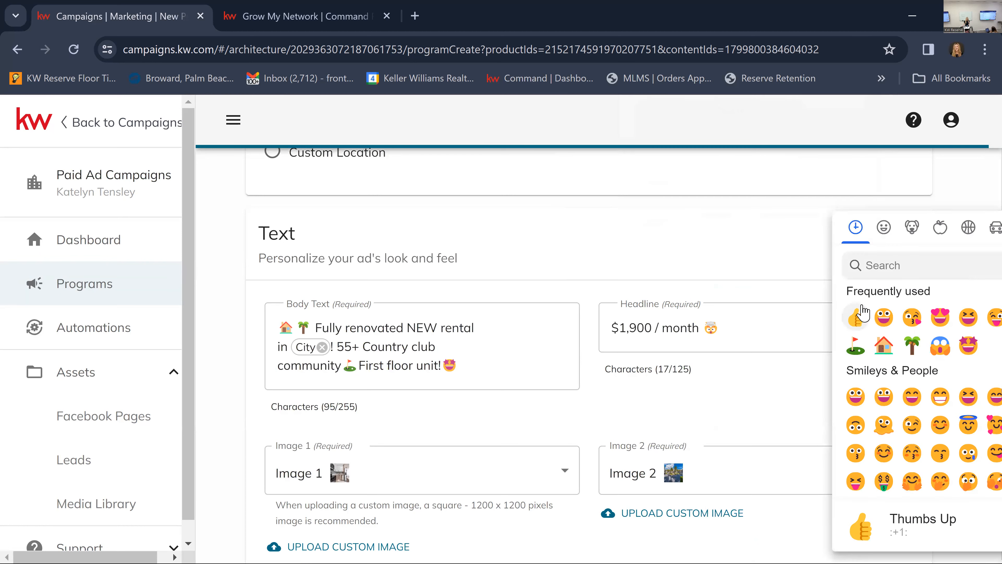
{"action": "left_click", "coordinate": [909, 266]}
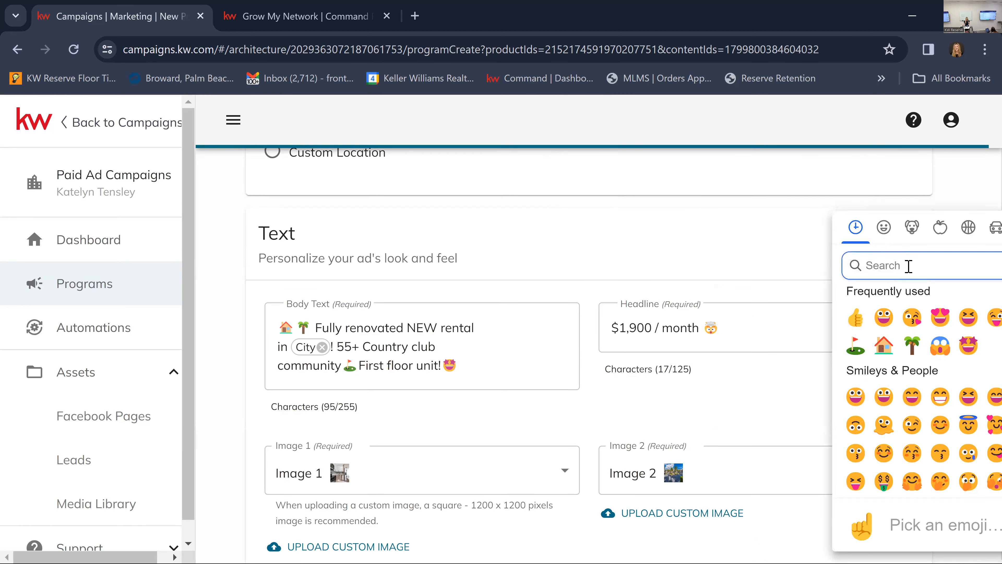
{"action": "type", "text": "point"}
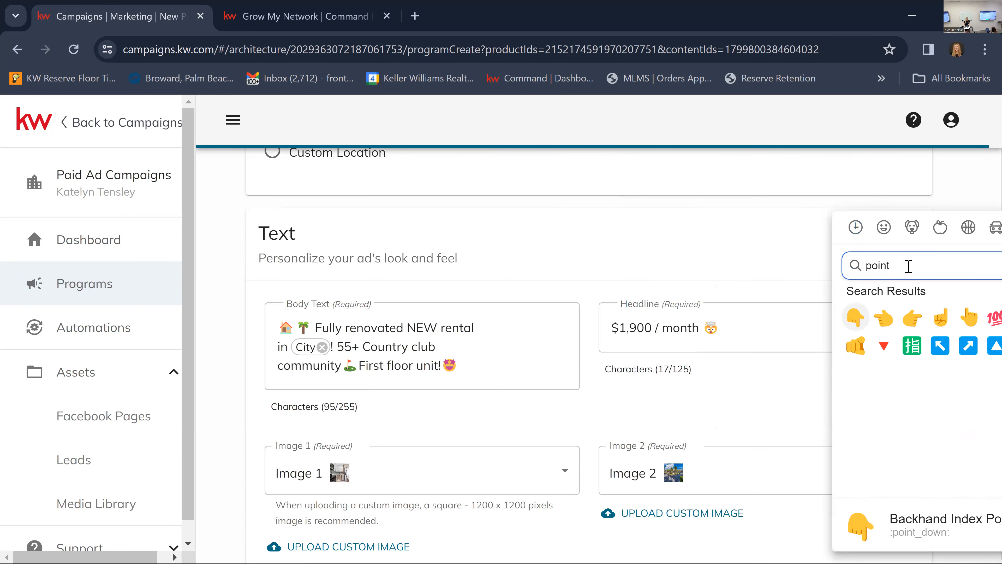
{"action": "left_click", "coordinate": [912, 318]}
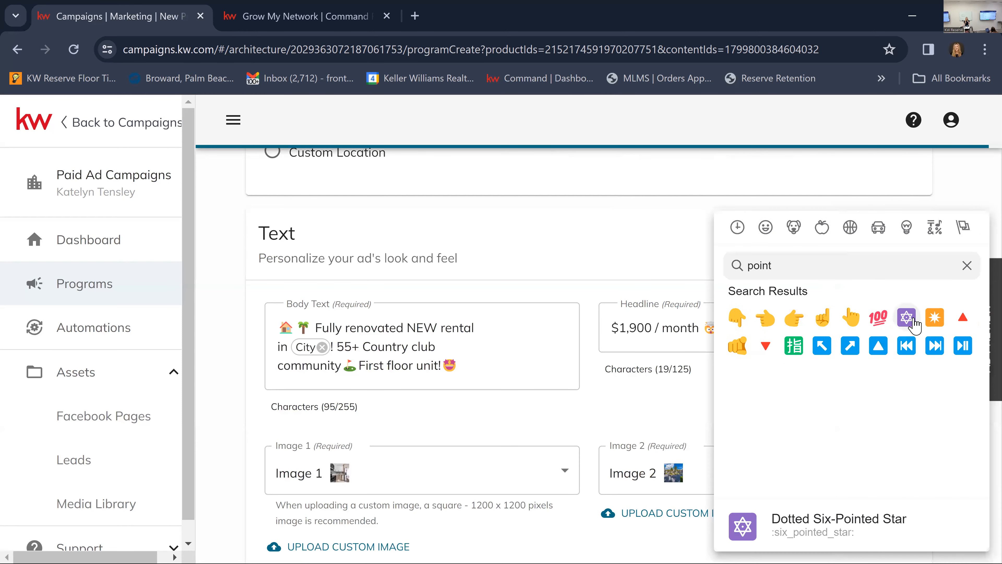
{"action": "left_click", "coordinate": [651, 230]}
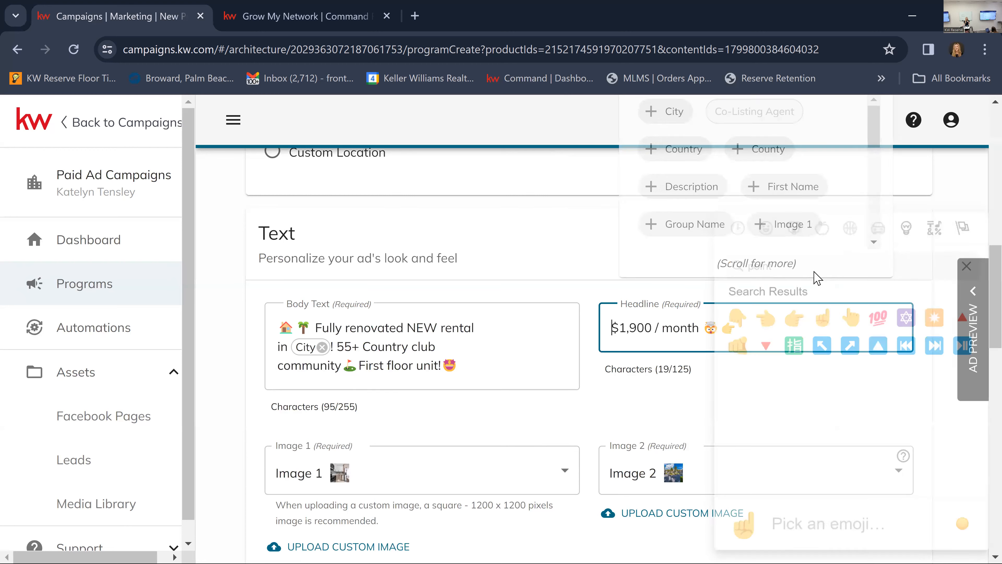
Review the body text and the headline with its pointing hand in the ad preview.
{"action": "left_click", "coordinate": [960, 272]}
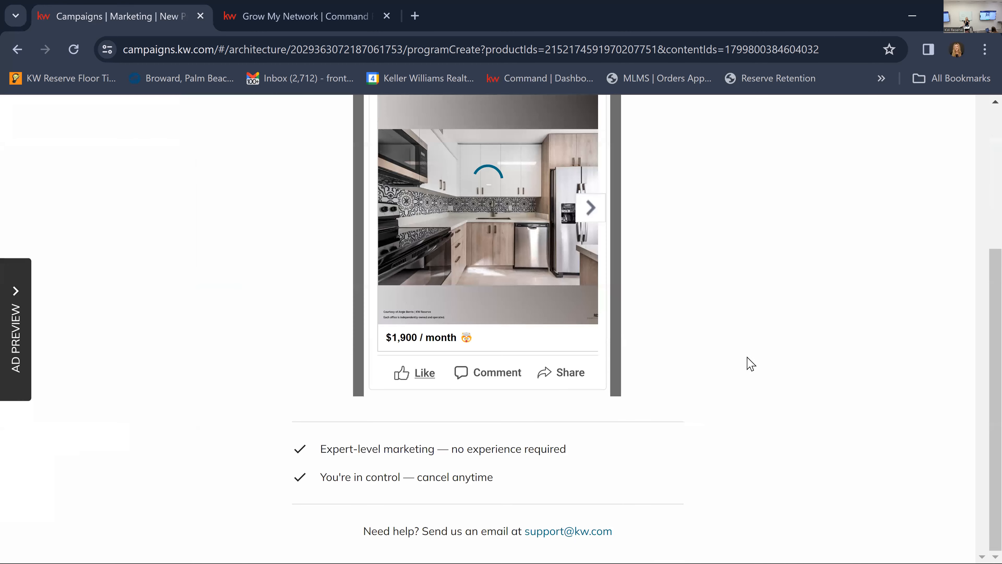
{"action": "scroll", "coordinate": [661, 399], "scroll_direction": "up", "scroll_amount": 4}
{"action": "scroll", "coordinate": [661, 400], "scroll_direction": "down", "scroll_amount": 2}
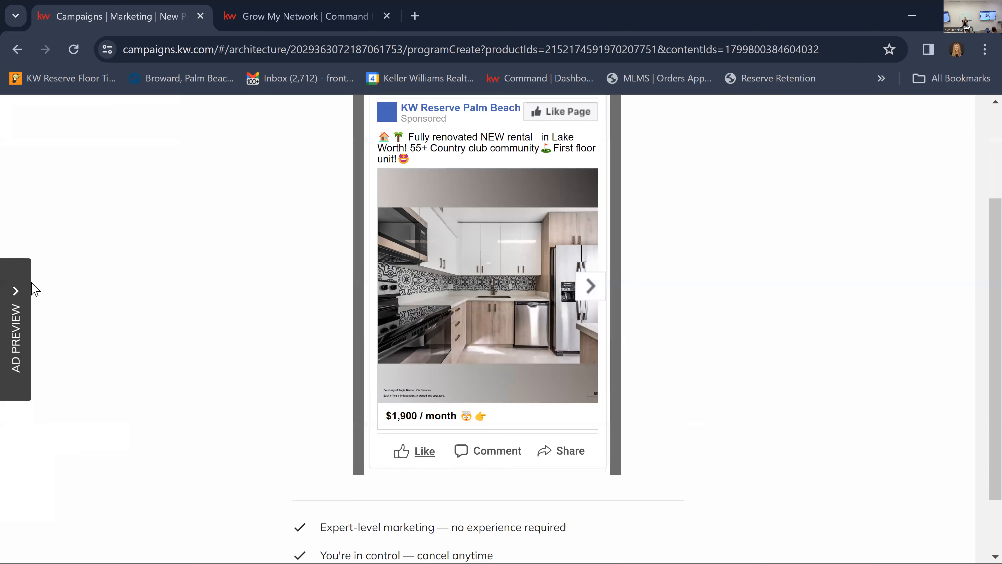
{"action": "left_click", "coordinate": [19, 300]}
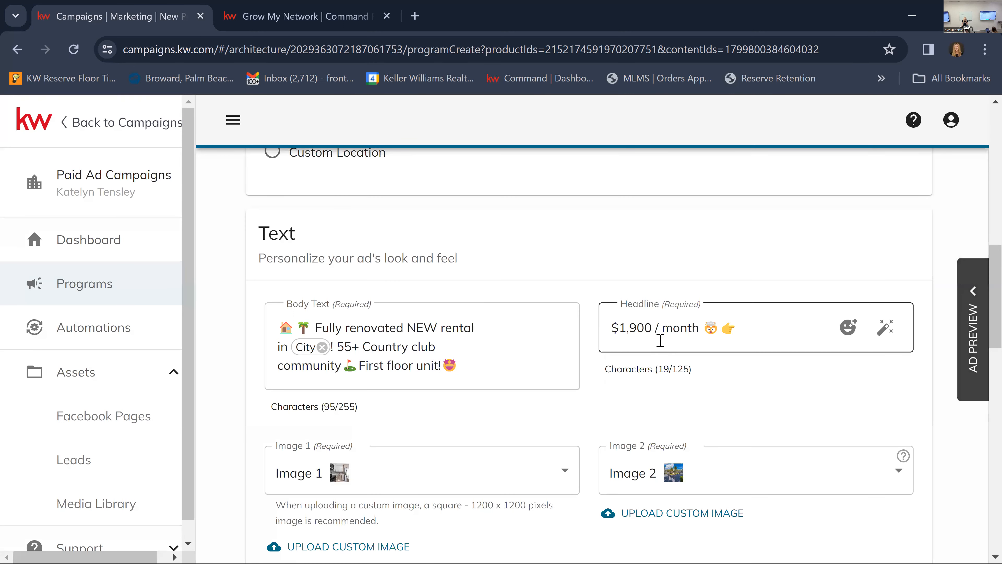
Add a new line reading "Click Learn More" at the end of the body text.
{"action": "left_click", "coordinate": [462, 373]}
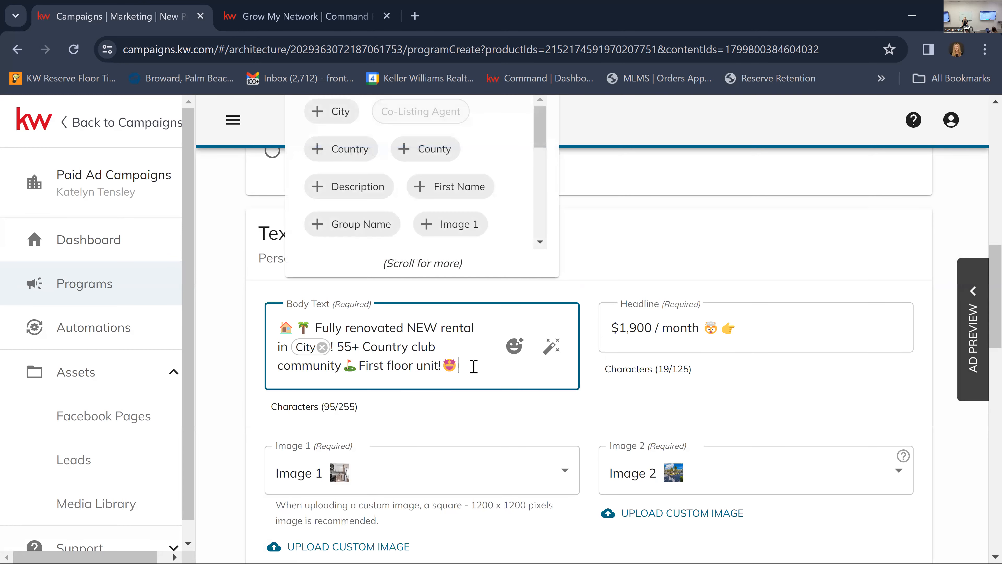
{"action": "key", "text": "Return"}
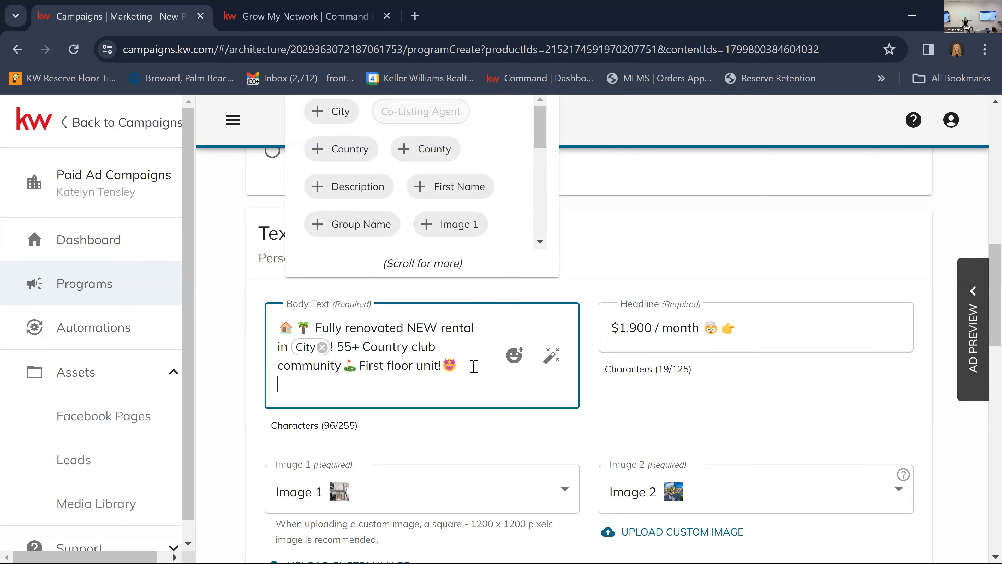
{"action": "type", "text": "Click Learn "}
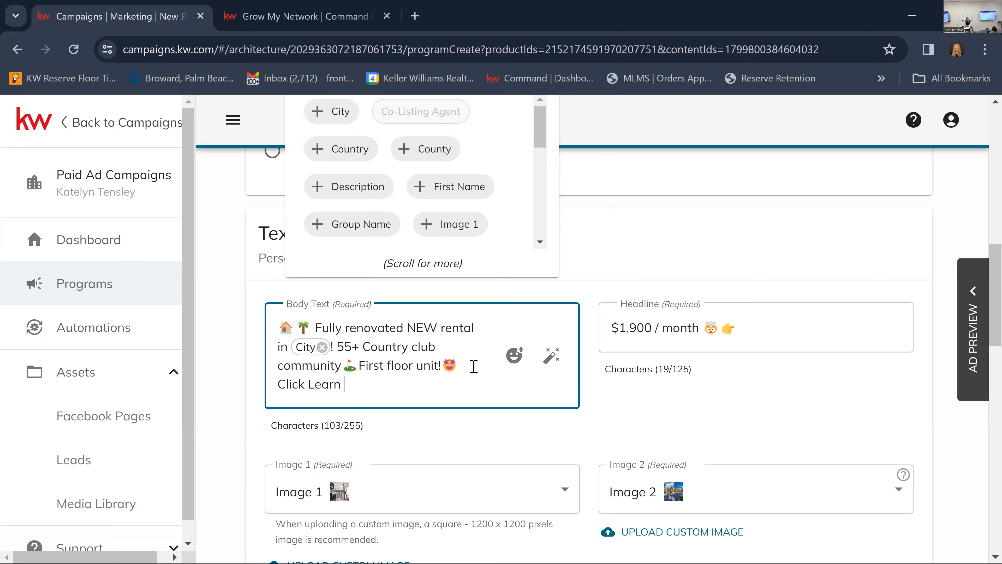
{"action": "type", "text": "More fo"}
{"action": "key", "text": "BackSpace"}
{"action": "key", "text": "BackSpace"}
Find the down-pointing hand emoji by searching for "point" and add it after "Click Learn More" in the body text.
{"action": "left_click", "coordinate": [514, 353]}
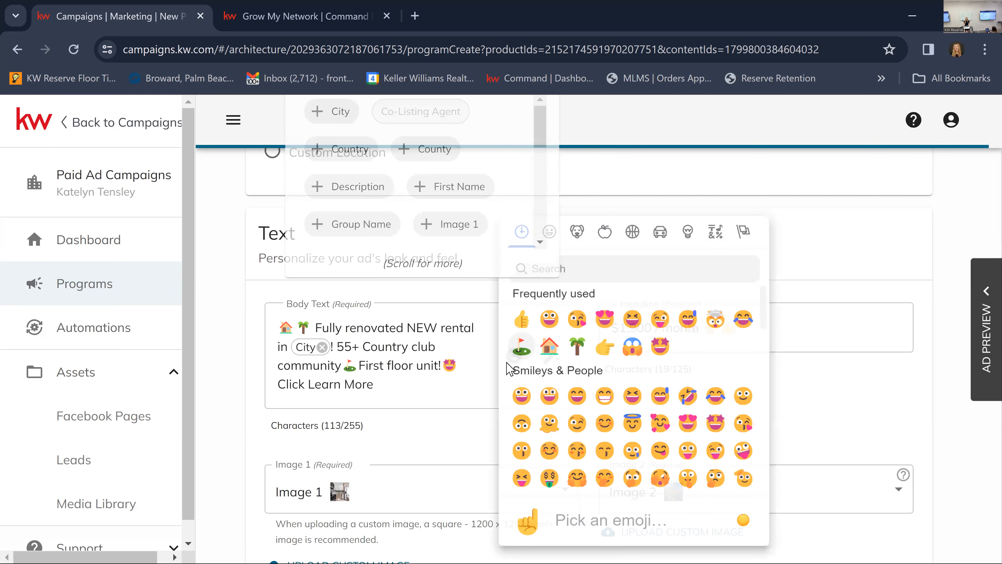
{"action": "left_click", "coordinate": [576, 271]}
{"action": "type", "text": "point"}
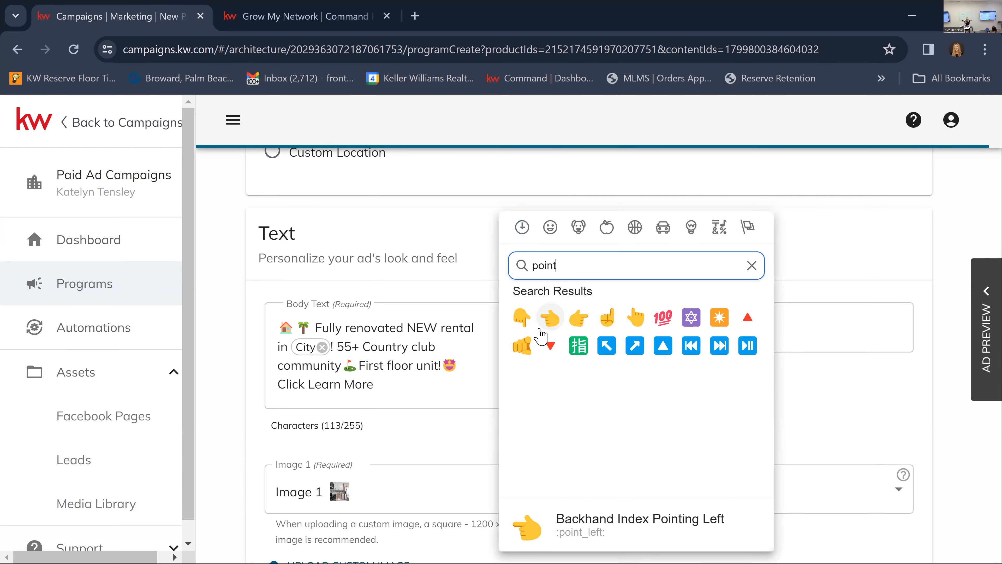
{"action": "left_click", "coordinate": [522, 317]}
{"action": "left_click", "coordinate": [495, 389]}
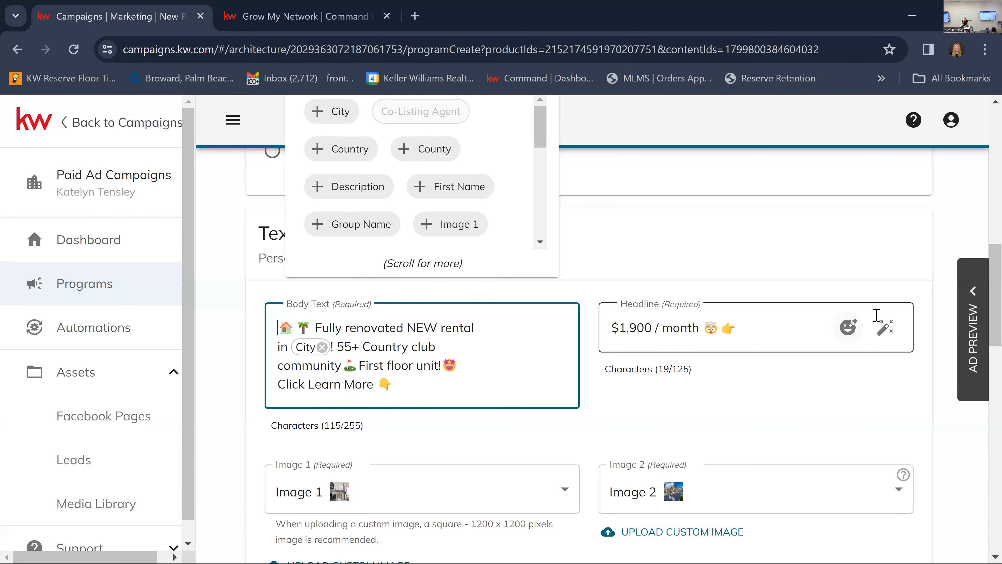
Review the "Click Learn More" line together with the headline in the ad preview.
{"action": "left_click", "coordinate": [974, 296]}
{"action": "left_click", "coordinate": [403, 338]}
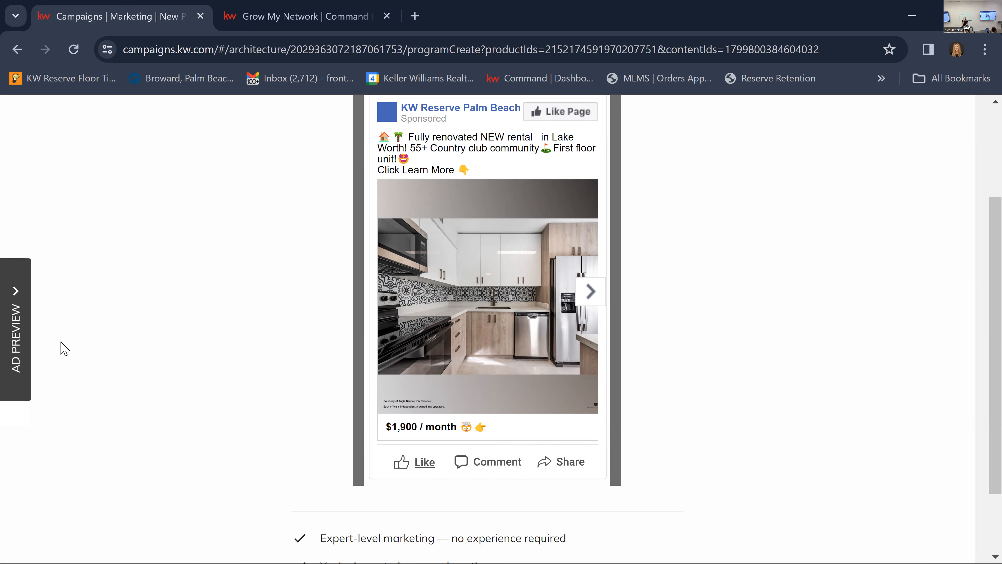
{"action": "left_click", "coordinate": [25, 319]}
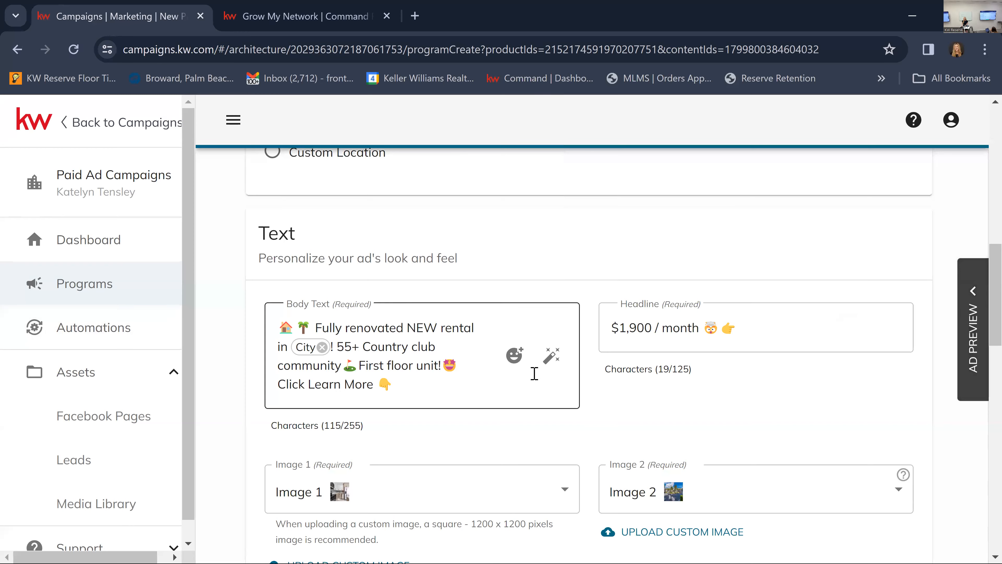
{"action": "scroll", "coordinate": [533, 369], "scroll_direction": "down", "scroll_amount": 2}
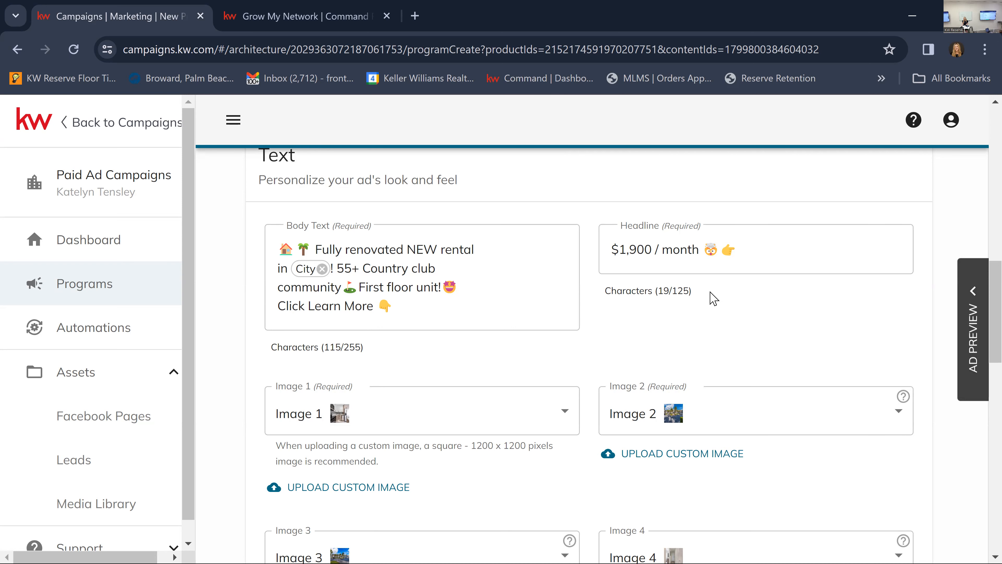
{"action": "left_click", "coordinate": [976, 294]}
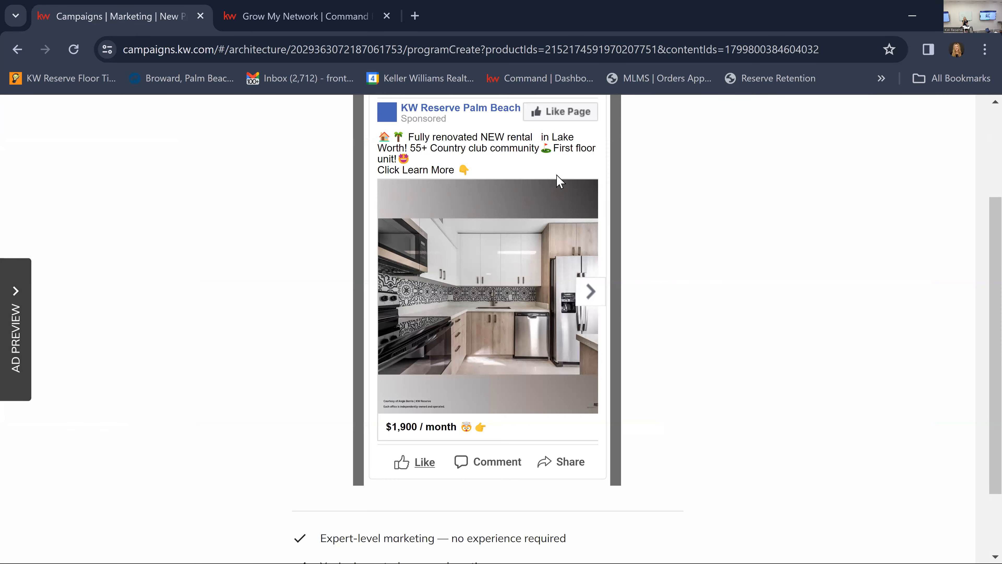
{"action": "left_click", "coordinate": [19, 316]}
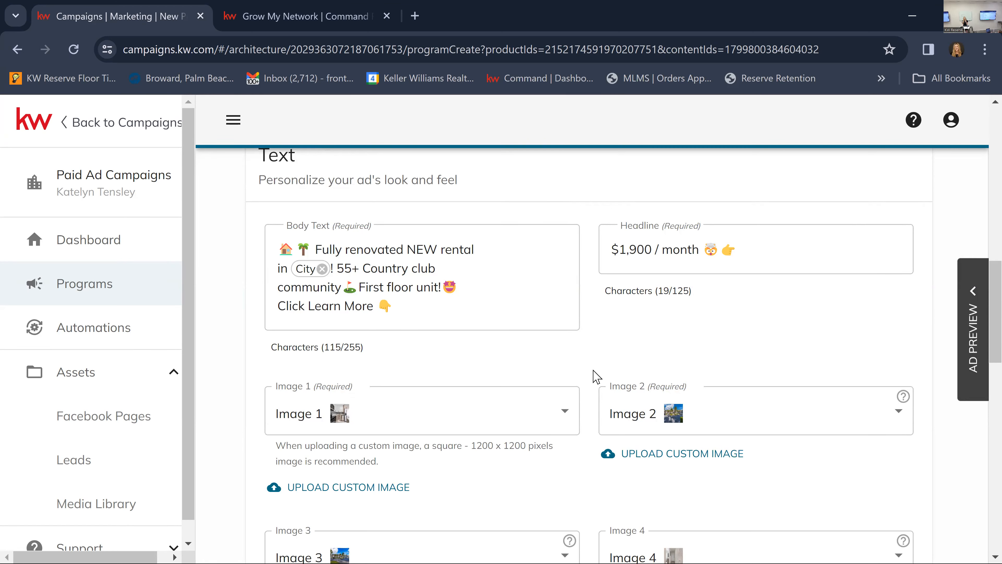
{"action": "scroll", "coordinate": [590, 373], "scroll_direction": "down", "scroll_amount": 5}
{"action": "scroll", "coordinate": [588, 372], "scroll_direction": "up", "scroll_amount": 5}
{"action": "scroll", "coordinate": [590, 369], "scroll_direction": "up", "scroll_amount": 5}
{"action": "scroll", "coordinate": [593, 367], "scroll_direction": "down", "scroll_amount": 6}
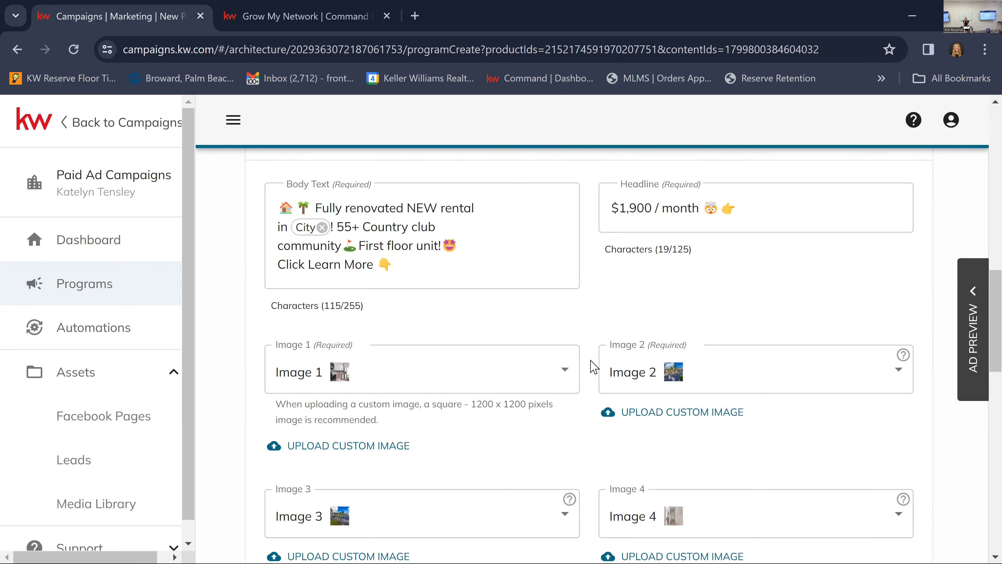
{"action": "scroll", "coordinate": [594, 367], "scroll_direction": "up", "scroll_amount": 1}
{"action": "scroll", "coordinate": [593, 367], "scroll_direction": "up", "scroll_amount": 2}
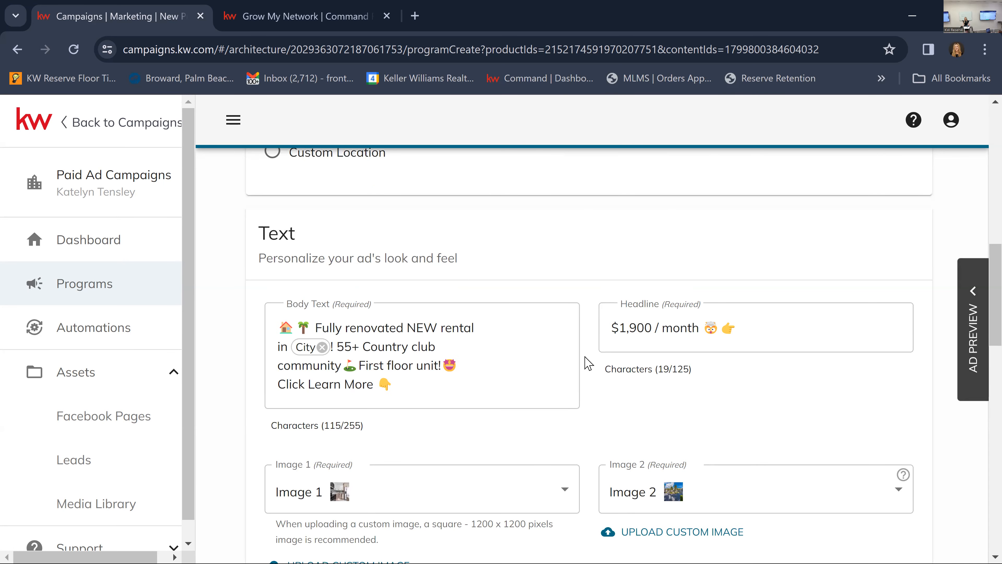
{"action": "scroll", "coordinate": [578, 397], "scroll_direction": "down", "scroll_amount": 2}
{"action": "scroll", "coordinate": [579, 397], "scroll_direction": "down", "scroll_amount": 2}
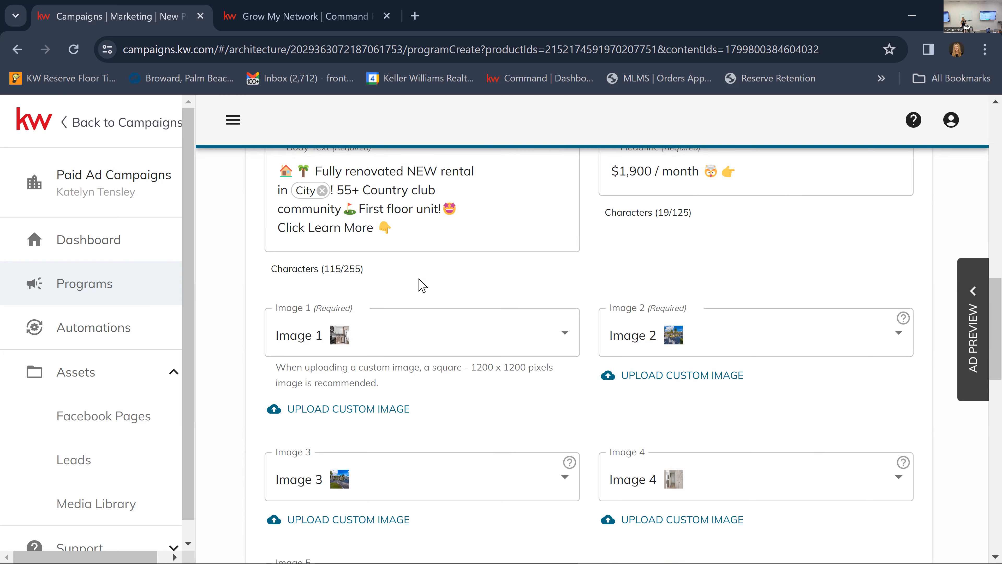
{"action": "mouse_move", "coordinate": [548, 199]}
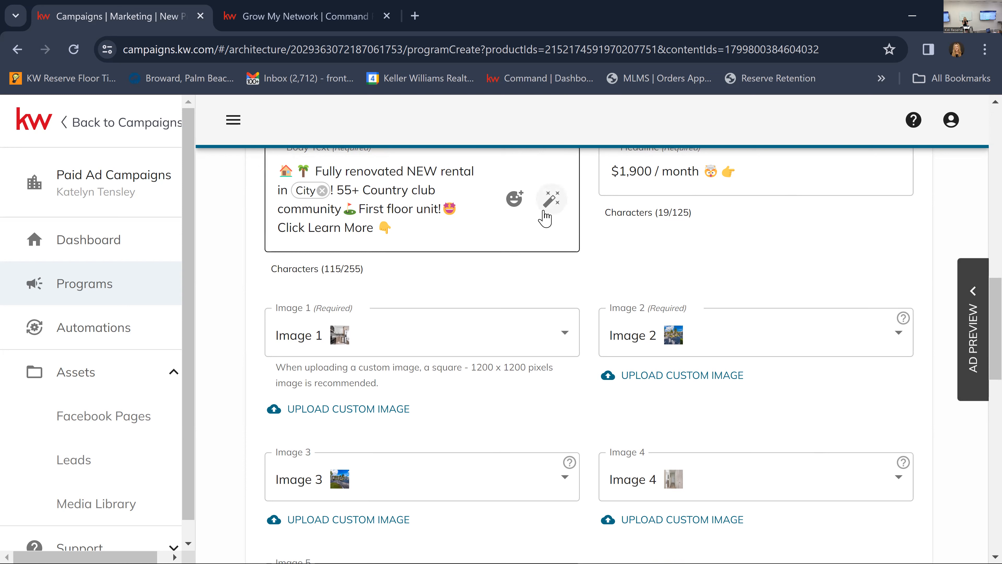
{"action": "scroll", "coordinate": [609, 312], "scroll_direction": "up", "scroll_amount": 5}
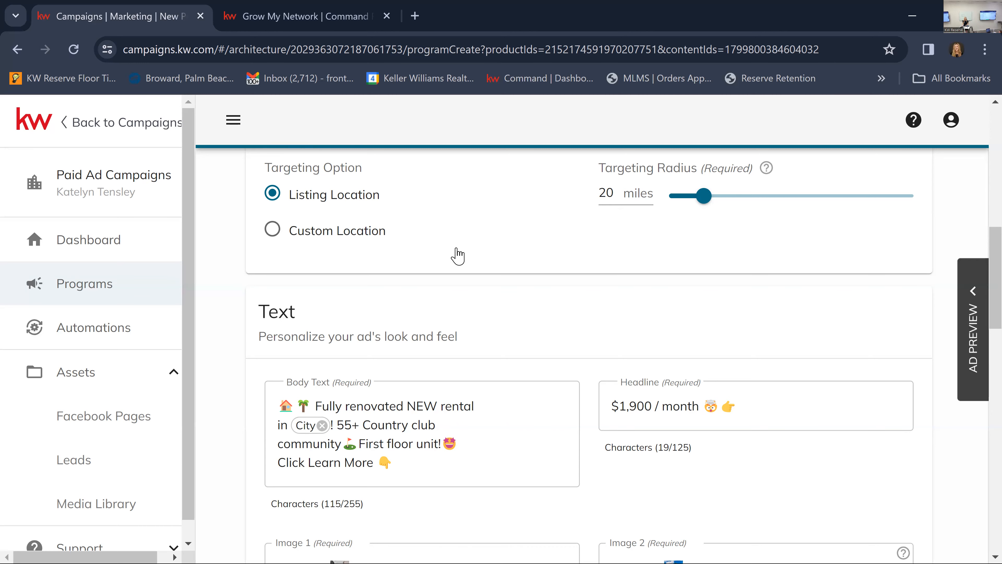
View the available photos for Image 1, enlarge the selected kitchen photo and keep the current choice.
{"action": "scroll", "coordinate": [465, 259], "scroll_direction": "down", "scroll_amount": 6}
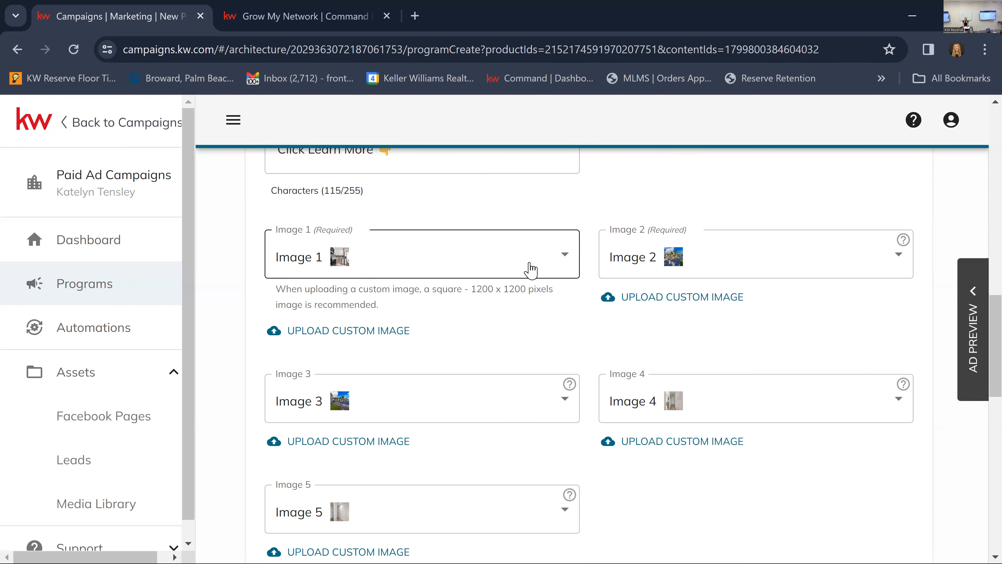
{"action": "left_click", "coordinate": [529, 270]}
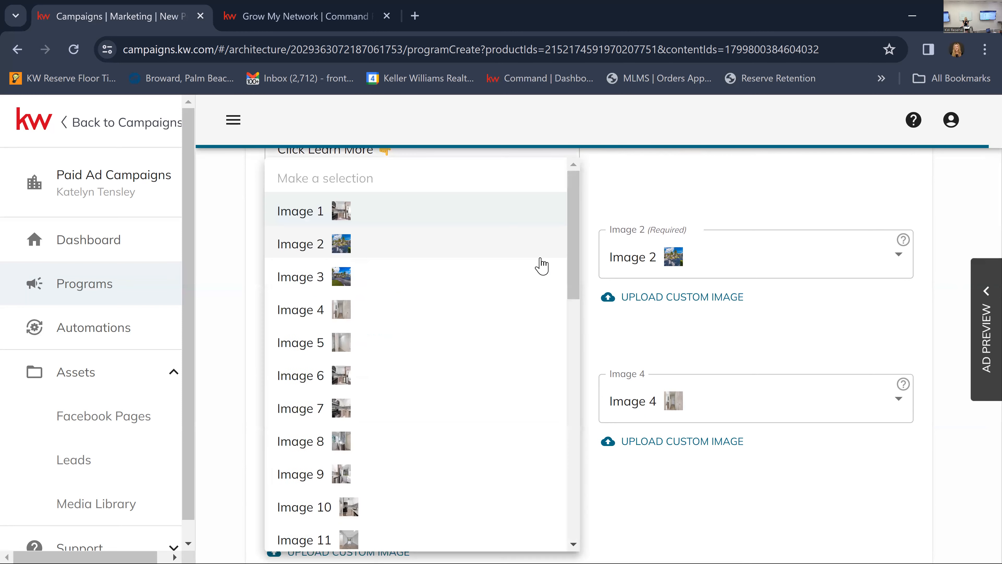
{"action": "left_click", "coordinate": [599, 220]}
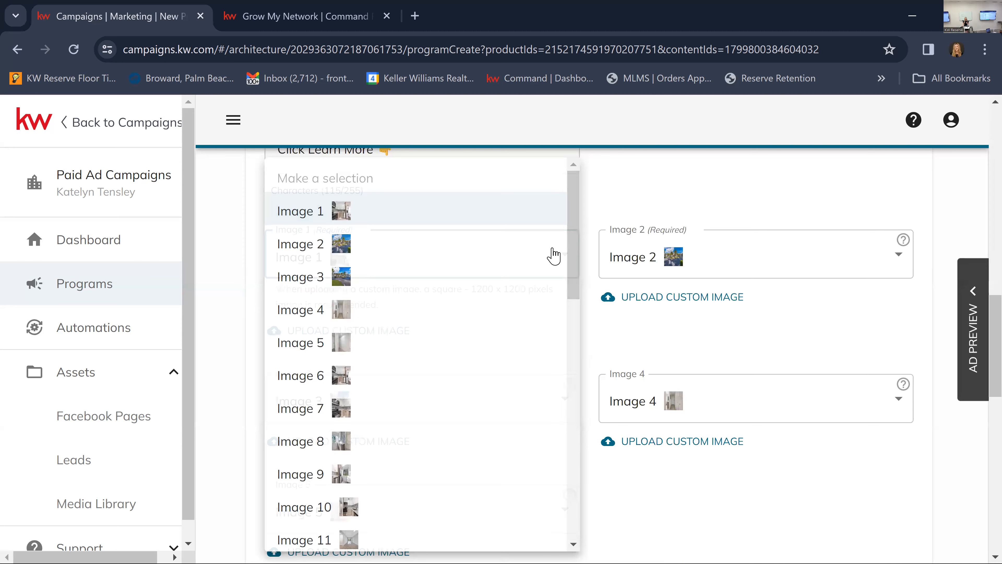
{"action": "left_click", "coordinate": [436, 272]}
{"action": "mouse_move", "coordinate": [339, 210]}
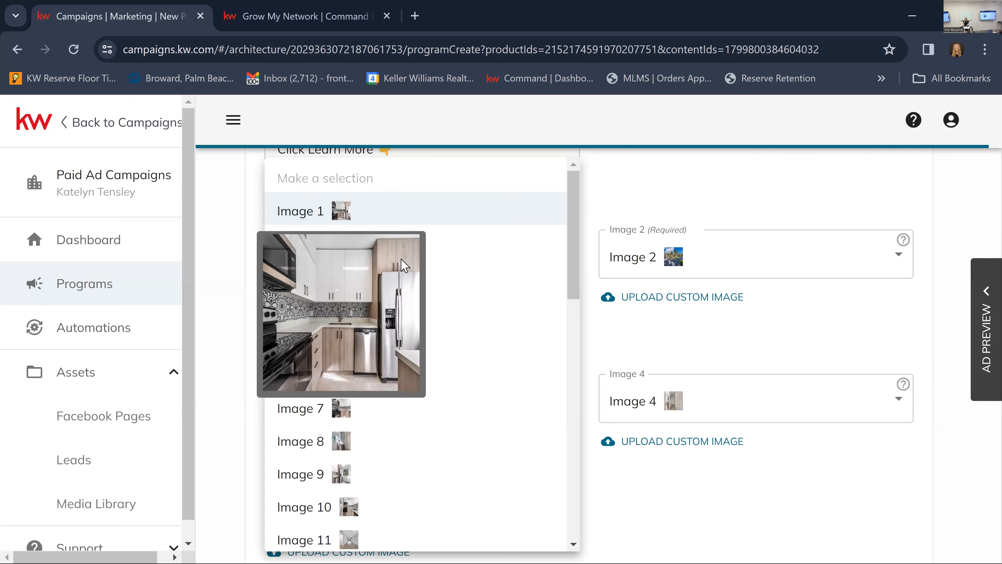
{"action": "left_click", "coordinate": [734, 261]}
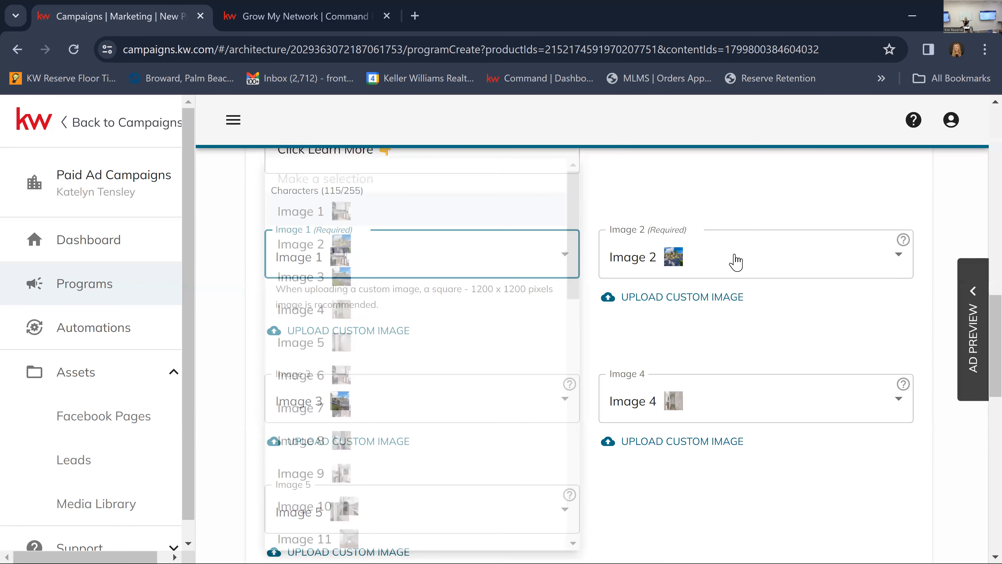
Browse the listing photos available for Image 2, enlarging several outdoor shots, and keep the current choice.
{"action": "left_click", "coordinate": [734, 261]}
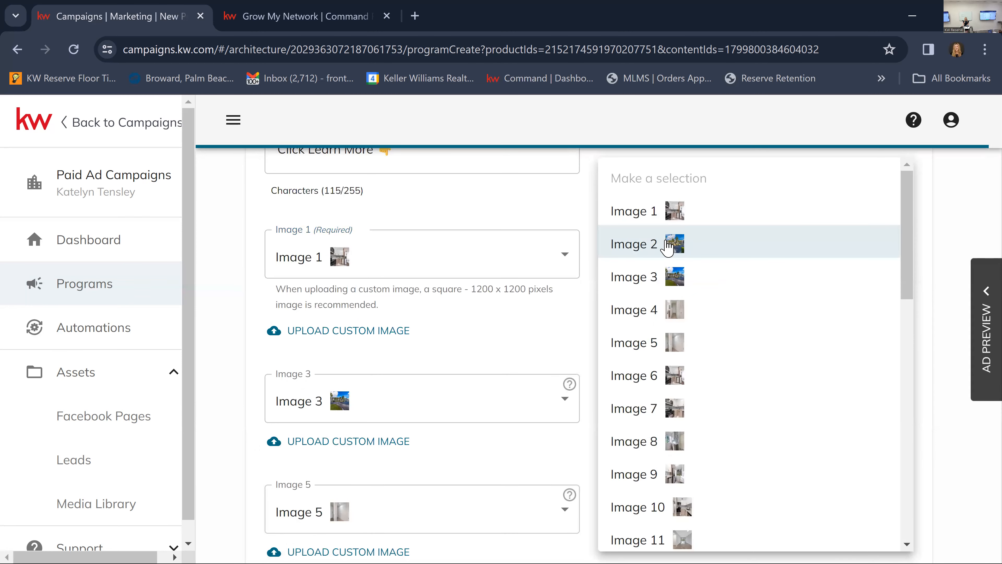
{"action": "scroll", "coordinate": [717, 425], "scroll_direction": "down", "scroll_amount": 10}
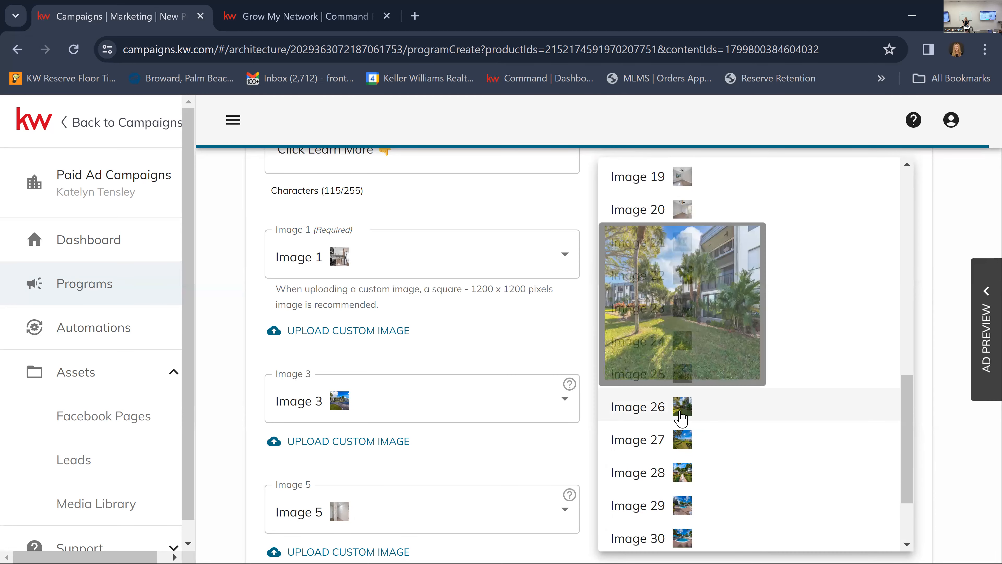
{"action": "mouse_move", "coordinate": [683, 444]}
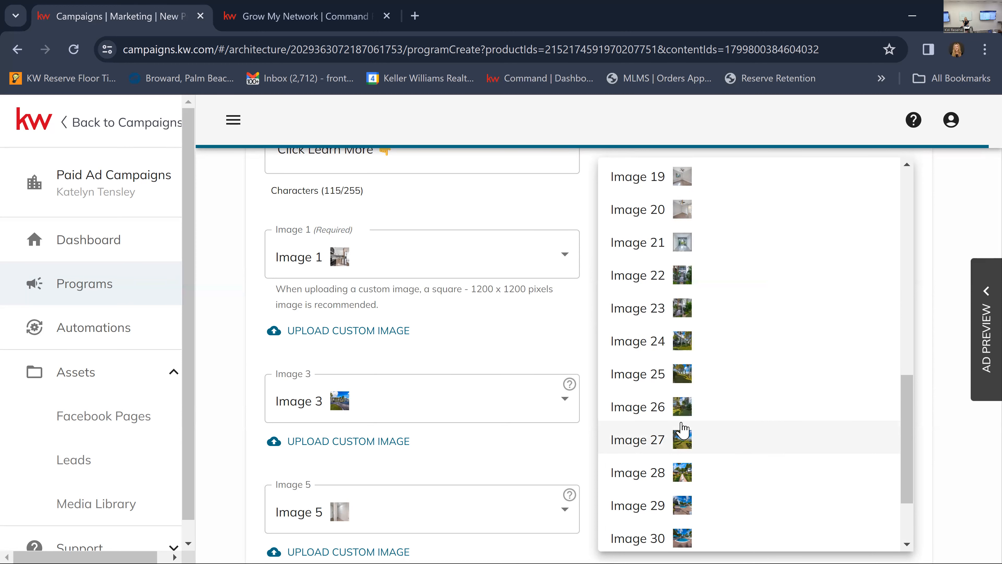
{"action": "mouse_move", "coordinate": [682, 412]}
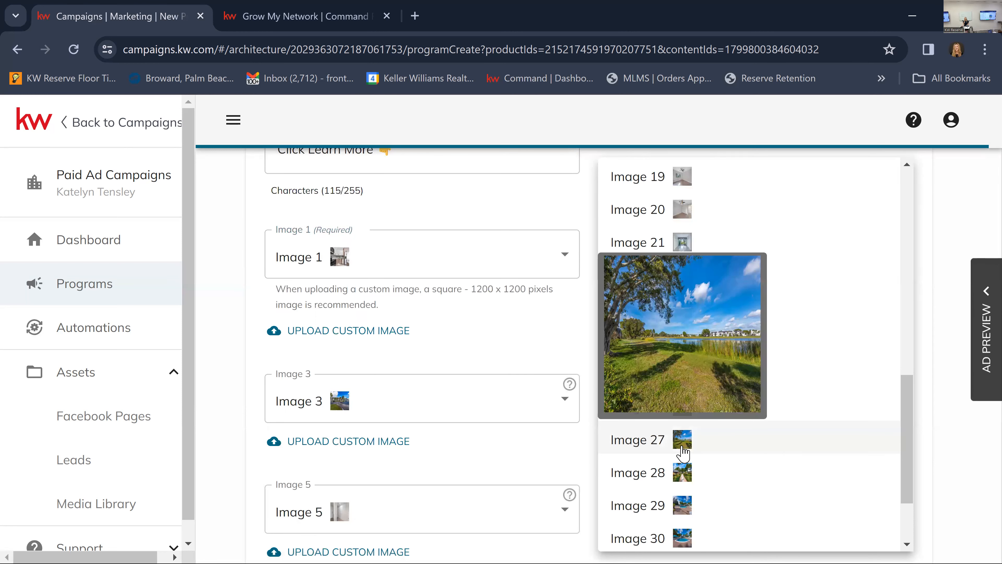
{"action": "mouse_move", "coordinate": [683, 472]}
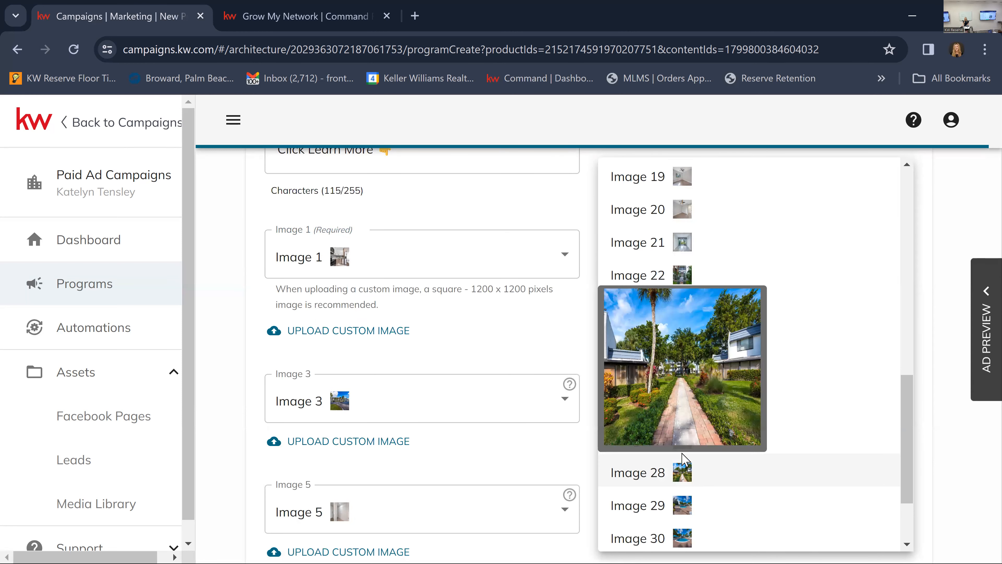
{"action": "left_click", "coordinate": [423, 466]}
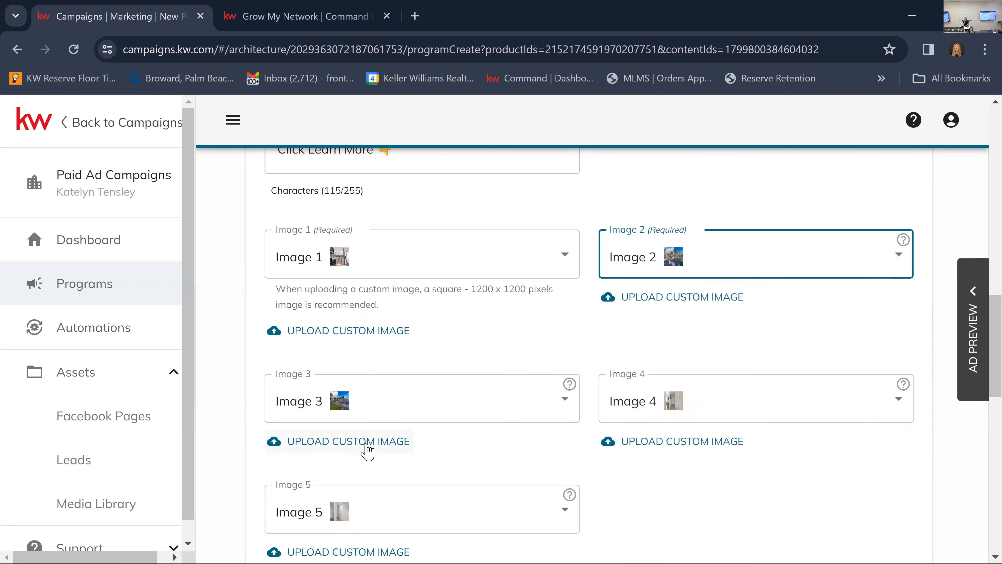
Switch Image 3 to a custom image and upload the capping flyer JPG from the Downloads folder to the media library.
{"action": "left_click", "coordinate": [368, 448]}
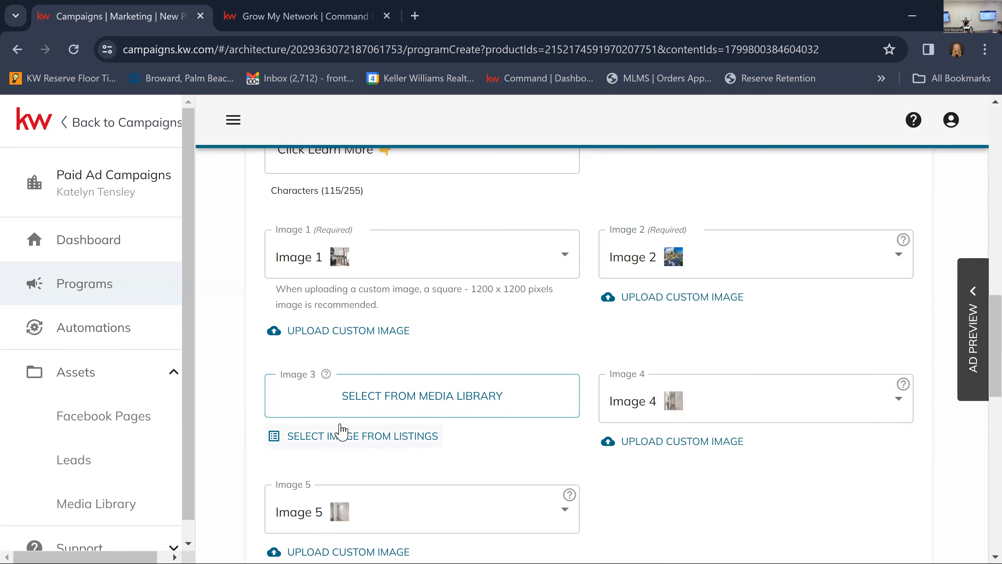
{"action": "left_click", "coordinate": [432, 409]}
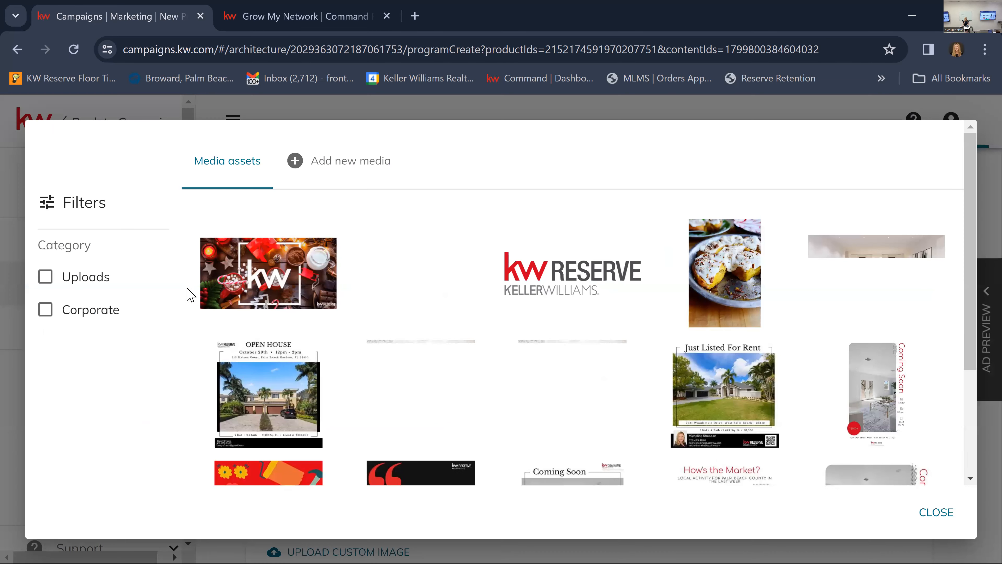
{"action": "left_click", "coordinate": [315, 160]}
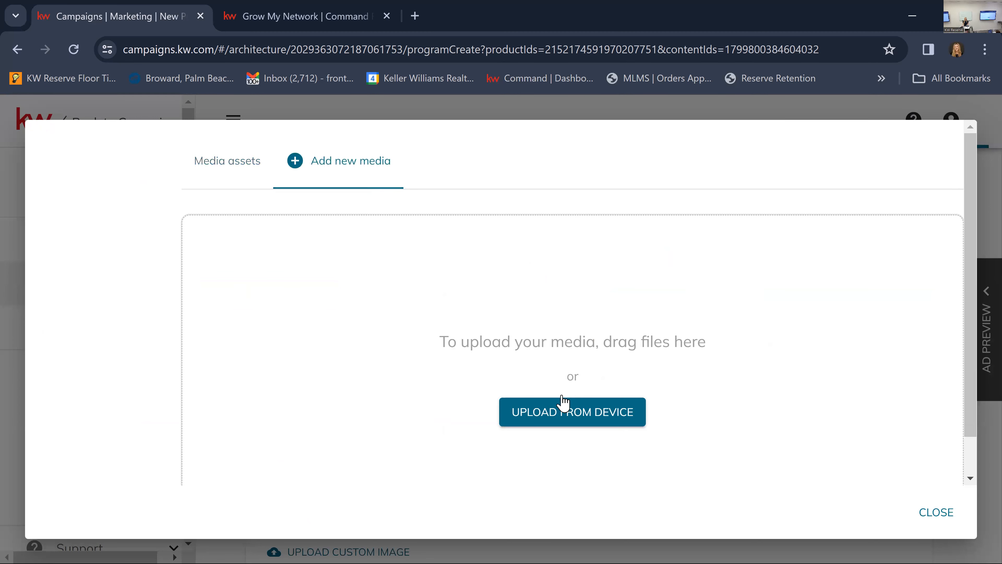
{"action": "scroll", "coordinate": [592, 399], "scroll_direction": "down", "scroll_amount": 2}
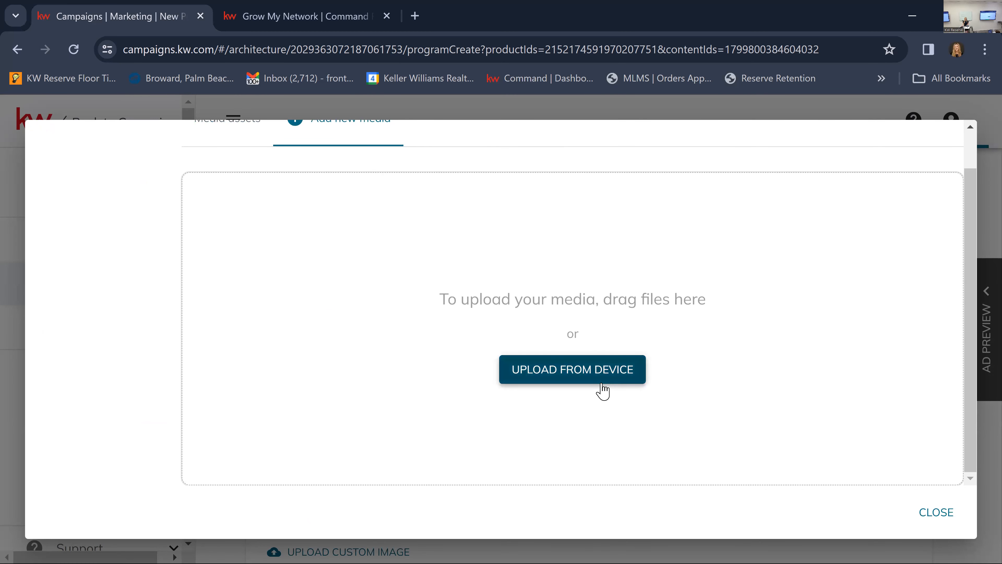
{"action": "left_click", "coordinate": [604, 375]}
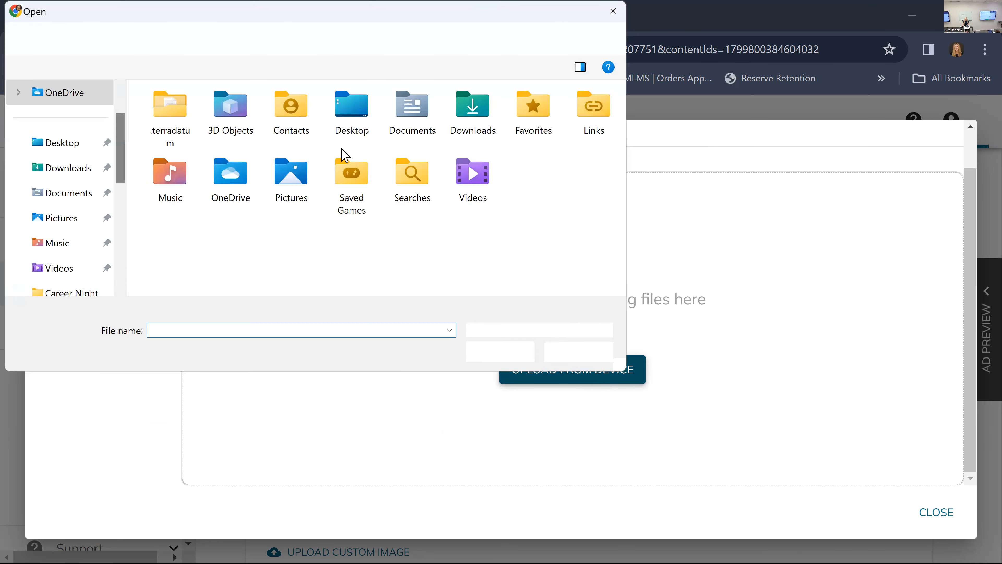
{"action": "left_click", "coordinate": [93, 164]}
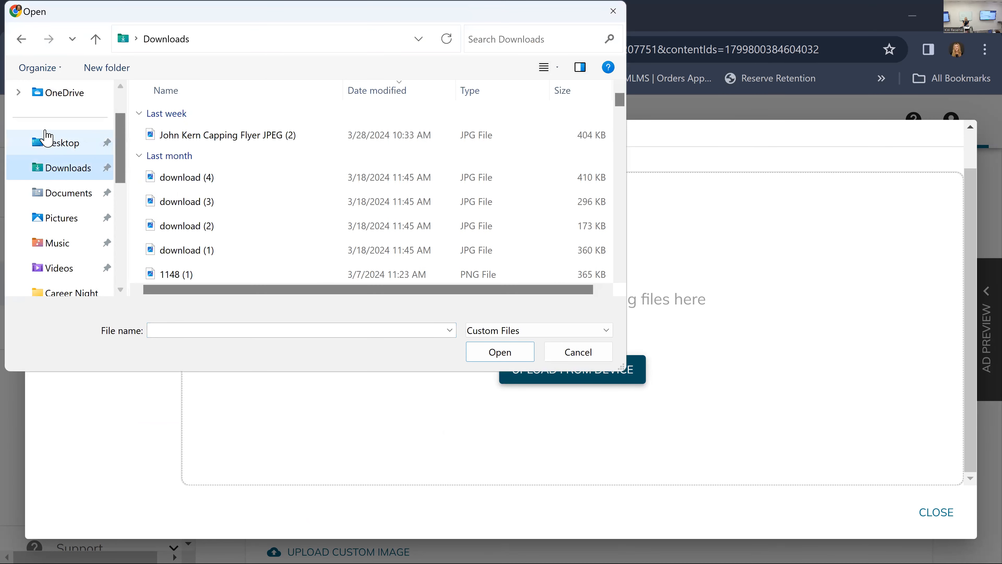
{"action": "left_click", "coordinate": [246, 137]}
{"action": "left_click", "coordinate": [576, 352]}
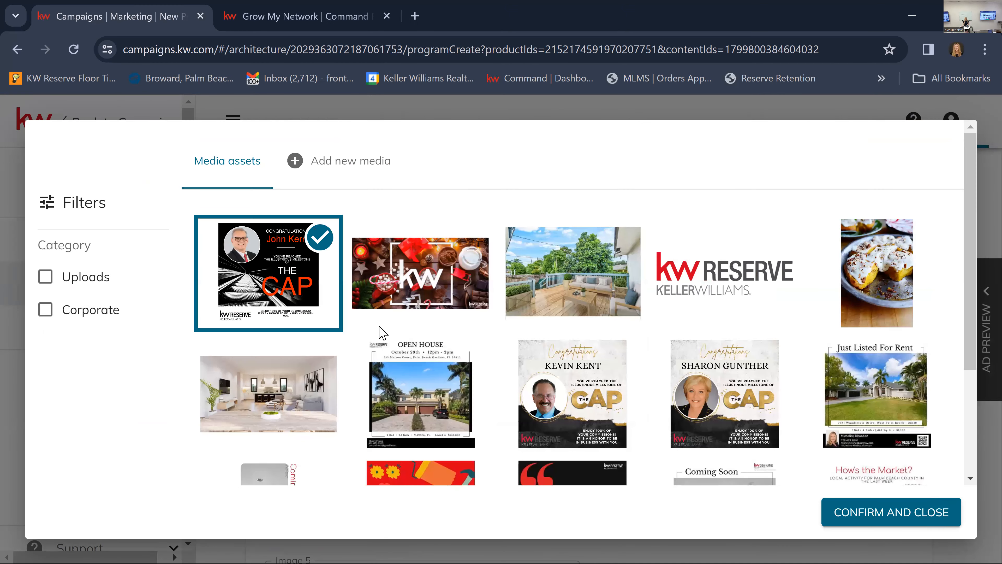
Try the patio deck photo from the media library as Image 3, remove it and return to choosing from listing images.
{"action": "left_click", "coordinate": [615, 262]}
{"action": "left_click", "coordinate": [912, 513]}
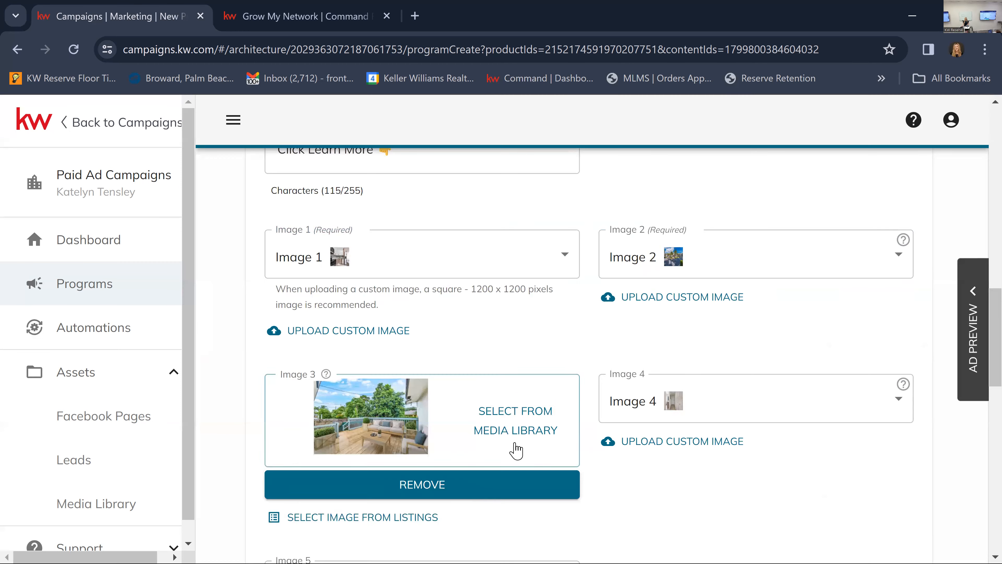
{"action": "left_click", "coordinate": [436, 482]}
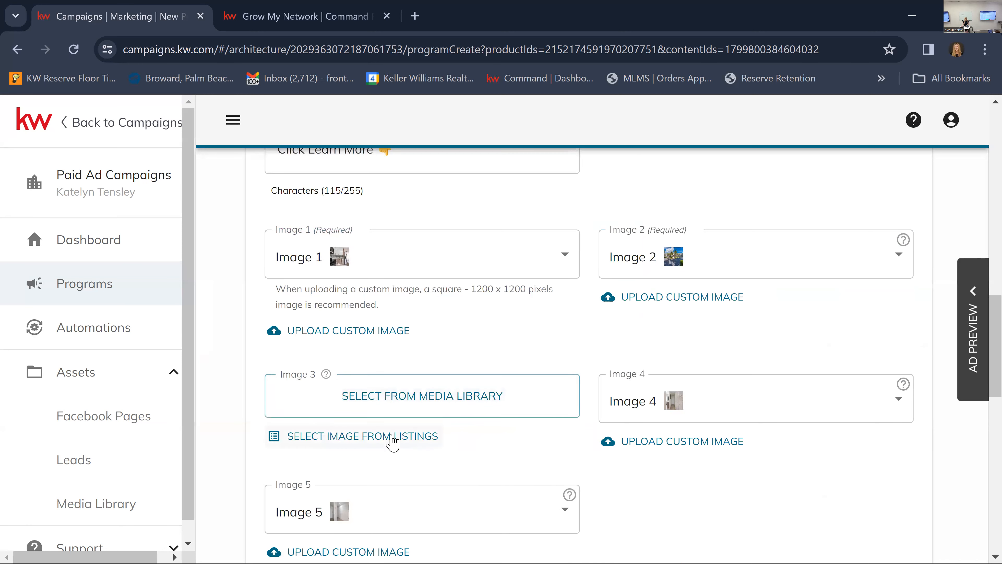
{"action": "left_click", "coordinate": [393, 437]}
Browse the listing photos available for Image 3, enlarging the grounds, walkway and clubhouse shots without choosing one.
{"action": "left_click", "coordinate": [720, 270]}
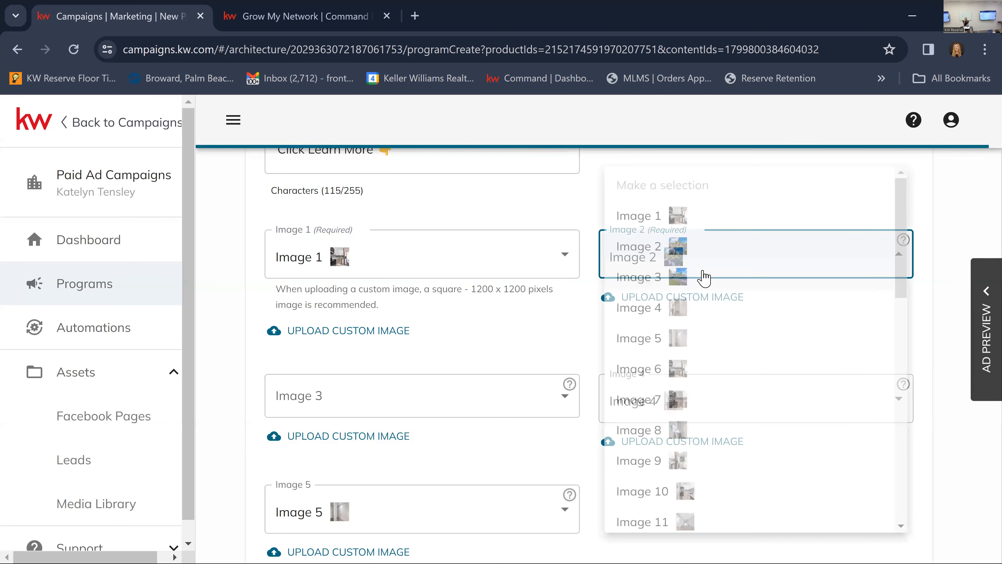
{"action": "left_click", "coordinate": [566, 411]}
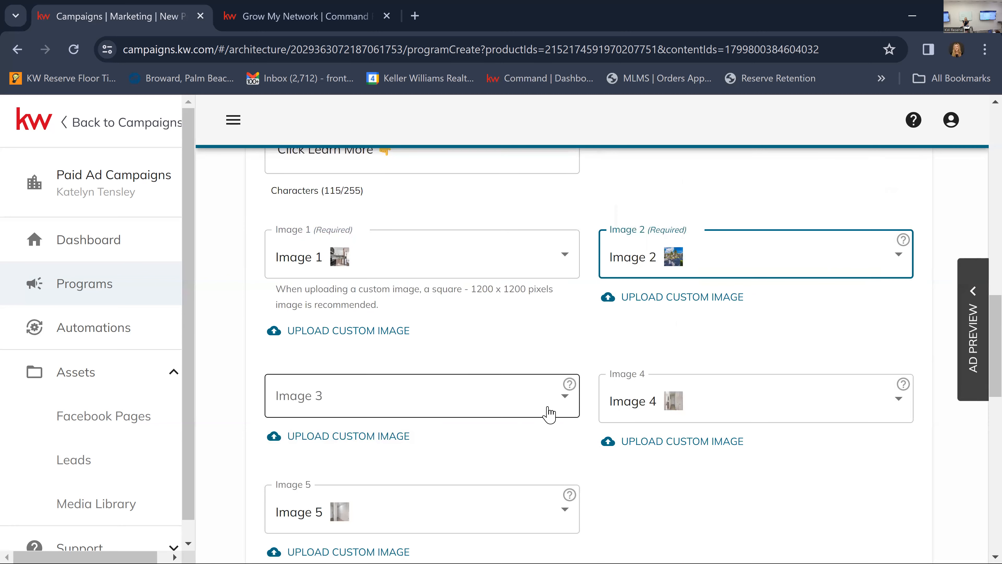
{"action": "left_click", "coordinate": [537, 408]}
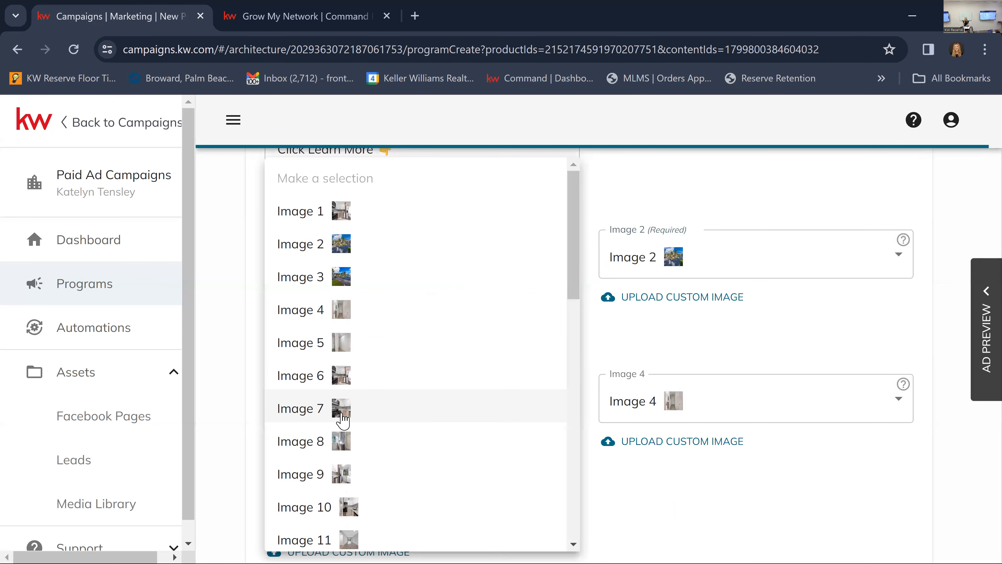
{"action": "scroll", "coordinate": [340, 417], "scroll_direction": "down", "scroll_amount": 10}
{"action": "mouse_move", "coordinate": [344, 418]}
{"action": "scroll", "coordinate": [345, 418], "scroll_direction": "down", "scroll_amount": 1}
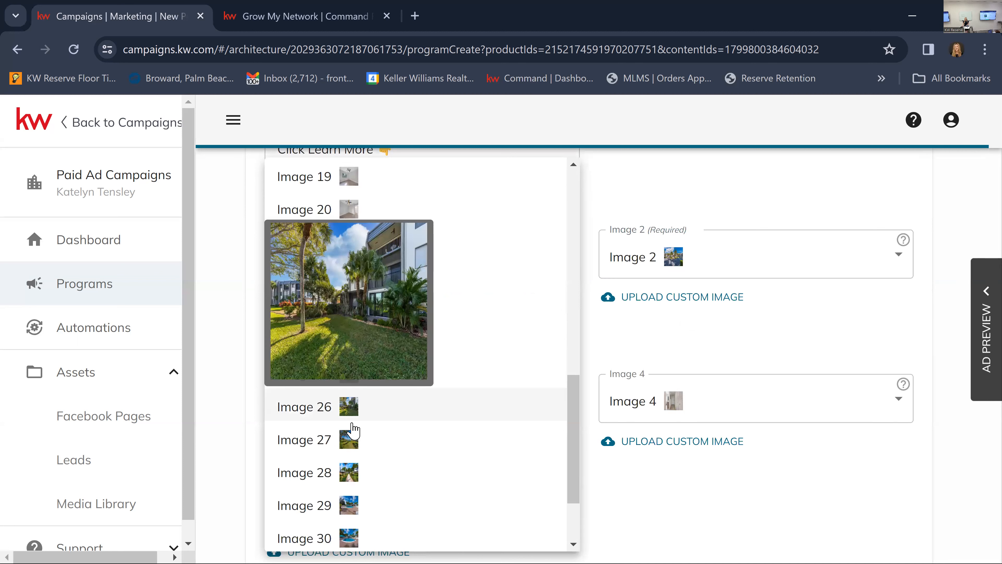
{"action": "mouse_move", "coordinate": [352, 478]}
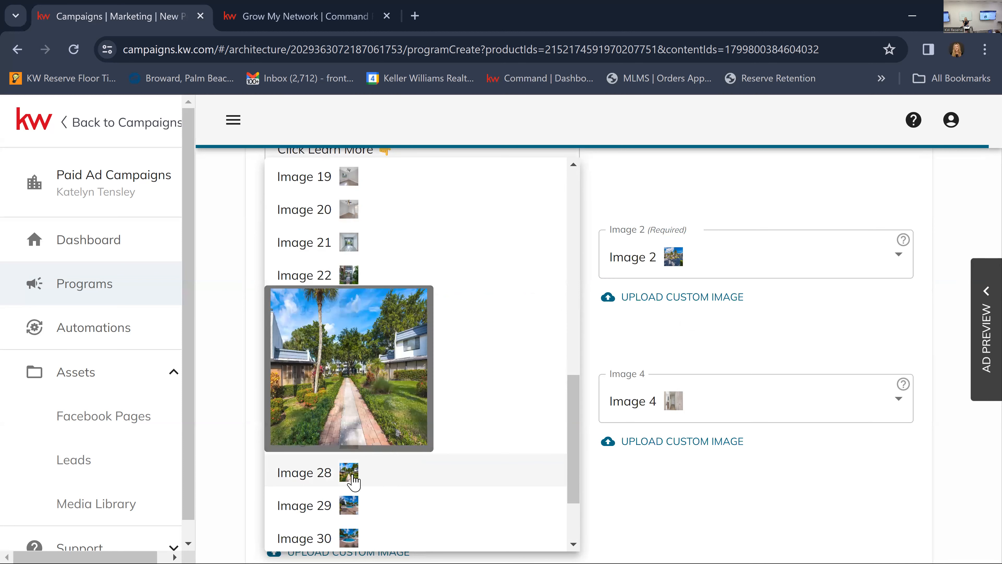
{"action": "scroll", "coordinate": [356, 510], "scroll_direction": "down", "scroll_amount": 2}
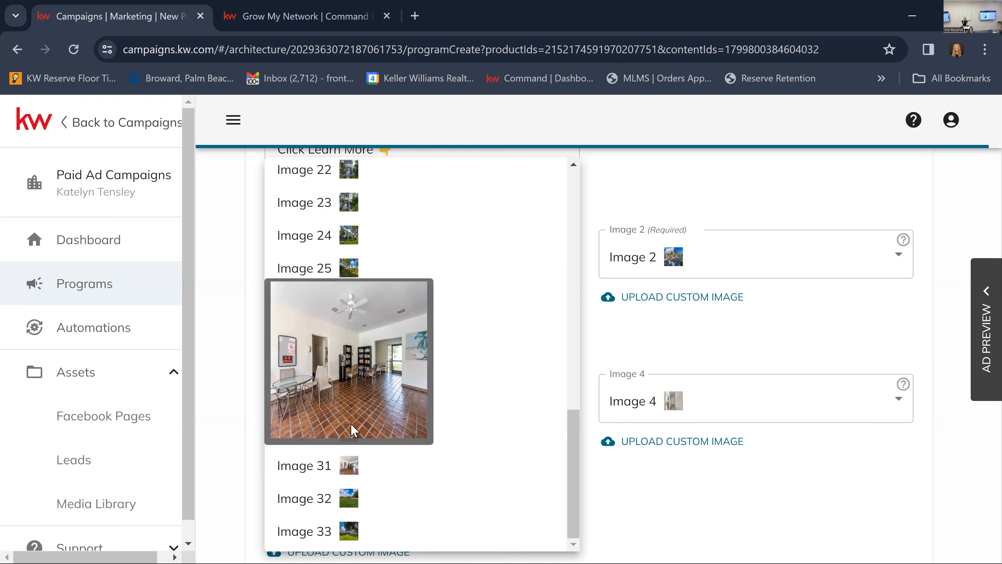
{"action": "mouse_move", "coordinate": [344, 271]}
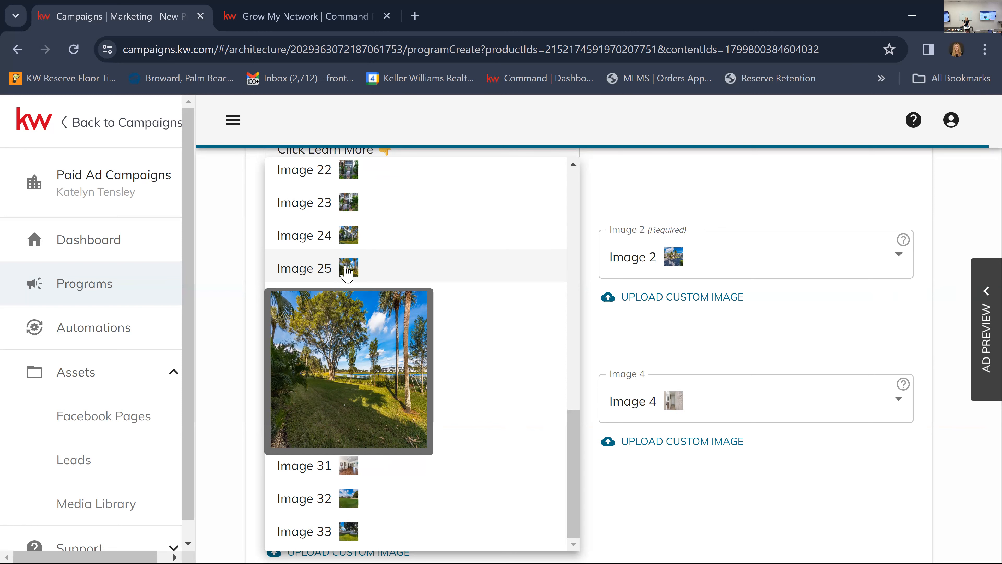
{"action": "left_click", "coordinate": [771, 337]}
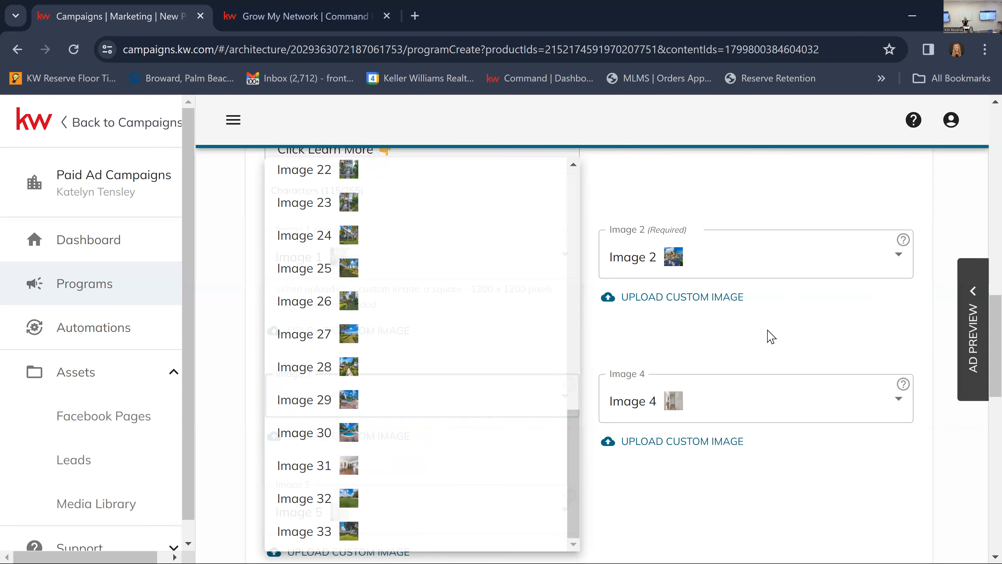
Set the carousel's Image 3 to the listing photo Image 8.
{"action": "scroll", "coordinate": [671, 380], "scroll_direction": "down", "scroll_amount": 5}
{"action": "scroll", "coordinate": [675, 383], "scroll_direction": "up", "scroll_amount": 3}
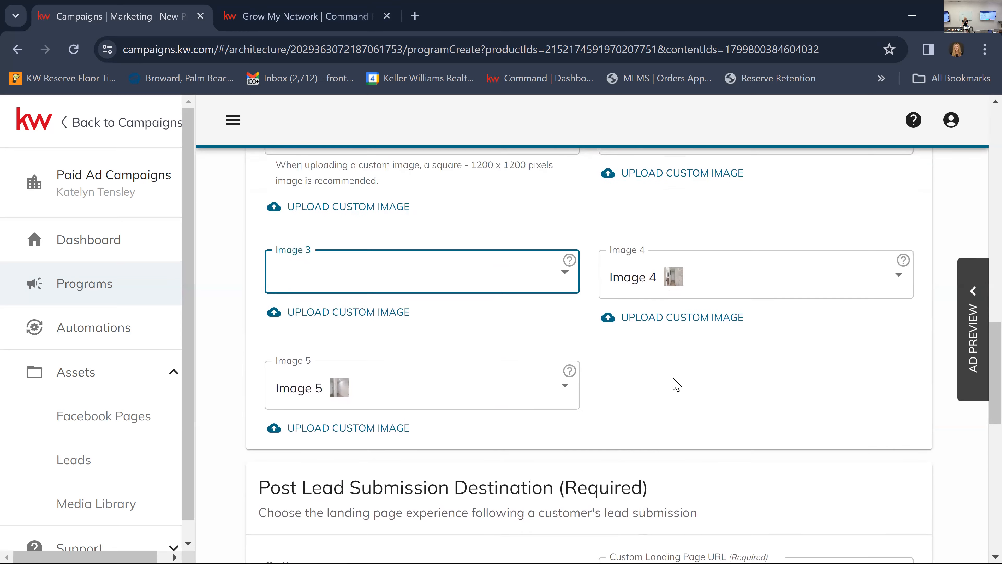
{"action": "scroll", "coordinate": [673, 387], "scroll_direction": "up", "scroll_amount": 3}
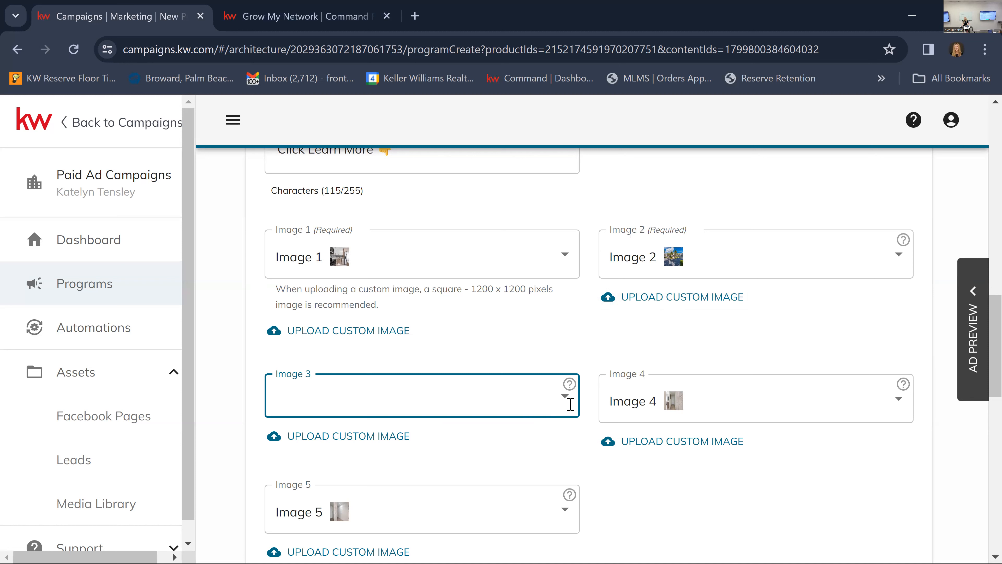
{"action": "left_click", "coordinate": [513, 403]}
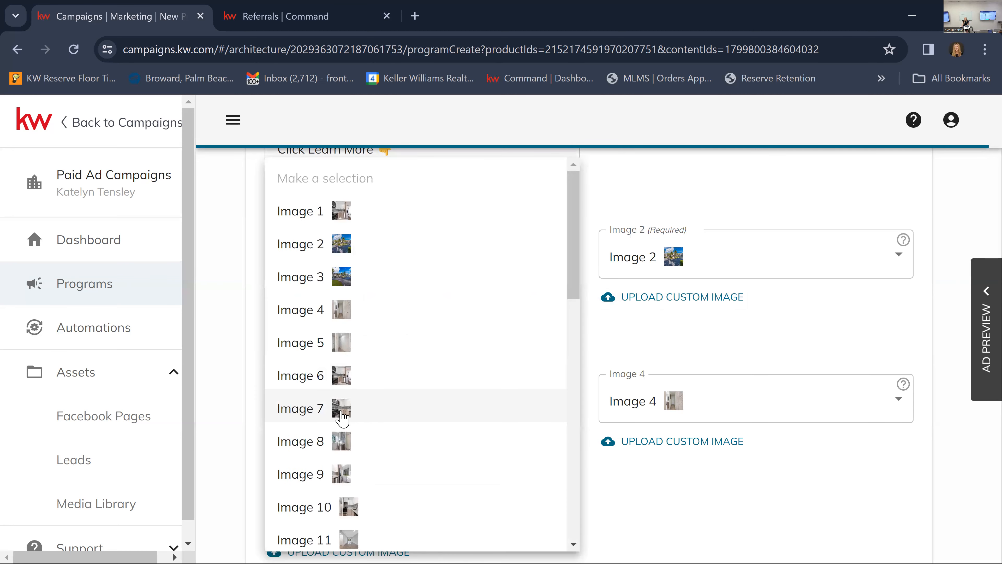
{"action": "left_click", "coordinate": [342, 442]}
Set the carousel's Image 4 to the building entrance photo, Image 22.
{"action": "left_click", "coordinate": [656, 402]}
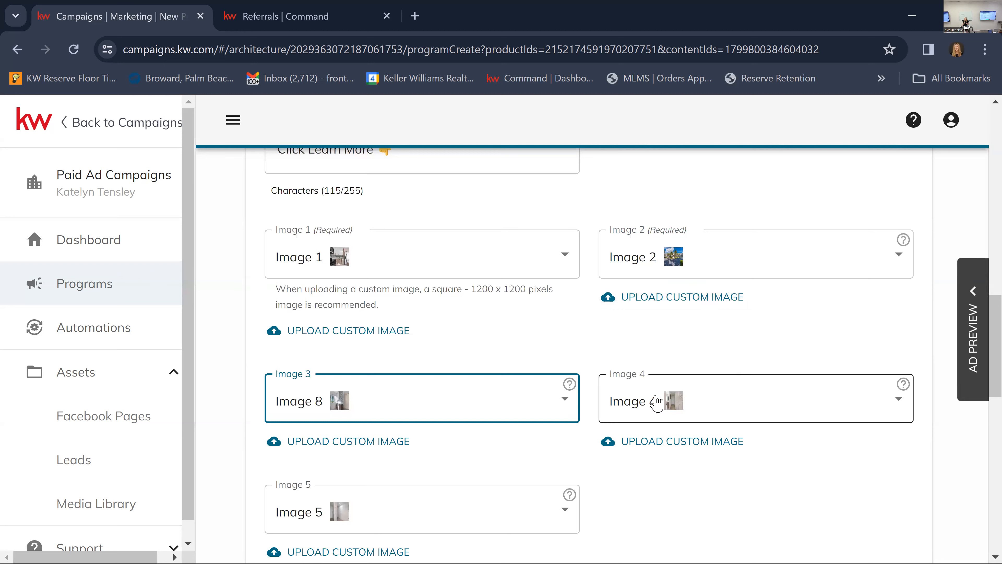
{"action": "scroll", "coordinate": [683, 450], "scroll_direction": "down", "scroll_amount": 10}
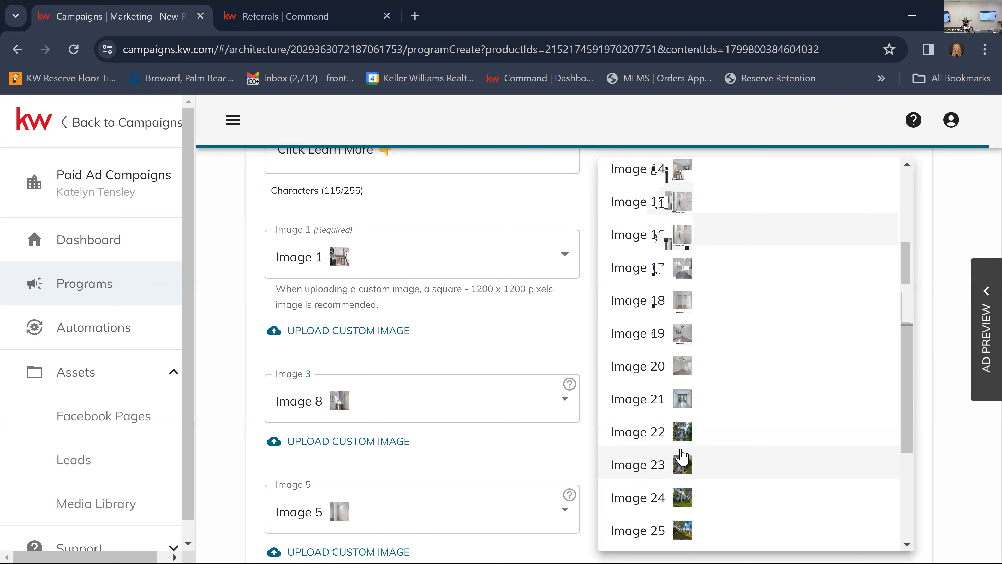
{"action": "mouse_move", "coordinate": [686, 462]}
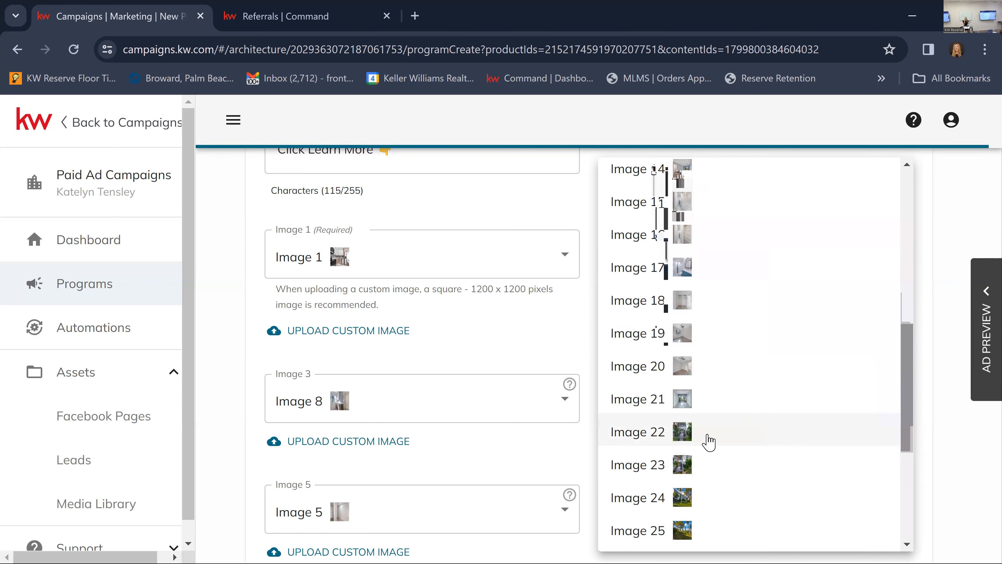
{"action": "mouse_move", "coordinate": [687, 439]}
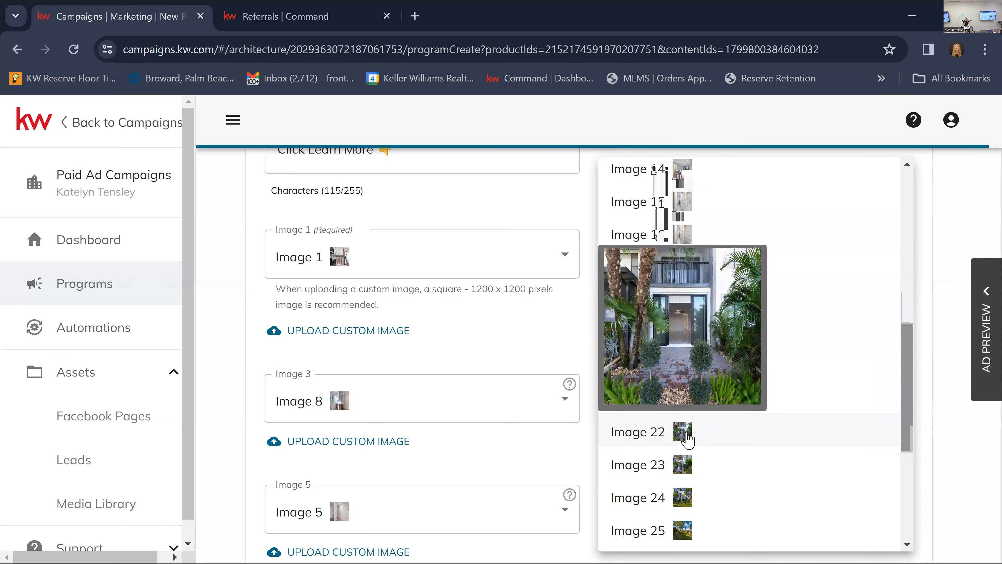
{"action": "left_click", "coordinate": [687, 439]}
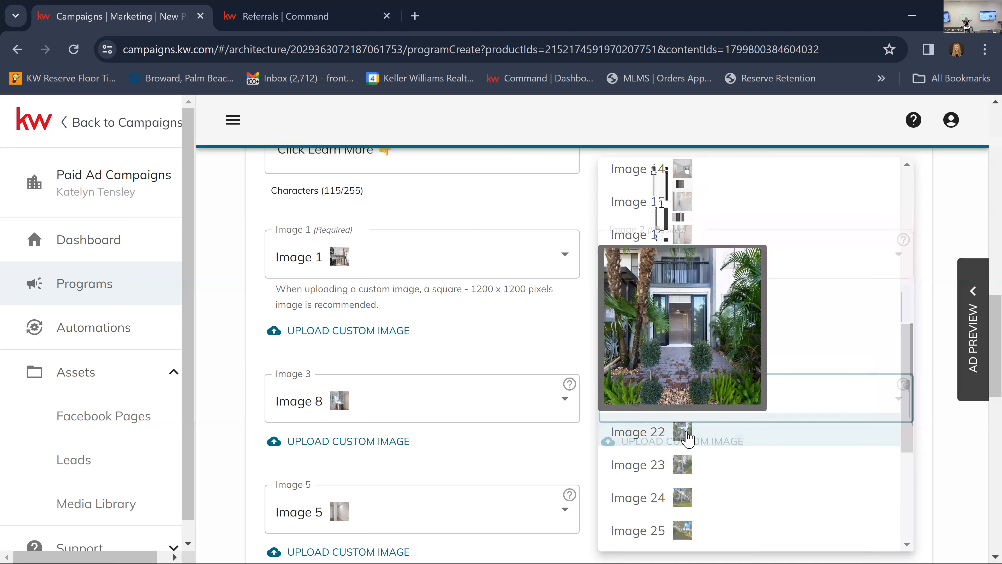
Set the carousel's Image 5 to the pool photo, Image 30.
{"action": "scroll", "coordinate": [459, 470], "scroll_direction": "down", "scroll_amount": 3}
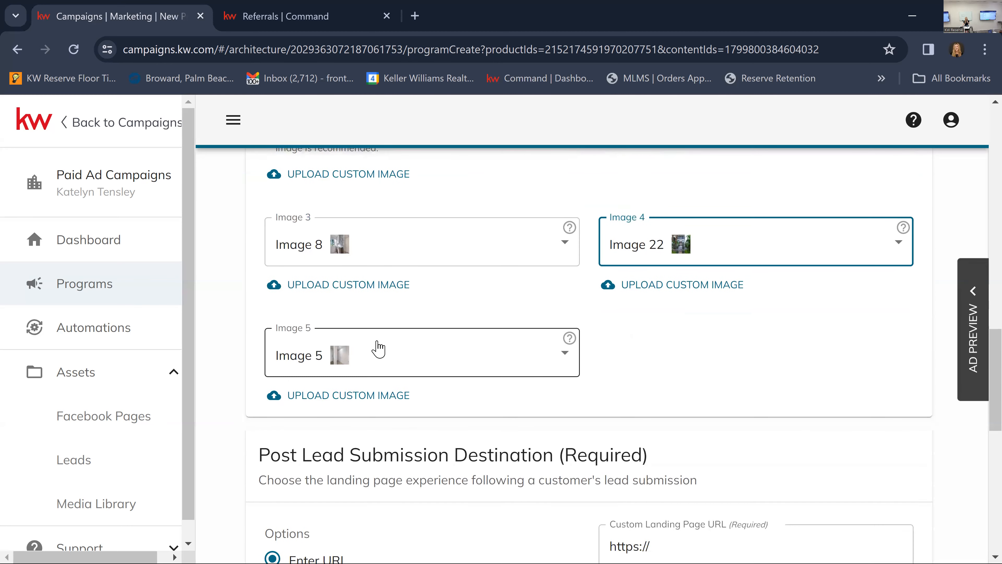
{"action": "left_click", "coordinate": [371, 351]}
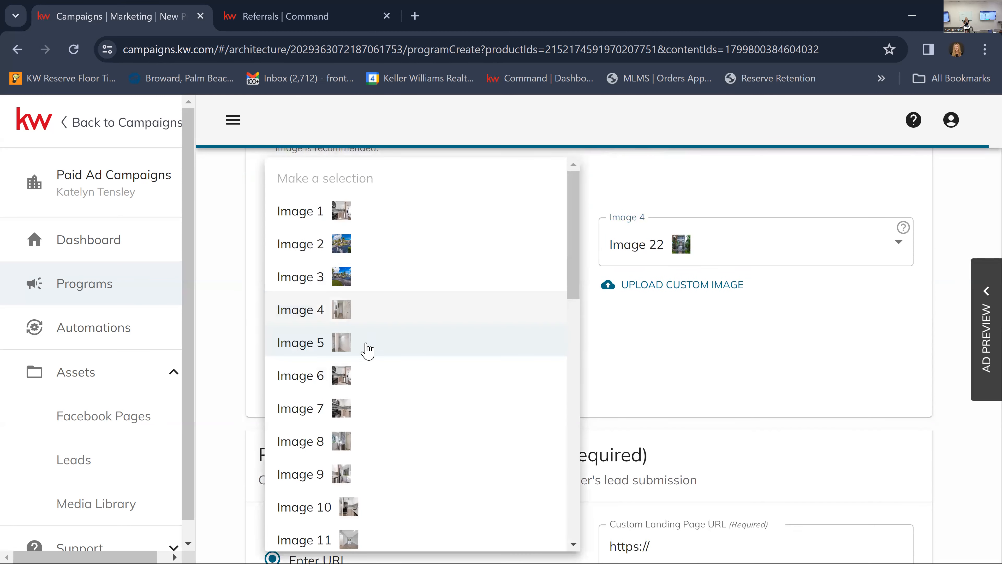
{"action": "scroll", "coordinate": [375, 425], "scroll_direction": "down", "scroll_amount": 12}
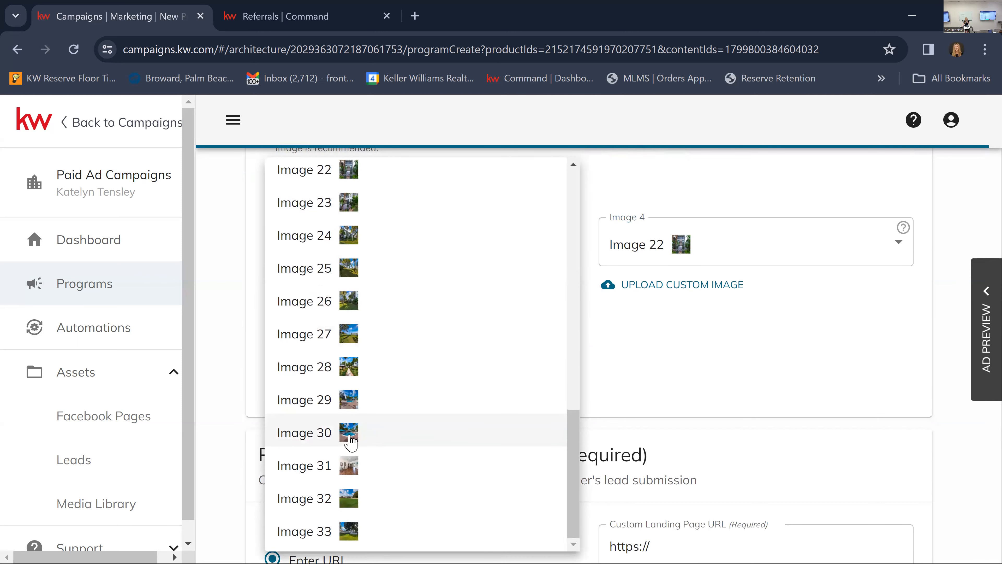
{"action": "left_click", "coordinate": [350, 441]}
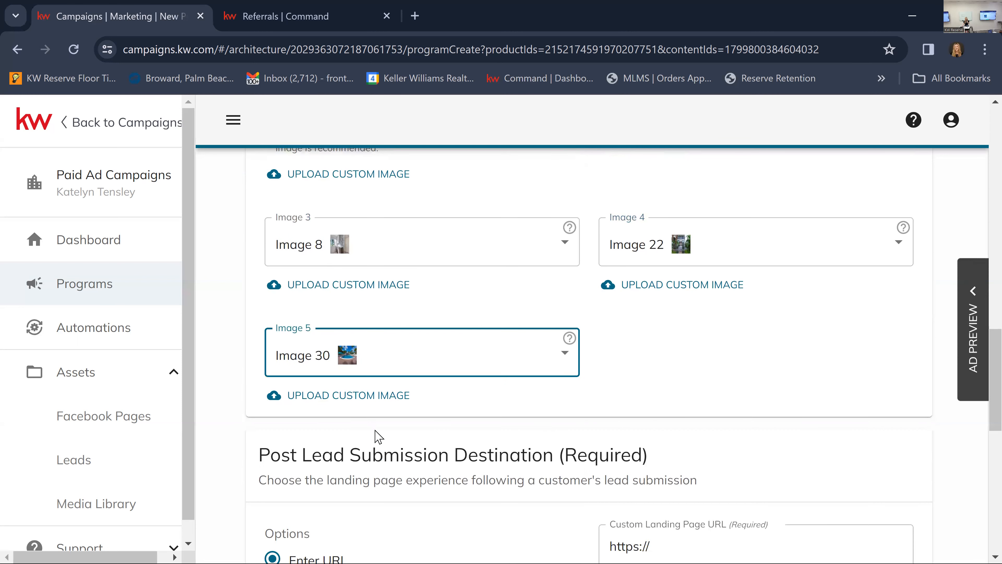
Open the Custom Landing Page URL for editing under Post Lead Submission Destination, with Enter URL as the option.
{"action": "scroll", "coordinate": [759, 402], "scroll_direction": "down", "scroll_amount": 5}
{"action": "scroll", "coordinate": [759, 403], "scroll_direction": "down", "scroll_amount": 4}
{"action": "scroll", "coordinate": [671, 407], "scroll_direction": "up", "scroll_amount": 6}
{"action": "scroll", "coordinate": [460, 356], "scroll_direction": "up", "scroll_amount": 8}
{"action": "scroll", "coordinate": [460, 356], "scroll_direction": "down", "scroll_amount": 6}
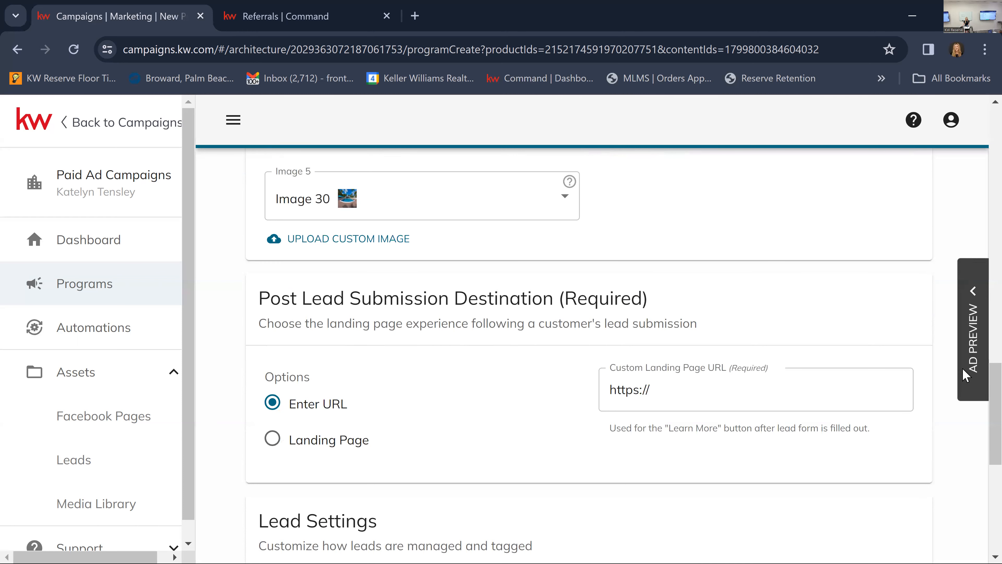
{"action": "left_click", "coordinate": [680, 391]}
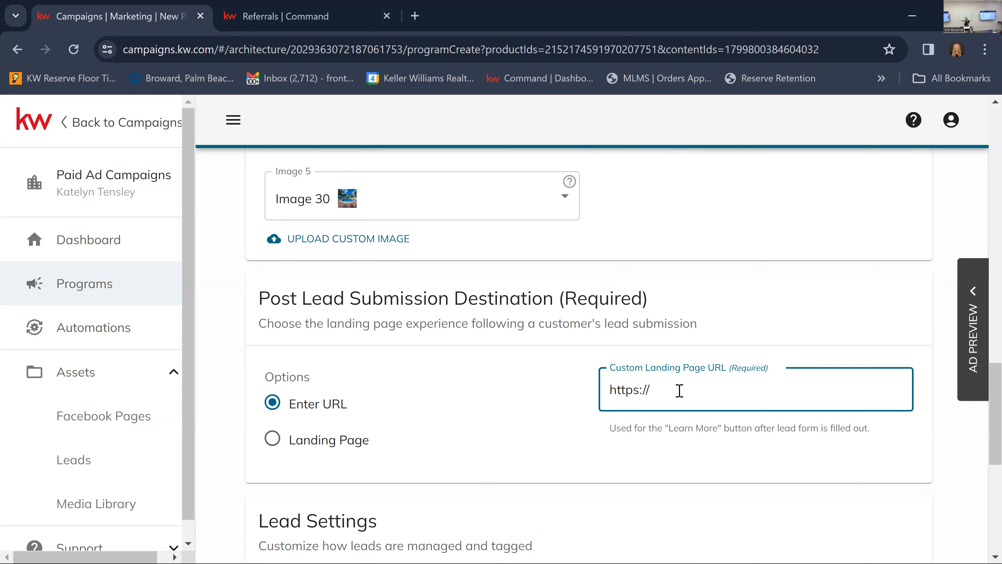
Open the agent's personal kw.com website in a new browser tab and dismiss its cookie notice.
{"action": "left_click", "coordinate": [414, 17]}
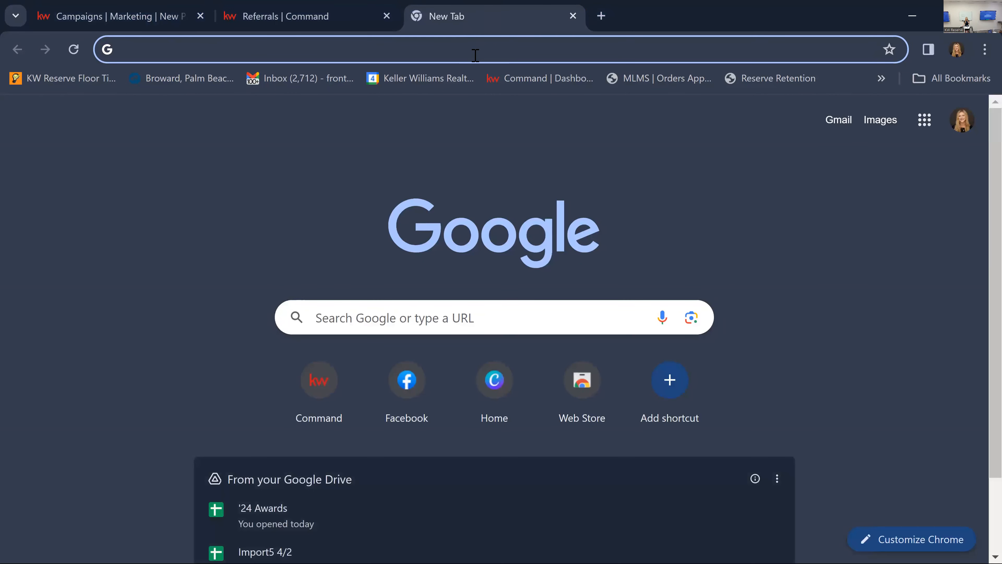
{"action": "left_click", "coordinate": [476, 55]}
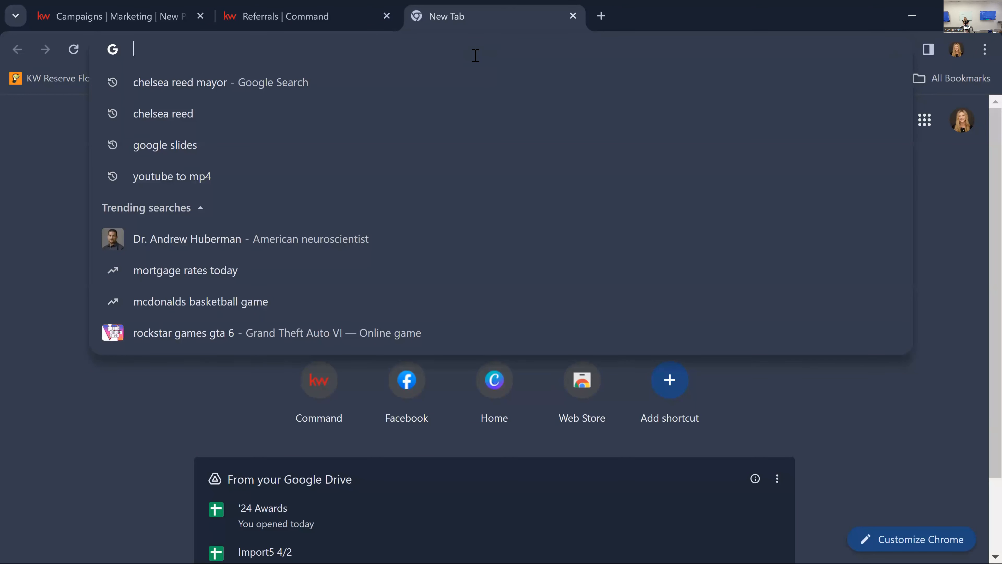
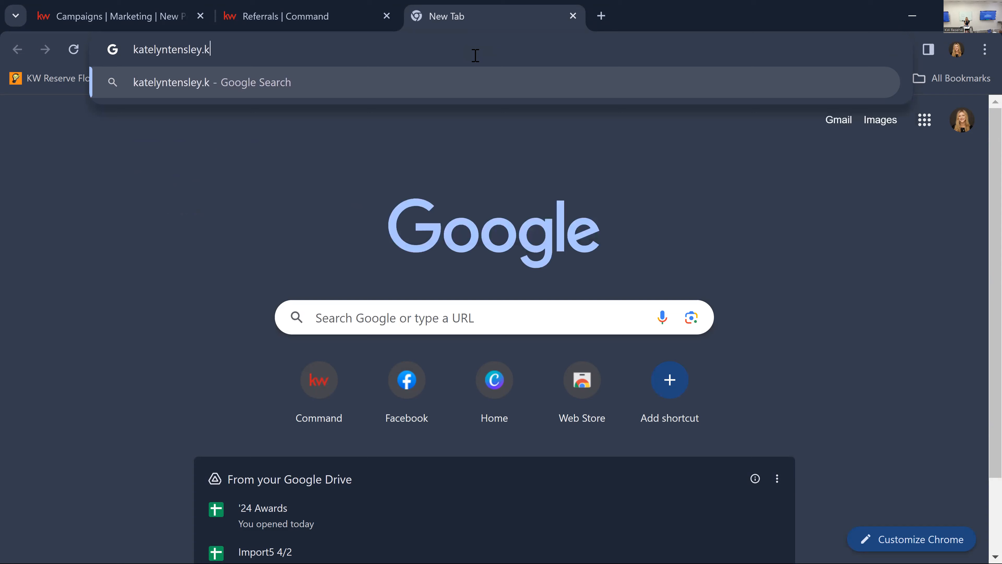
{"action": "key", "text": "Return"}
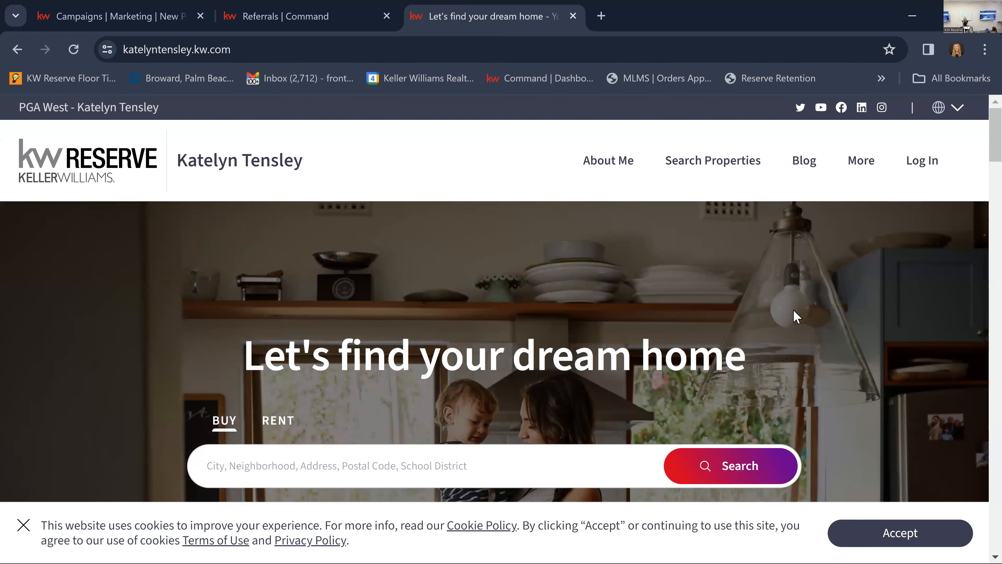
{"action": "left_click", "coordinate": [493, 466]}
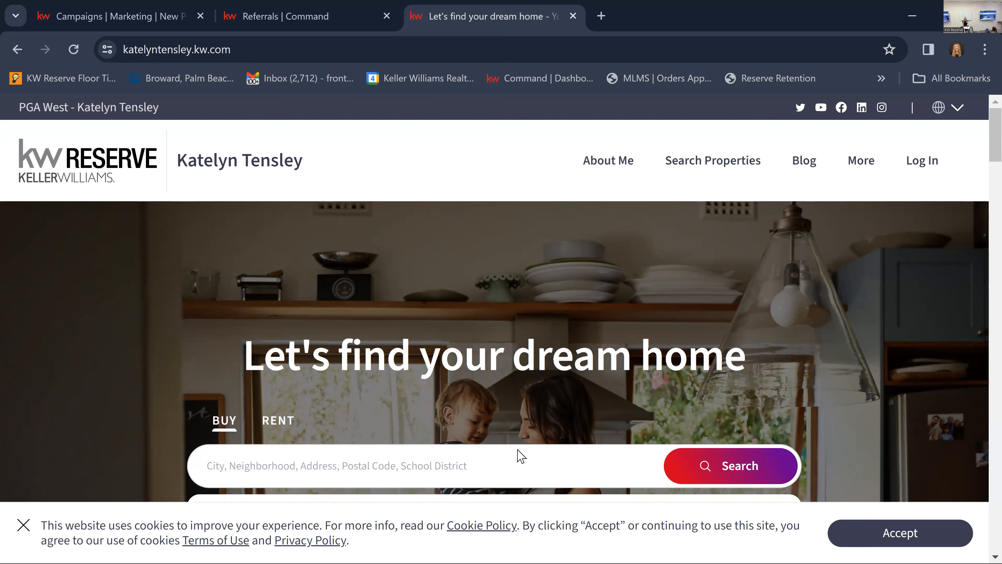
{"action": "left_click", "coordinate": [24, 525]}
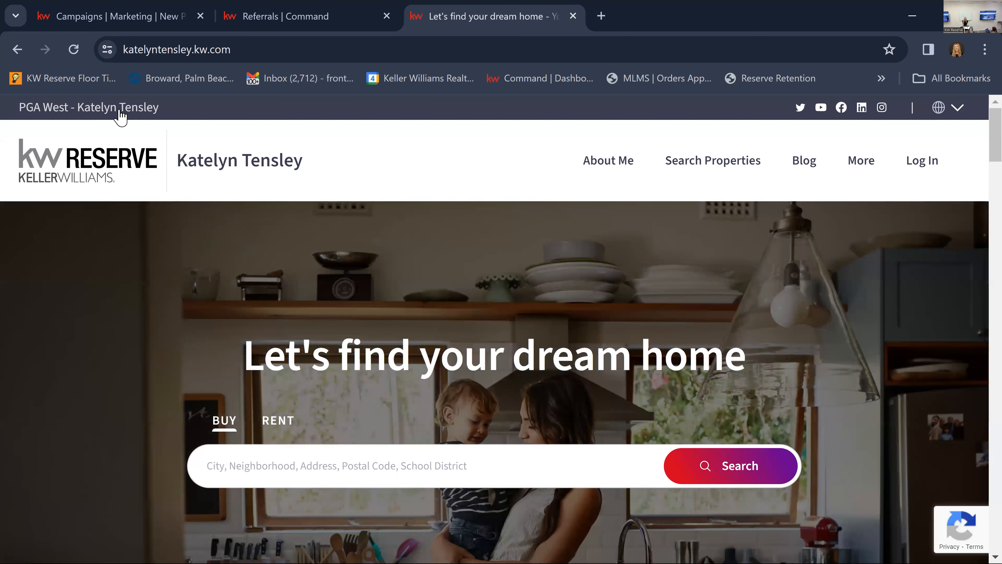
Check the advertised listing's street address in the ad campaign and return to the agent website.
{"action": "left_click", "coordinate": [259, 8]}
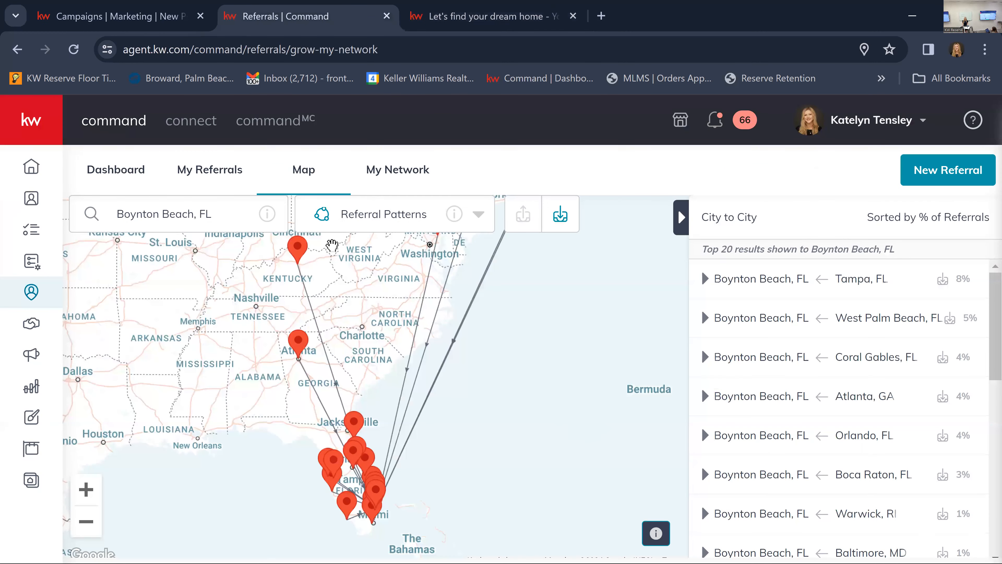
{"action": "left_click", "coordinate": [145, 24]}
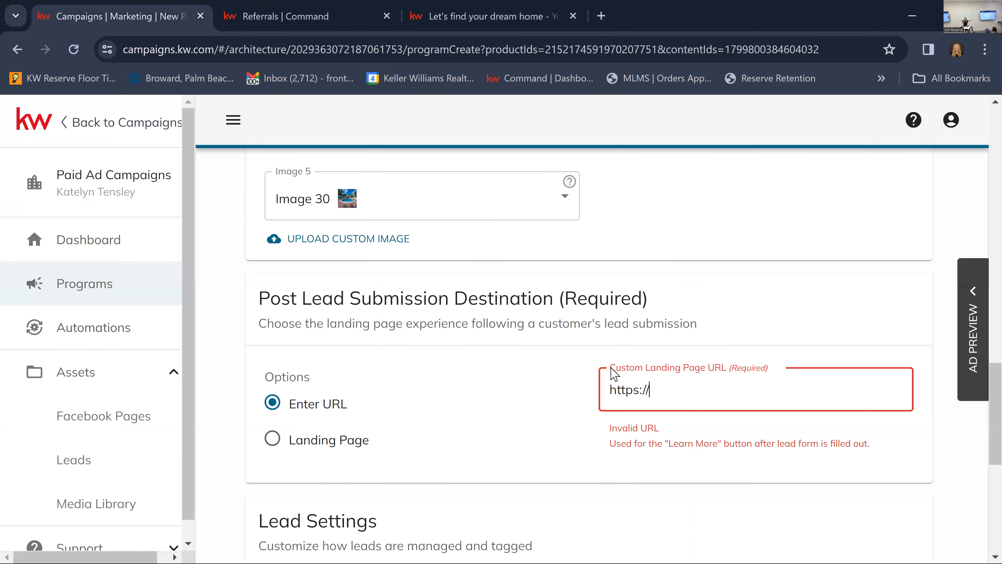
{"action": "scroll", "coordinate": [615, 373], "scroll_direction": "up", "scroll_amount": 10}
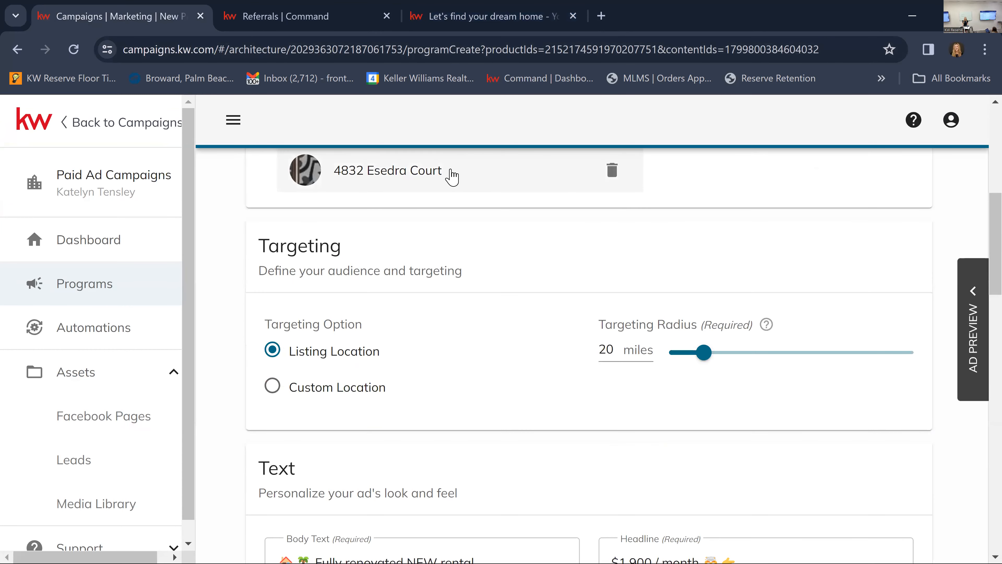
{"action": "left_click", "coordinate": [290, 177]}
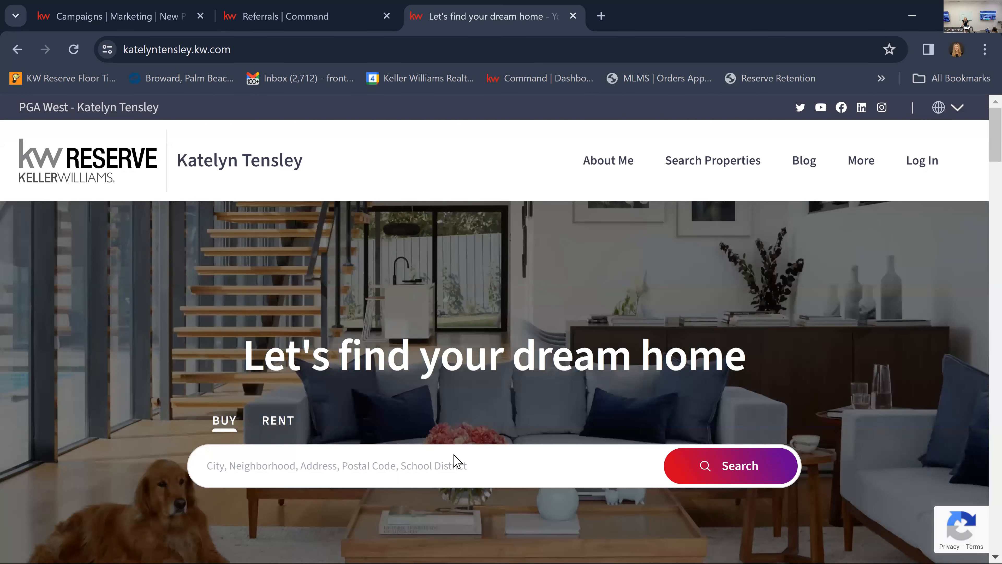
Search the agent website for the advertised listing's street address and open the suggested property for unit #108.
{"action": "left_click", "coordinate": [452, 466]}
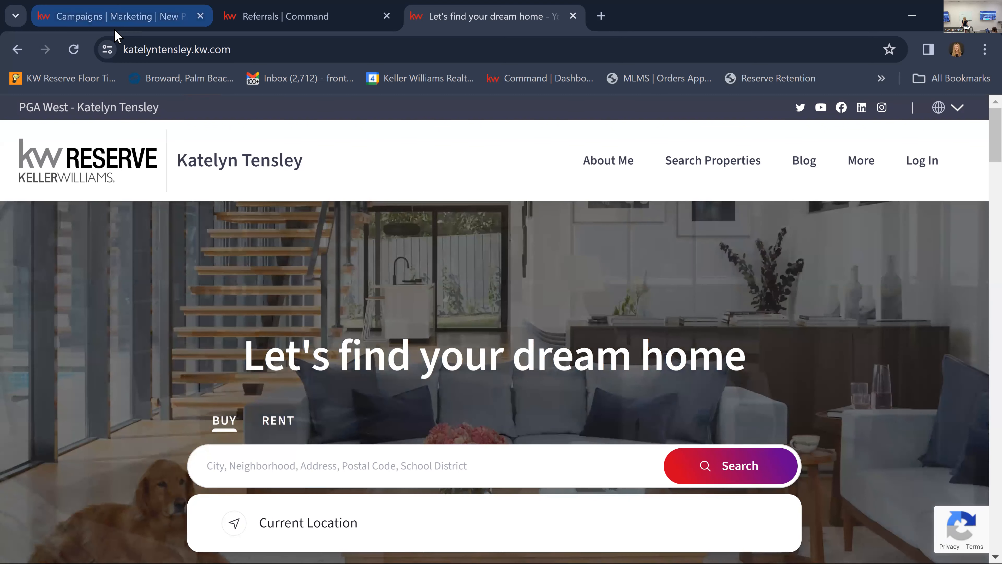
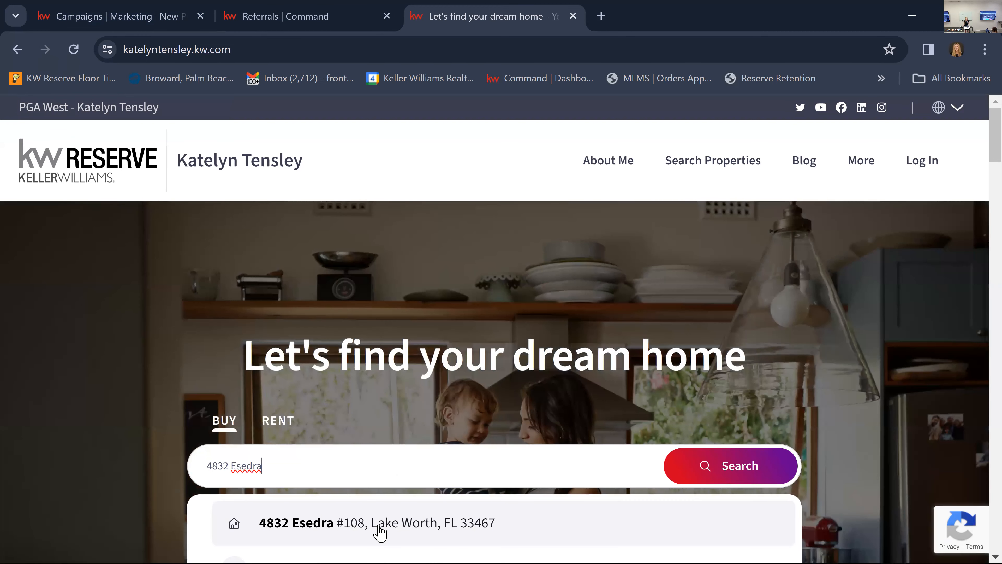
{"action": "left_click", "coordinate": [380, 529]}
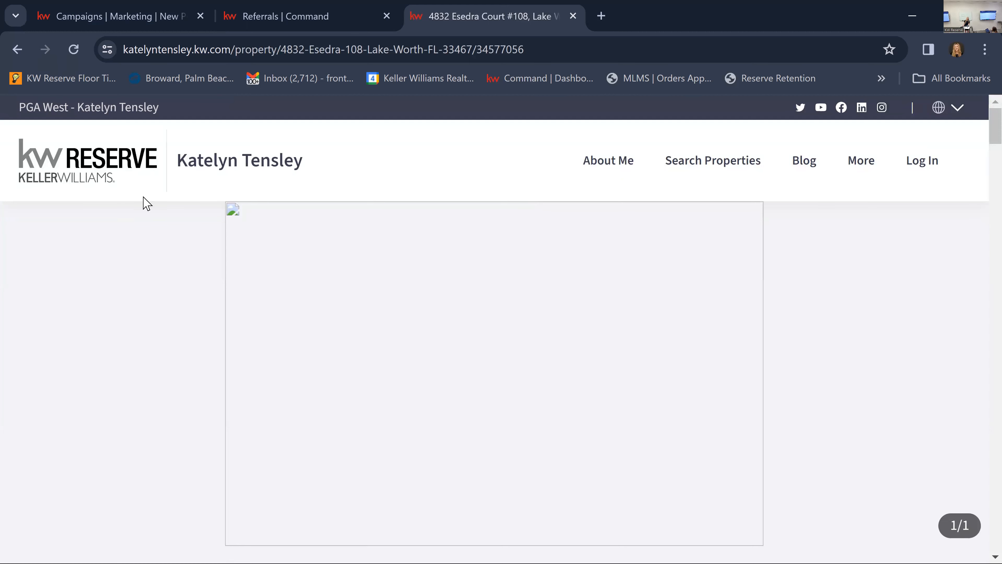
Examine the unit #108 property page, enlarging its photo and reloading the page to check the price, status and description.
{"action": "scroll", "coordinate": [241, 229], "scroll_direction": "down", "scroll_amount": 5}
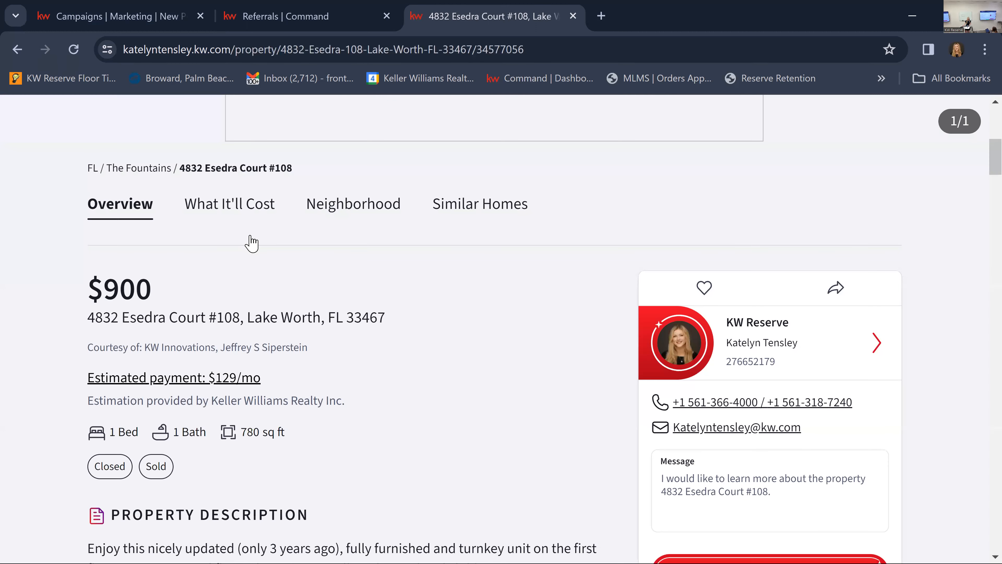
{"action": "scroll", "coordinate": [209, 228], "scroll_direction": "up", "scroll_amount": 5}
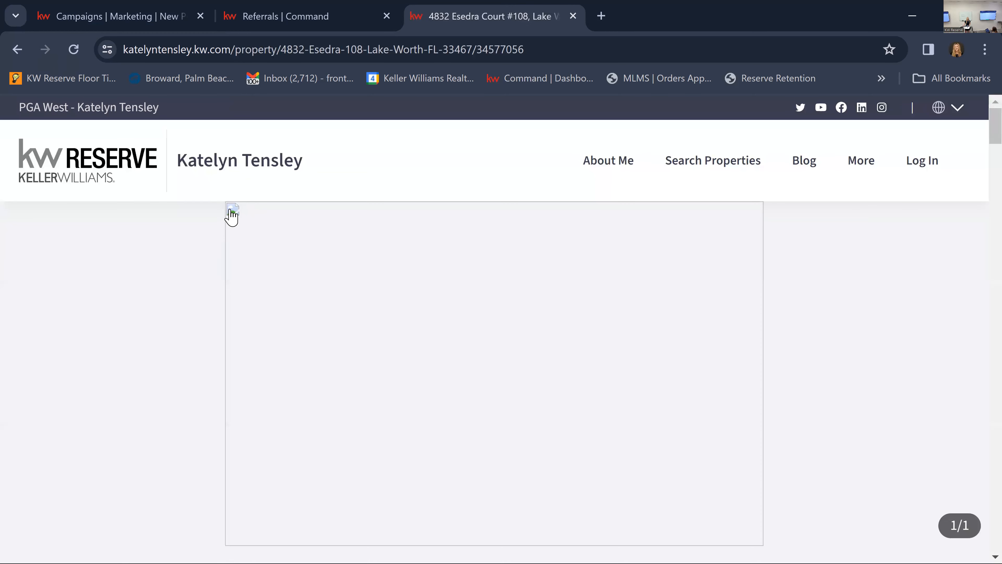
{"action": "left_click", "coordinate": [233, 215]}
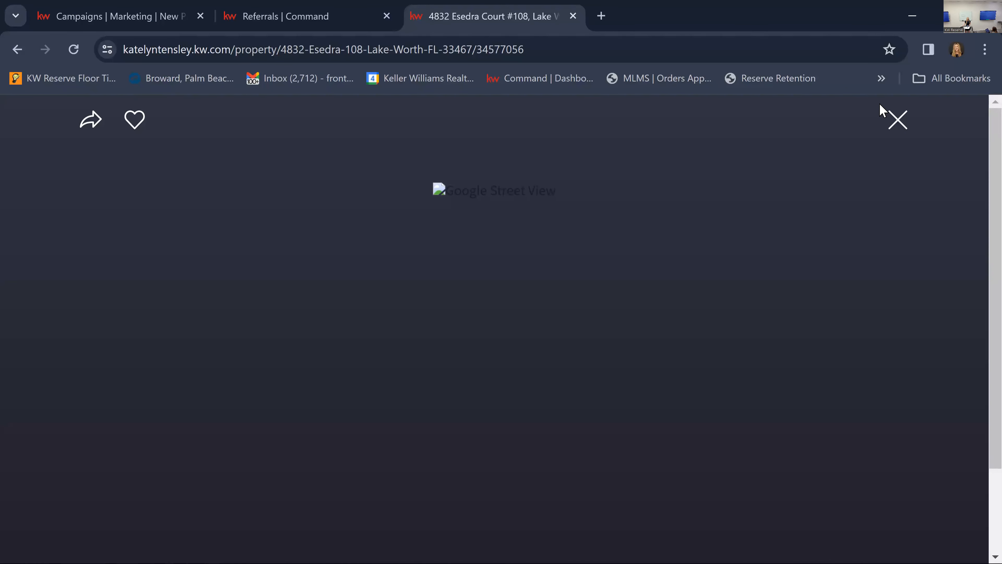
{"action": "left_click", "coordinate": [899, 120]}
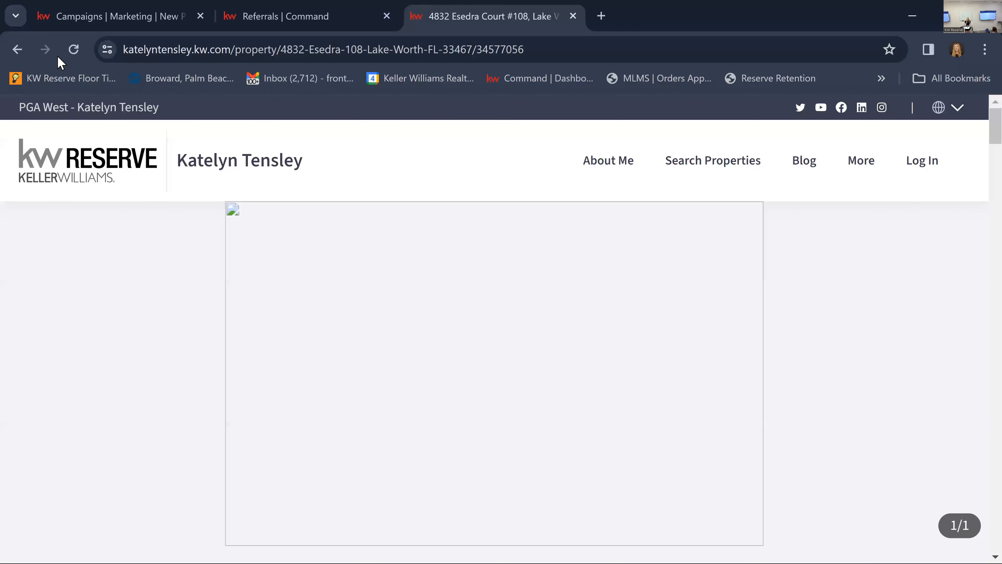
{"action": "left_click", "coordinate": [74, 50]}
{"action": "scroll", "coordinate": [914, 337], "scroll_direction": "down", "scroll_amount": 5}
{"action": "scroll", "coordinate": [914, 338], "scroll_direction": "down", "scroll_amount": 4}
{"action": "scroll", "coordinate": [914, 337], "scroll_direction": "up", "scroll_amount": 9}
{"action": "scroll", "coordinate": [914, 337], "scroll_direction": "down", "scroll_amount": 10}
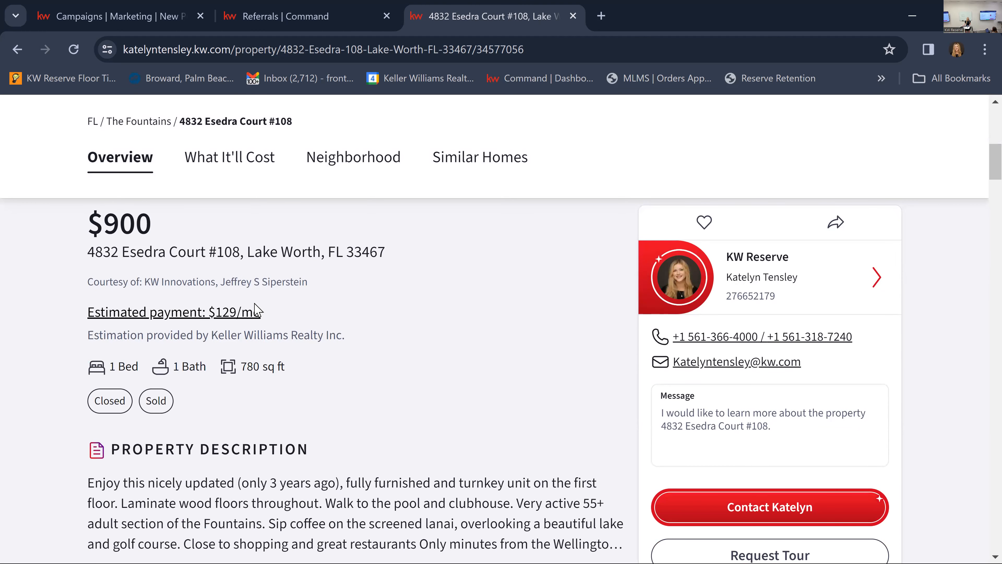
Return to the website's property search and look through the other units suggested for the same street address.
{"action": "key", "text": "alt+Left"}
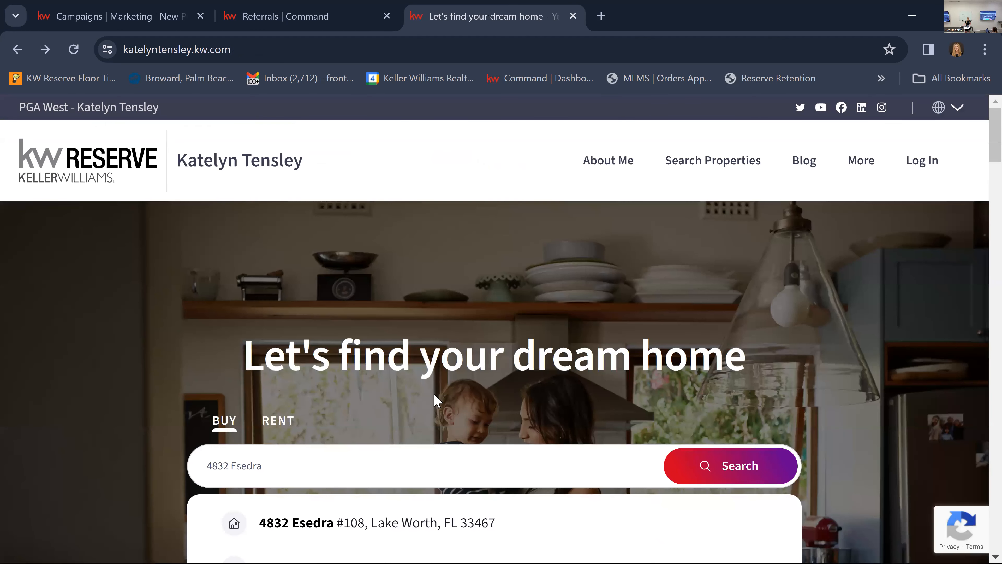
{"action": "scroll", "coordinate": [647, 396], "scroll_direction": "down", "scroll_amount": 6}
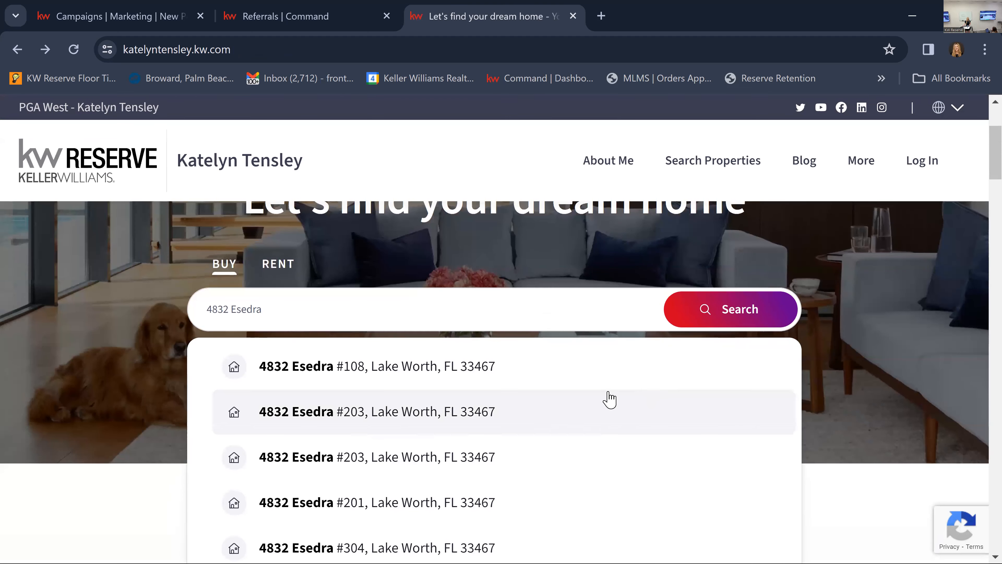
{"action": "scroll", "coordinate": [513, 432], "scroll_direction": "down", "scroll_amount": 2}
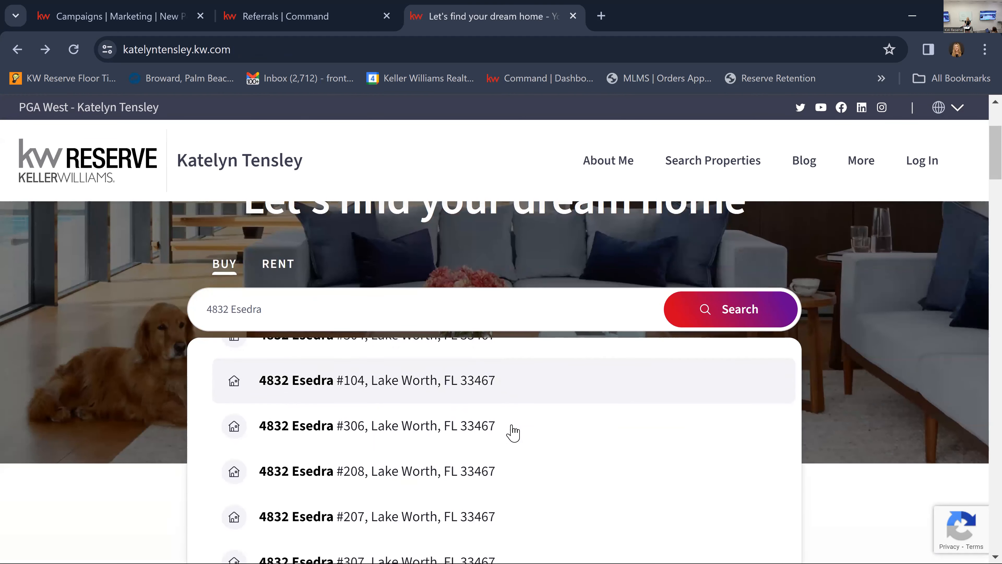
{"action": "scroll", "coordinate": [513, 433], "scroll_direction": "down", "scroll_amount": 4}
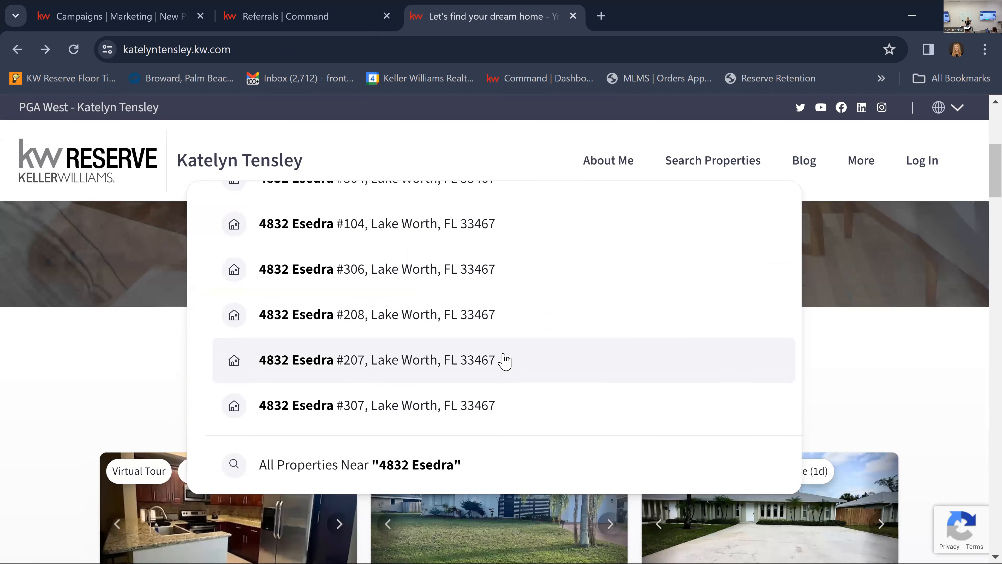
{"action": "scroll", "coordinate": [441, 339], "scroll_direction": "up", "scroll_amount": 3}
{"action": "scroll", "coordinate": [442, 339], "scroll_direction": "up", "scroll_amount": 3}
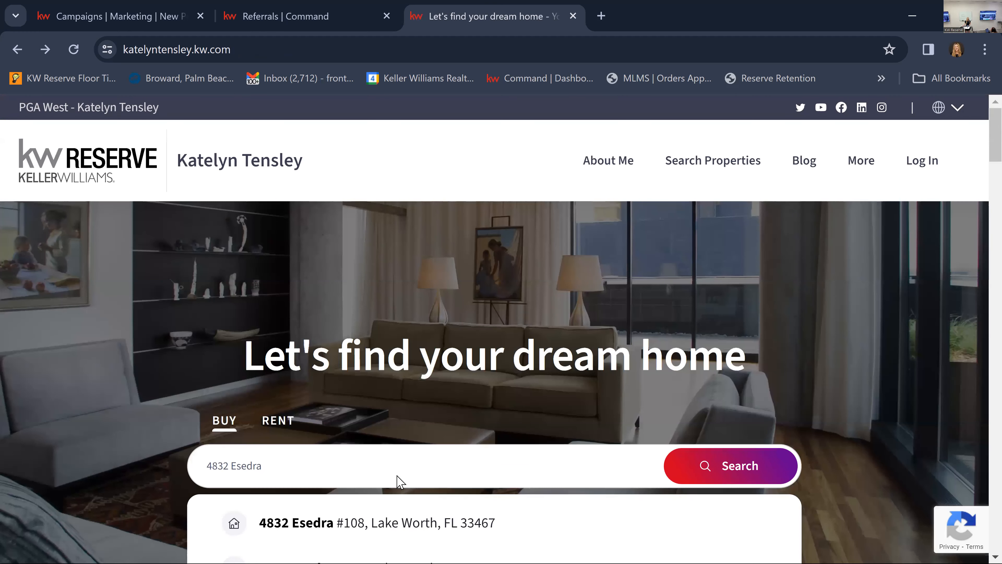
Reopen the unit #108 property page, review its price and description, and go back to the property search.
{"action": "left_click", "coordinate": [379, 525]}
{"action": "scroll", "coordinate": [443, 410], "scroll_direction": "down", "scroll_amount": 4}
{"action": "scroll", "coordinate": [388, 413], "scroll_direction": "down", "scroll_amount": 5}
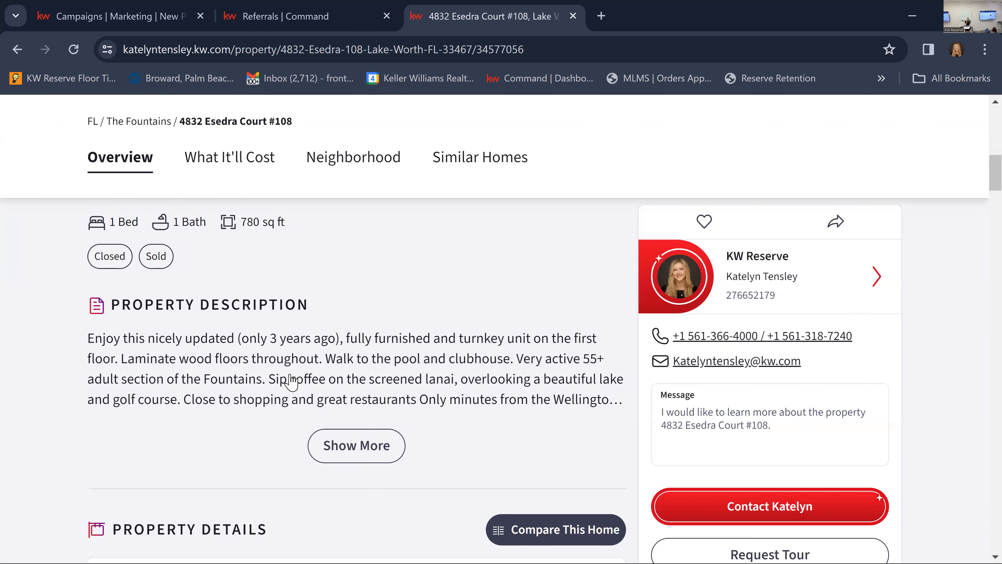
{"action": "scroll", "coordinate": [253, 375], "scroll_direction": "up", "scroll_amount": 3}
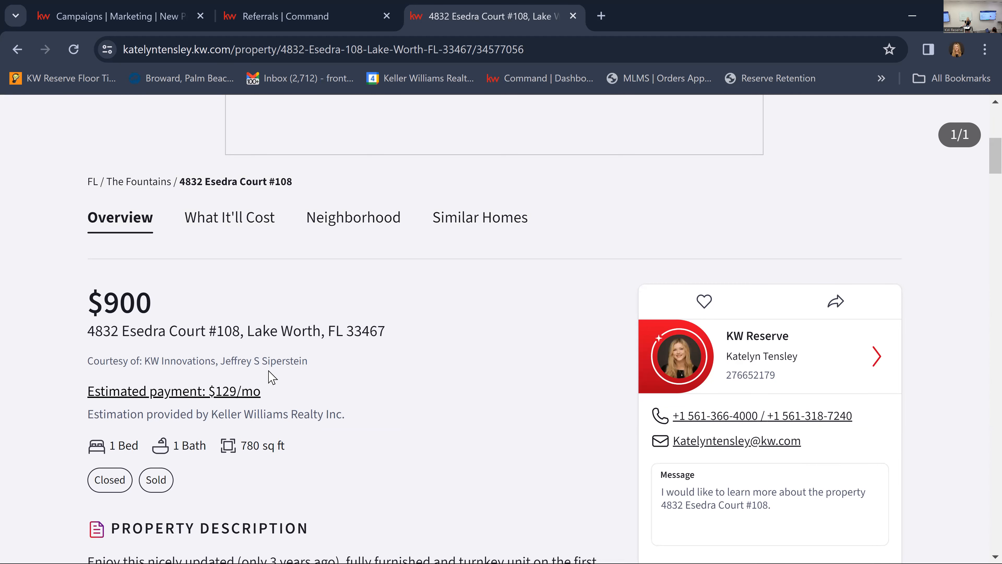
{"action": "key", "text": "alt+Left"}
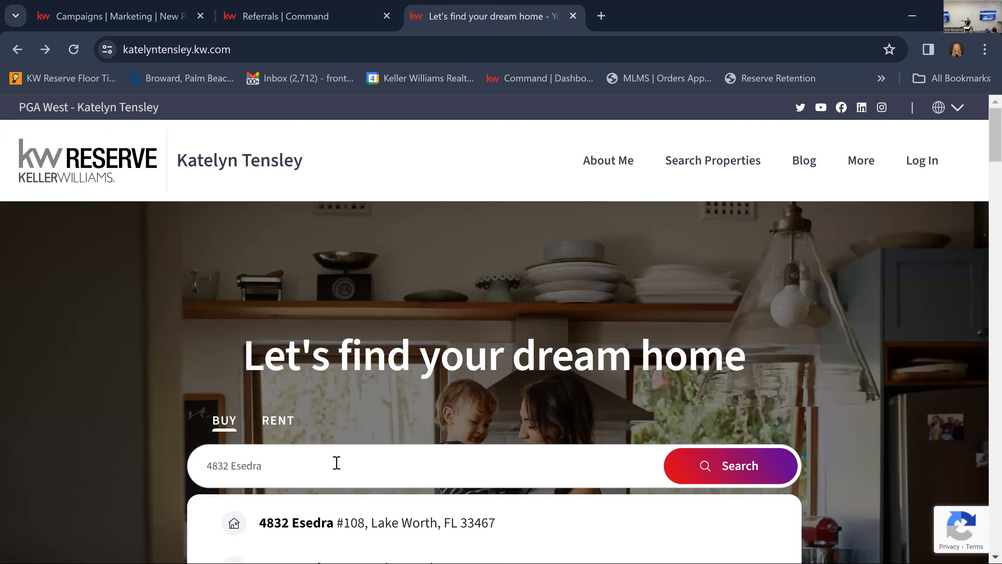
{"action": "left_click", "coordinate": [336, 463]}
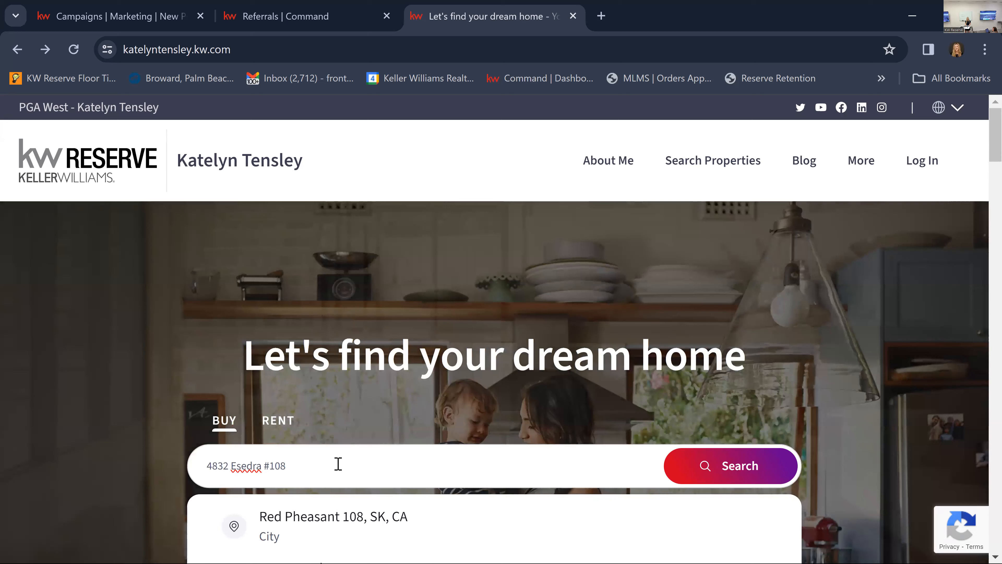
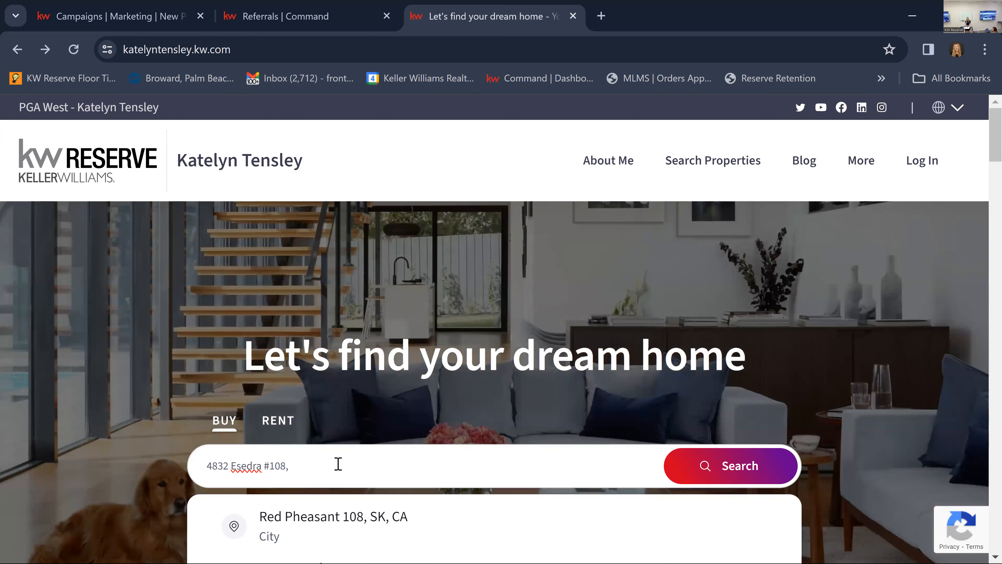
{"action": "scroll", "coordinate": [391, 458], "scroll_direction": "down", "scroll_amount": 7}
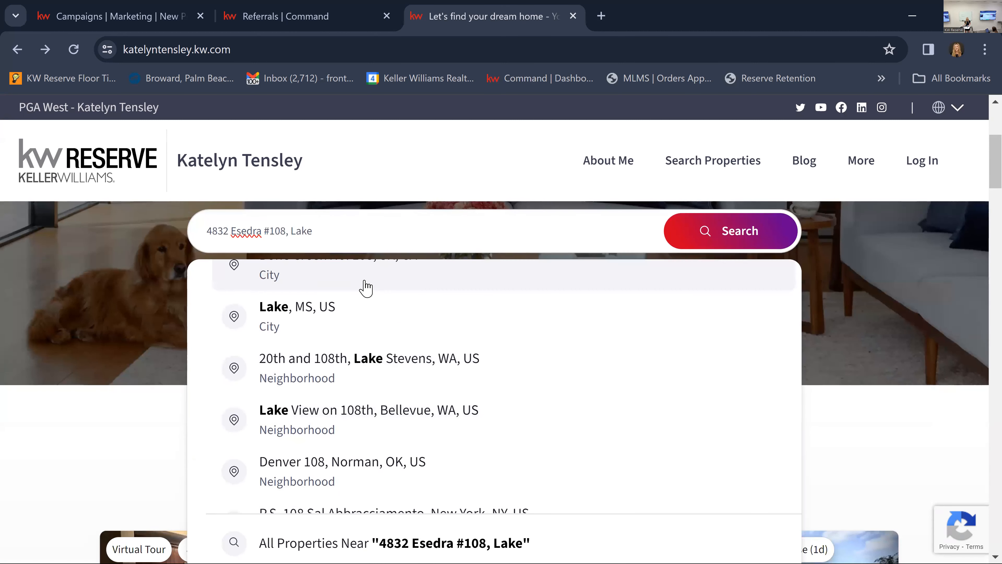
{"action": "type", "text": "Wo"}
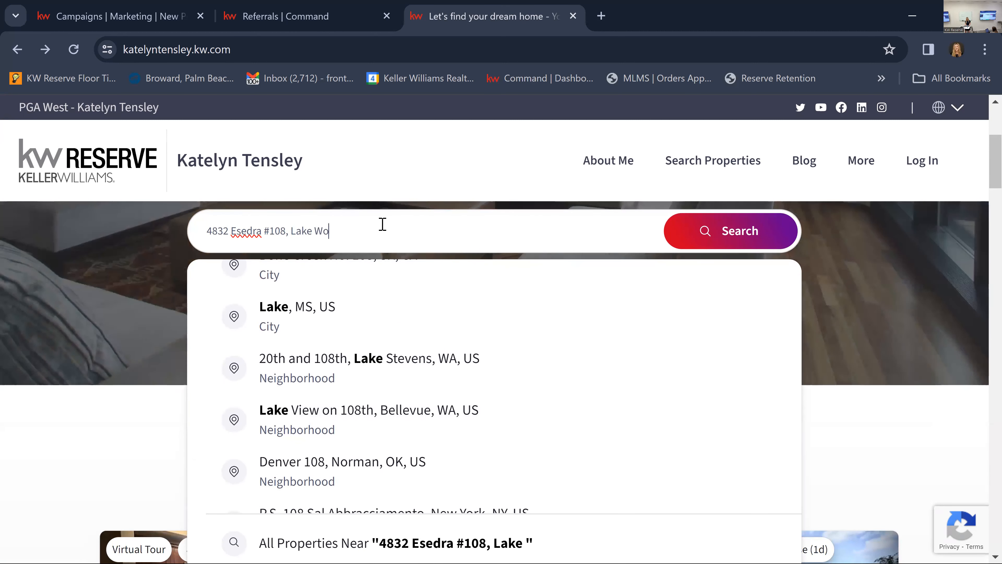
{"action": "type", "text": "th"}
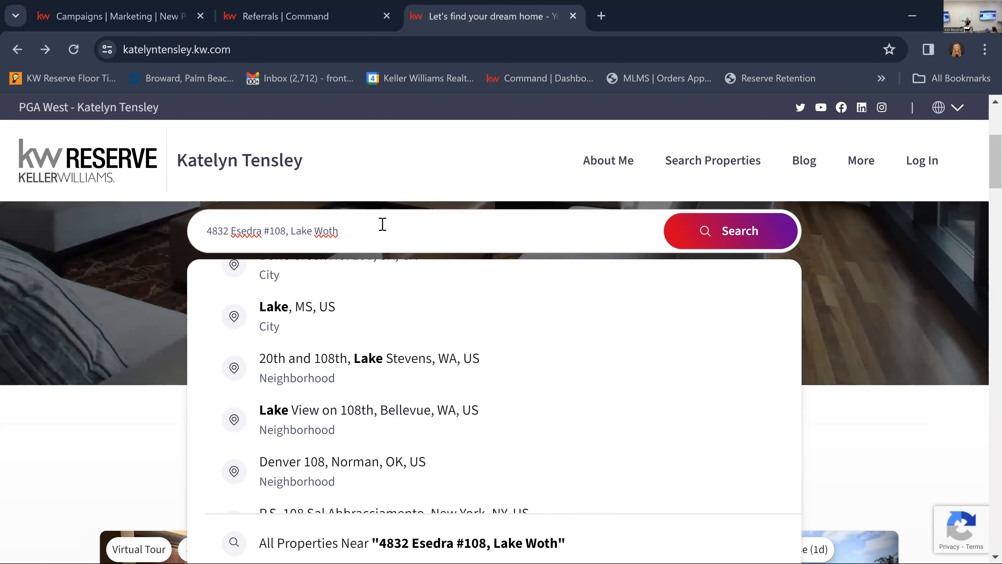
{"action": "key", "text": "BackSpace"}
{"action": "key", "text": "BackSpace"}
{"action": "type", "text": "rth"}
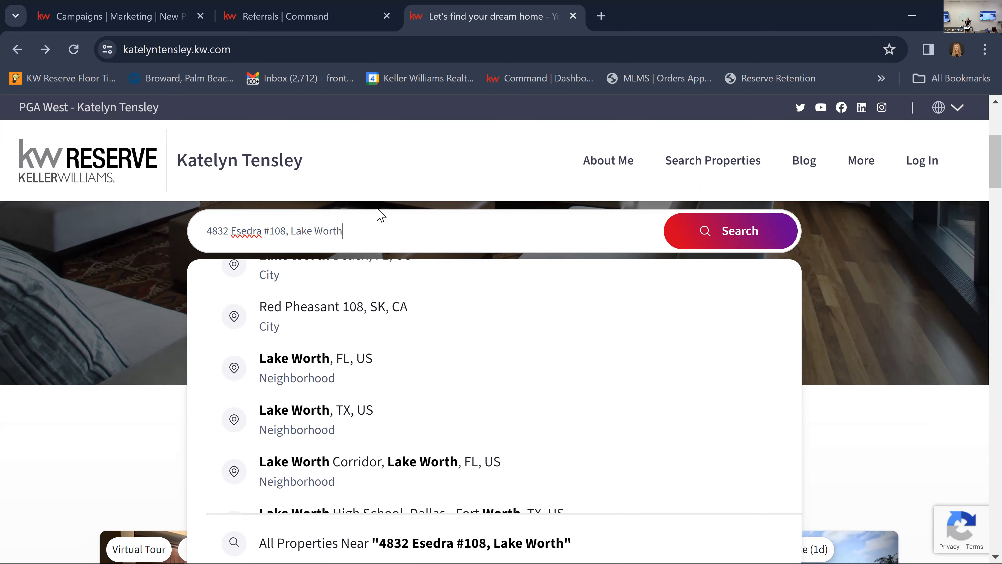
Look through the address suggestions, open the unit #108 match without "Court", and check its price and status.
{"action": "scroll", "coordinate": [430, 369], "scroll_direction": "down", "scroll_amount": 8}
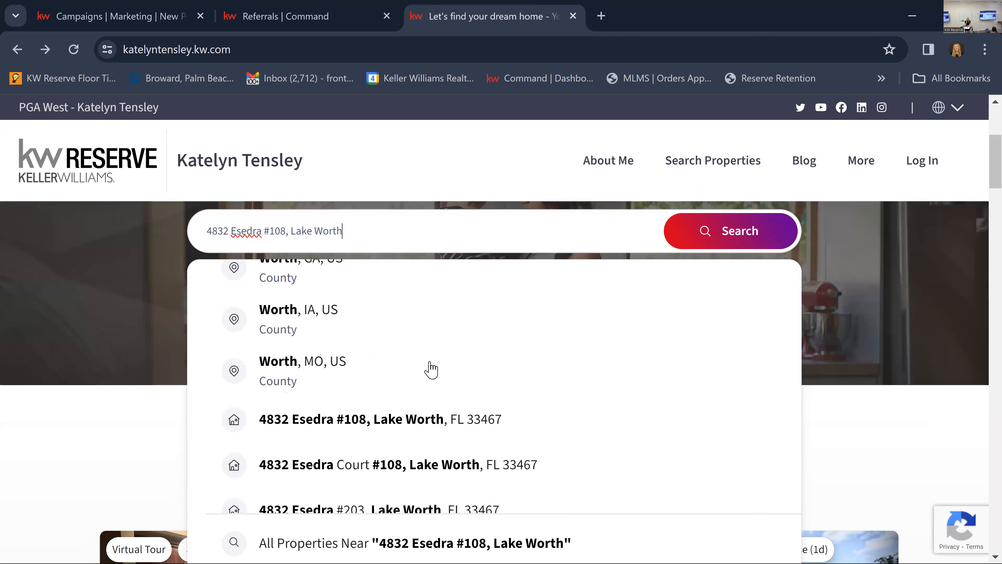
{"action": "scroll", "coordinate": [430, 369], "scroll_direction": "down", "scroll_amount": 3}
{"action": "scroll", "coordinate": [430, 369], "scroll_direction": "up", "scroll_amount": 4}
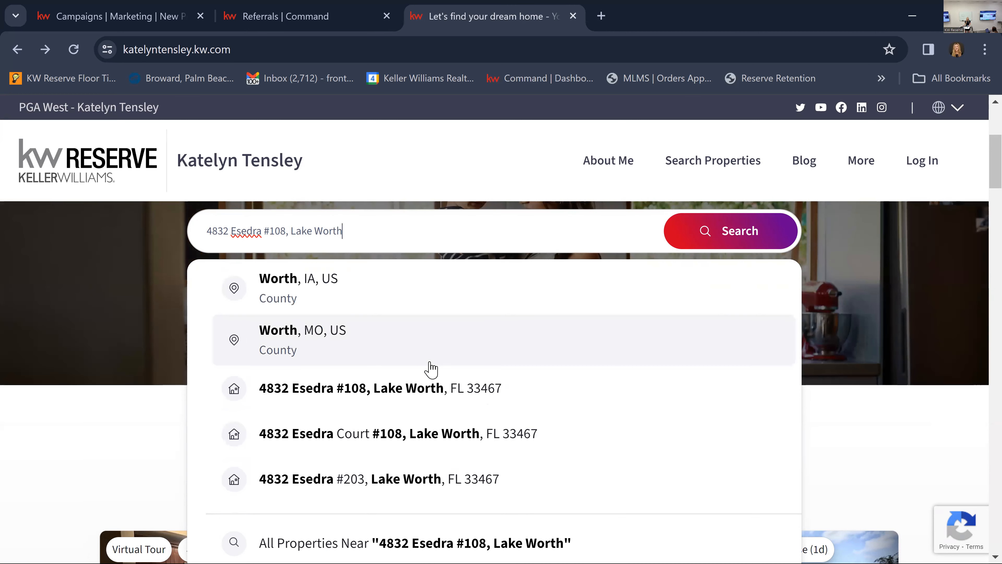
{"action": "scroll", "coordinate": [431, 369], "scroll_direction": "down", "scroll_amount": 2}
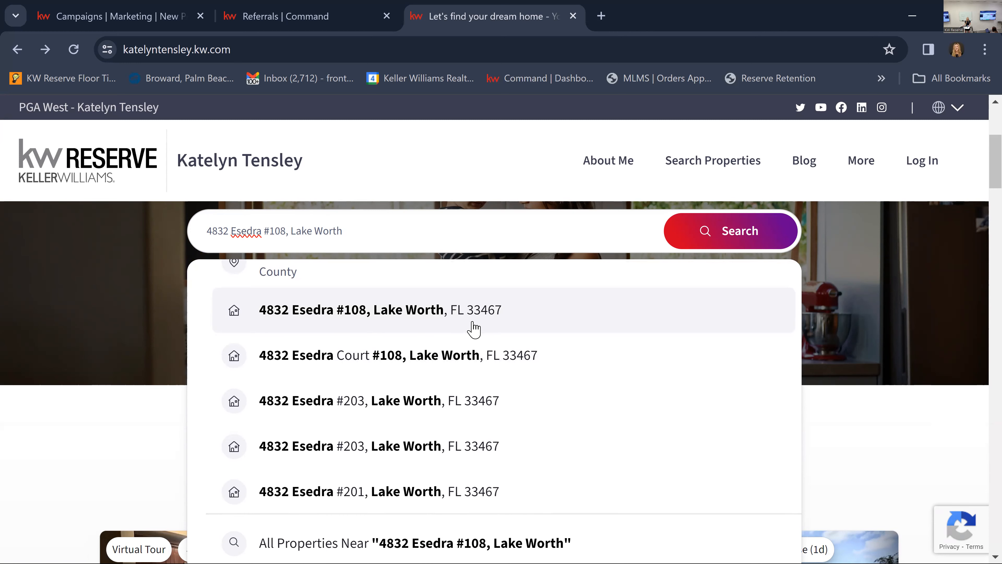
{"action": "scroll", "coordinate": [473, 329], "scroll_direction": "down", "scroll_amount": 5}
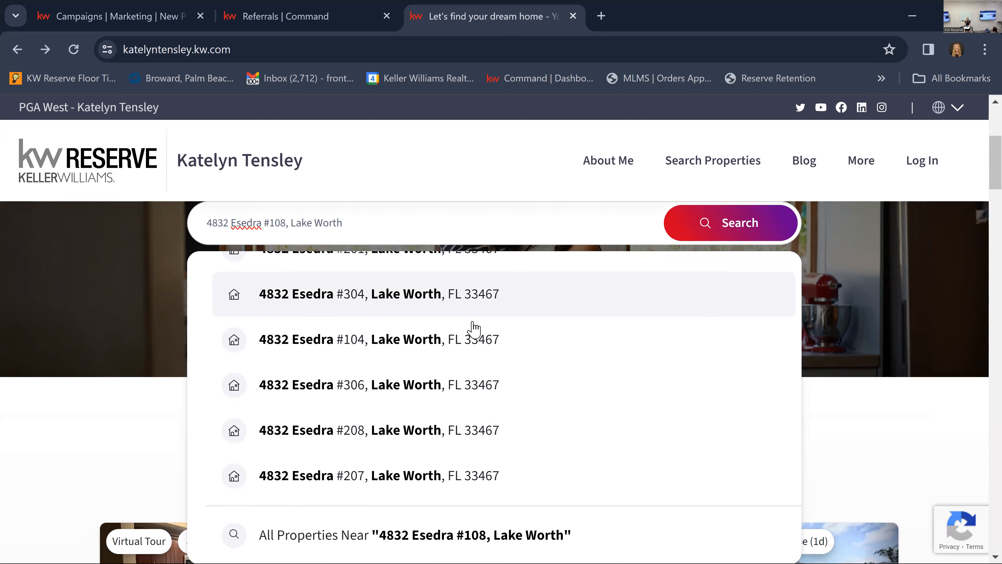
{"action": "scroll", "coordinate": [473, 329], "scroll_direction": "down", "scroll_amount": 2}
{"action": "scroll", "coordinate": [474, 329], "scroll_direction": "up", "scroll_amount": 5}
{"action": "scroll", "coordinate": [472, 331], "scroll_direction": "down", "scroll_amount": 2}
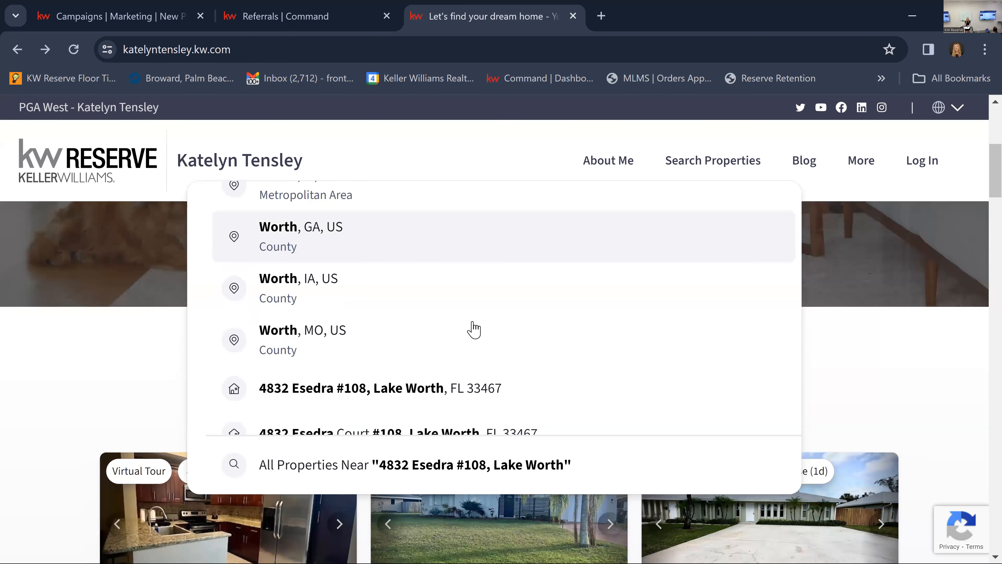
{"action": "left_click", "coordinate": [477, 390]}
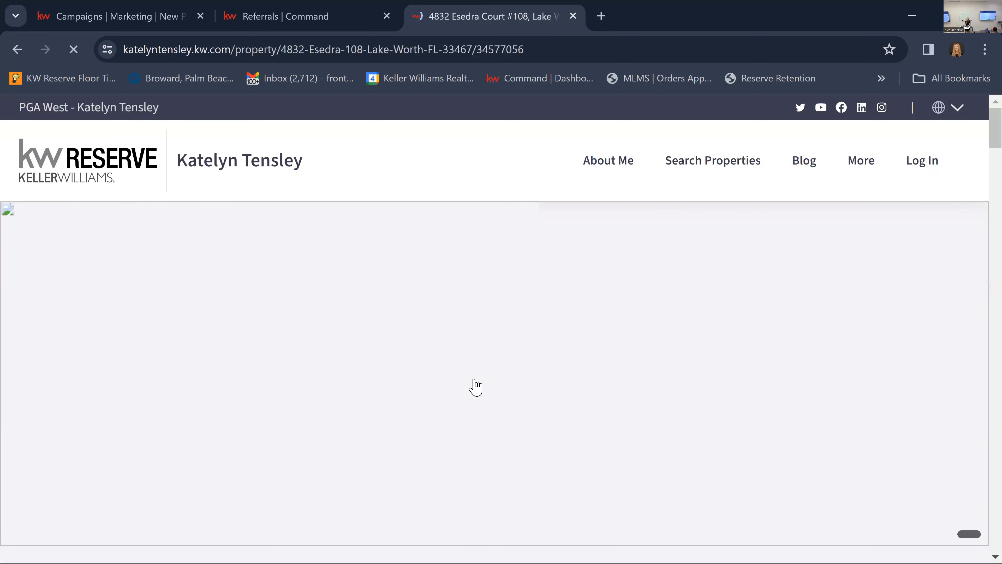
{"action": "scroll", "coordinate": [476, 370], "scroll_direction": "down", "scroll_amount": 10}
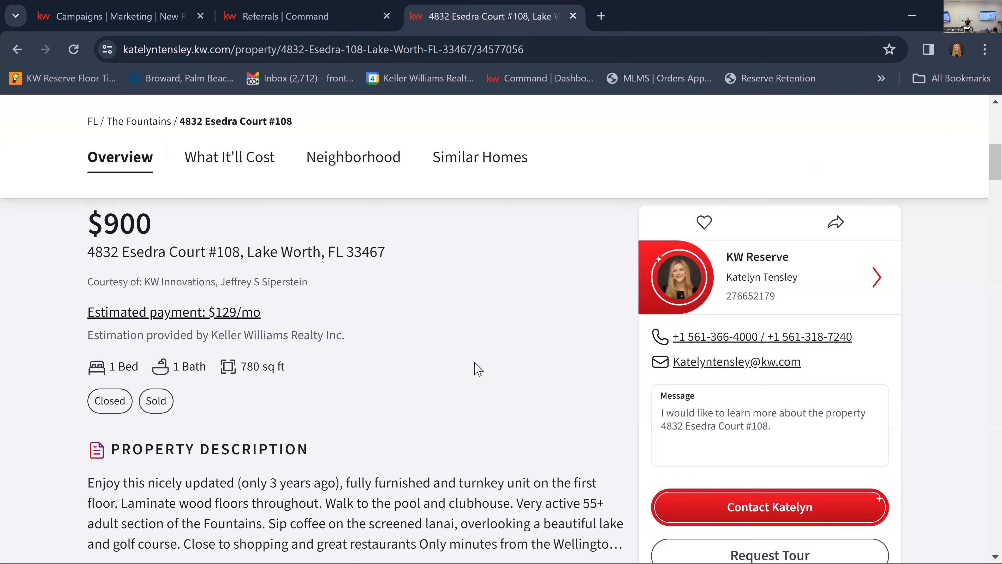
Go back to the property search and check the remaining units suggested for the Lake Worth address.
{"action": "key", "text": "alt+Left"}
{"action": "scroll", "coordinate": [393, 354], "scroll_direction": "down", "scroll_amount": 5}
{"action": "scroll", "coordinate": [394, 350], "scroll_direction": "down", "scroll_amount": 3}
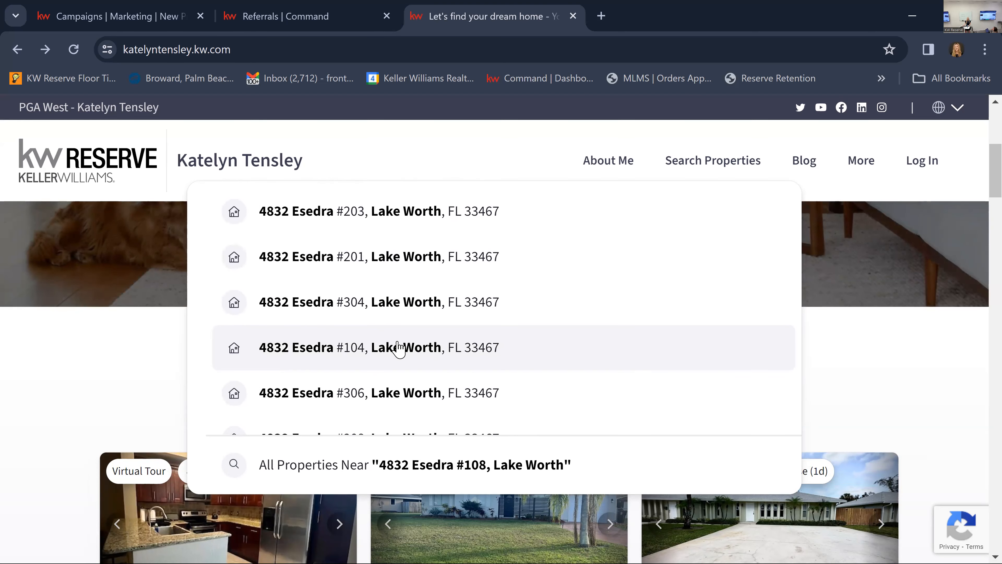
{"action": "scroll", "coordinate": [400, 342], "scroll_direction": "down", "scroll_amount": 7}
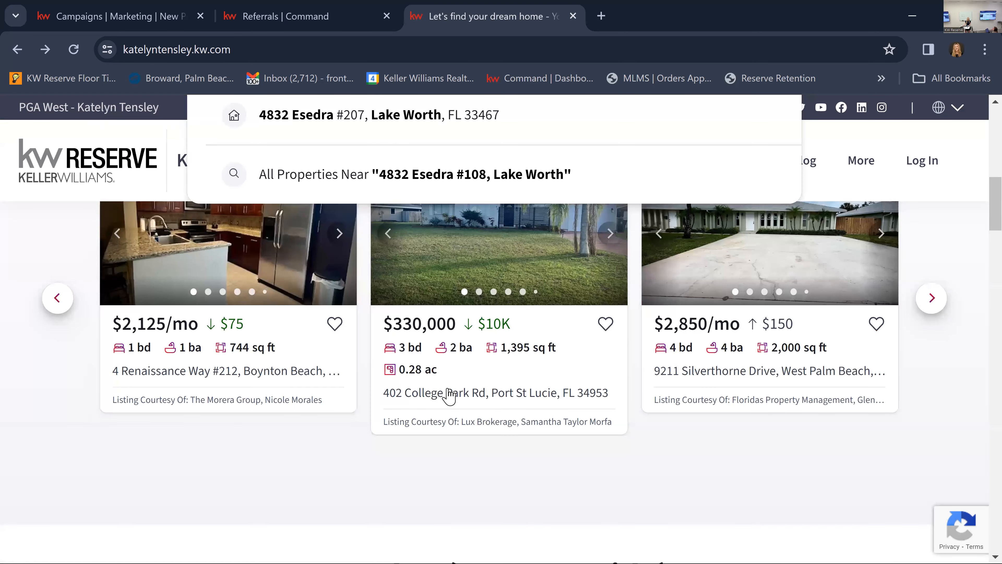
{"action": "scroll", "coordinate": [396, 229], "scroll_direction": "up", "scroll_amount": 6}
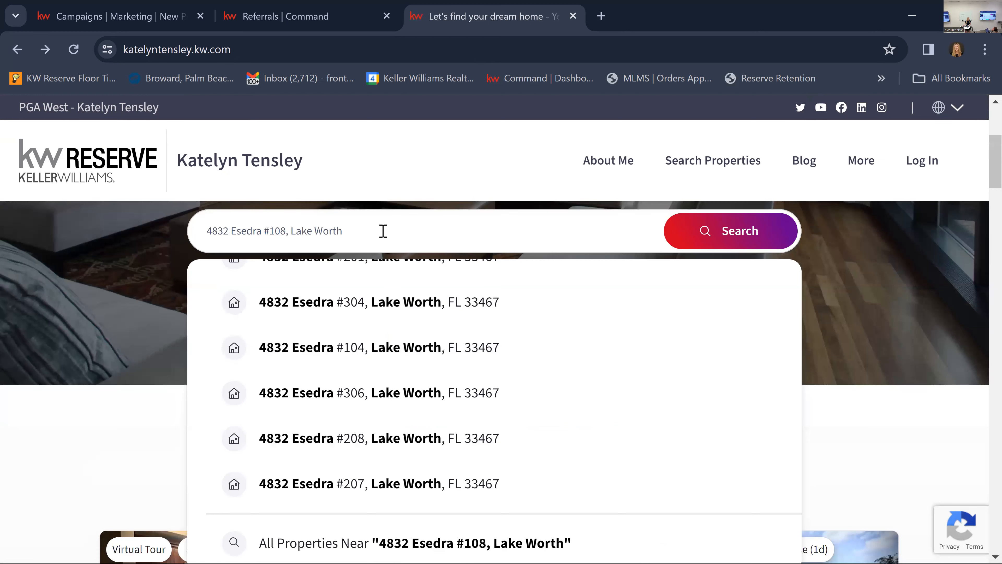
{"action": "scroll", "coordinate": [431, 365], "scroll_direction": "up", "scroll_amount": 3}
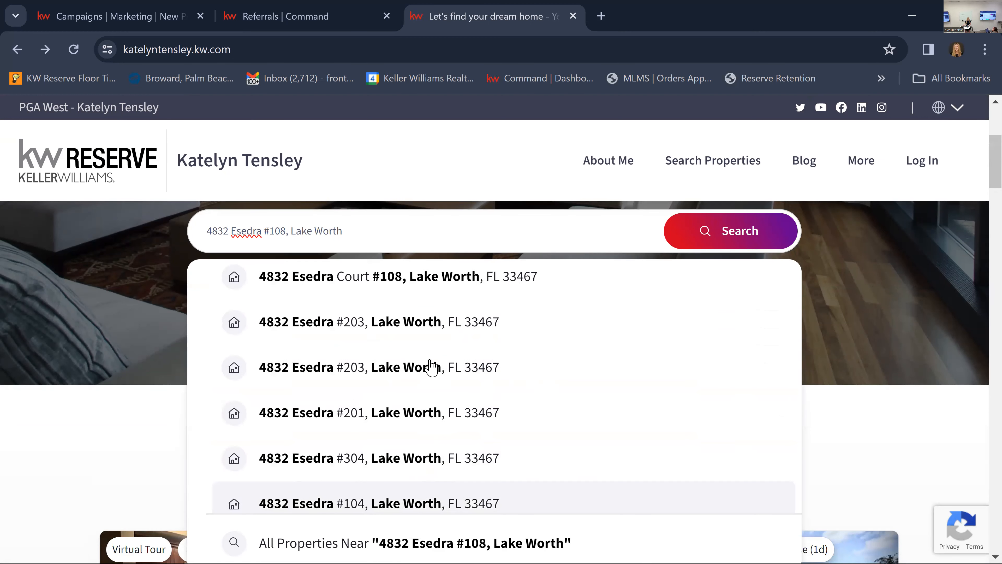
{"action": "scroll", "coordinate": [188, 327], "scroll_direction": "up", "scroll_amount": 5}
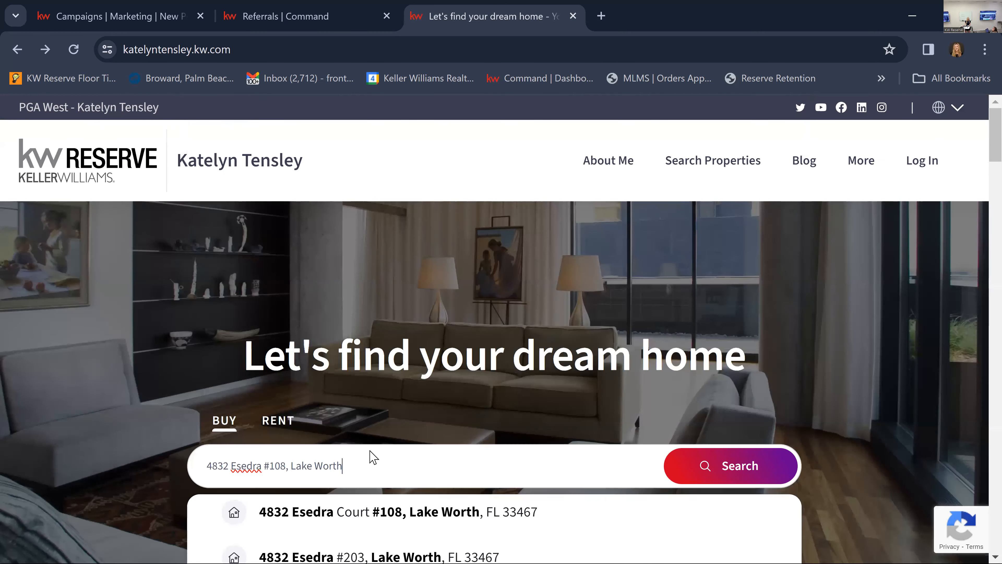
Switch the property search from Buy to Rent and re-enter the listing's unit #108 address in Lake Worth.
{"action": "left_click_drag", "start_coordinate": [371, 463], "coordinate": [184, 458]}
{"action": "key", "text": "ctrl+c"}
{"action": "key", "text": "BackSpace"}
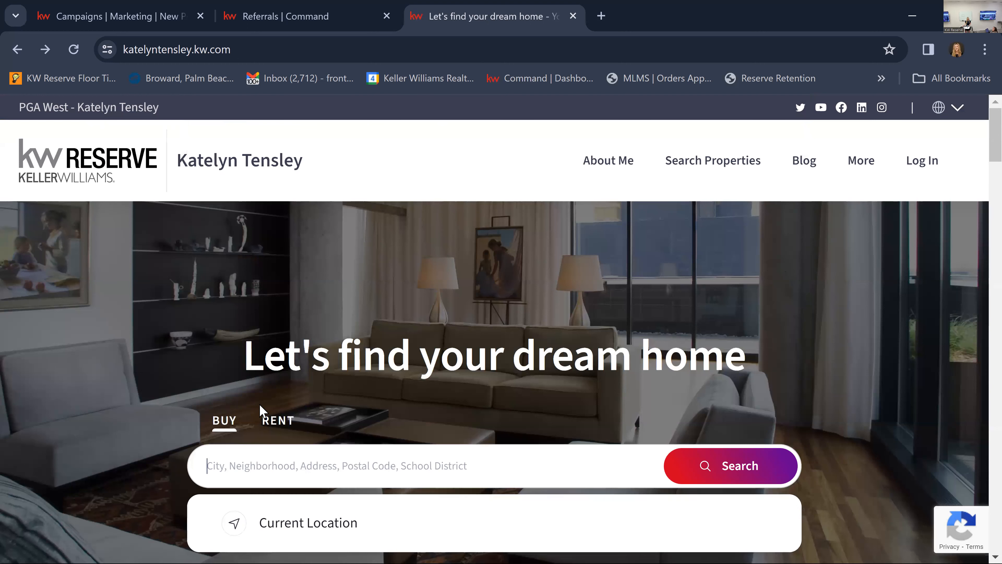
{"action": "left_click", "coordinate": [278, 421]}
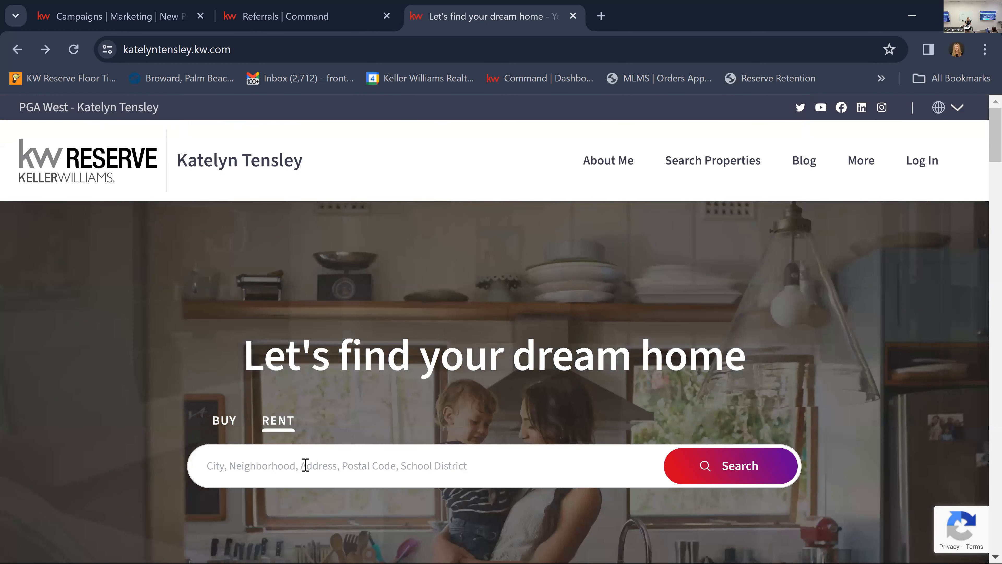
{"action": "left_click", "coordinate": [305, 465]}
{"action": "key", "text": "ctrl+v"}
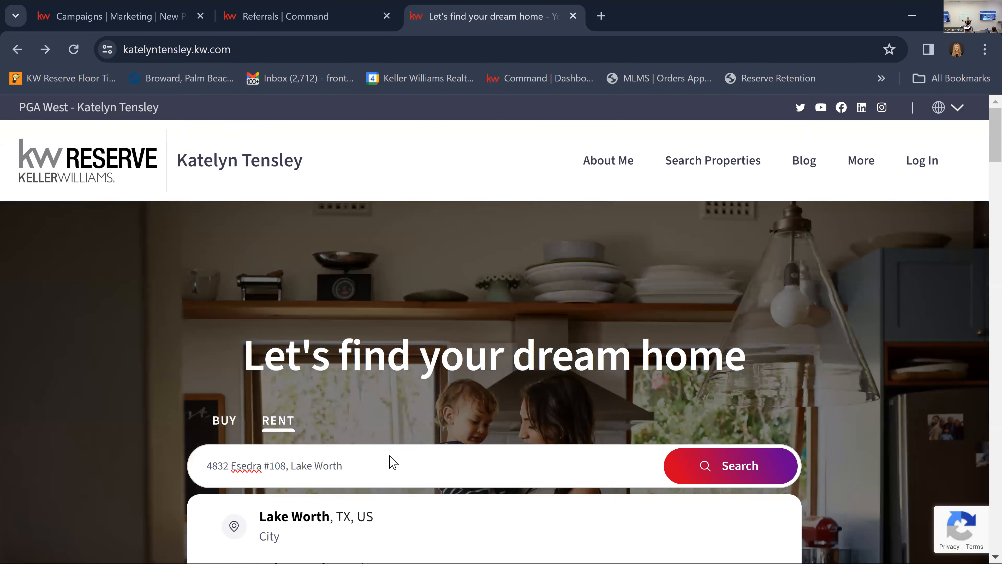
Find the "Court #108" match among the rental address suggestions and open its property page.
{"action": "scroll", "coordinate": [421, 380], "scroll_direction": "down", "scroll_amount": 4}
{"action": "scroll", "coordinate": [398, 414], "scroll_direction": "down", "scroll_amount": 6}
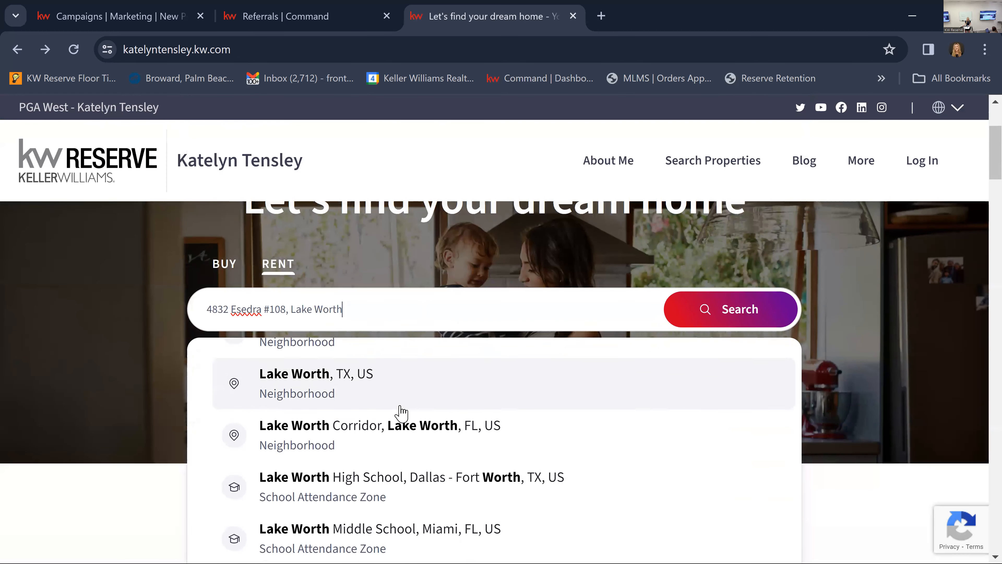
{"action": "scroll", "coordinate": [395, 454], "scroll_direction": "down", "scroll_amount": 8}
{"action": "scroll", "coordinate": [397, 458], "scroll_direction": "up", "scroll_amount": 15}
{"action": "scroll", "coordinate": [398, 460], "scroll_direction": "up", "scroll_amount": 2}
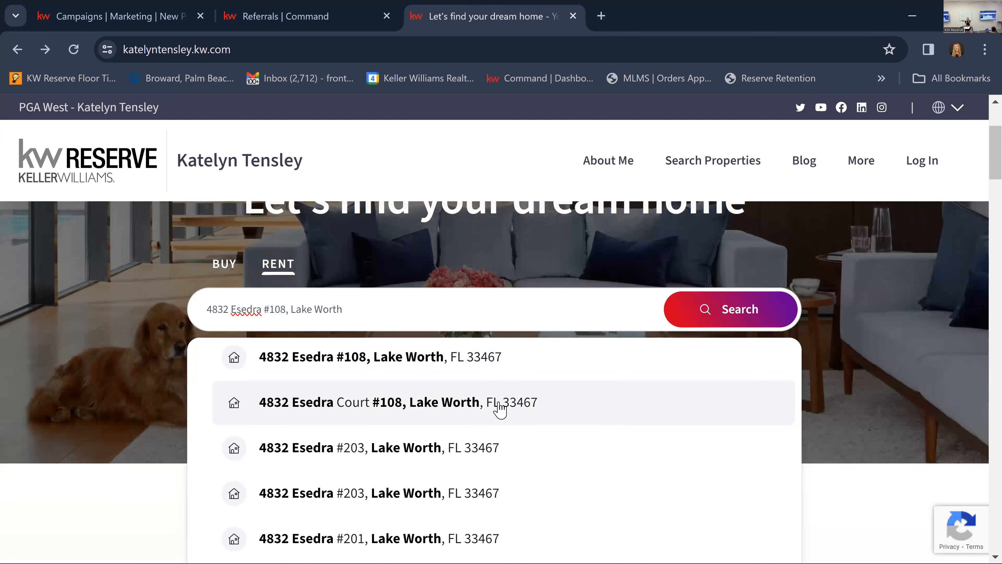
{"action": "left_click", "coordinate": [499, 407]}
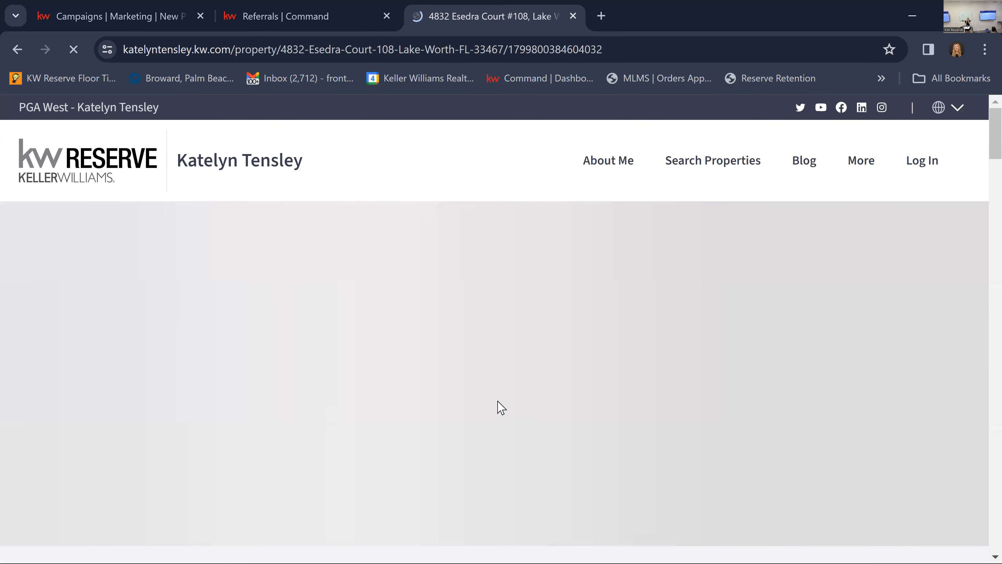
Examine the photos and overview on the Court #108 rental listing page.
{"action": "scroll", "coordinate": [497, 401], "scroll_direction": "down", "scroll_amount": 5}
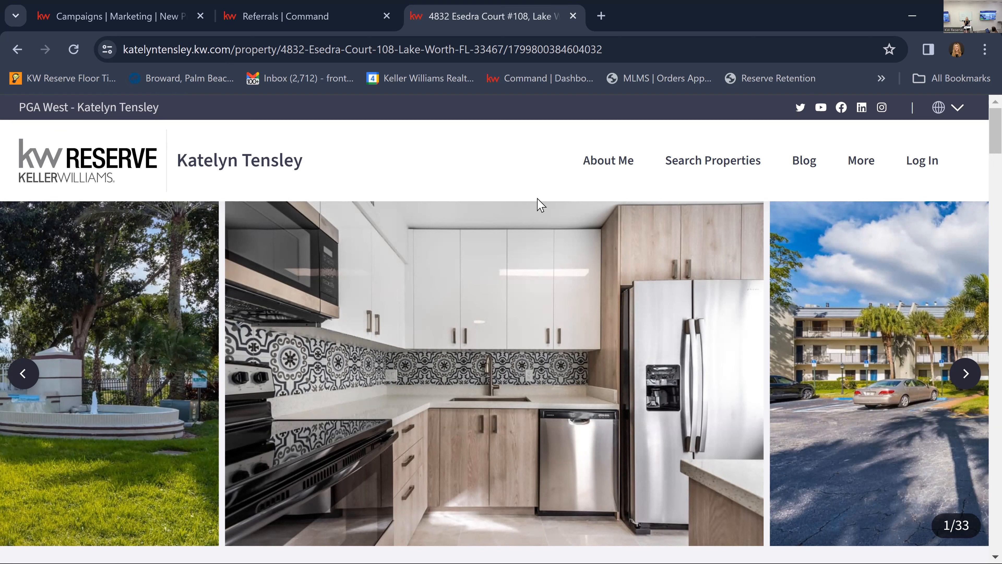
{"action": "scroll", "coordinate": [819, 269], "scroll_direction": "down", "scroll_amount": 3}
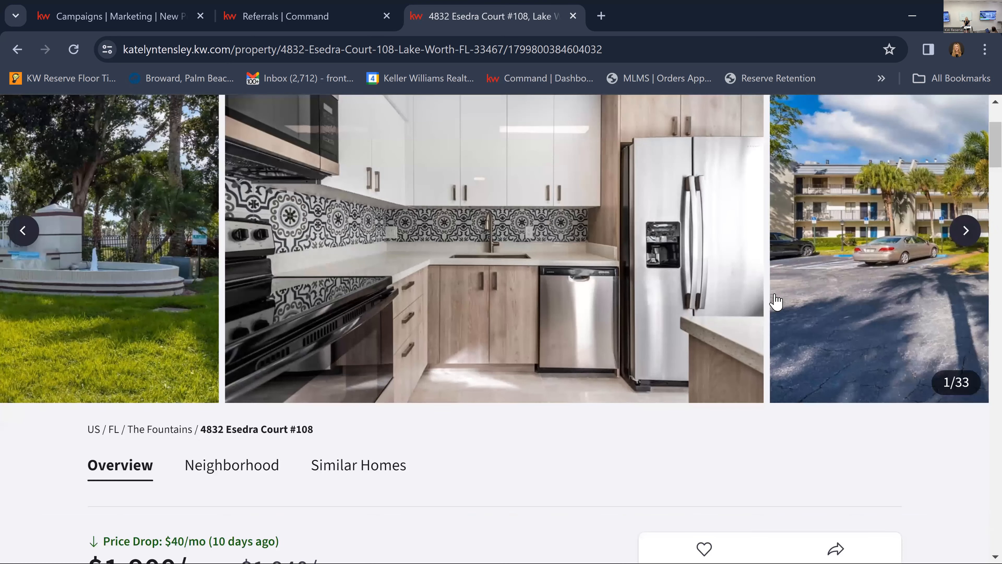
{"action": "scroll", "coordinate": [959, 301], "scroll_direction": "up", "scroll_amount": 1}
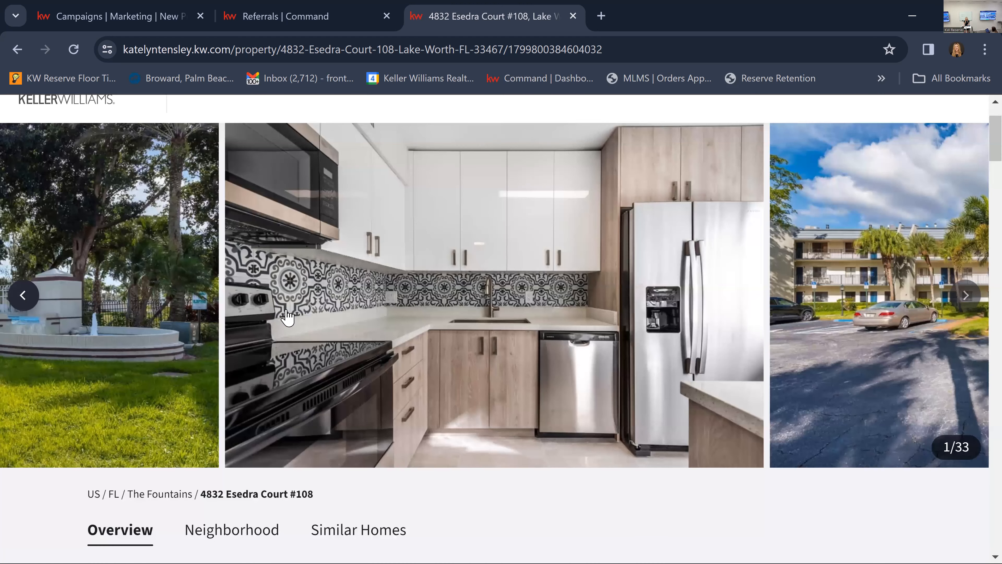
{"action": "left_click", "coordinate": [152, 344]}
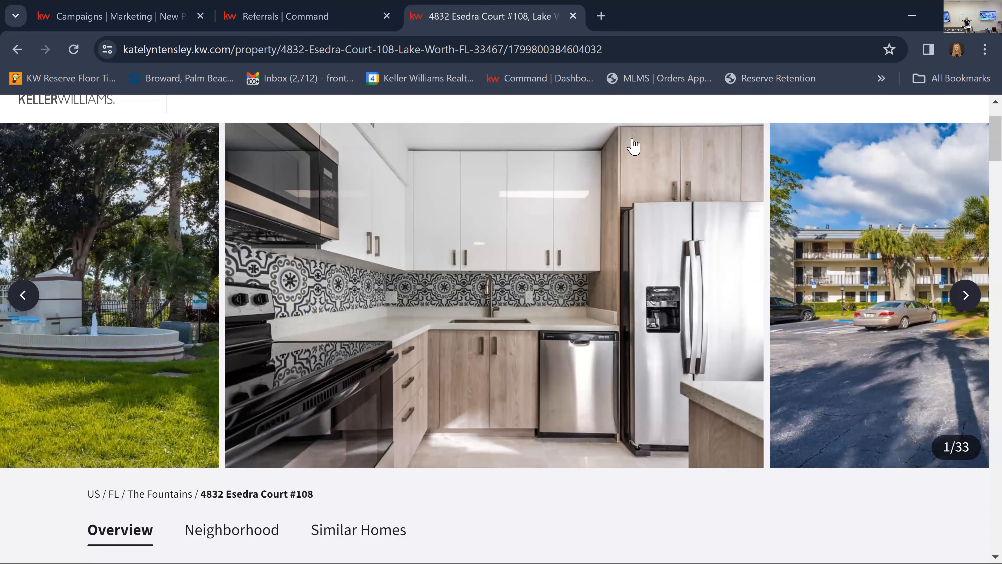
Review the Court #108 listing page, from the agent contact card and description through the neighborhood data to the similar properties.
{"action": "left_click", "coordinate": [627, 53]}
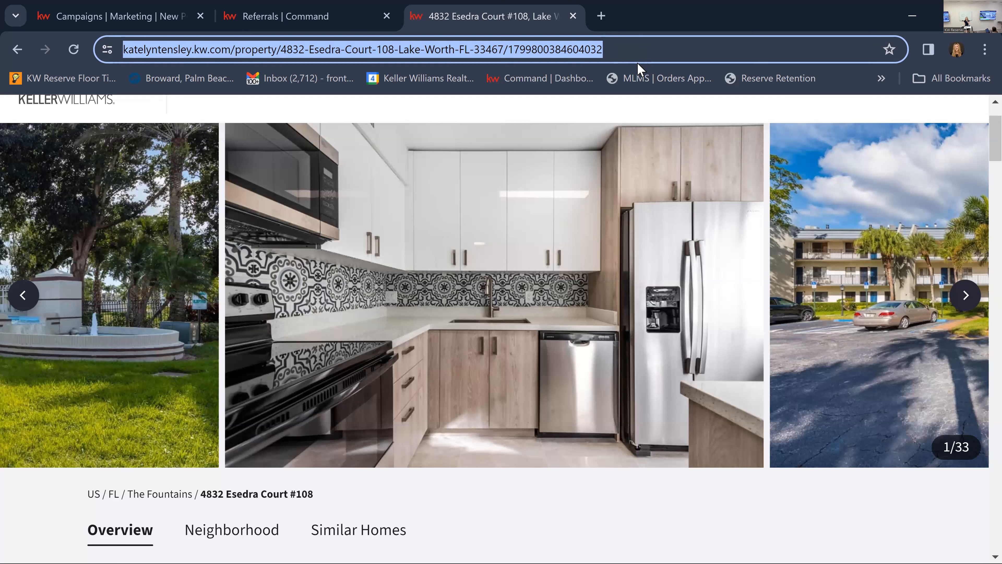
{"action": "scroll", "coordinate": [722, 315], "scroll_direction": "down", "scroll_amount": 6}
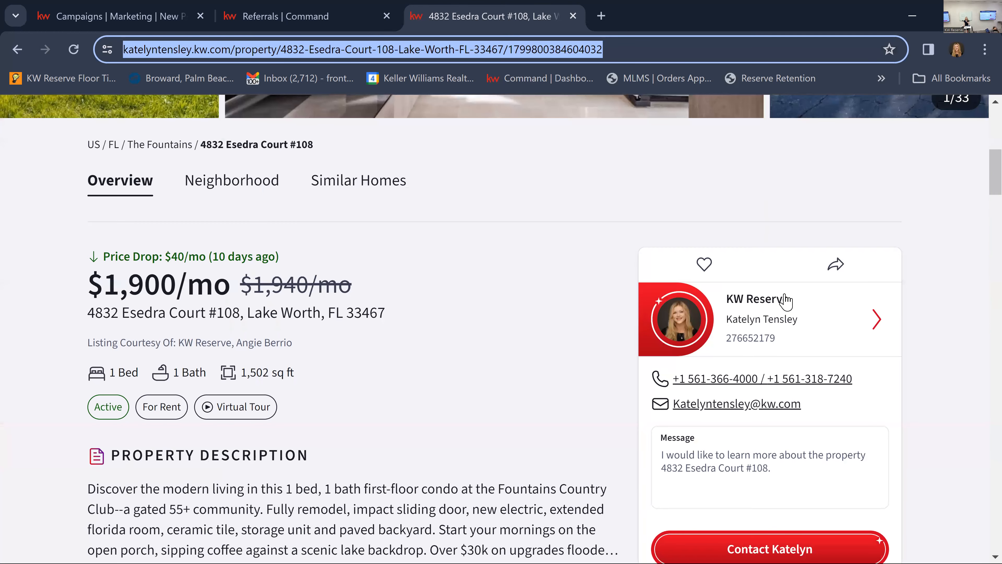
{"action": "scroll", "coordinate": [778, 393], "scroll_direction": "down", "scroll_amount": 2}
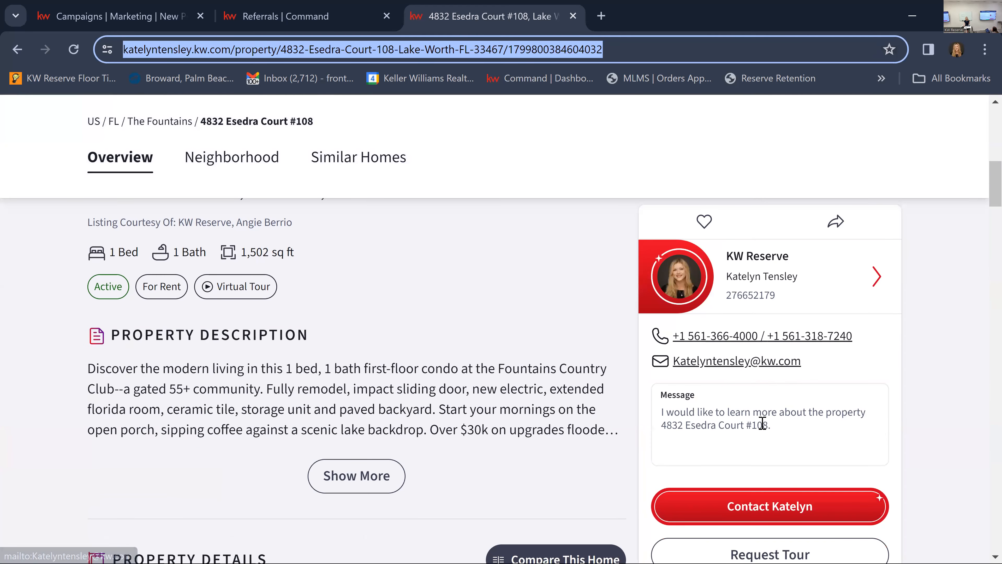
{"action": "scroll", "coordinate": [572, 432], "scroll_direction": "up", "scroll_amount": 8}
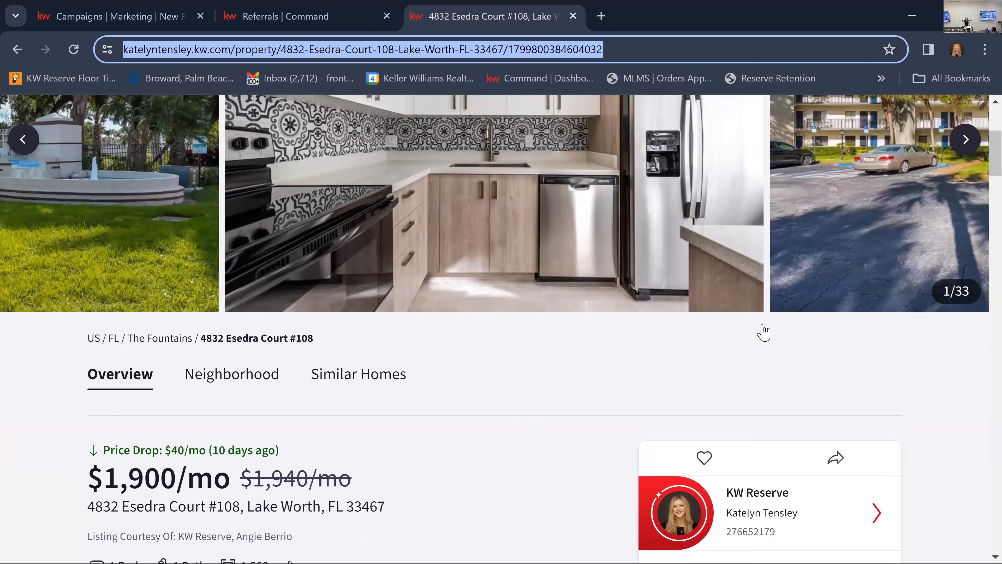
{"action": "scroll", "coordinate": [762, 332], "scroll_direction": "down", "scroll_amount": 4}
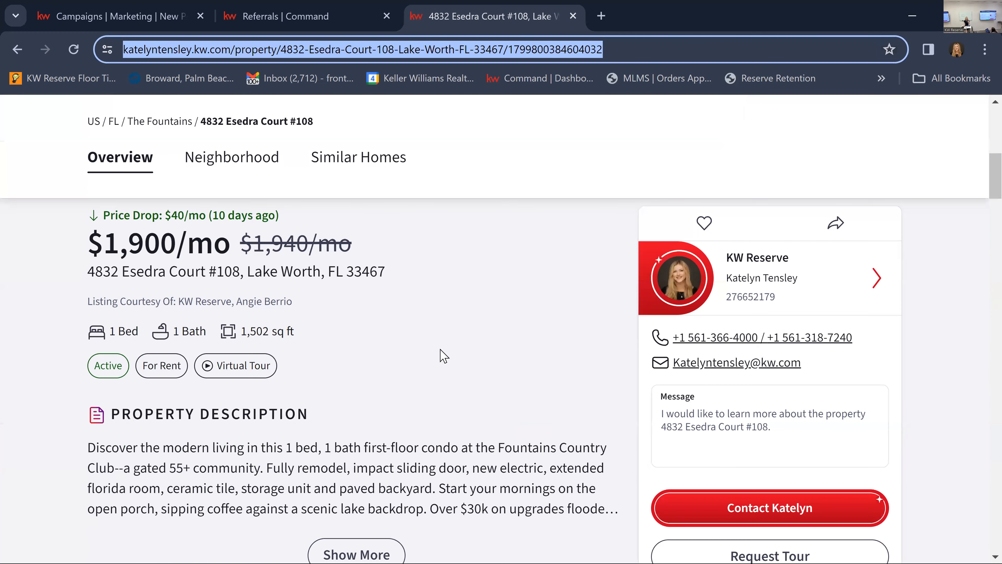
{"action": "scroll", "coordinate": [410, 377], "scroll_direction": "down", "scroll_amount": 10}
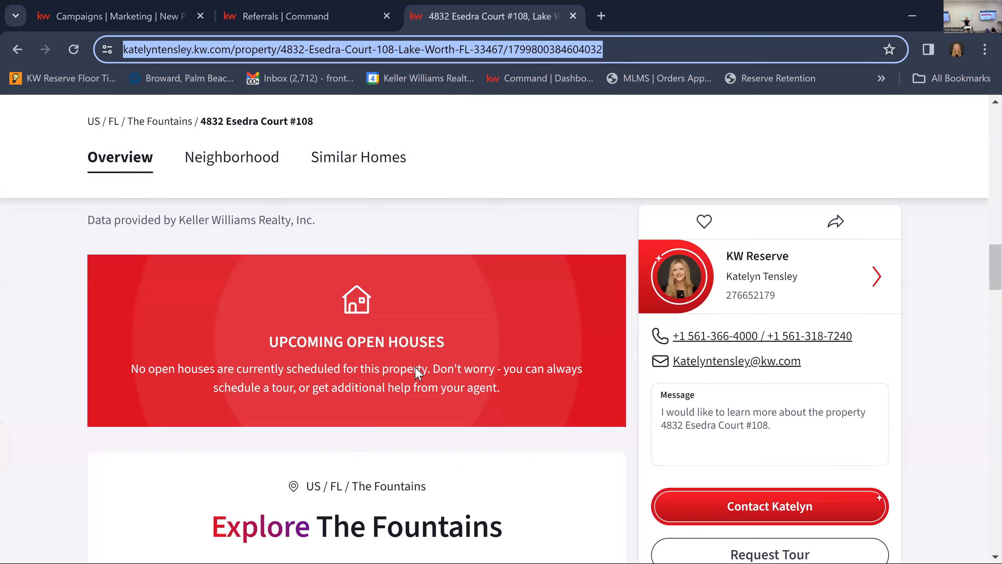
{"action": "scroll", "coordinate": [419, 375], "scroll_direction": "down", "scroll_amount": 3}
{"action": "scroll", "coordinate": [422, 369], "scroll_direction": "down", "scroll_amount": 5}
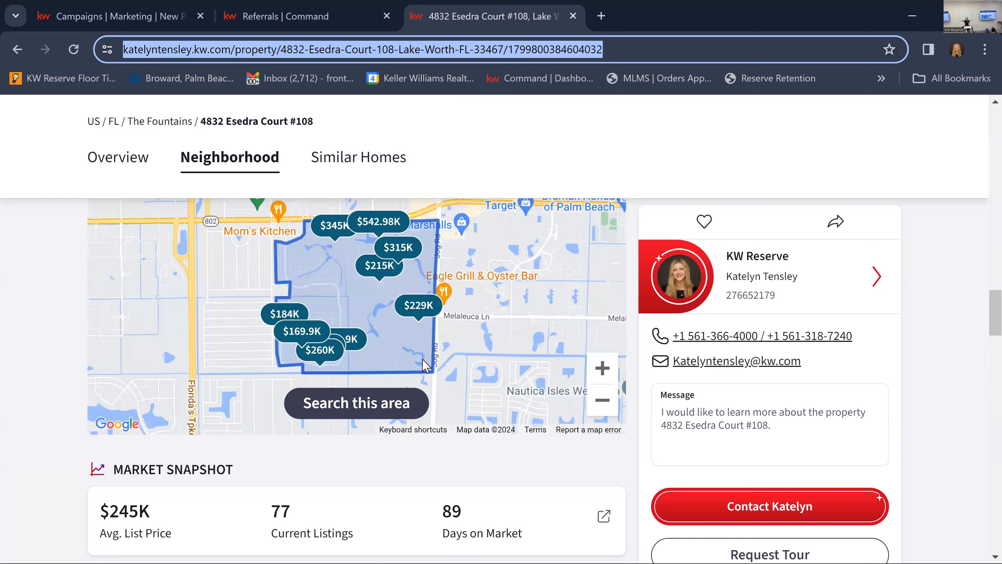
{"action": "scroll", "coordinate": [460, 424], "scroll_direction": "down", "scroll_amount": 5}
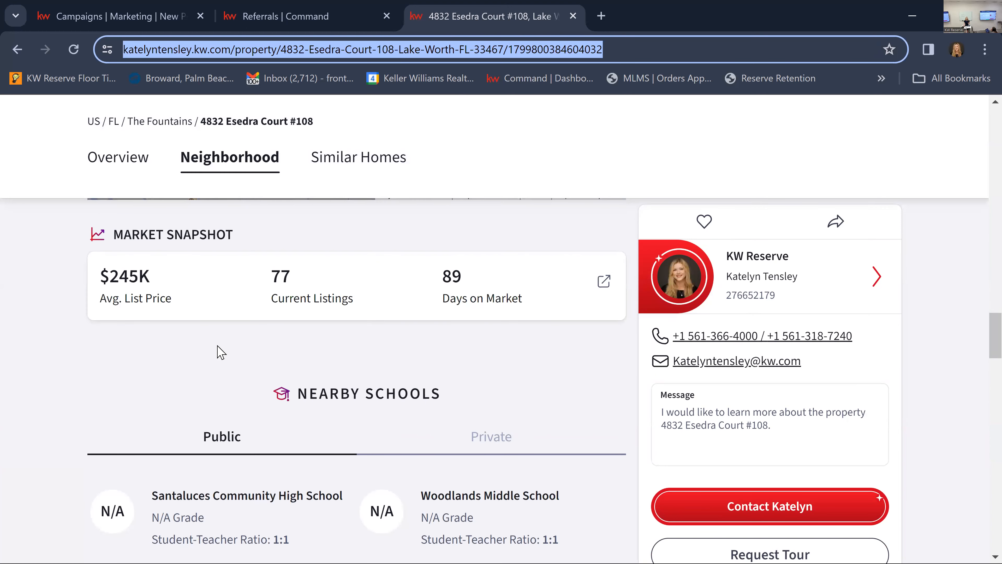
{"action": "scroll", "coordinate": [249, 347], "scroll_direction": "down", "scroll_amount": 5}
{"action": "scroll", "coordinate": [250, 347], "scroll_direction": "down", "scroll_amount": 10}
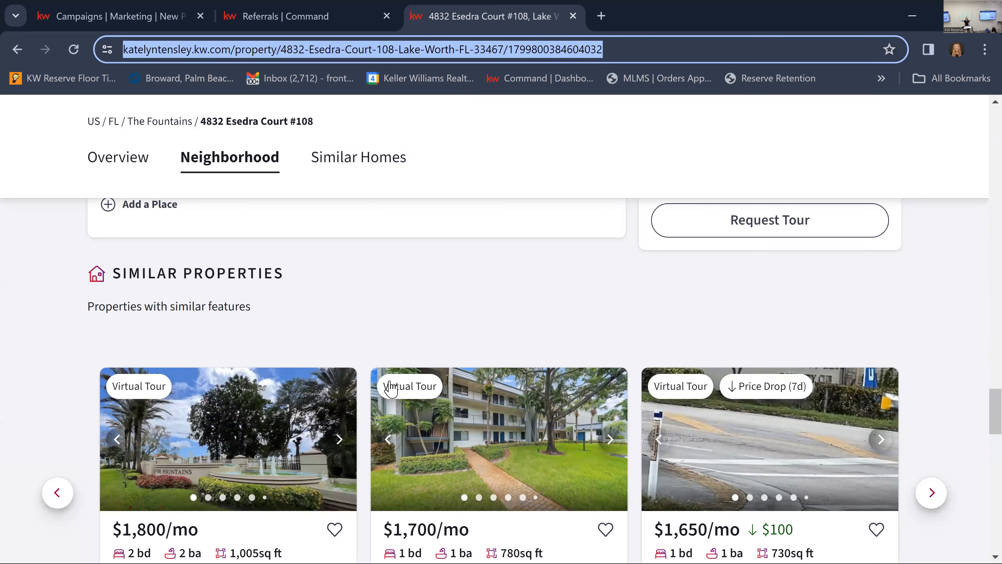
Open the similar rental at Court #307 and check its agent contact card and property details.
{"action": "scroll", "coordinate": [342, 321], "scroll_direction": "down", "scroll_amount": 4}
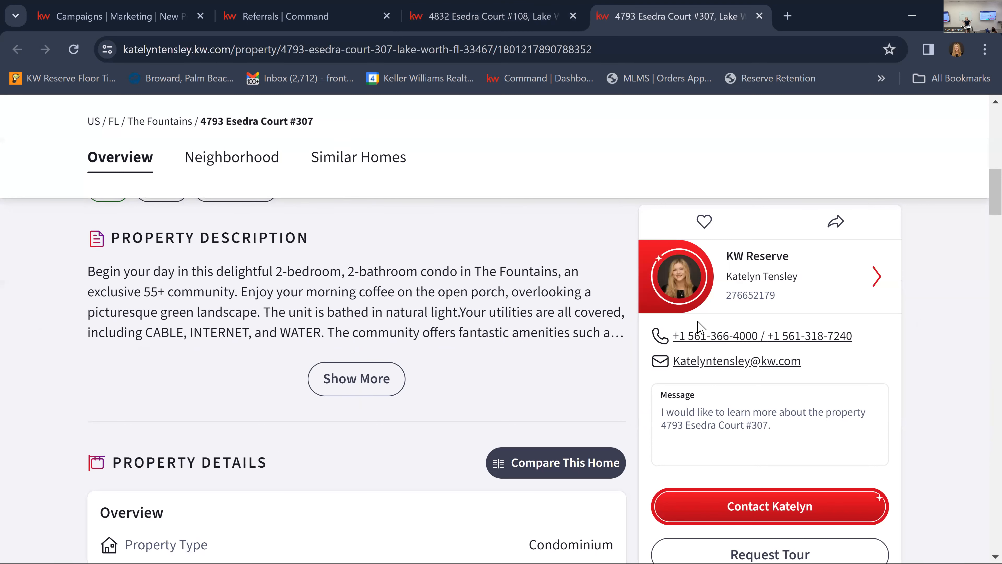
{"action": "scroll", "coordinate": [750, 506], "scroll_direction": "down", "scroll_amount": 3}
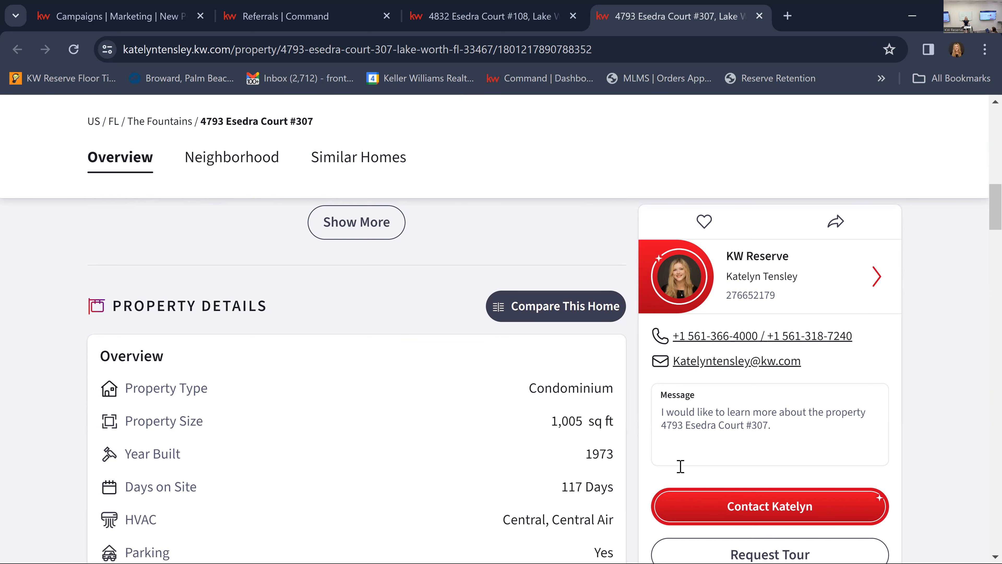
{"action": "scroll", "coordinate": [677, 466], "scroll_direction": "up", "scroll_amount": 8}
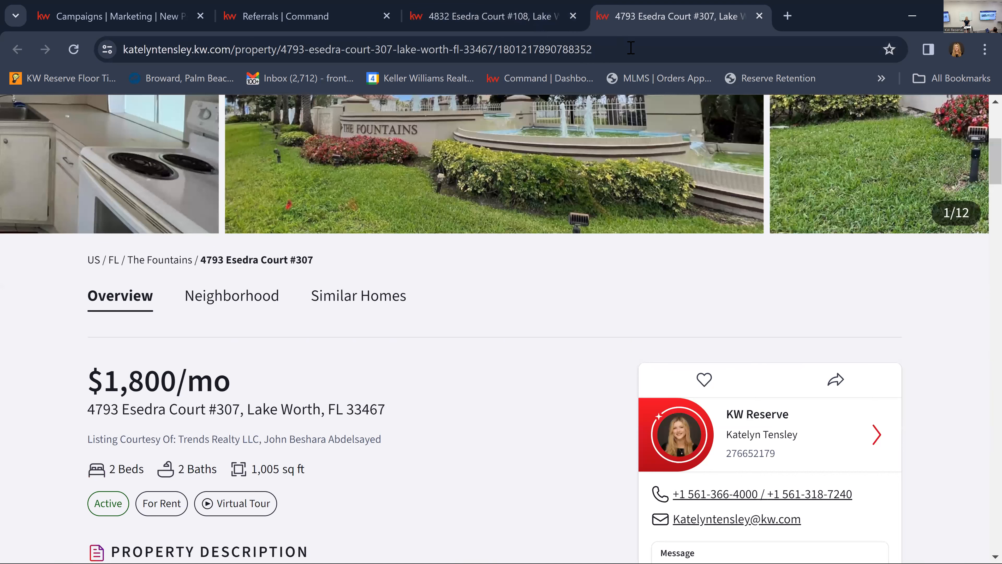
Return to the Court #108 listing page and copy its web address.
{"action": "key", "text": "ctrl+shift+Tab"}
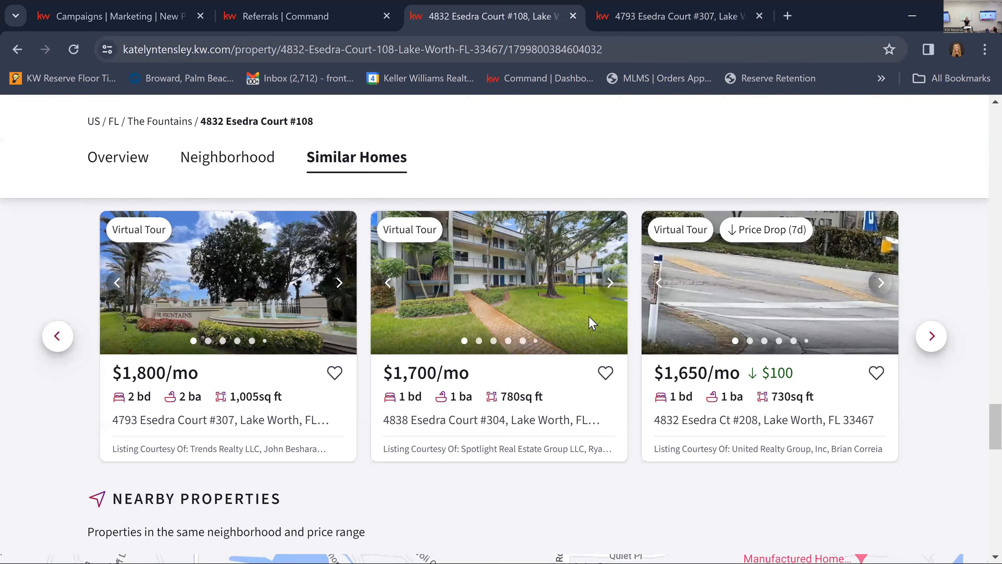
{"action": "scroll", "coordinate": [598, 314], "scroll_direction": "up", "scroll_amount": 10}
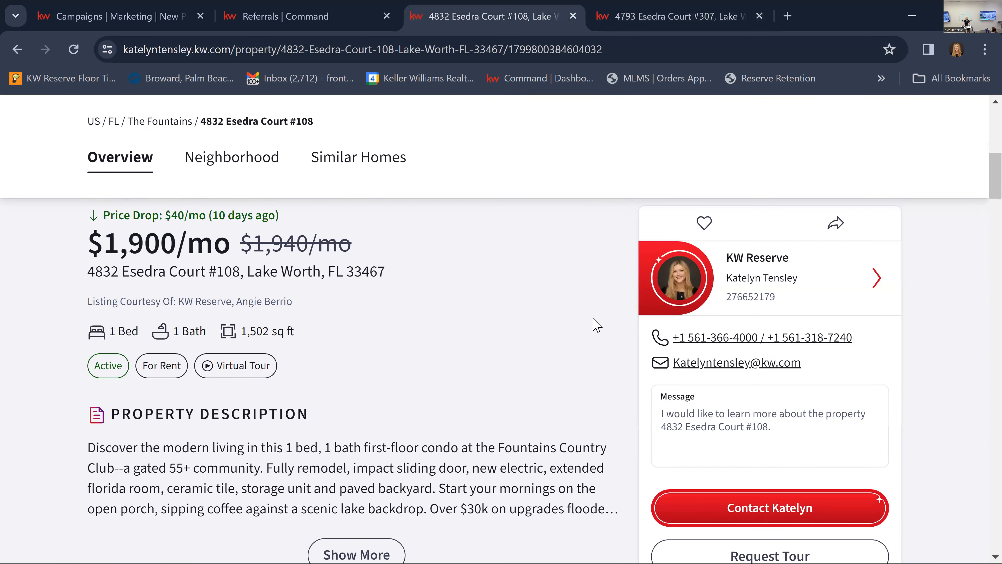
{"action": "scroll", "coordinate": [594, 323], "scroll_direction": "up", "scroll_amount": 5}
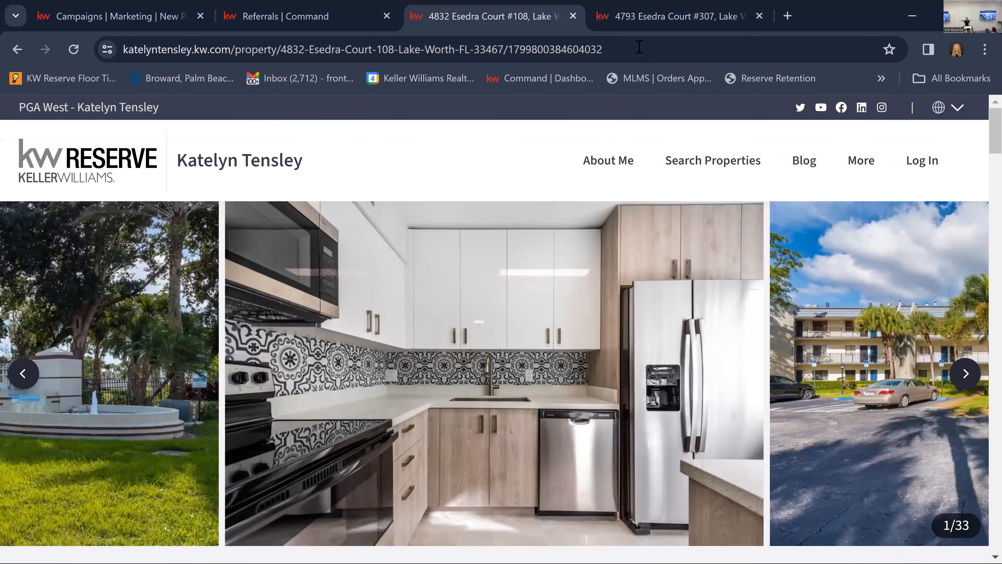
{"action": "left_click", "coordinate": [639, 47]}
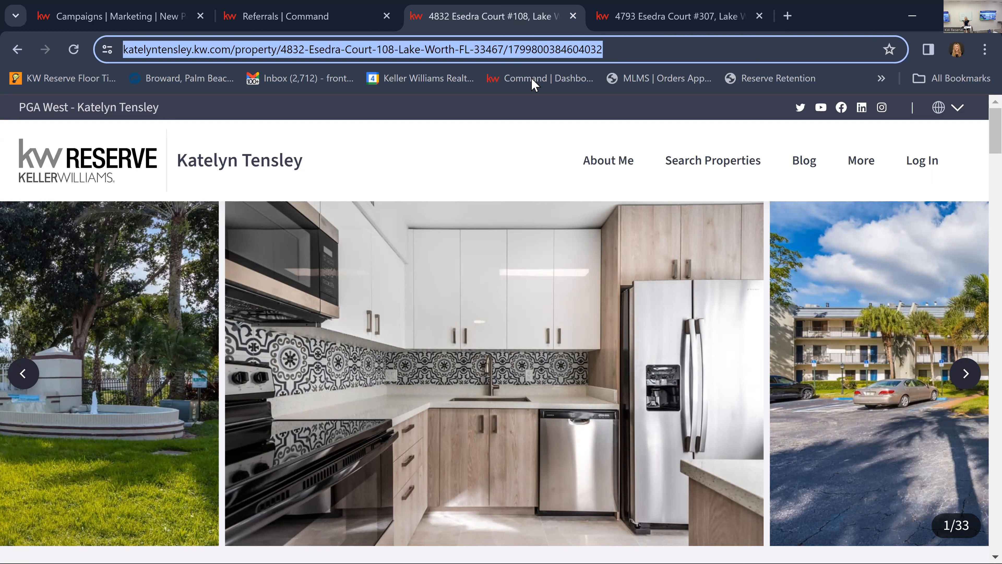
{"action": "left_click", "coordinate": [498, 157]}
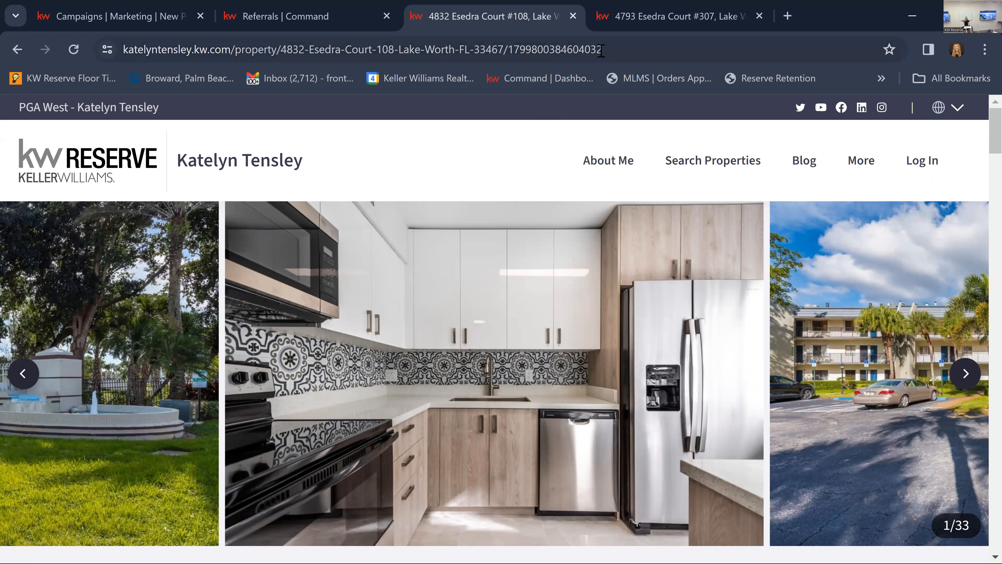
{"action": "left_click", "coordinate": [643, 49]}
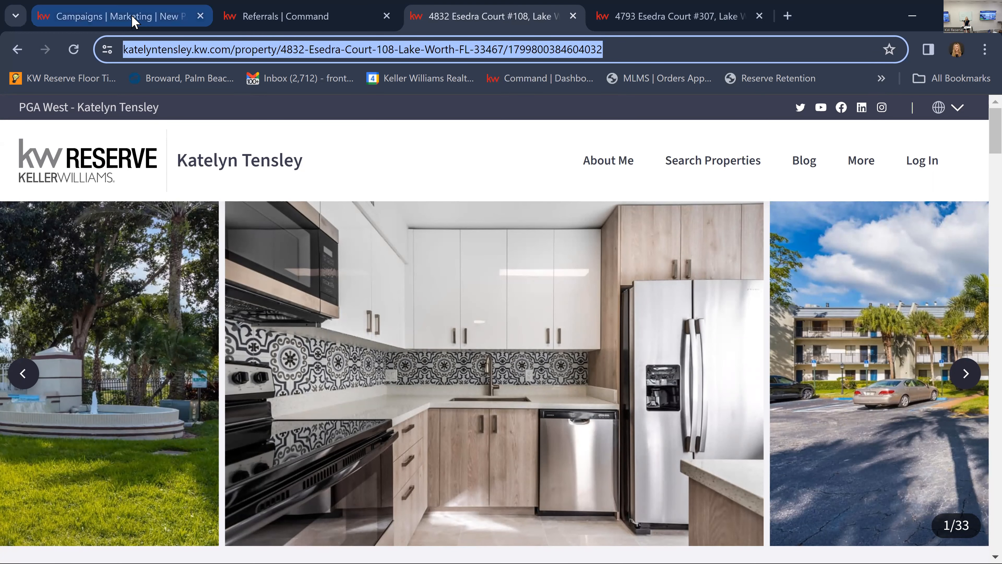
In the ad campaign form, replace the custom landing page URL with the copied Court #108 listing address and preview the link.
{"action": "key", "text": "ctrl+1"}
{"action": "left_click", "coordinate": [943, 142]}
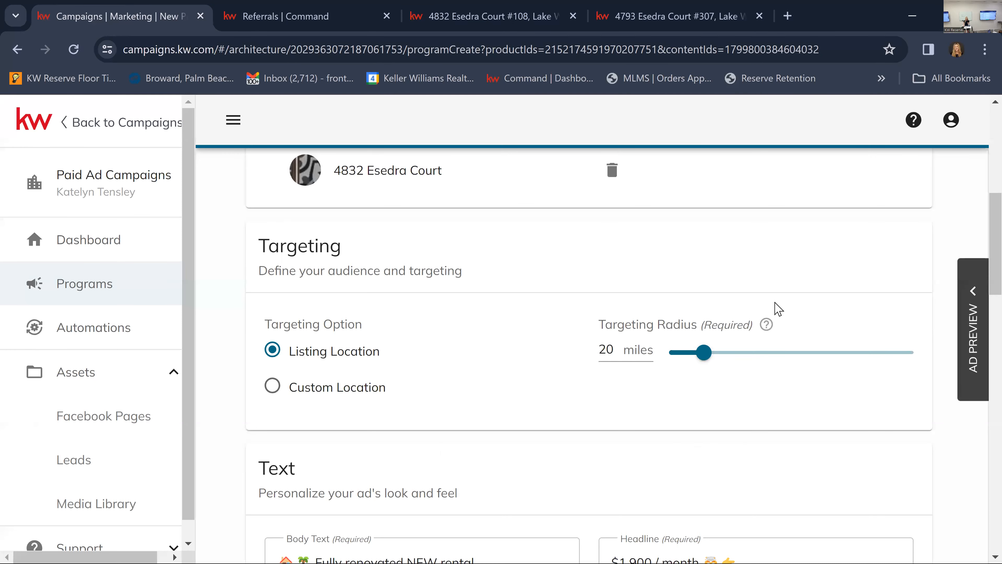
{"action": "scroll", "coordinate": [778, 309], "scroll_direction": "down", "scroll_amount": 15}
{"action": "scroll", "coordinate": [776, 309], "scroll_direction": "down", "scroll_amount": 5}
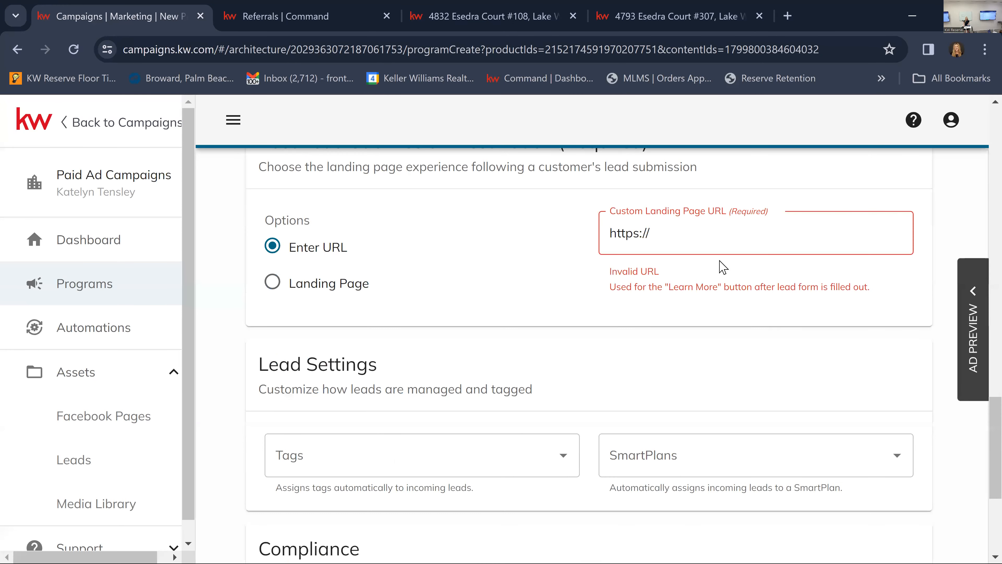
{"action": "left_click", "coordinate": [713, 234]}
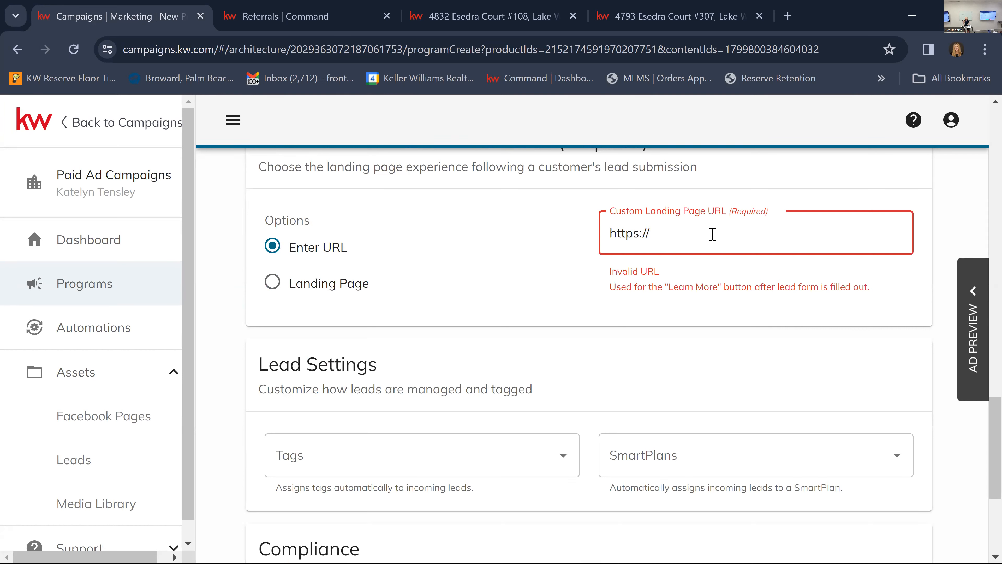
{"action": "key", "text": "BackSpace"}
{"action": "key", "text": "BackSpace"}
{"action": "key", "text": "BackSpace"}
{"action": "key", "text": "BackSpace"}
{"action": "key", "text": "BackSpace"}
{"action": "key", "text": "BackSpace"}
{"action": "key", "text": "BackSpace"}
{"action": "key", "text": "BackSpace"}
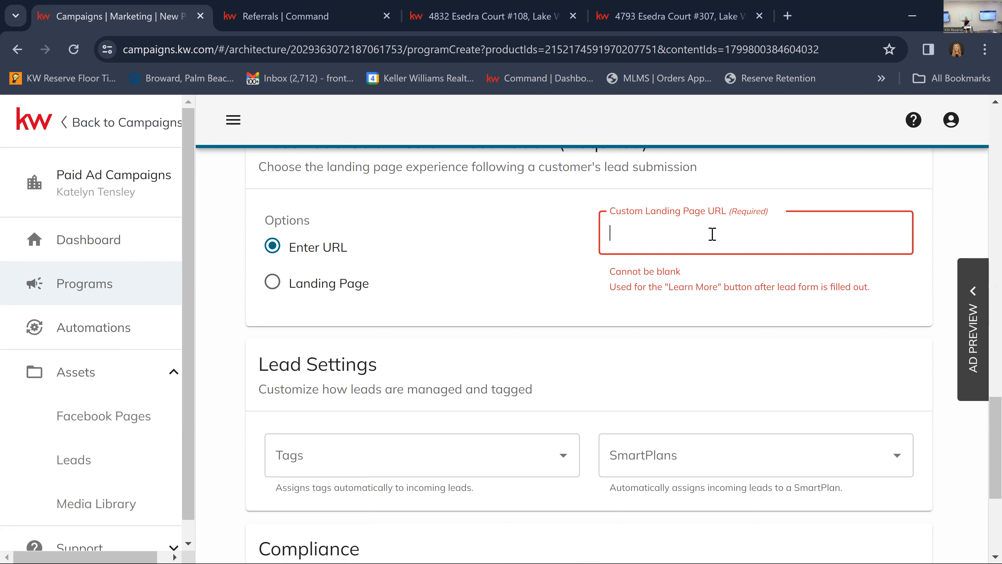
{"action": "key", "text": "ctrl+v"}
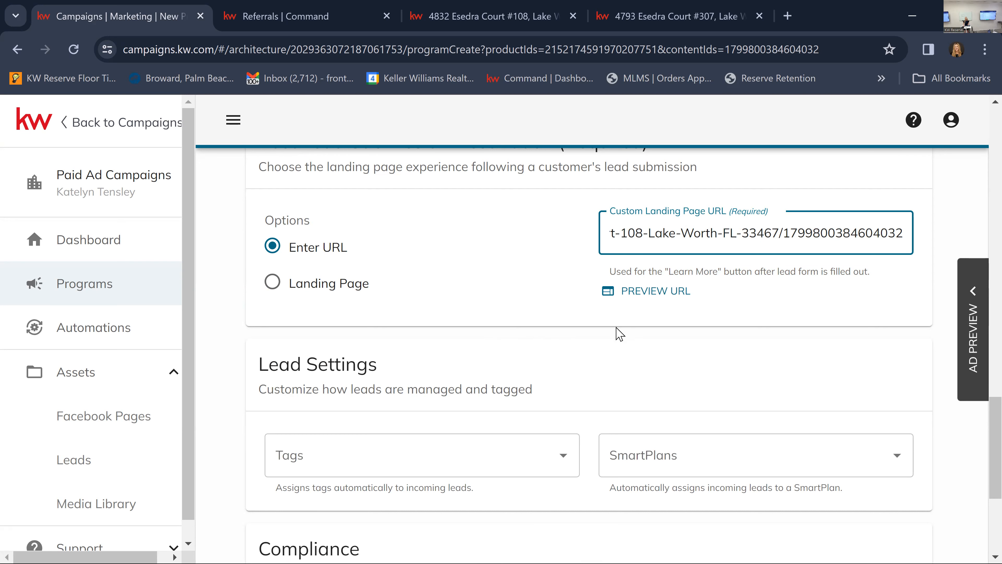
{"action": "left_click", "coordinate": [655, 291]}
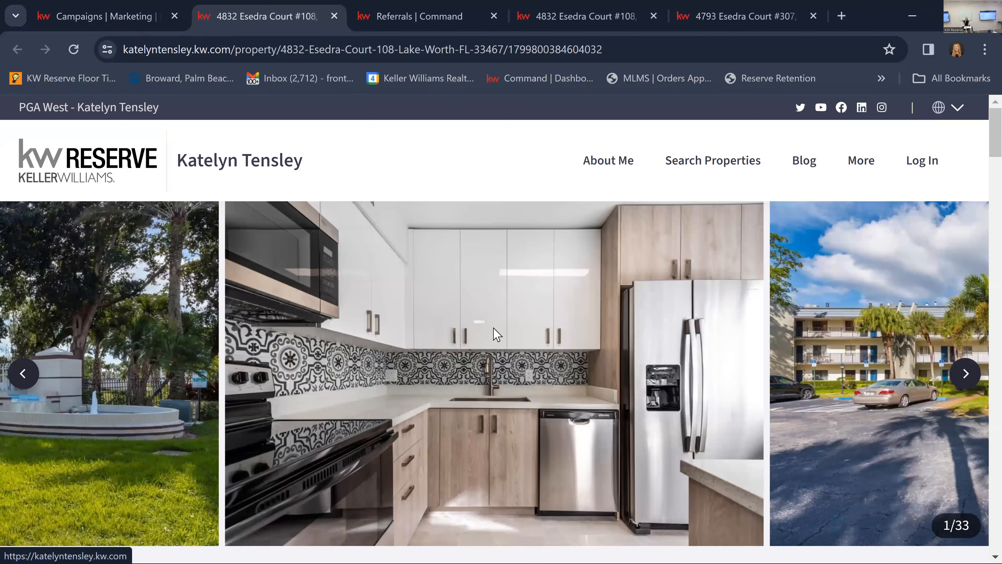
{"action": "key", "text": "ctrl+shift+Tab"}
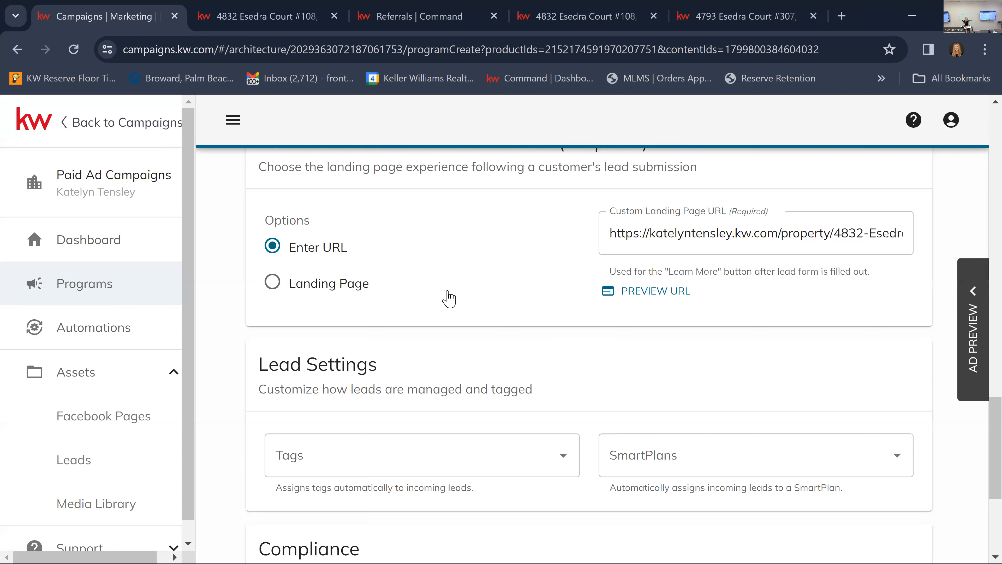
Create a new tag for incoming leads, named with the listing's street number and street name followed by "FB 4/4".
{"action": "scroll", "coordinate": [448, 296], "scroll_direction": "down", "scroll_amount": 5}
{"action": "scroll", "coordinate": [597, 333], "scroll_direction": "up", "scroll_amount": 2}
{"action": "scroll", "coordinate": [598, 331], "scroll_direction": "up", "scroll_amount": 1}
{"action": "scroll", "coordinate": [598, 332], "scroll_direction": "down", "scroll_amount": 1}
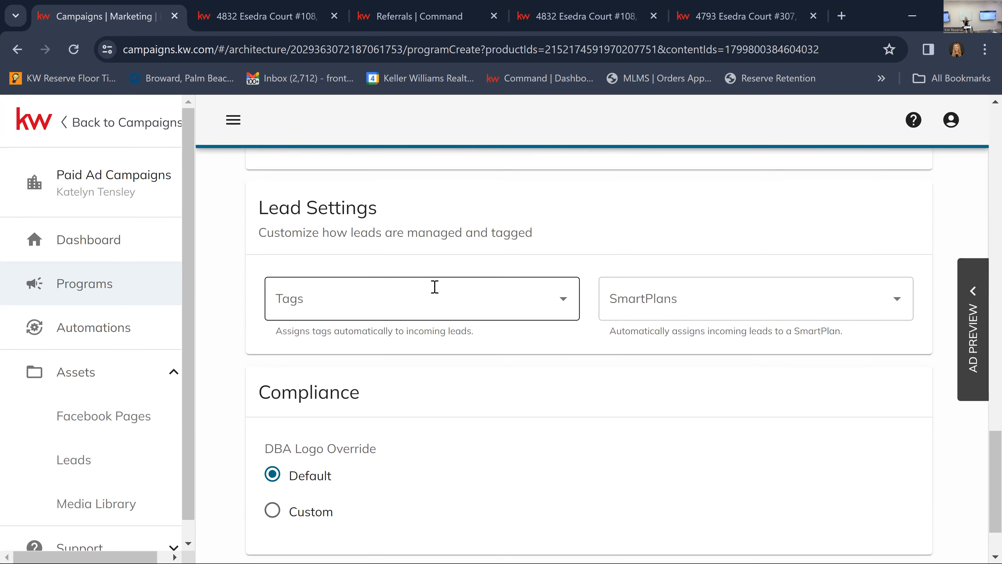
{"action": "left_click", "coordinate": [387, 293]}
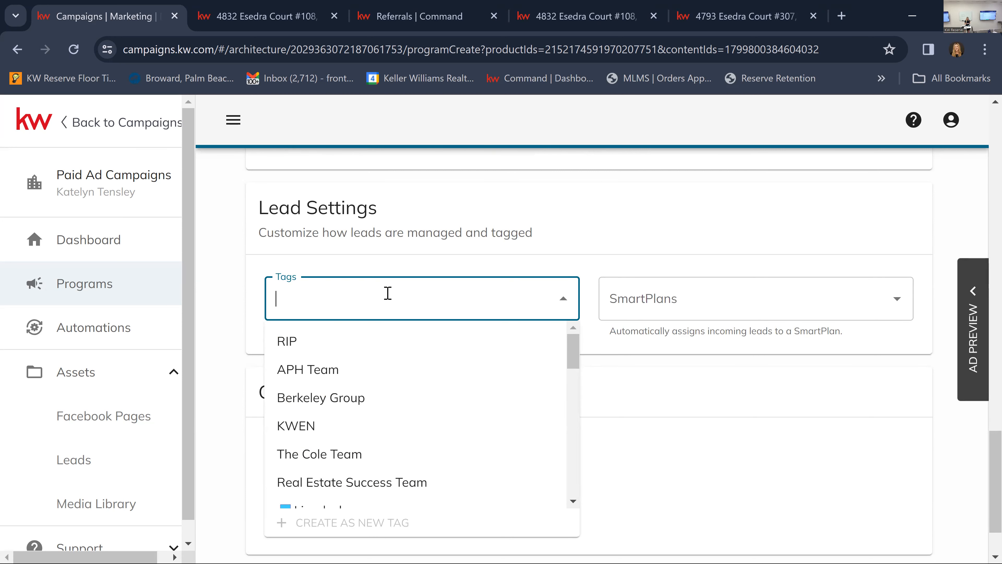
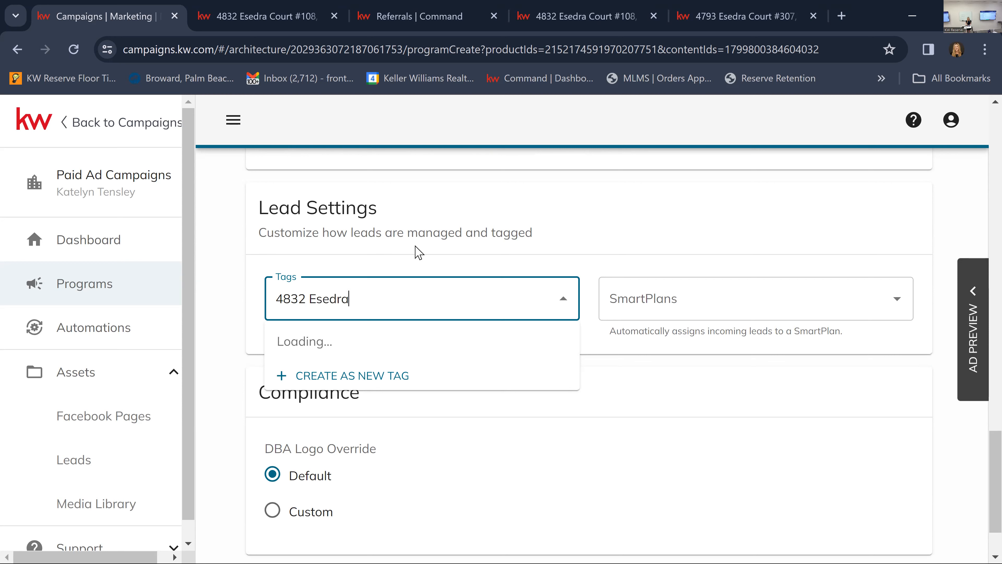
{"action": "type", "text": " FB"}
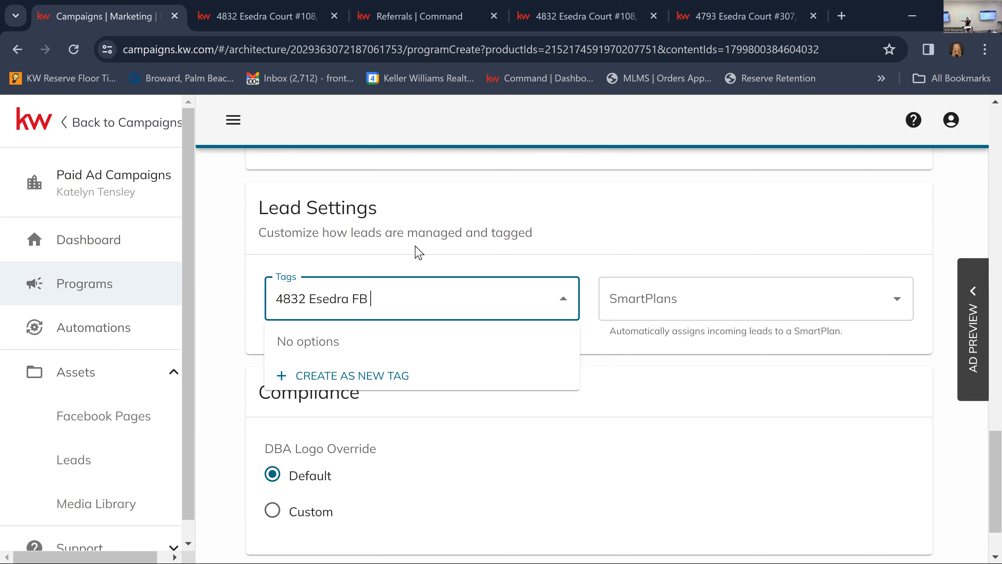
{"action": "type", "text": " 4/4"}
{"action": "left_click", "coordinate": [375, 386]}
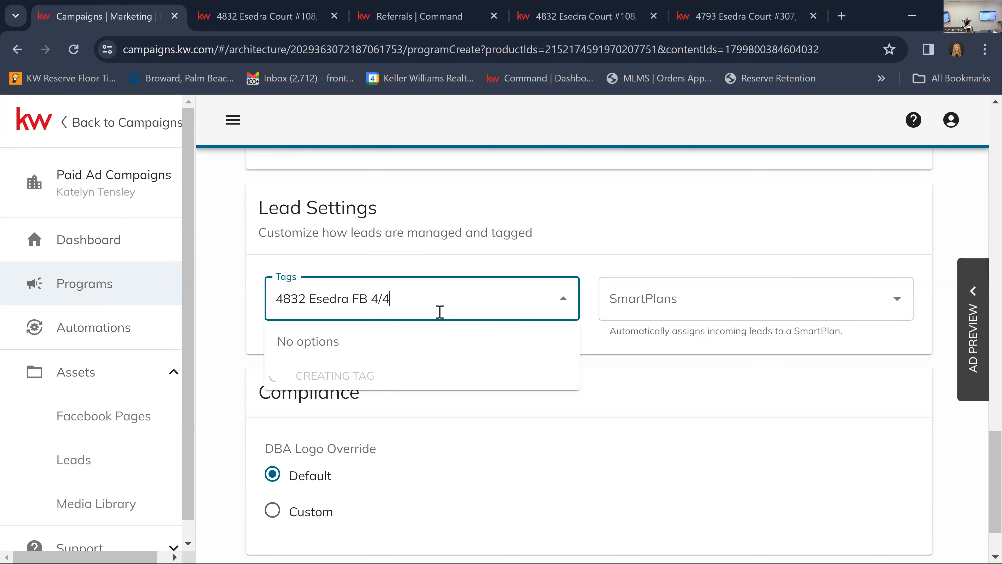
Add the existing Renter tag to the incoming leads as well.
{"action": "type", "text": "Renter"}
{"action": "key", "text": "BackSpace"}
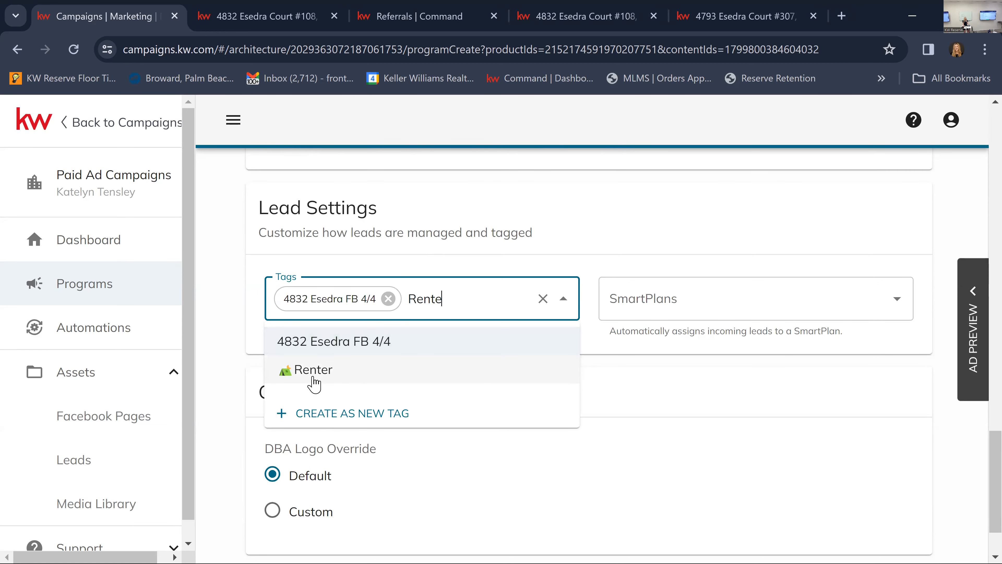
{"action": "left_click", "coordinate": [314, 379]}
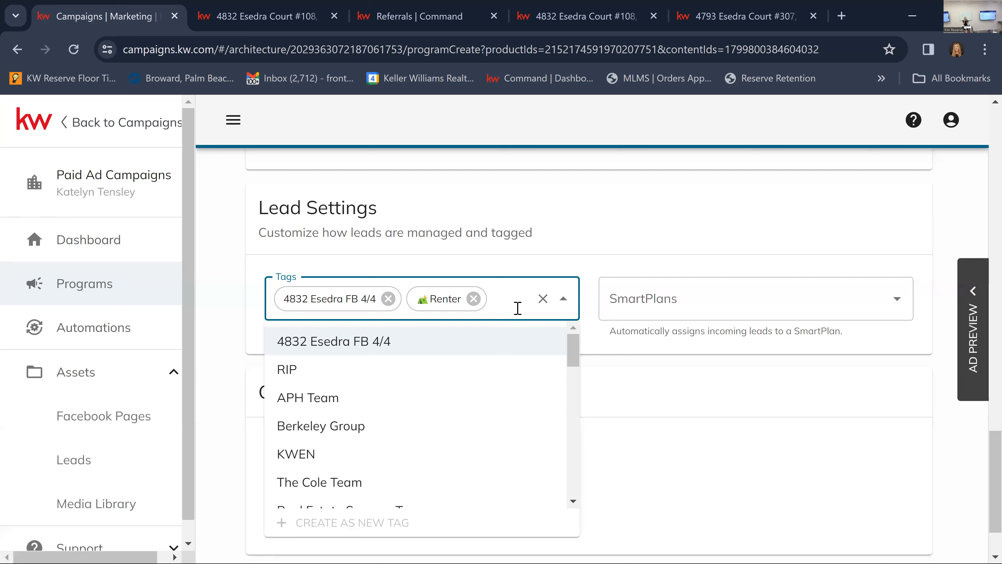
{"action": "left_click", "coordinate": [705, 271]}
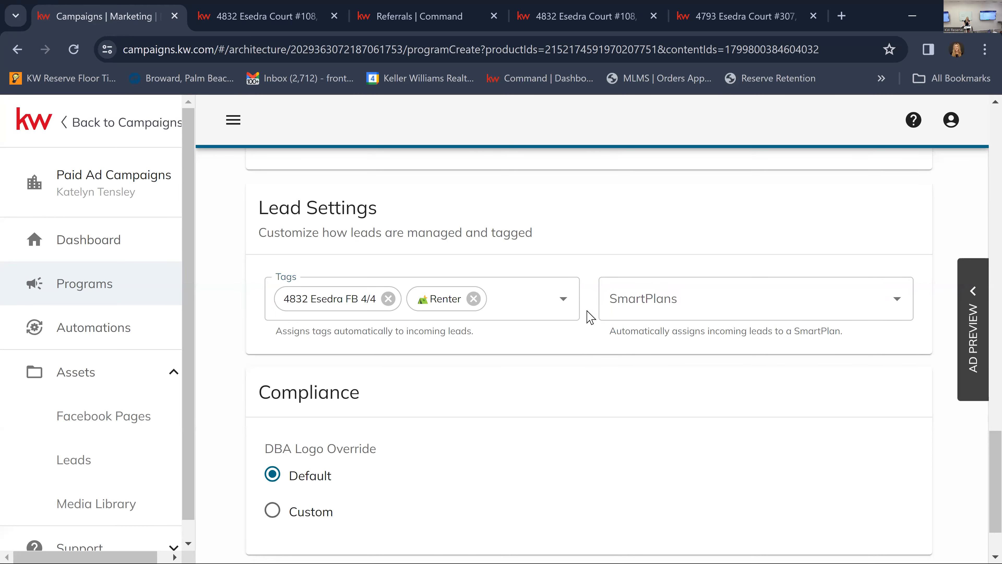
Assign incoming leads to the SmartPlan "My EASY BUTTON: Facebook Lead Follow Up (Calls/Texts/Emails)".
{"action": "left_click", "coordinate": [674, 303]}
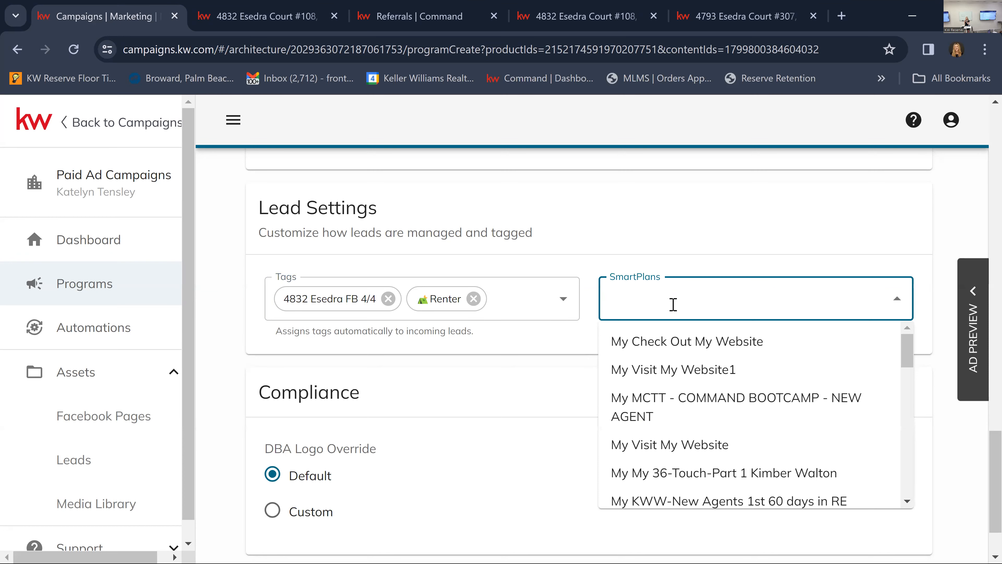
{"action": "type", "text": "easy"}
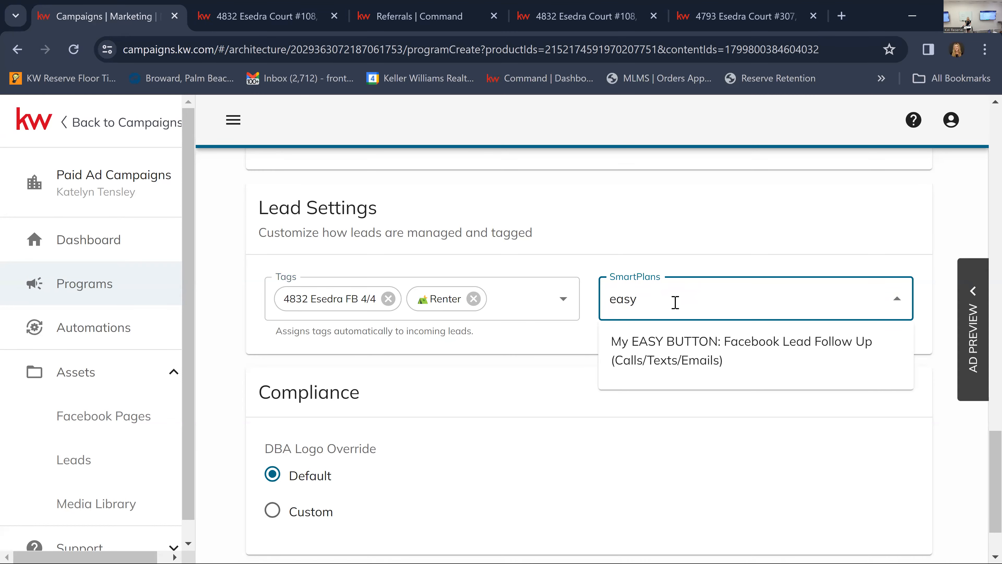
{"action": "left_click", "coordinate": [687, 360]}
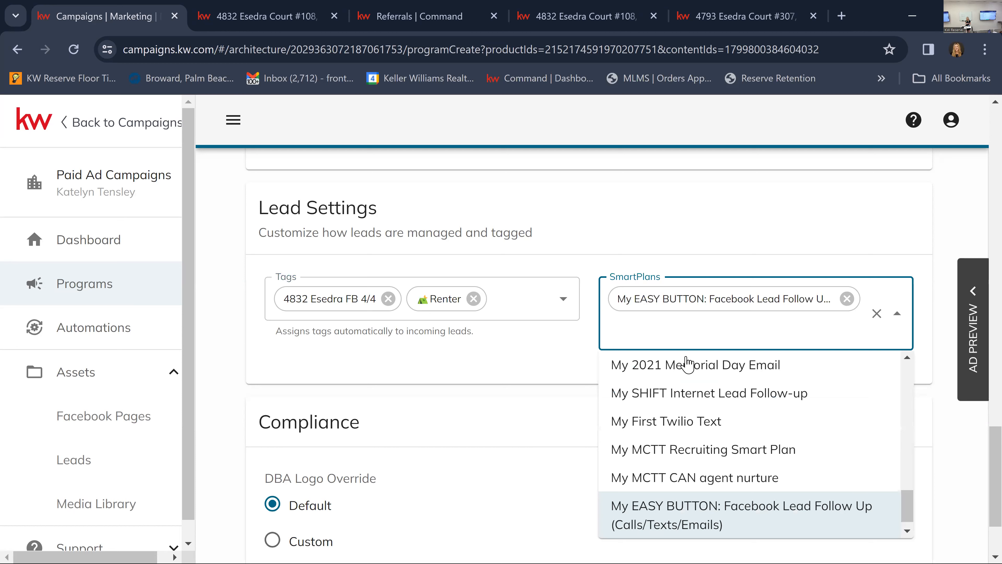
{"action": "left_click", "coordinate": [532, 426]}
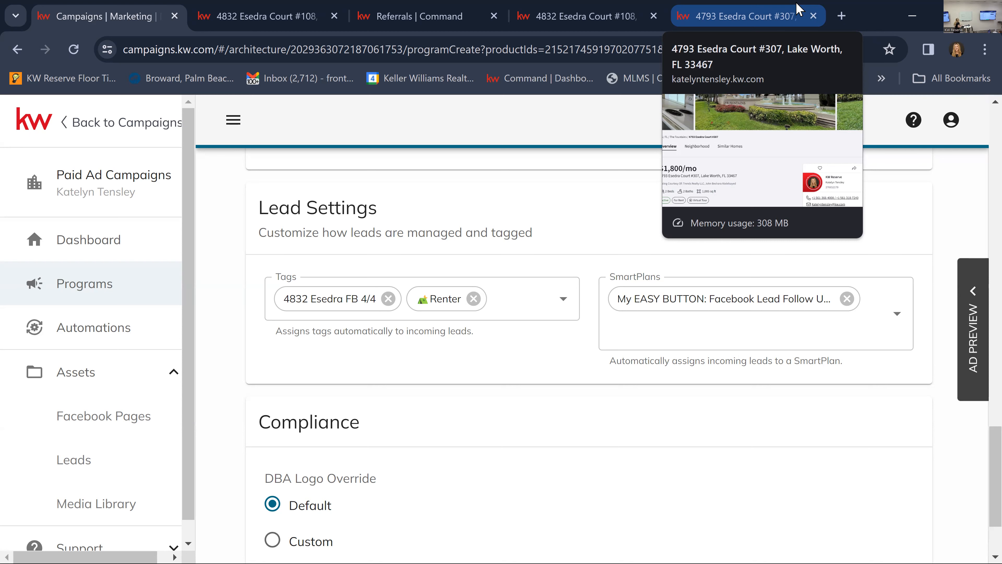
Review the lead and compliance settings, and proceed to the last step of the ad program.
{"action": "scroll", "coordinate": [573, 421], "scroll_direction": "down", "scroll_amount": 3}
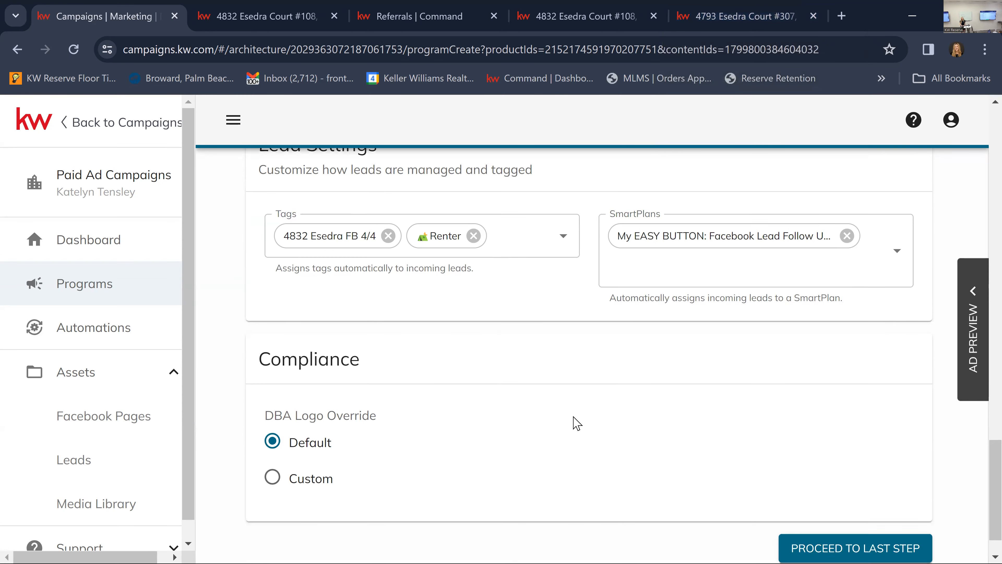
{"action": "scroll", "coordinate": [549, 437], "scroll_direction": "up", "scroll_amount": 8}
{"action": "scroll", "coordinate": [555, 438], "scroll_direction": "down", "scroll_amount": 2}
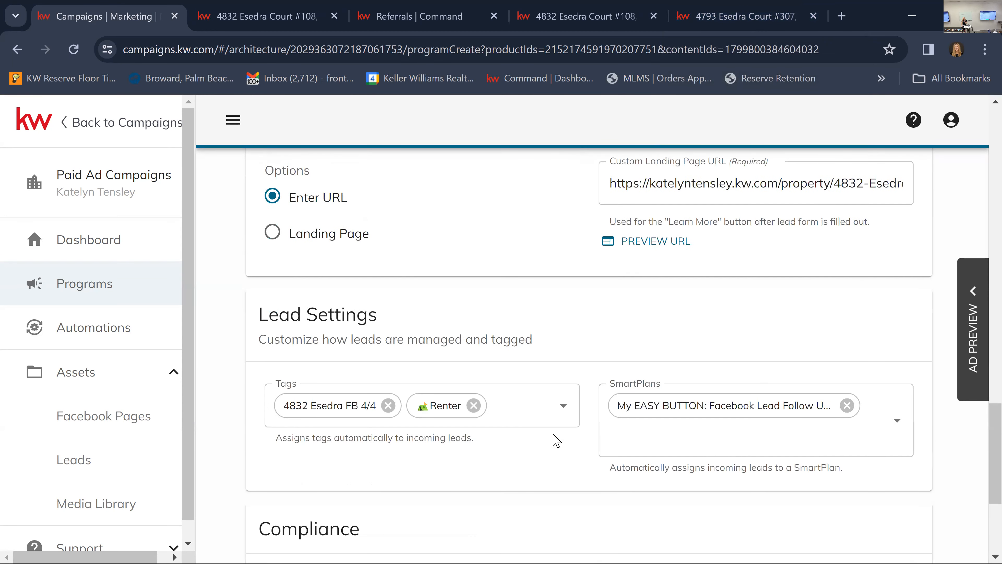
{"action": "scroll", "coordinate": [557, 438], "scroll_direction": "down", "scroll_amount": 4}
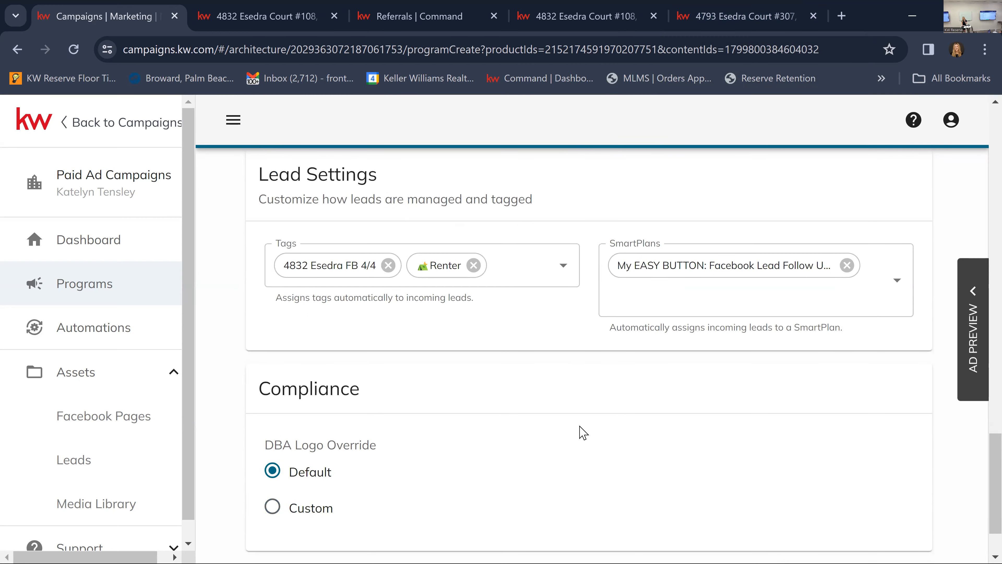
{"action": "scroll", "coordinate": [583, 436], "scroll_direction": "down", "scroll_amount": 2}
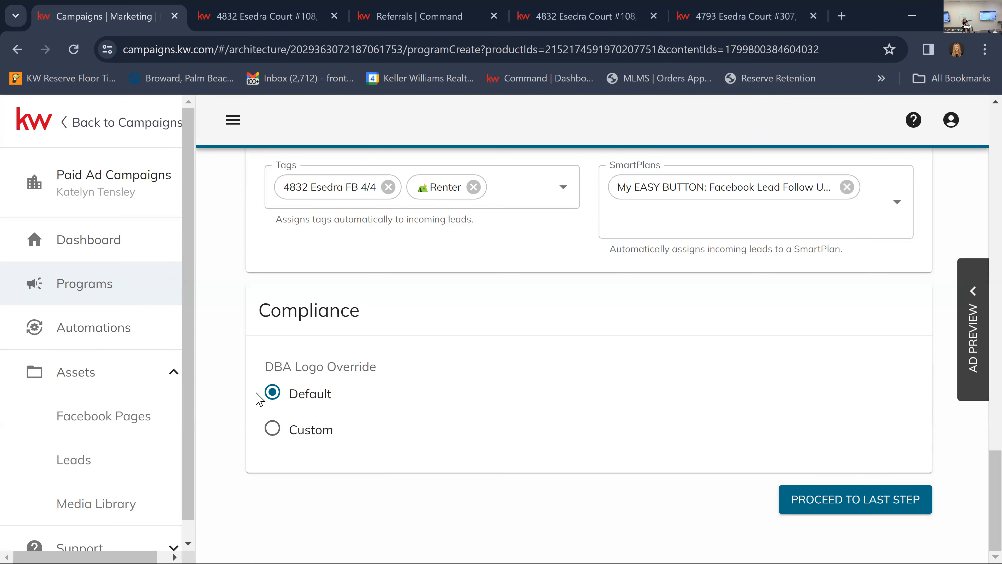
{"action": "left_click", "coordinate": [879, 506]}
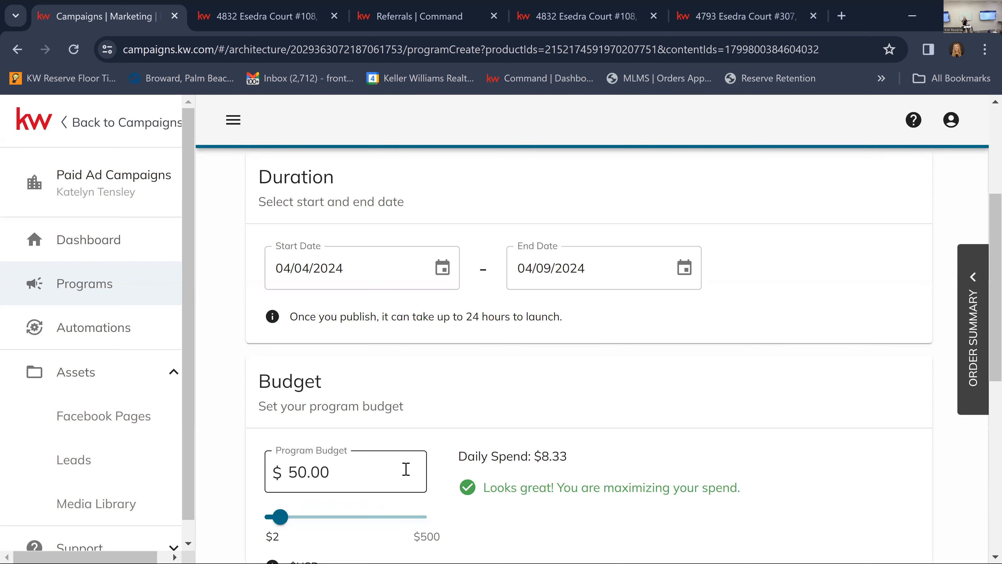
Set the ad program's end date to 04/14/2024.
{"action": "scroll", "coordinate": [406, 469], "scroll_direction": "down", "scroll_amount": 2}
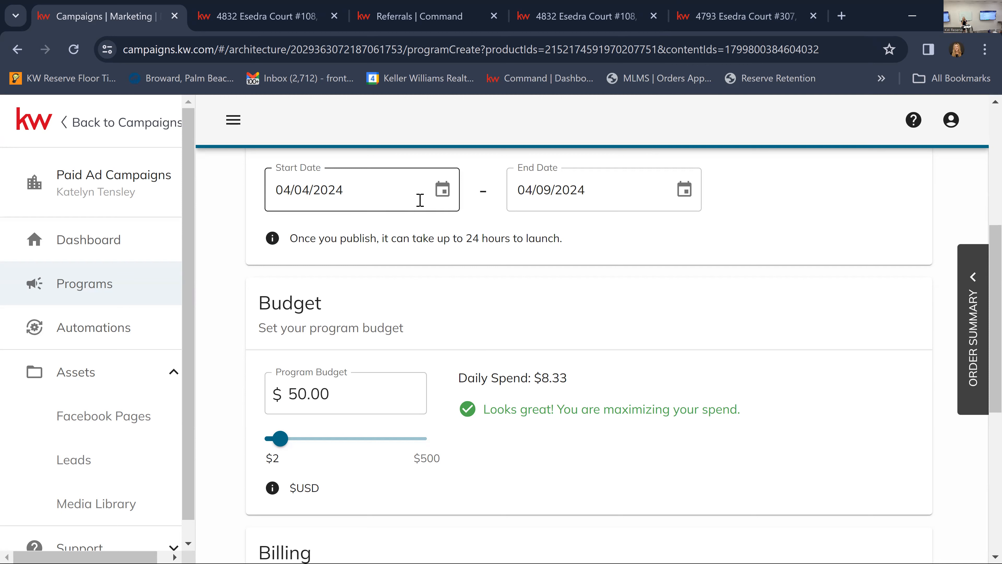
{"action": "left_click", "coordinate": [444, 192]}
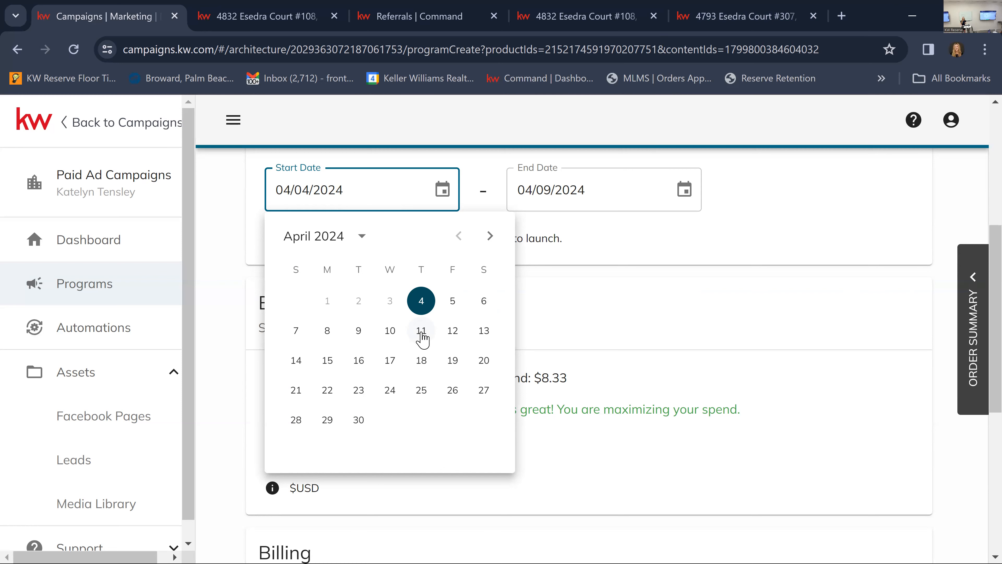
{"action": "left_click", "coordinate": [634, 197]}
{"action": "left_click", "coordinate": [680, 190]}
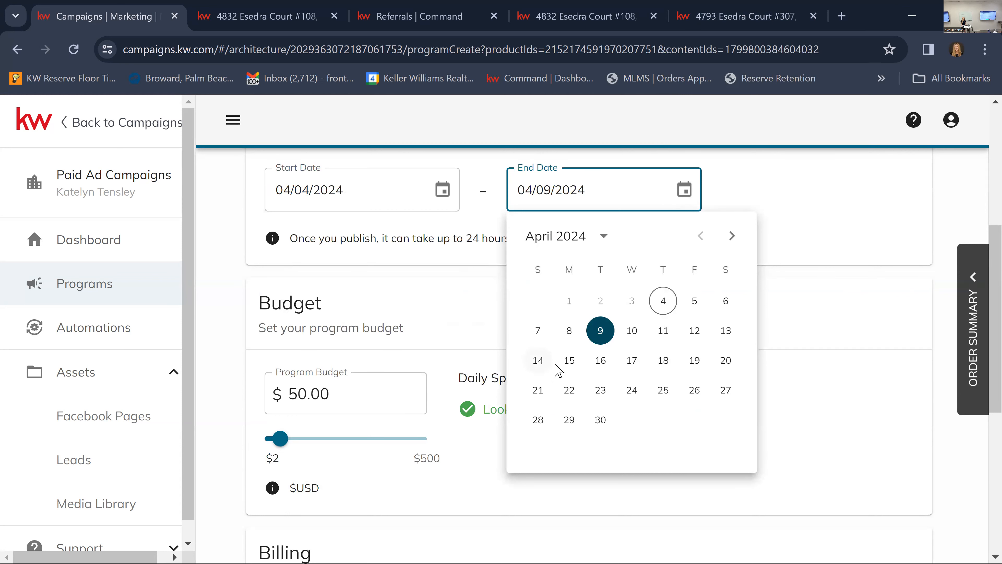
{"action": "left_click", "coordinate": [538, 361]}
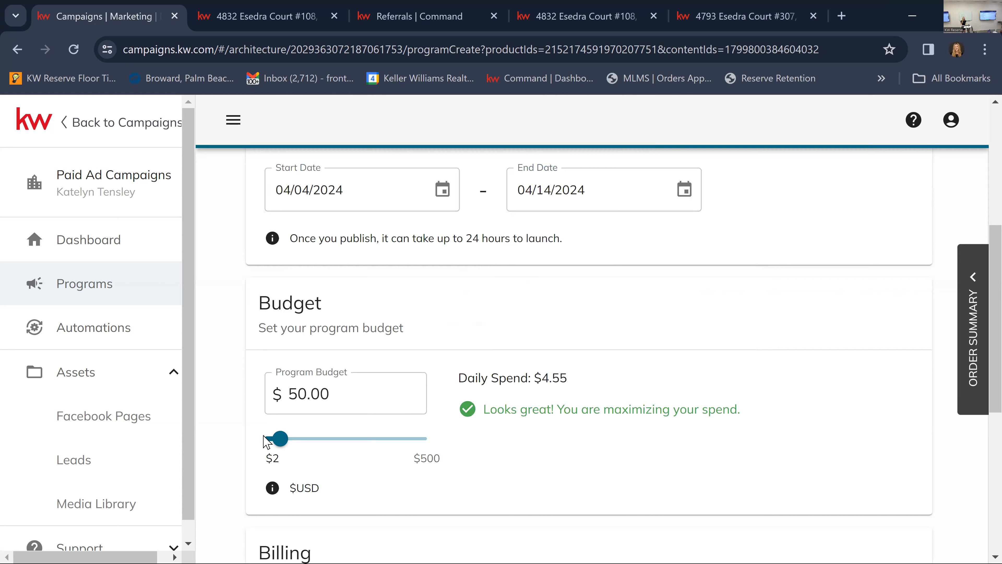
Set the program budget to $55.00 and review the duration, billing and total sections.
{"action": "left_click_drag", "start_coordinate": [283, 438], "coordinate": [284, 438]}
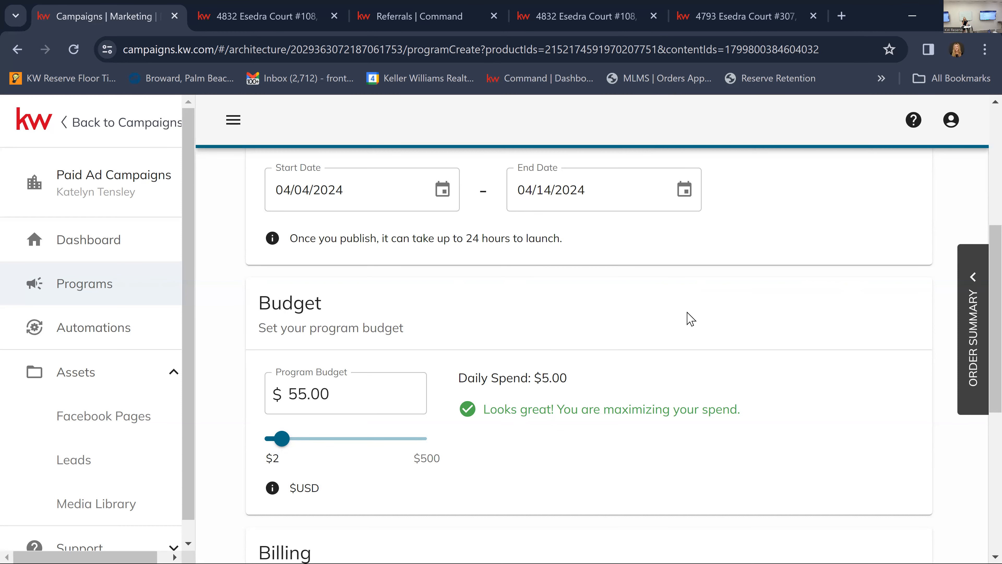
{"action": "scroll", "coordinate": [727, 399], "scroll_direction": "down", "scroll_amount": 5}
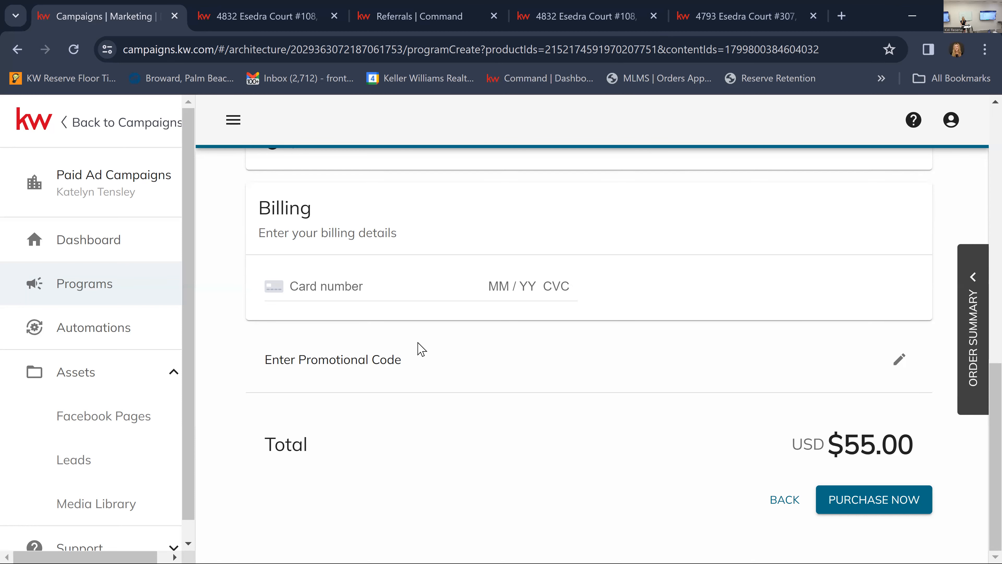
{"action": "scroll", "coordinate": [486, 427], "scroll_direction": "up", "scroll_amount": 5}
{"action": "scroll", "coordinate": [678, 392], "scroll_direction": "up", "scroll_amount": 5}
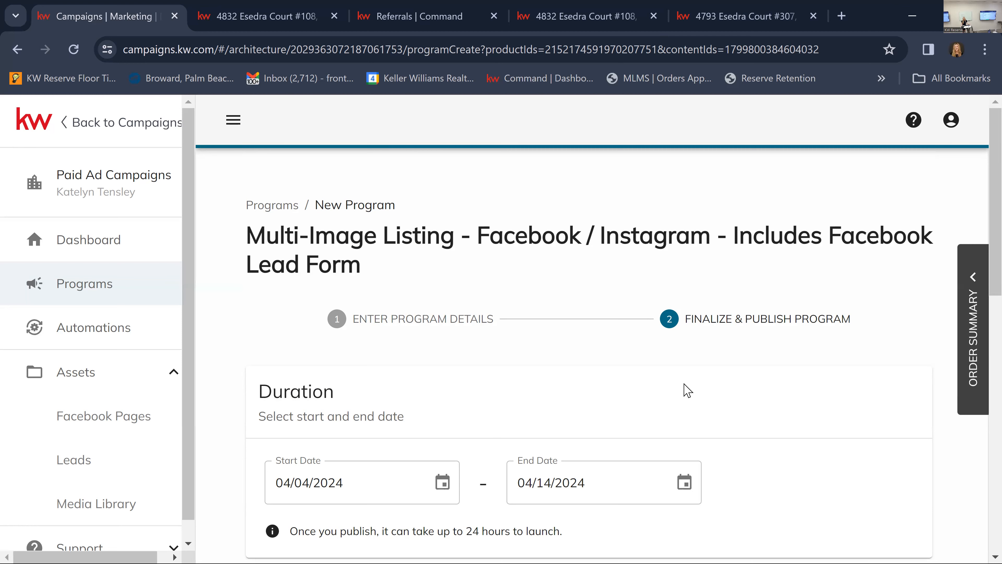
{"action": "scroll", "coordinate": [720, 405], "scroll_direction": "down", "scroll_amount": 5}
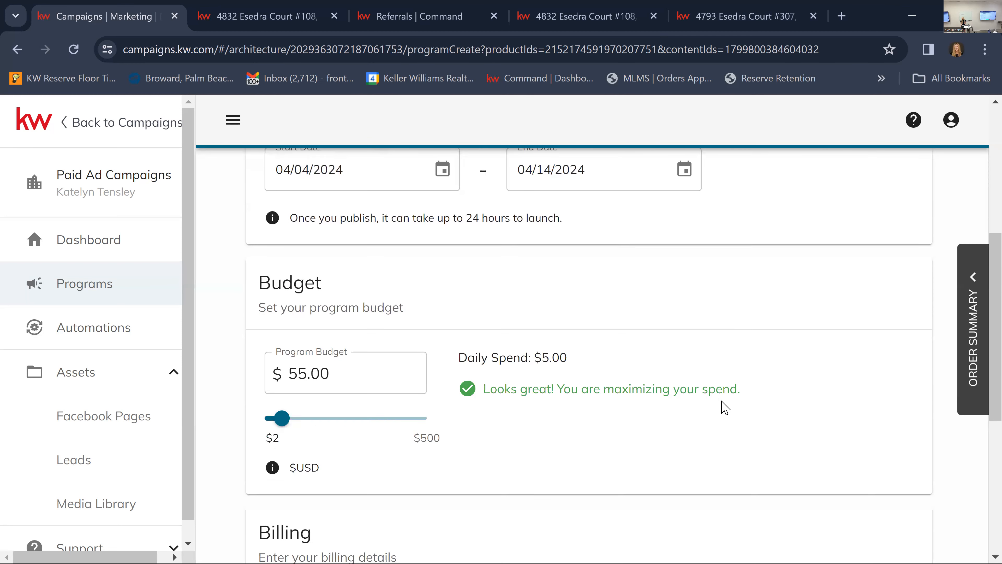
{"action": "scroll", "coordinate": [730, 400], "scroll_direction": "up", "scroll_amount": 2}
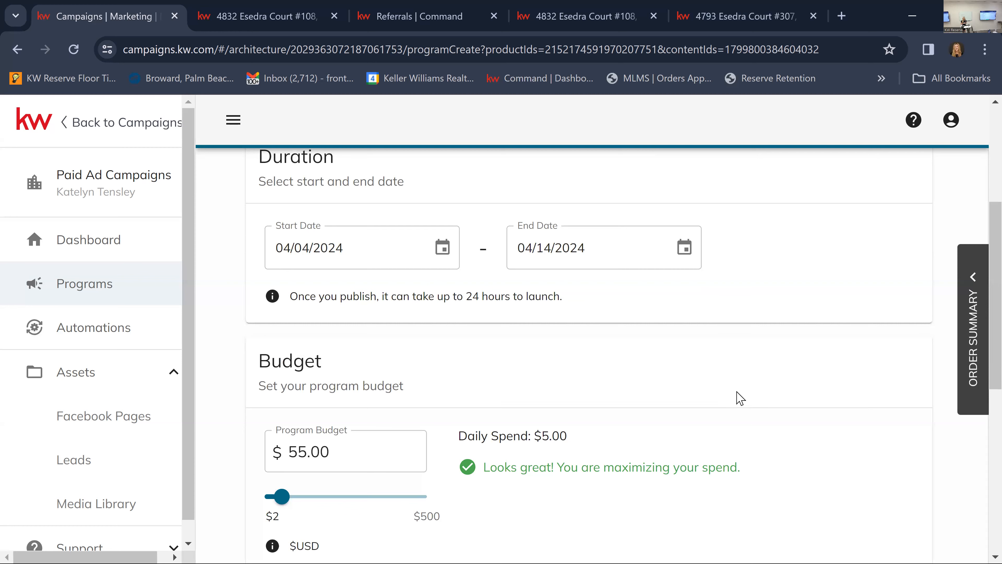
{"action": "scroll", "coordinate": [675, 332], "scroll_direction": "down", "scroll_amount": 10}
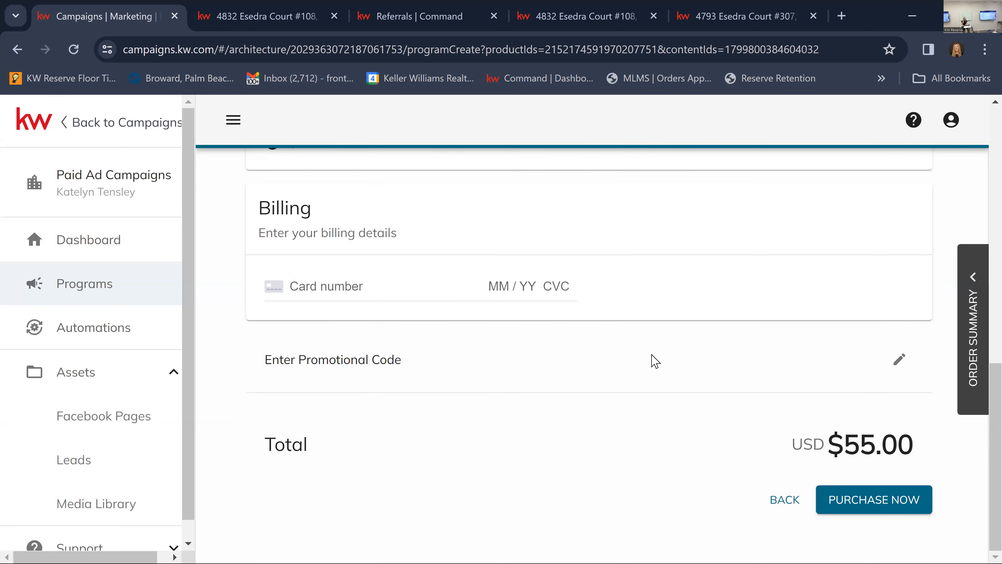
Switch to Command's SmartPlans list, dismiss the Twilio notice, and open the EASY BUTTON Facebook lead follow-up plan for editing.
{"action": "mouse_move", "coordinate": [212, 25]}
{"action": "left_click", "coordinate": [453, 9]}
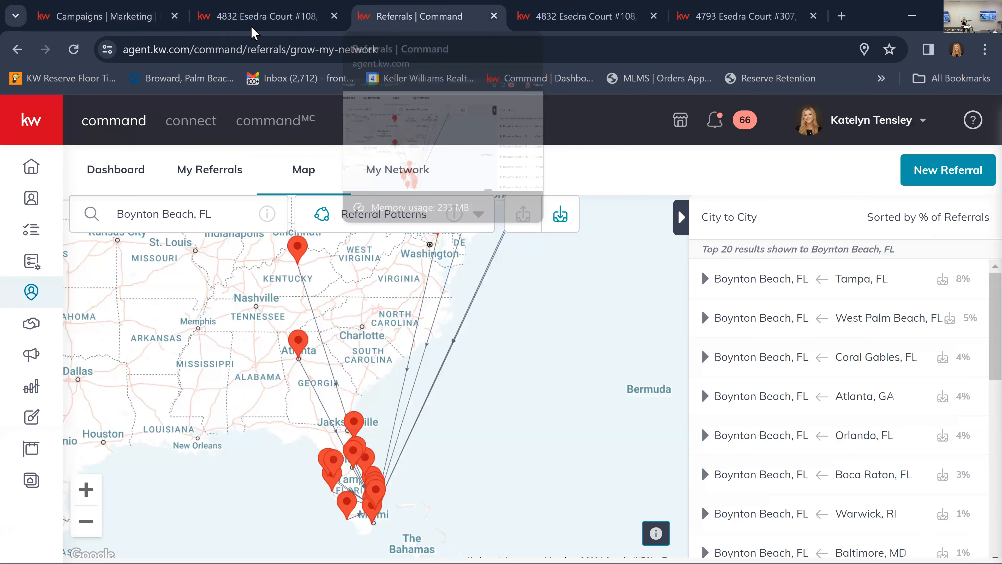
{"action": "key", "text": "ctrl+Tab"}
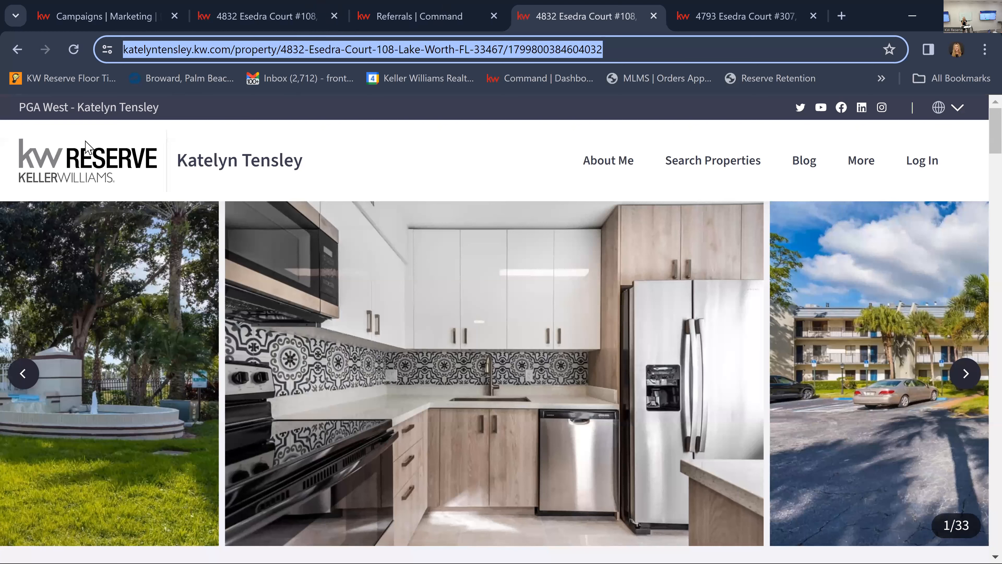
{"action": "key", "text": "ctrl+shift+Tab"}
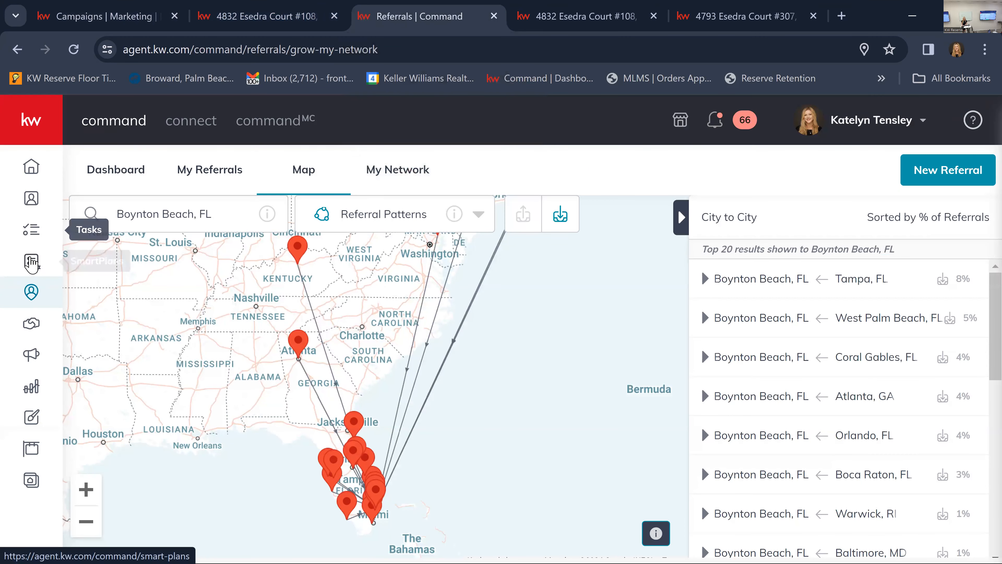
{"action": "left_click", "coordinate": [31, 262]}
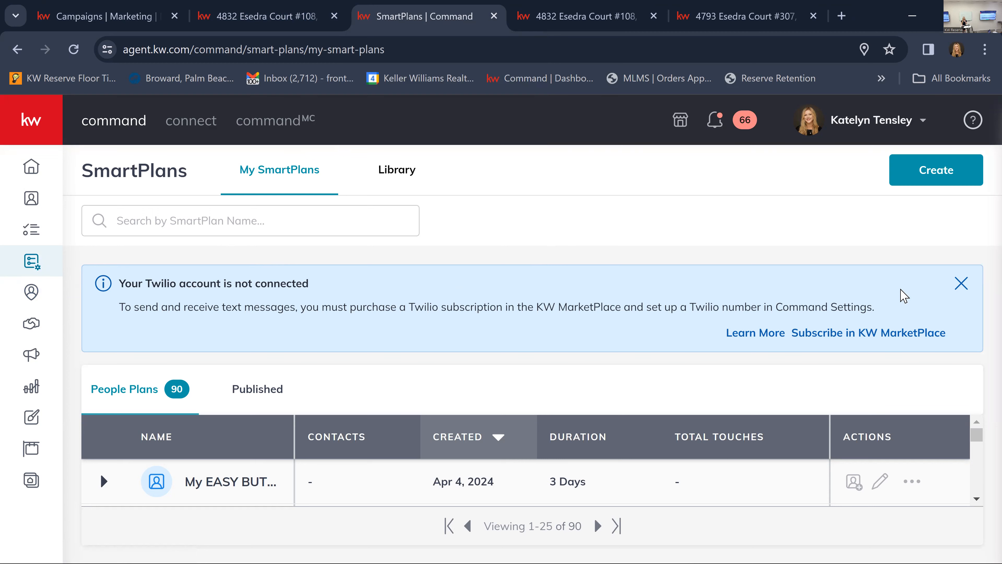
{"action": "left_click", "coordinate": [961, 284]}
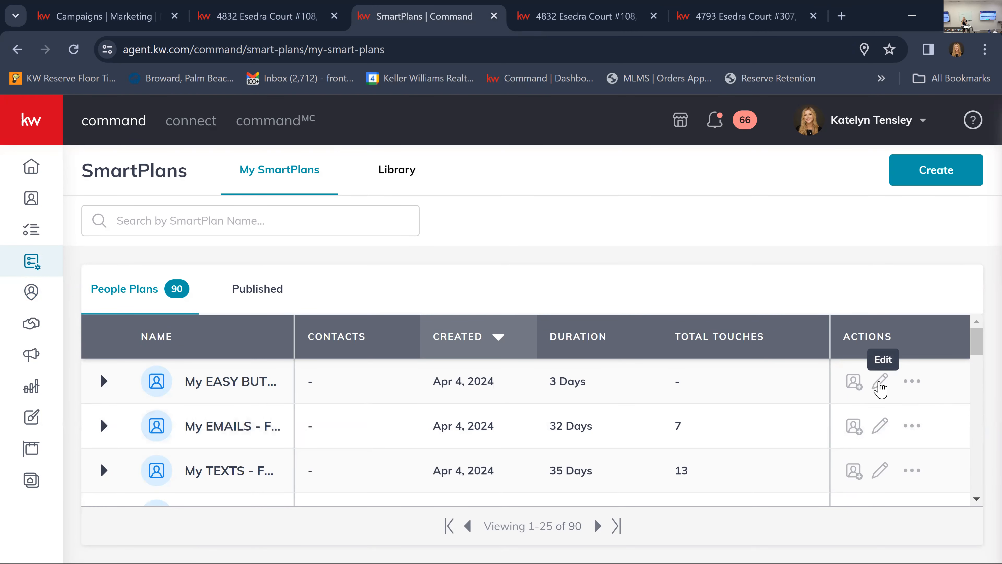
{"action": "left_click", "coordinate": [881, 389]}
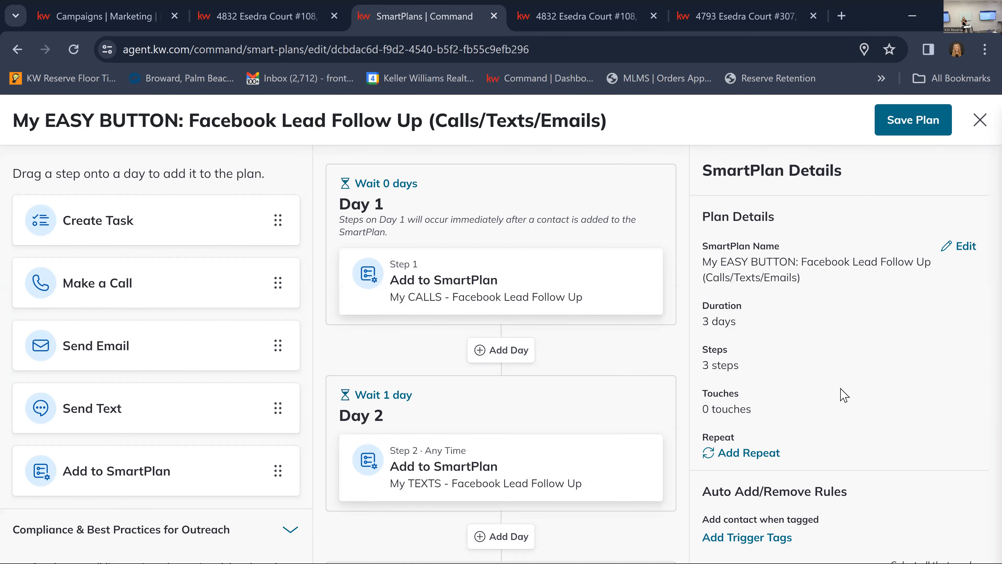
Set the plan to remove contacts who reply to an email or an automated text, and save and close it.
{"action": "scroll", "coordinate": [835, 373], "scroll_direction": "down", "scroll_amount": 1}
{"action": "scroll", "coordinate": [834, 373], "scroll_direction": "down", "scroll_amount": 3}
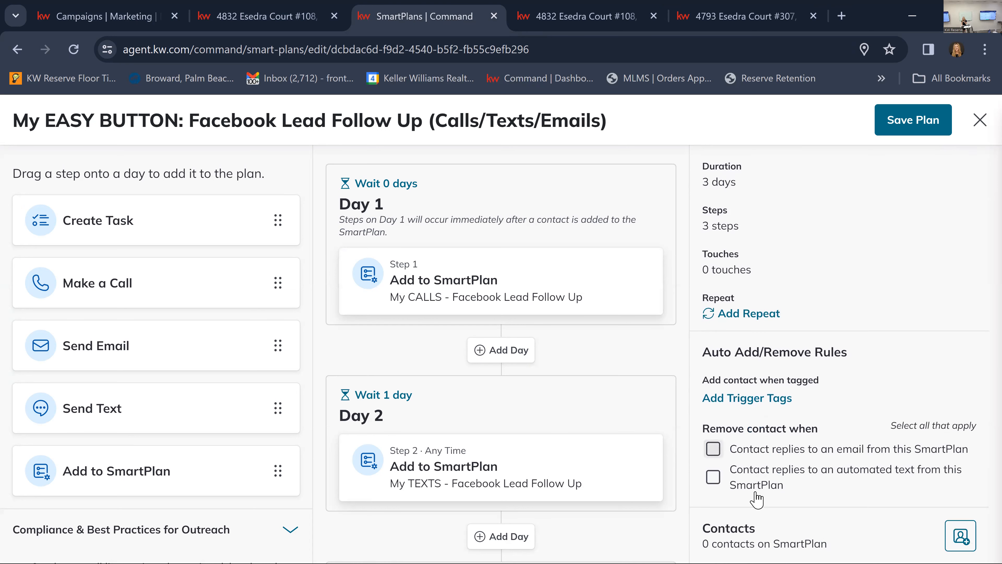
{"action": "left_click", "coordinate": [711, 450]}
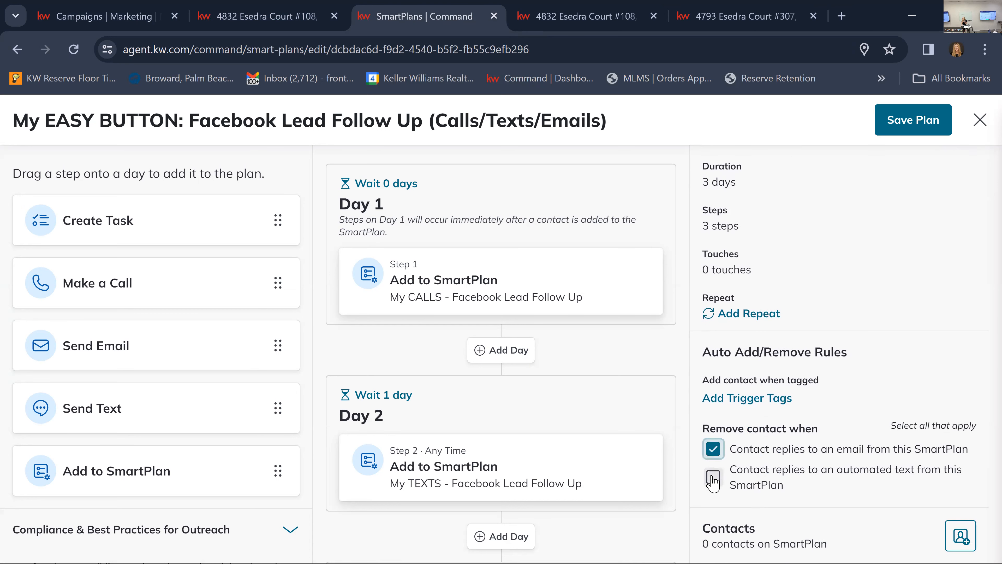
{"action": "left_click", "coordinate": [714, 476]}
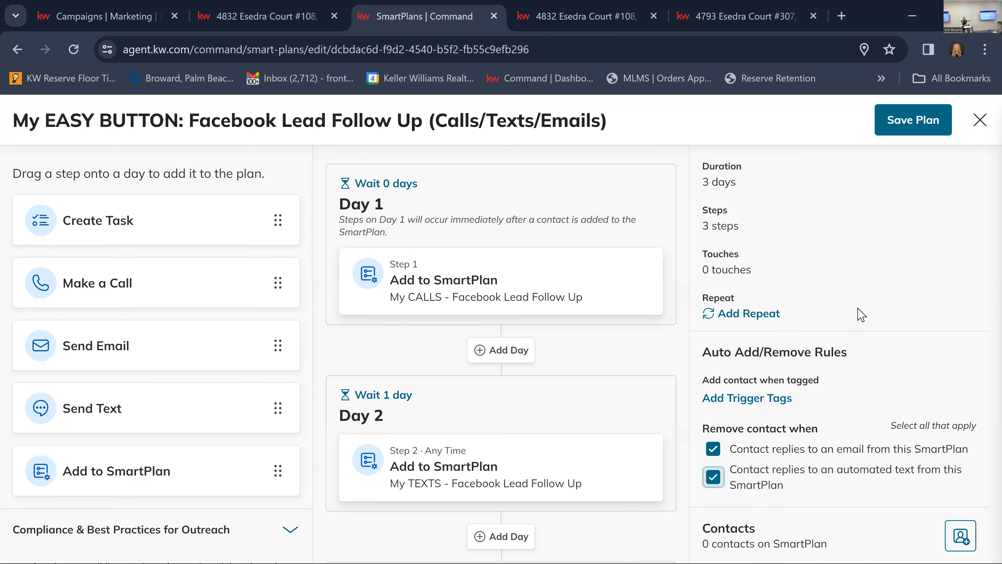
{"action": "scroll", "coordinate": [515, 367], "scroll_direction": "down", "scroll_amount": 4}
{"action": "scroll", "coordinate": [515, 365], "scroll_direction": "up", "scroll_amount": 4}
{"action": "left_click", "coordinate": [914, 127]}
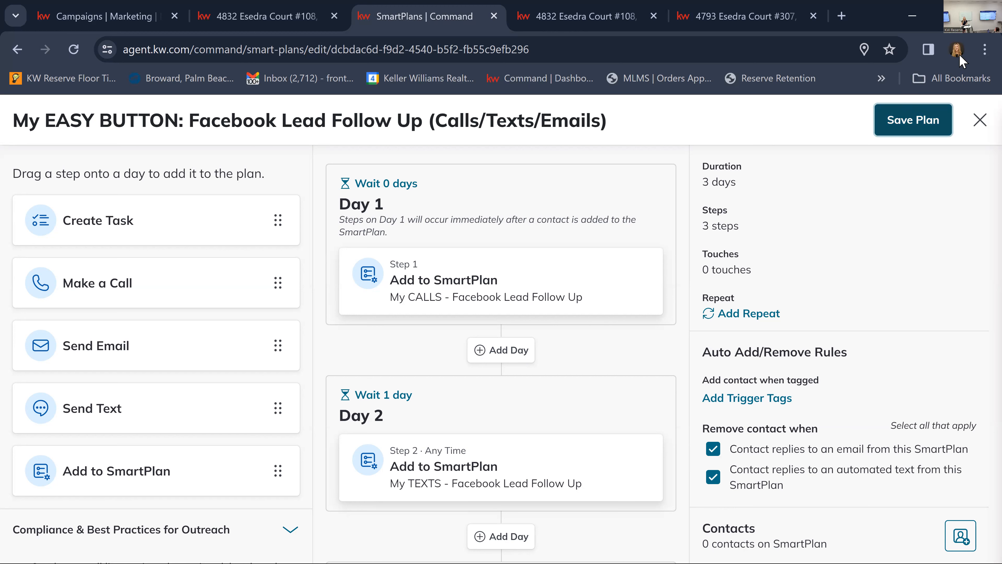
{"action": "left_click", "coordinate": [921, 116]}
{"action": "left_click", "coordinate": [979, 121]}
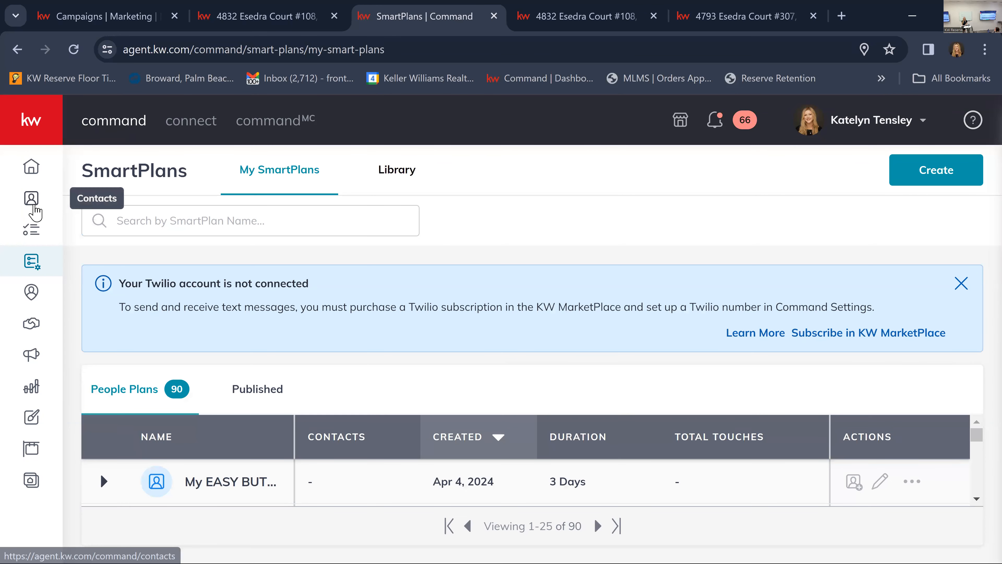
Reopen the EASY BUTTON plan from the SmartPlans list and check its contact removal rules.
{"action": "left_click", "coordinate": [32, 197]}
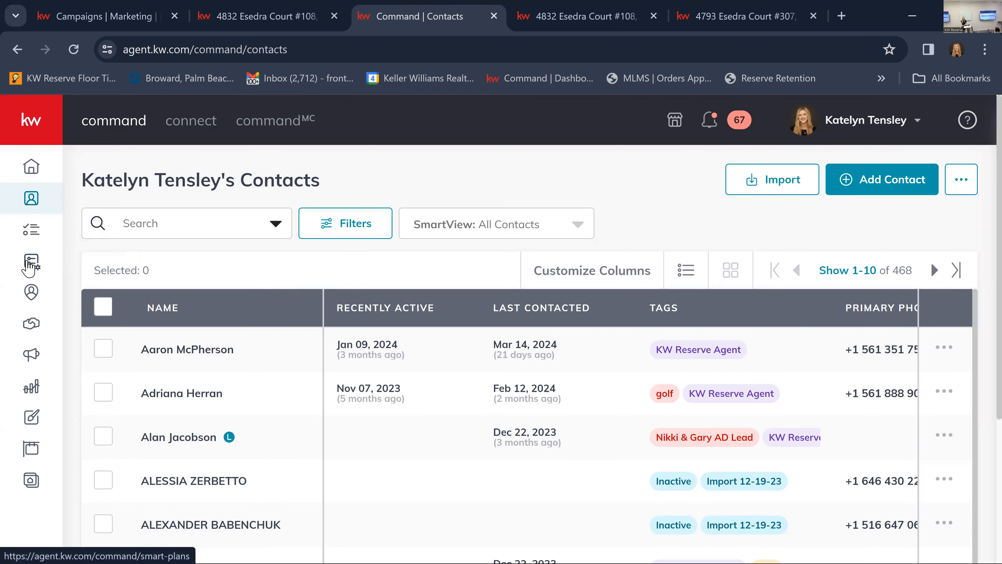
{"action": "left_click", "coordinate": [37, 273]}
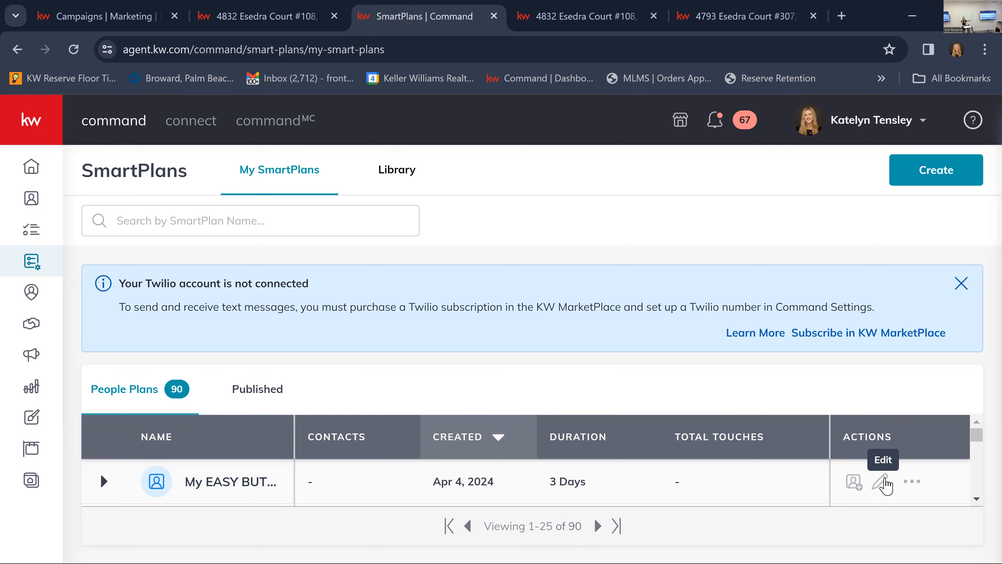
{"action": "left_click", "coordinate": [884, 482]}
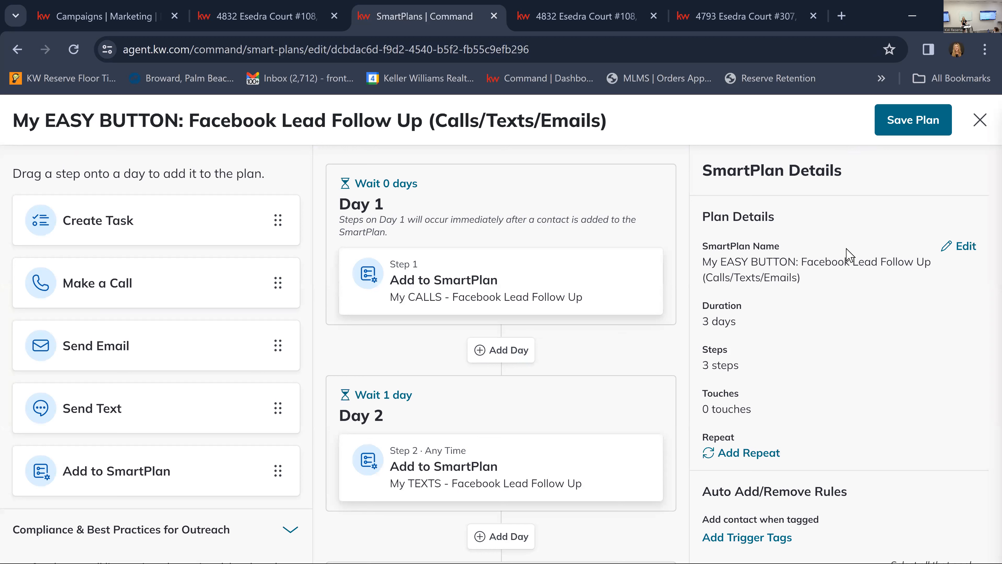
{"action": "scroll", "coordinate": [878, 302], "scroll_direction": "down", "scroll_amount": 3}
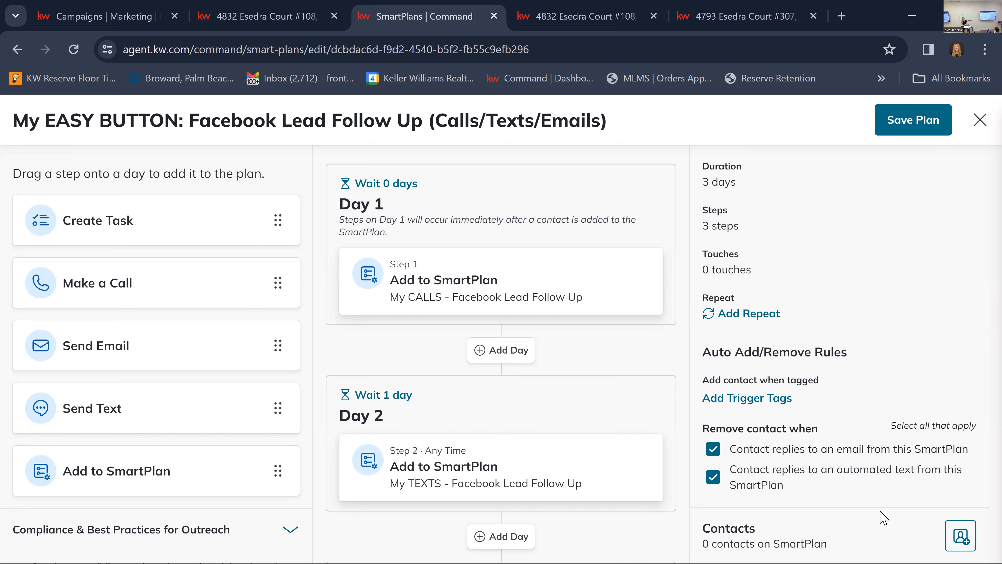
Close the EASY BUTTON plan editor and dismiss the Twilio notice above the SmartPlans list.
{"action": "left_click", "coordinate": [980, 120]}
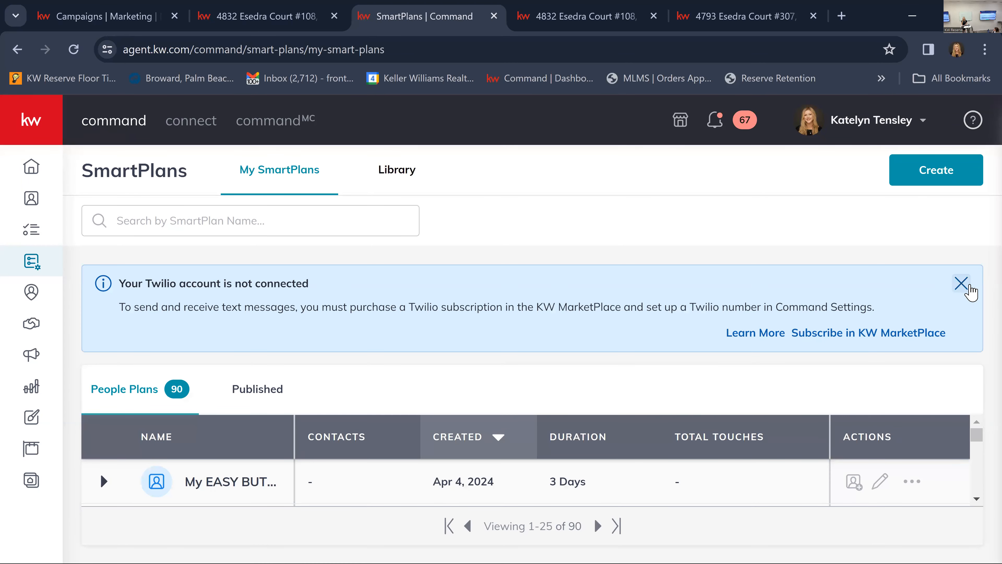
{"action": "left_click", "coordinate": [961, 284]}
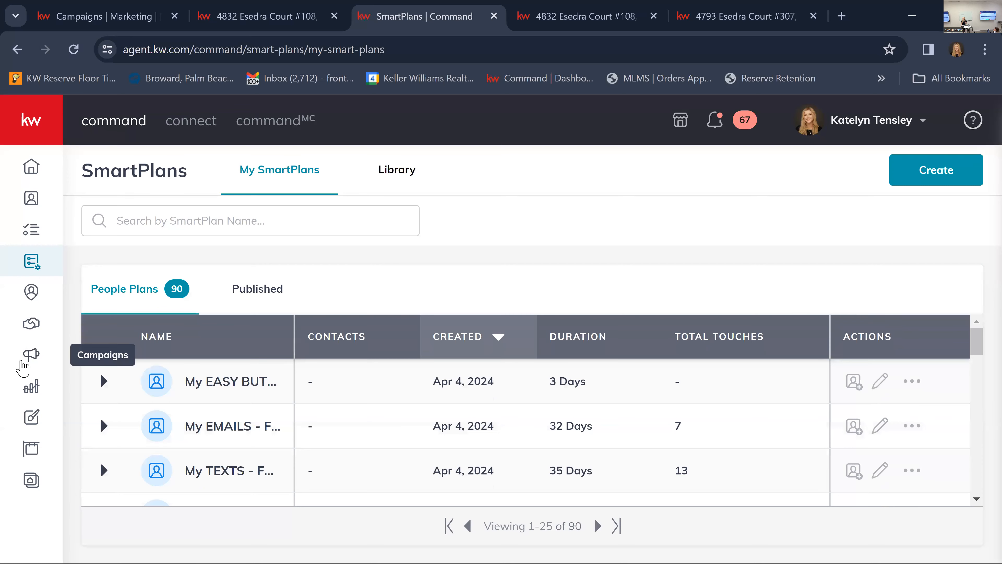
Switch from SmartPlans to the Campaigns area and open the Quick Start dashboard for paid ads.
{"action": "left_click", "coordinate": [23, 363]}
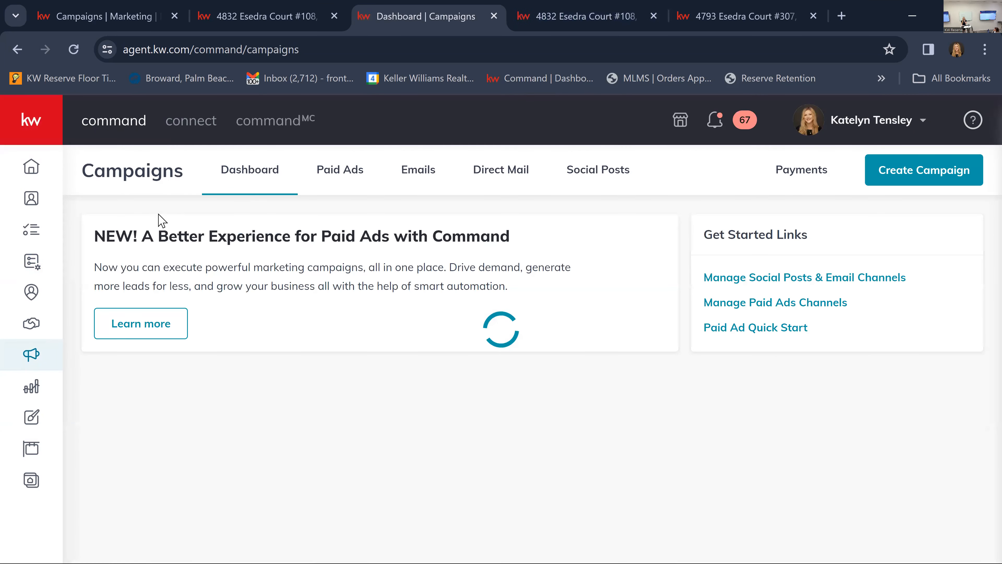
{"action": "left_click", "coordinate": [336, 175]}
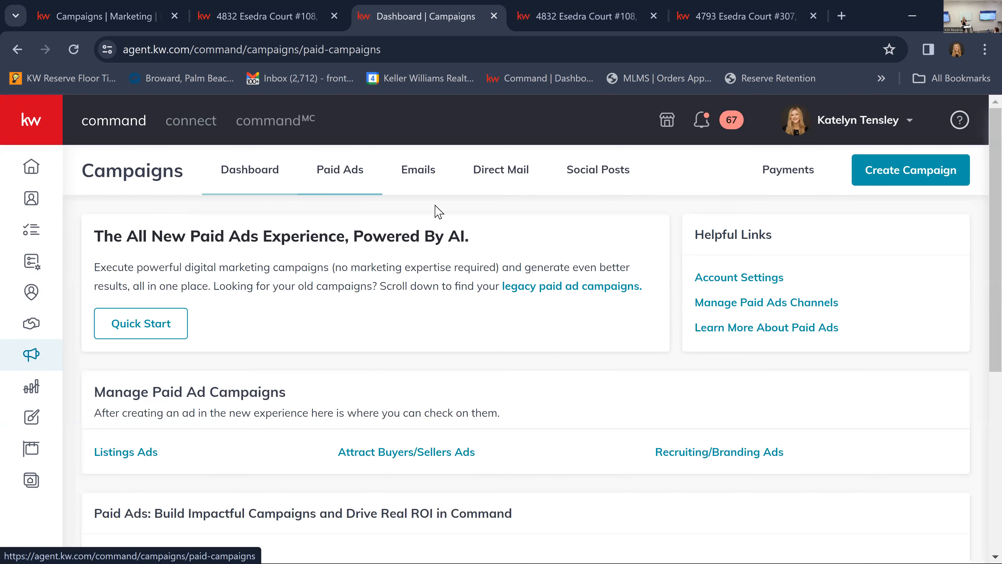
{"action": "left_click", "coordinate": [142, 336]}
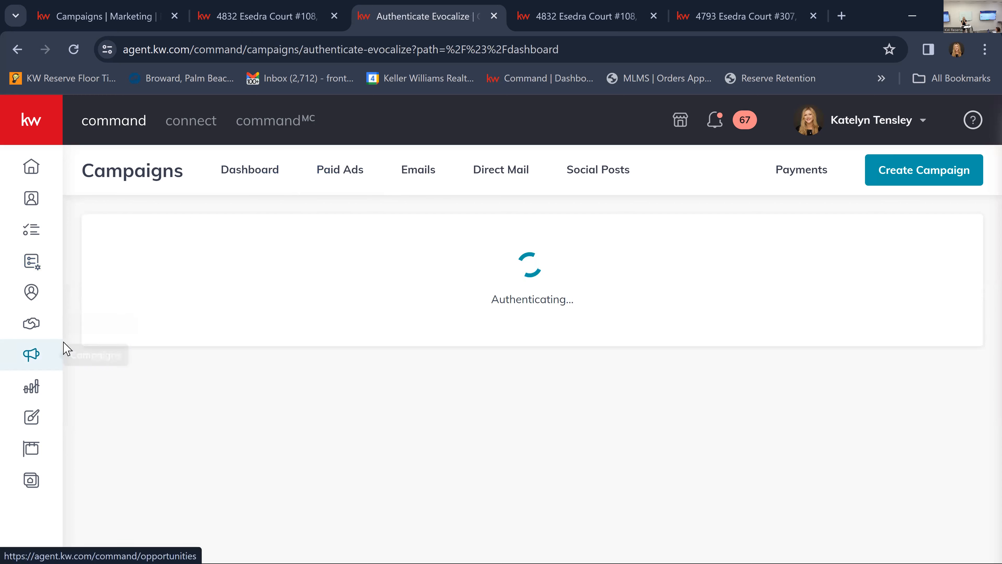
{"action": "left_click", "coordinate": [334, 183]}
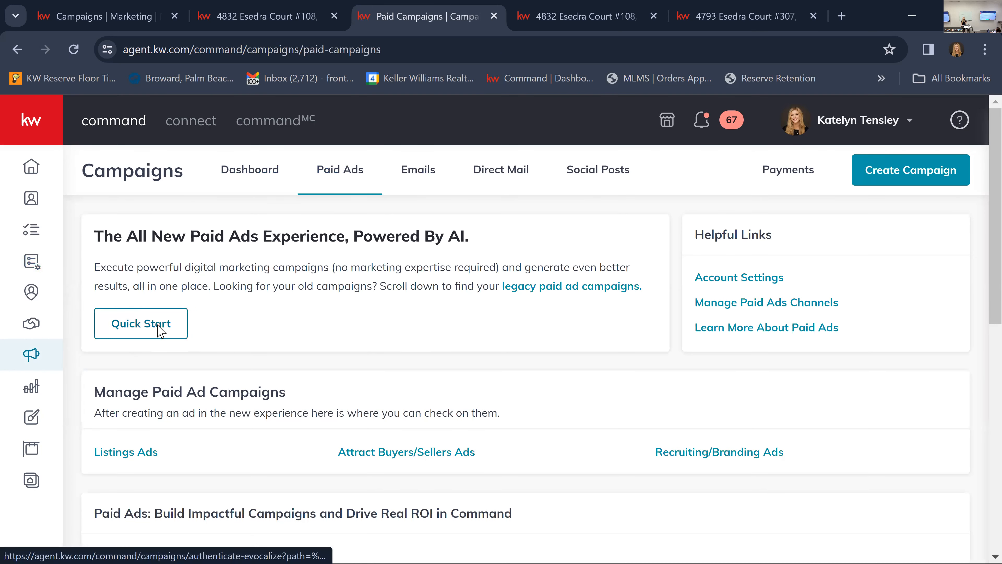
{"action": "left_click", "coordinate": [159, 330]}
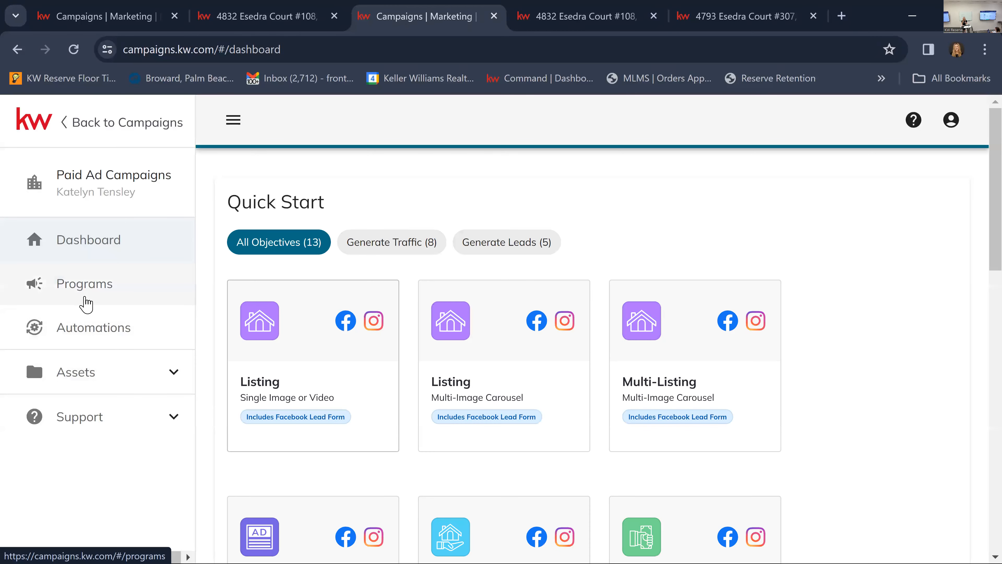
Review the list of paid ad programs, including its status, budget and date columns, and close that browser tab.
{"action": "left_click", "coordinate": [87, 306]}
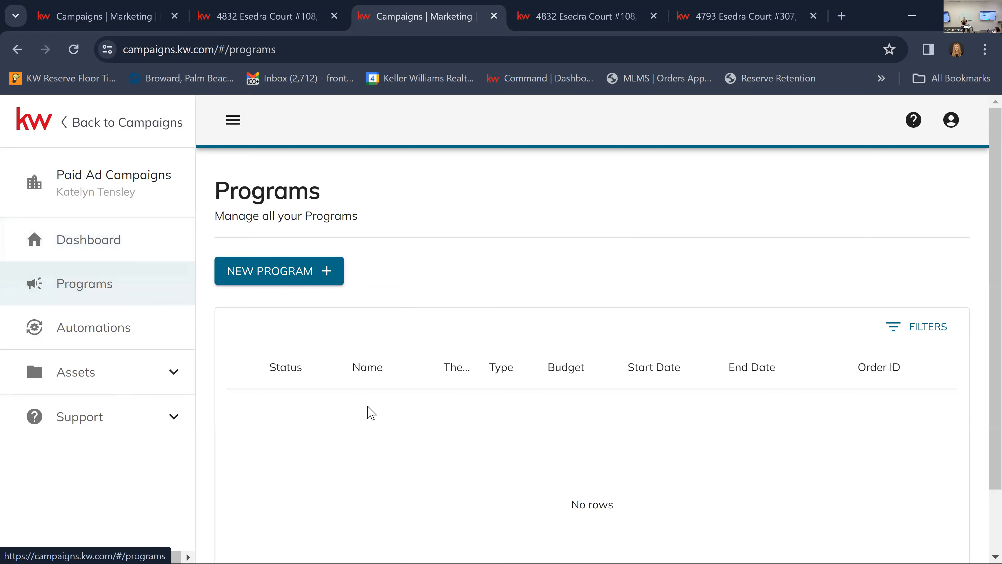
{"action": "scroll", "coordinate": [414, 414], "scroll_direction": "down", "scroll_amount": 2}
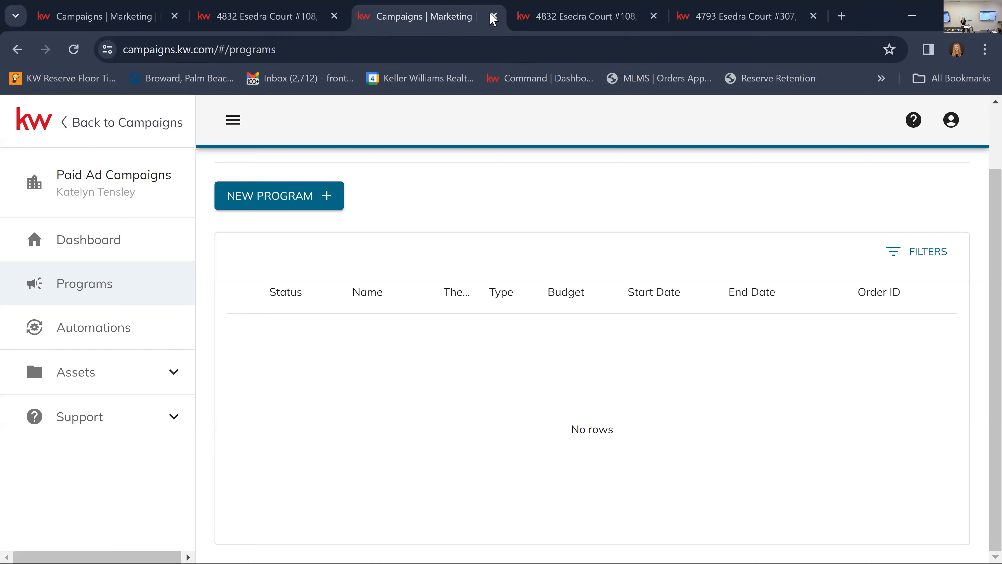
{"action": "key", "text": "ctrl+w"}
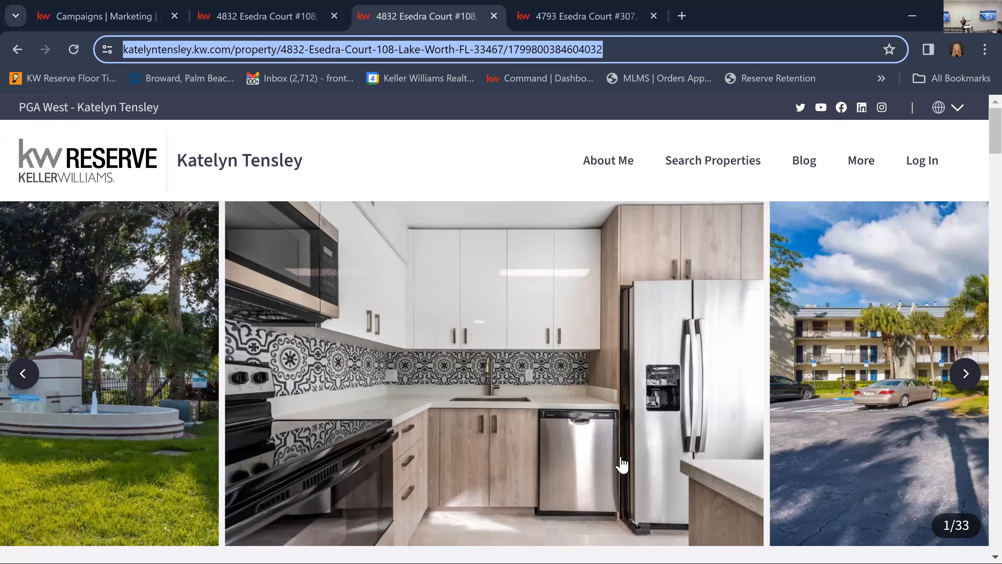